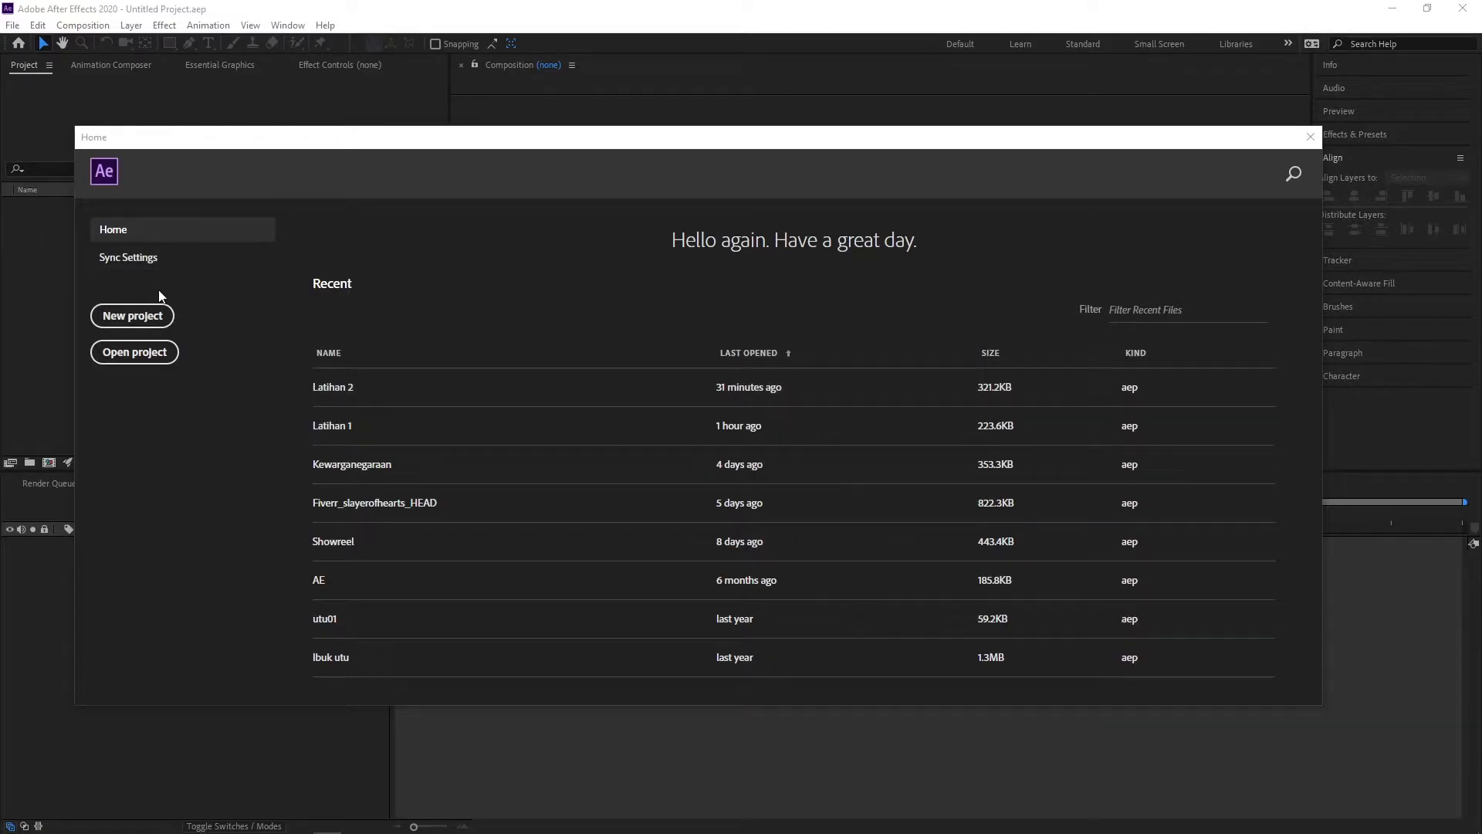
Start a new project and set up a new composition with the HDTV 1080 25 preset.
click(171, 318)
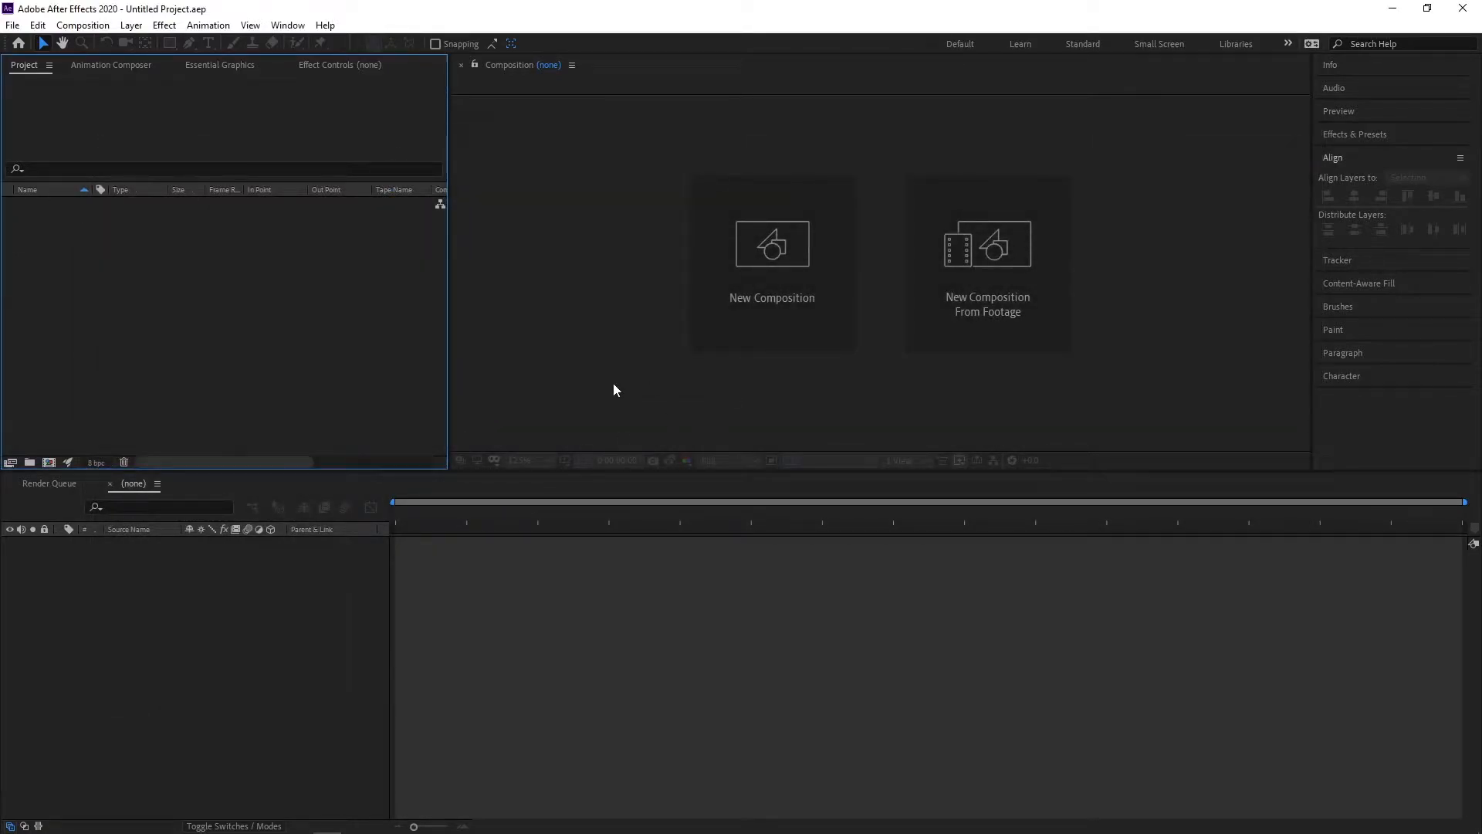
click(613, 385)
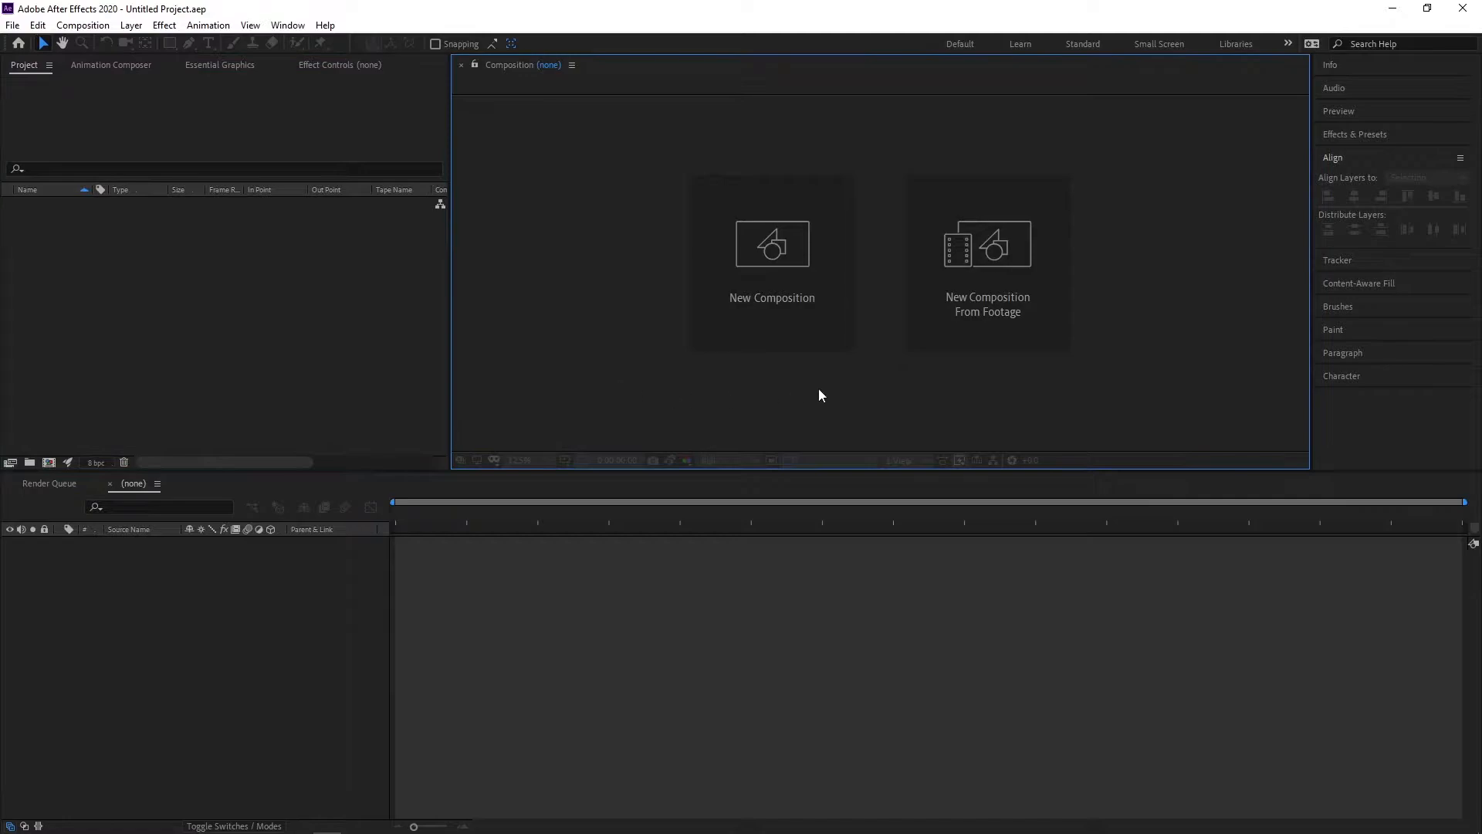
click(776, 267)
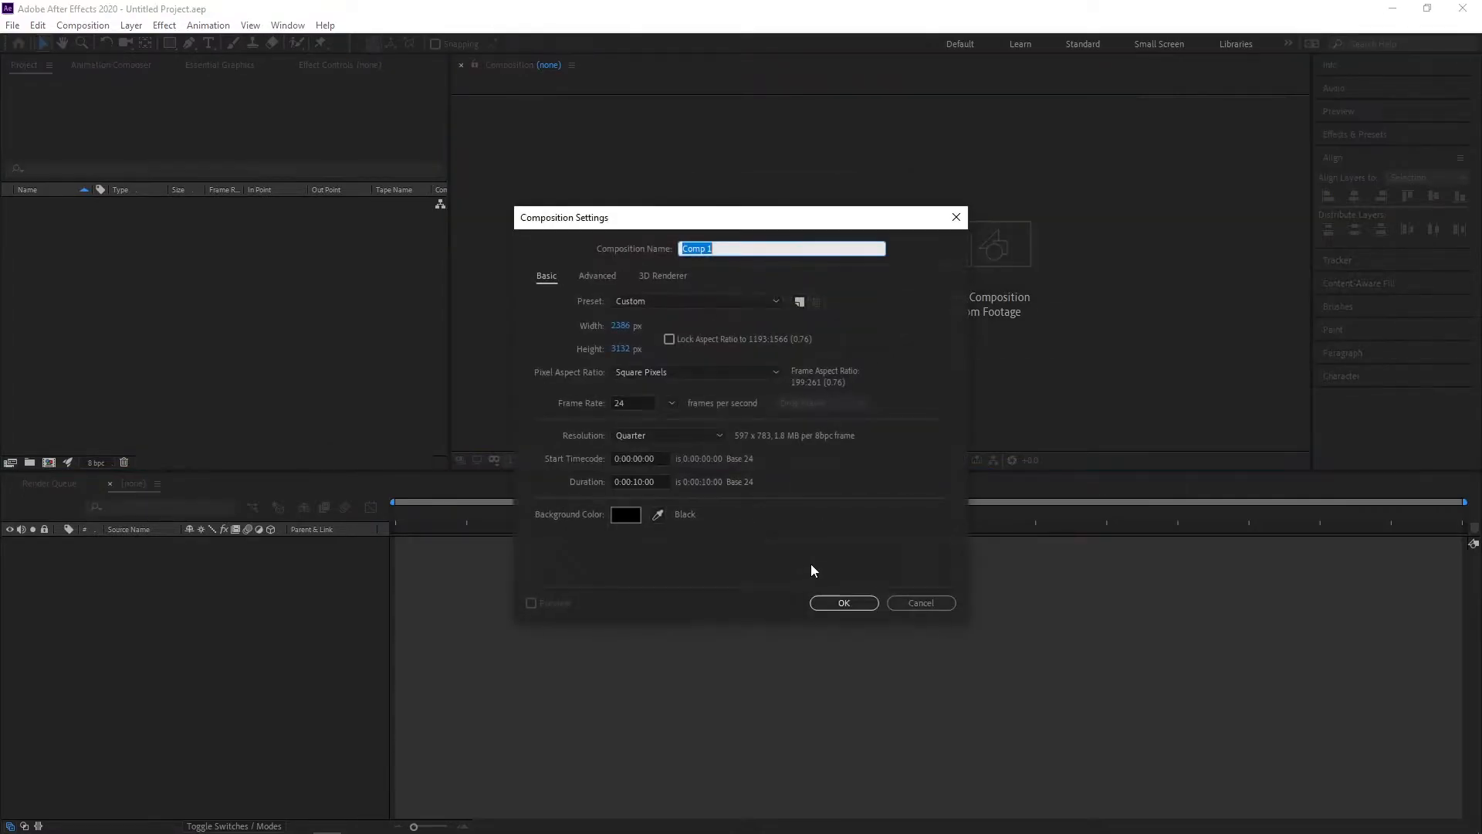
click(656, 300)
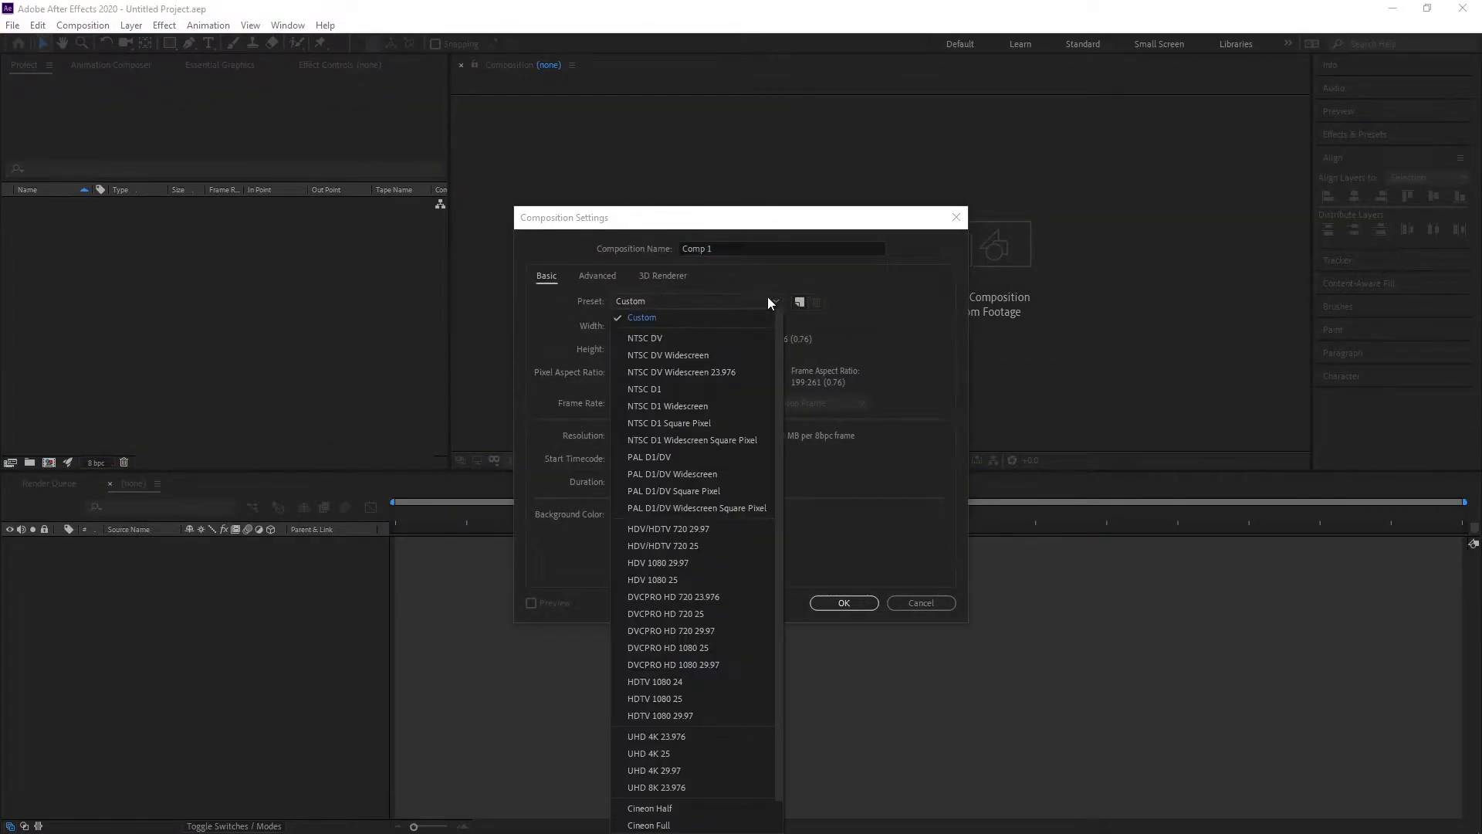
click(684, 697)
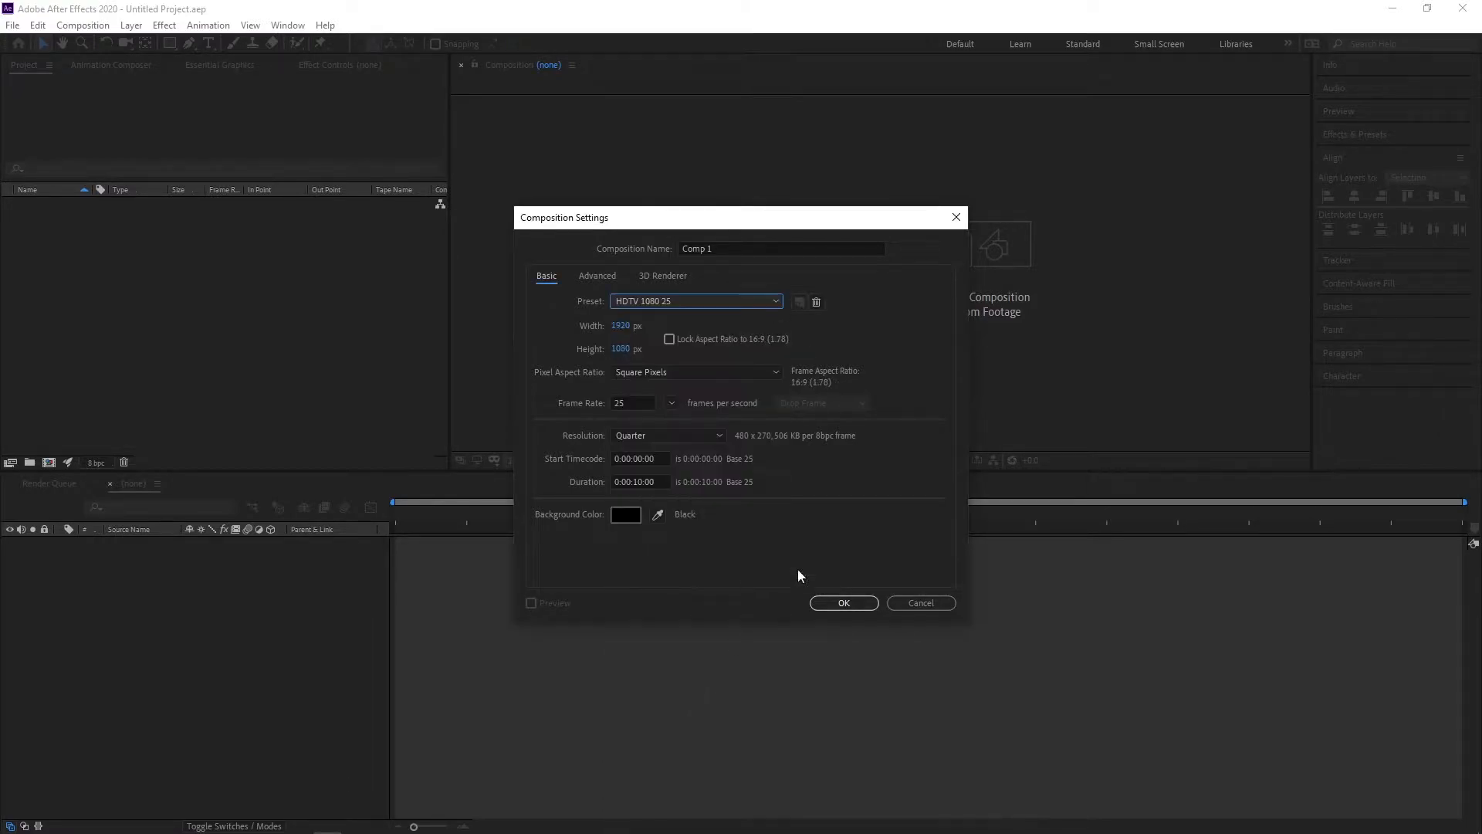
Set the composition's background color to white and create the composition.
click(641, 515)
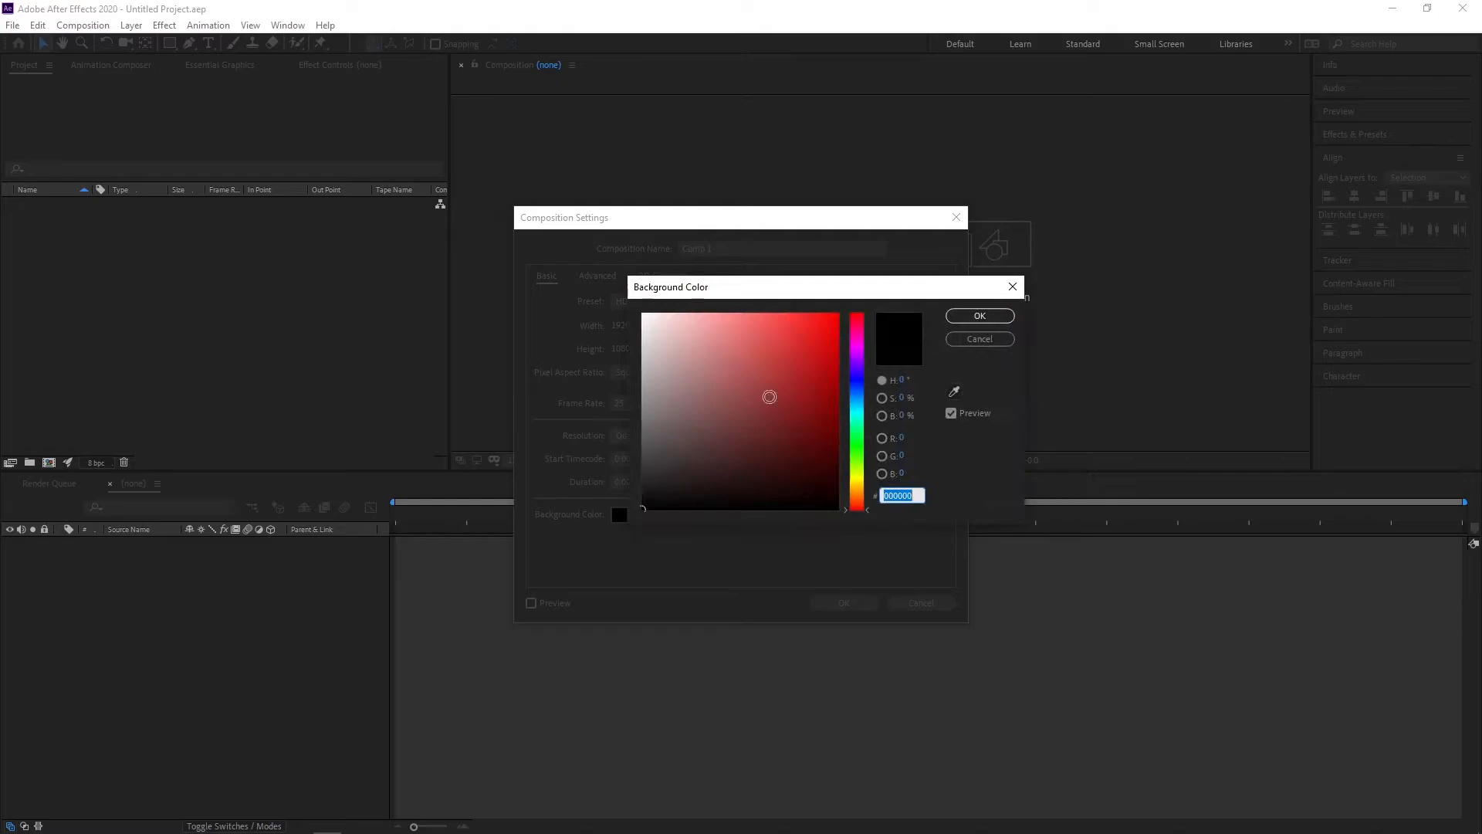
click(644, 316)
click(980, 315)
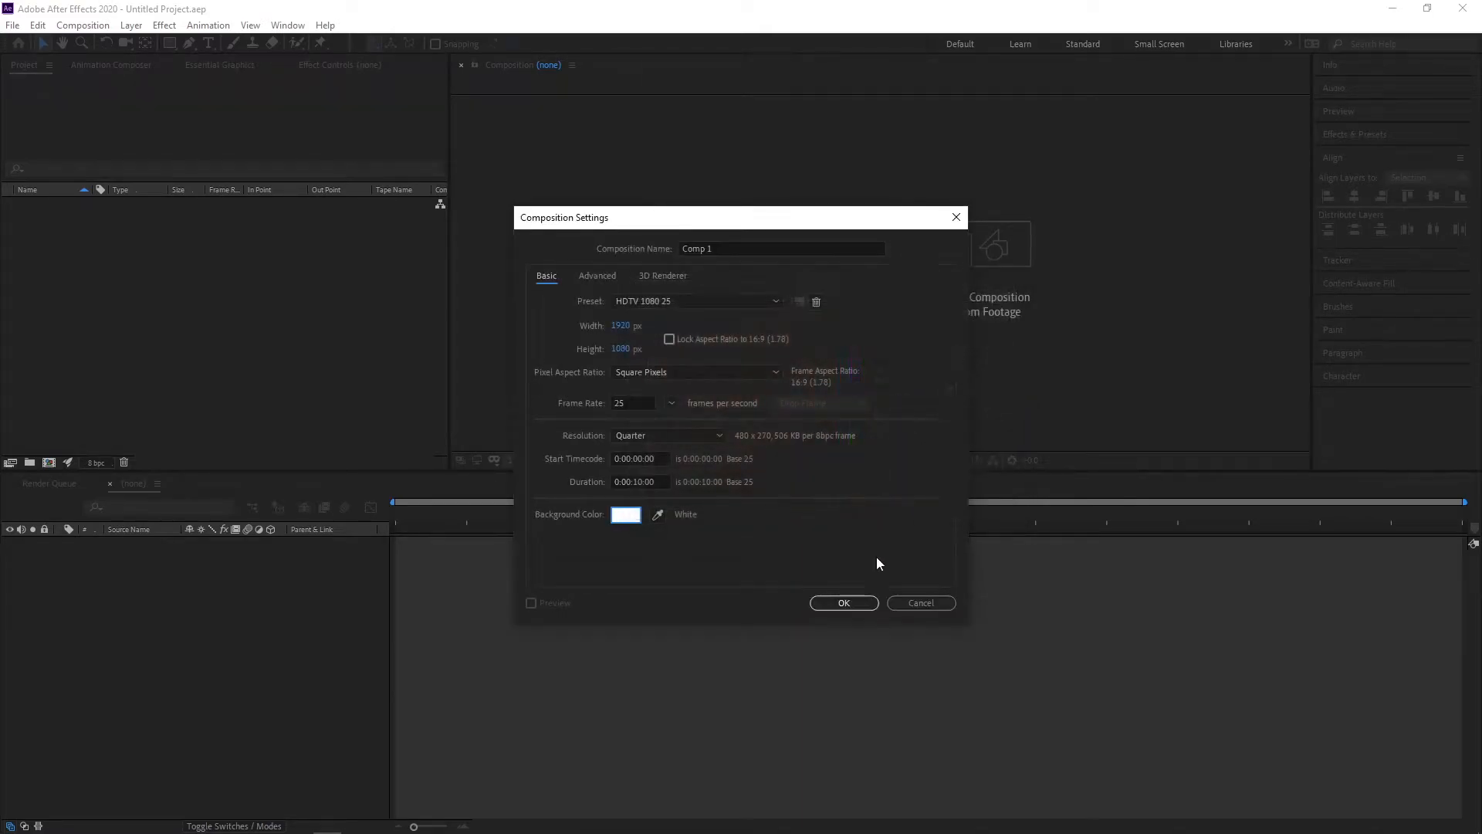
click(853, 602)
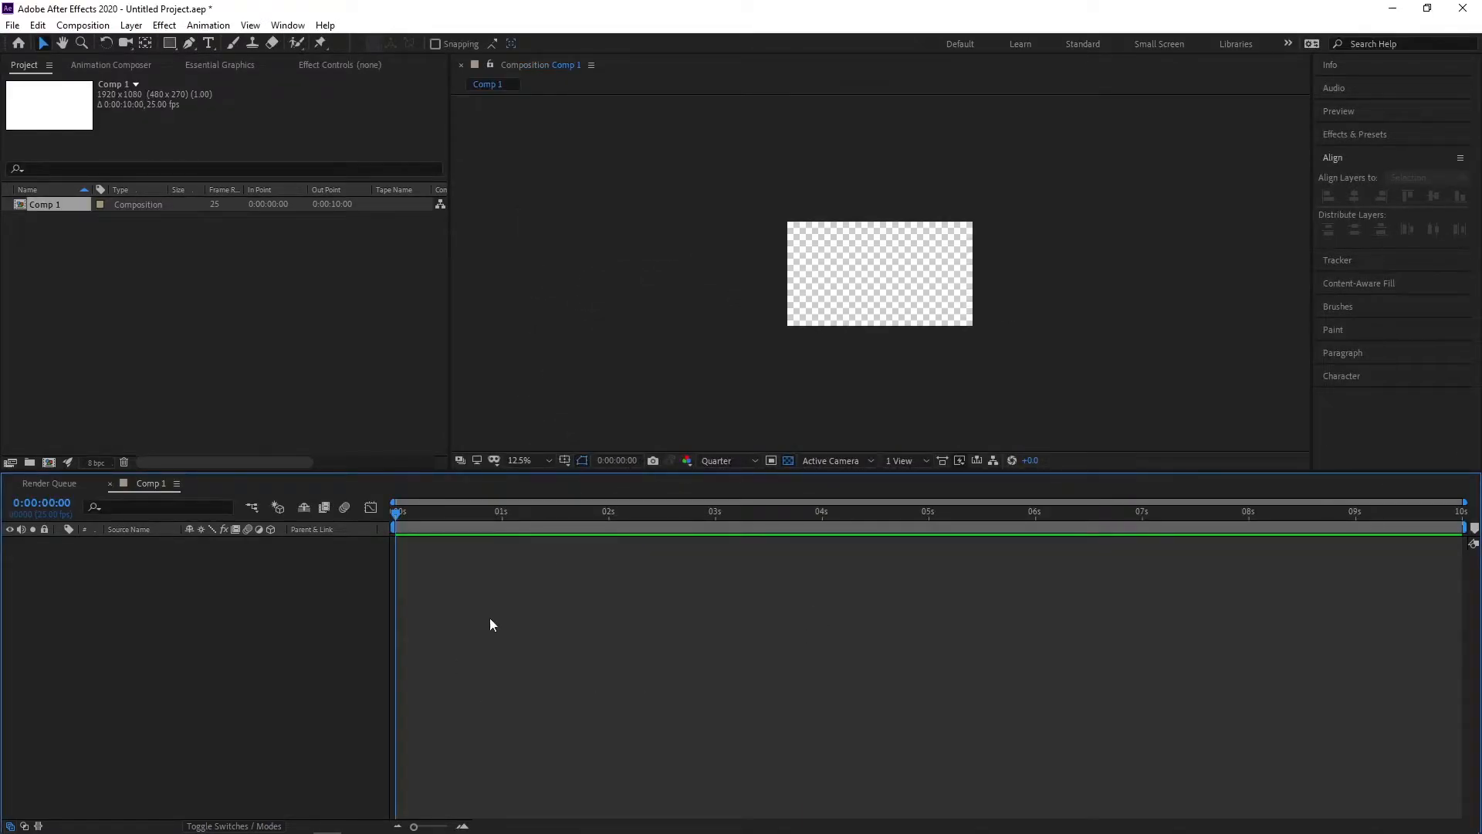
Add a white 1920 x 1080 px solid layer to the composition.
scroll(956, 266, up, 1)
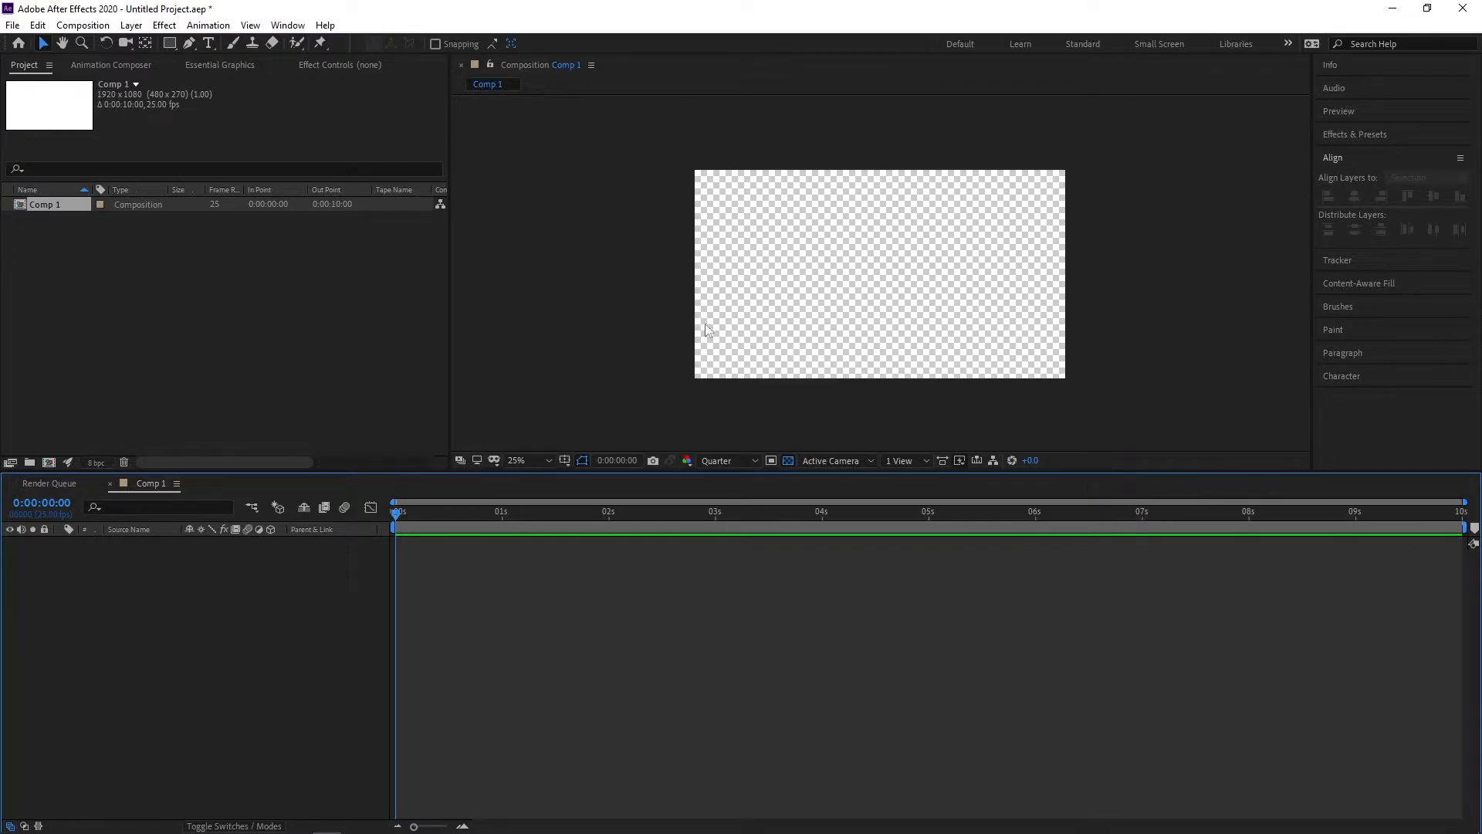
right_click(247, 599)
mouse_move(318, 610)
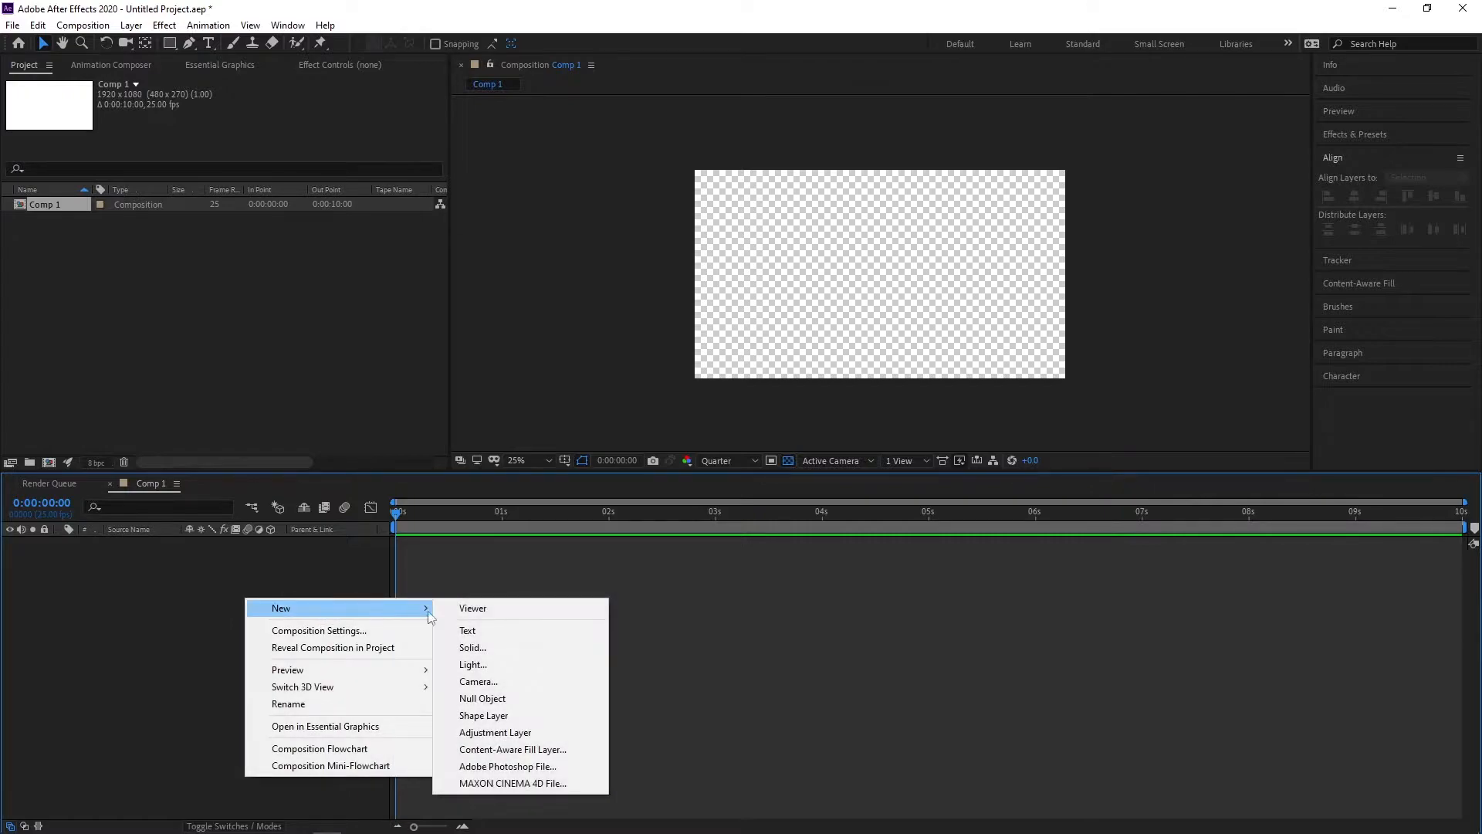
click(483, 649)
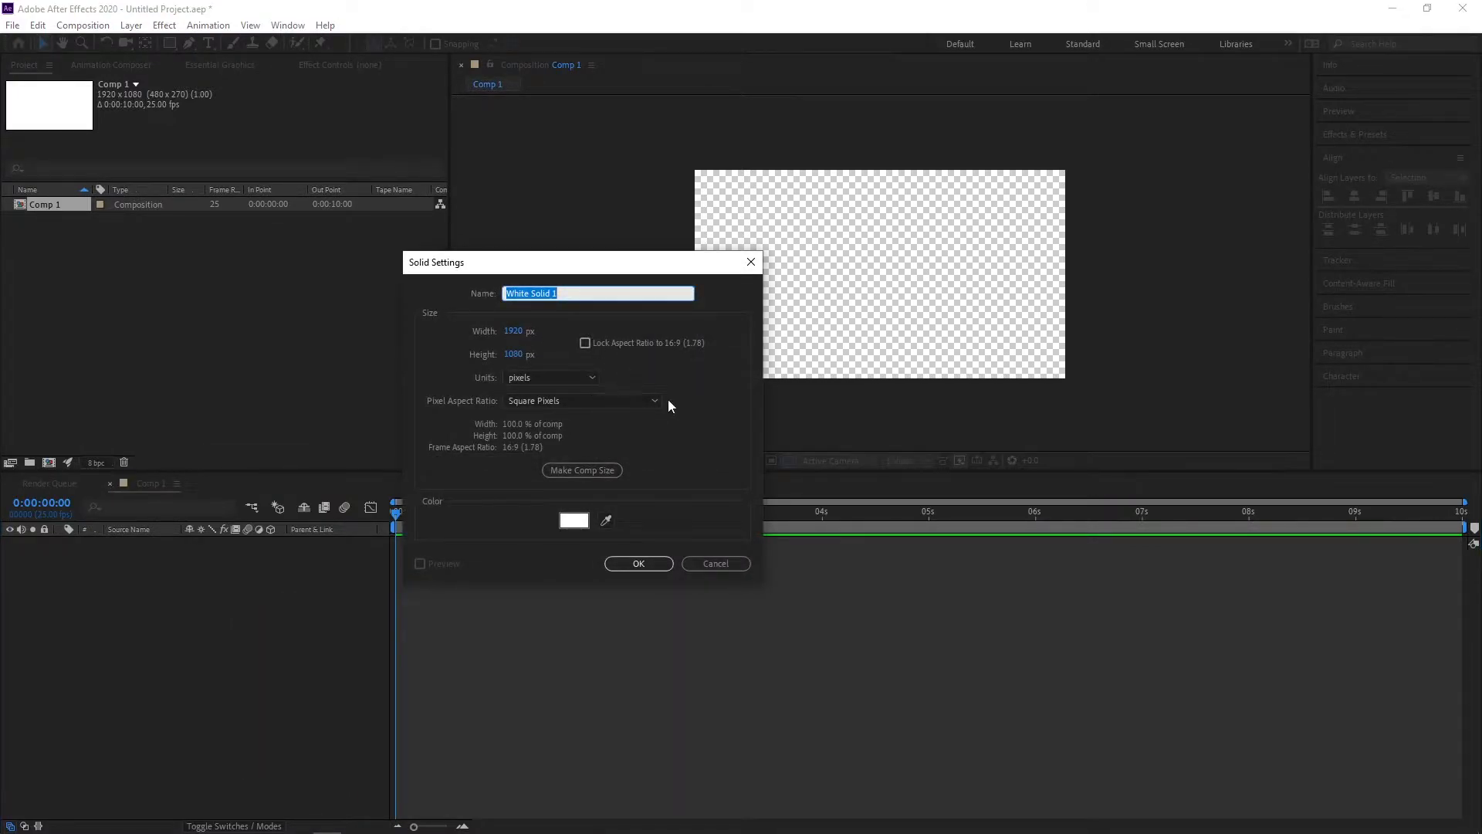
click(574, 520)
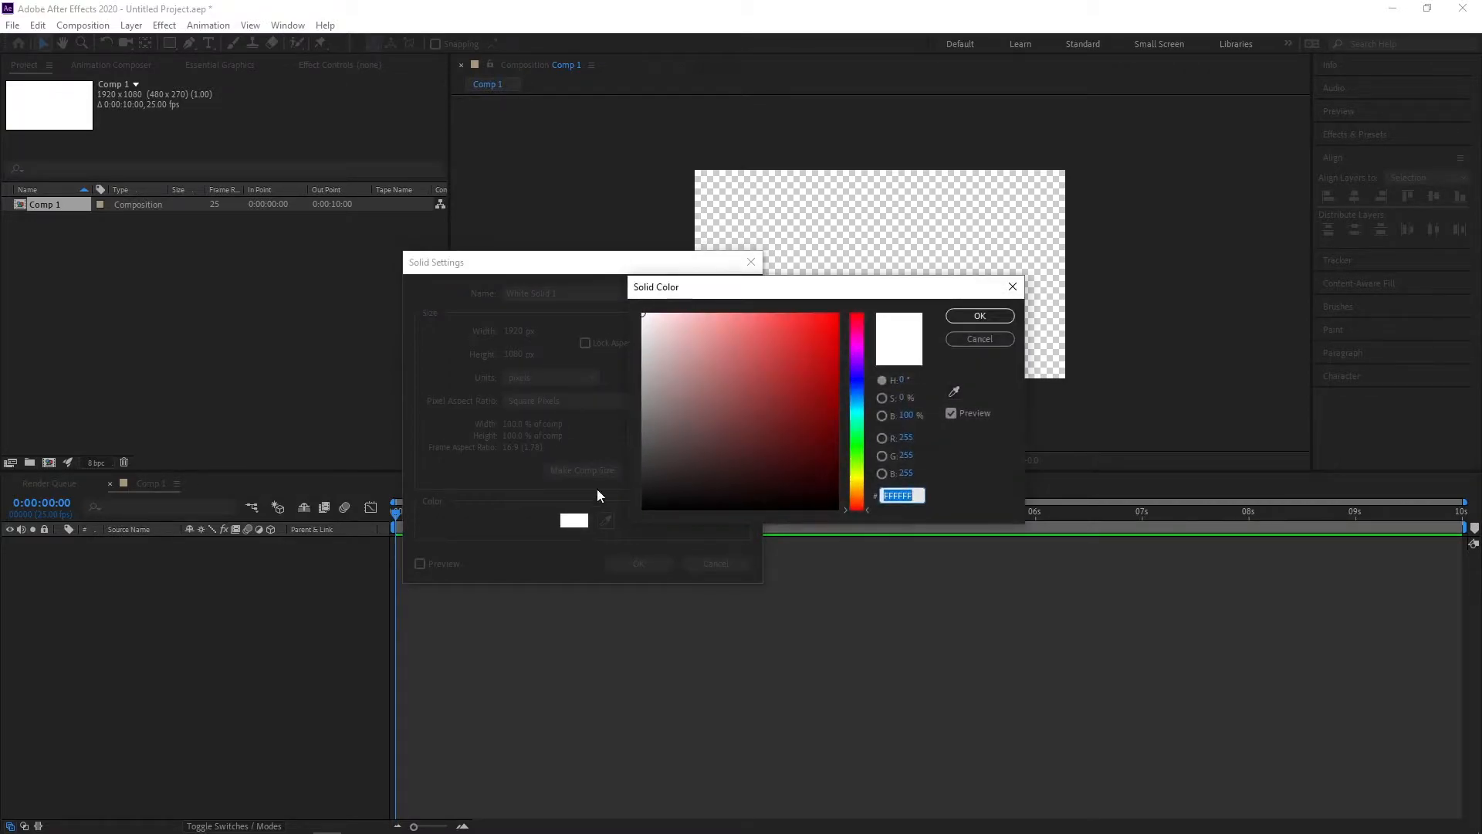
click(1012, 286)
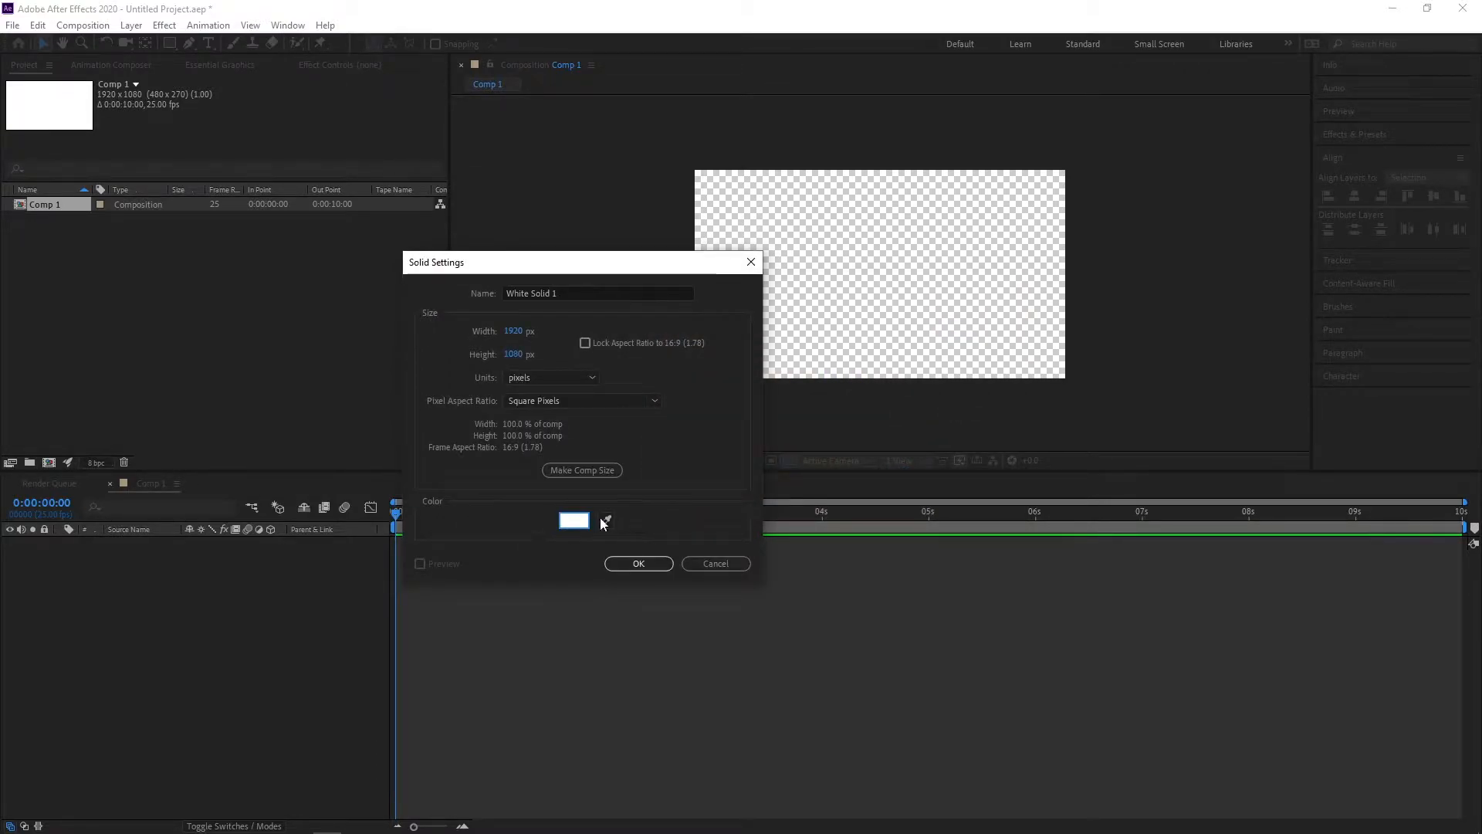
click(580, 522)
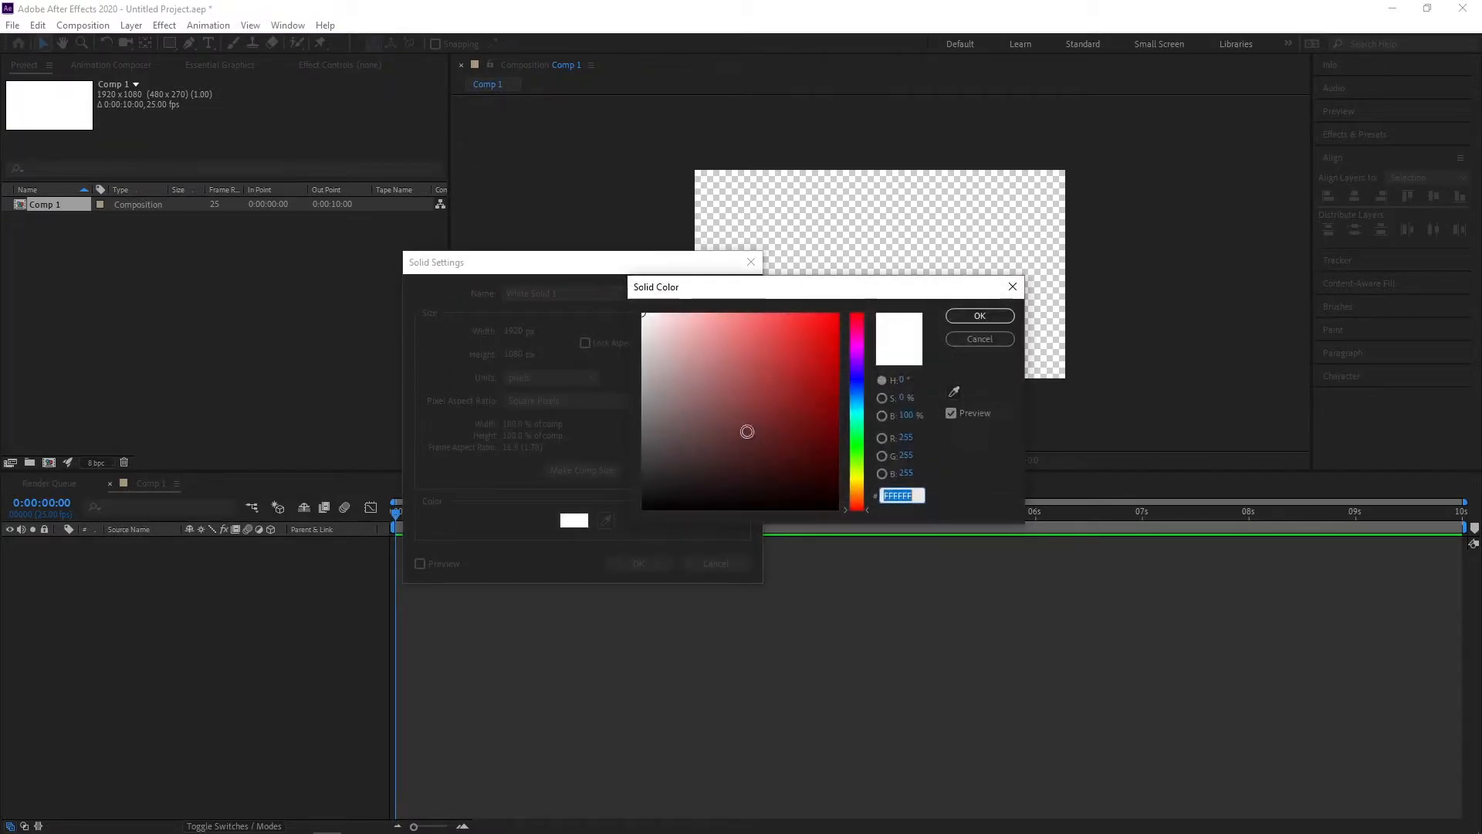
click(979, 315)
click(639, 563)
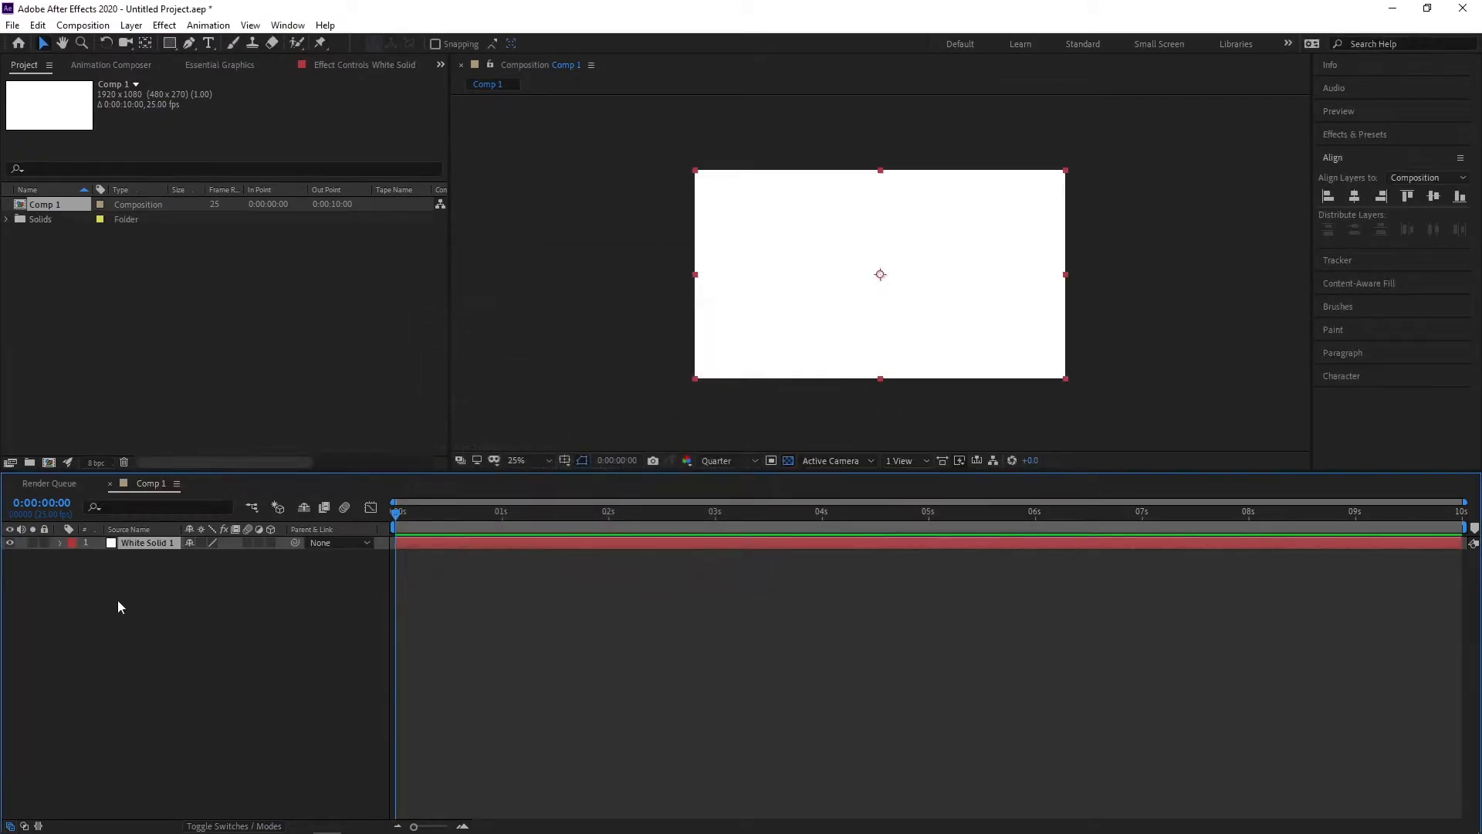
Deselect the white solid and lock its layer.
click(1168, 263)
key(comma)
key(comma)
key(period)
key(period)
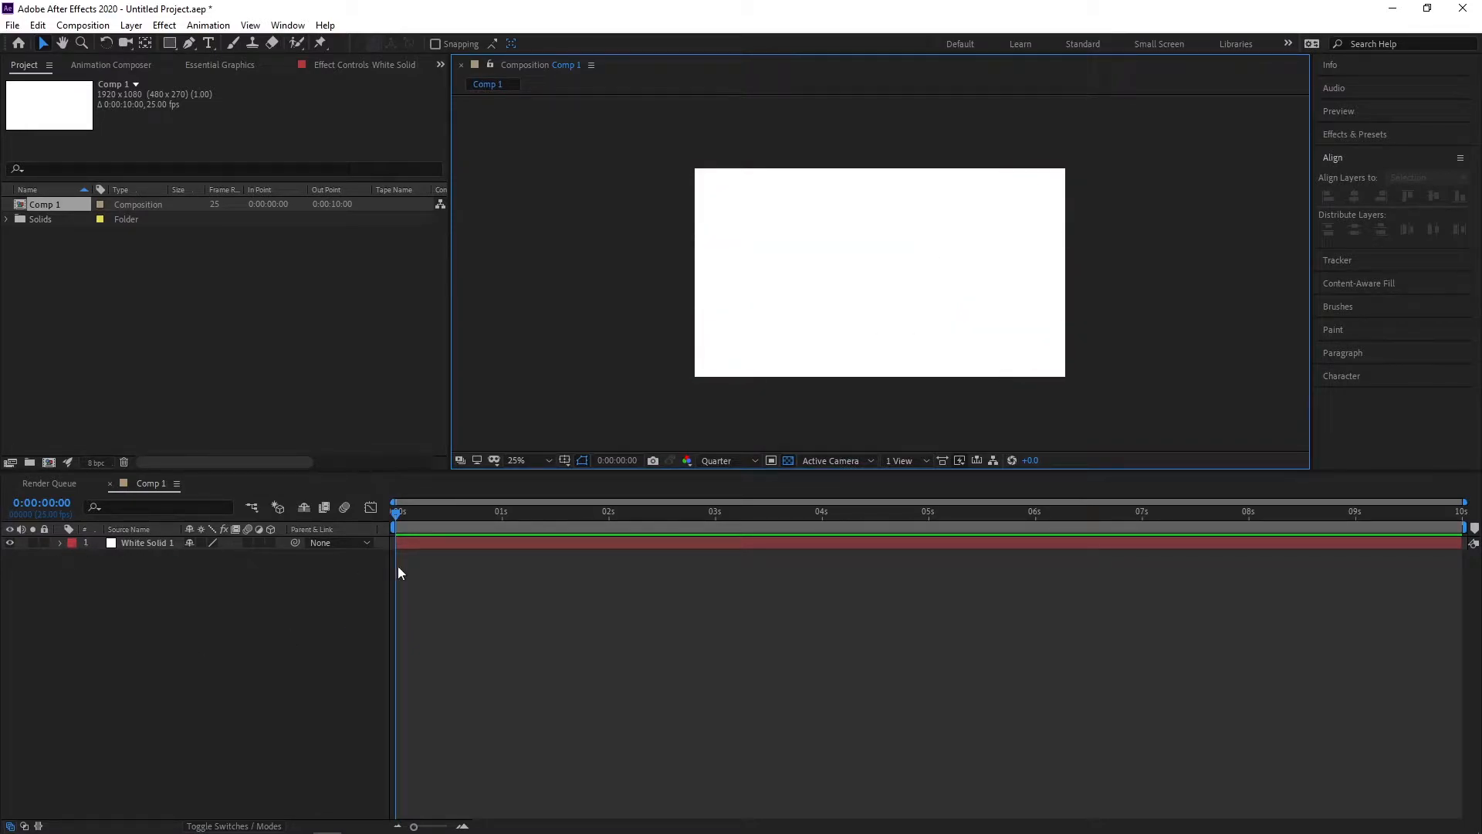
click(44, 542)
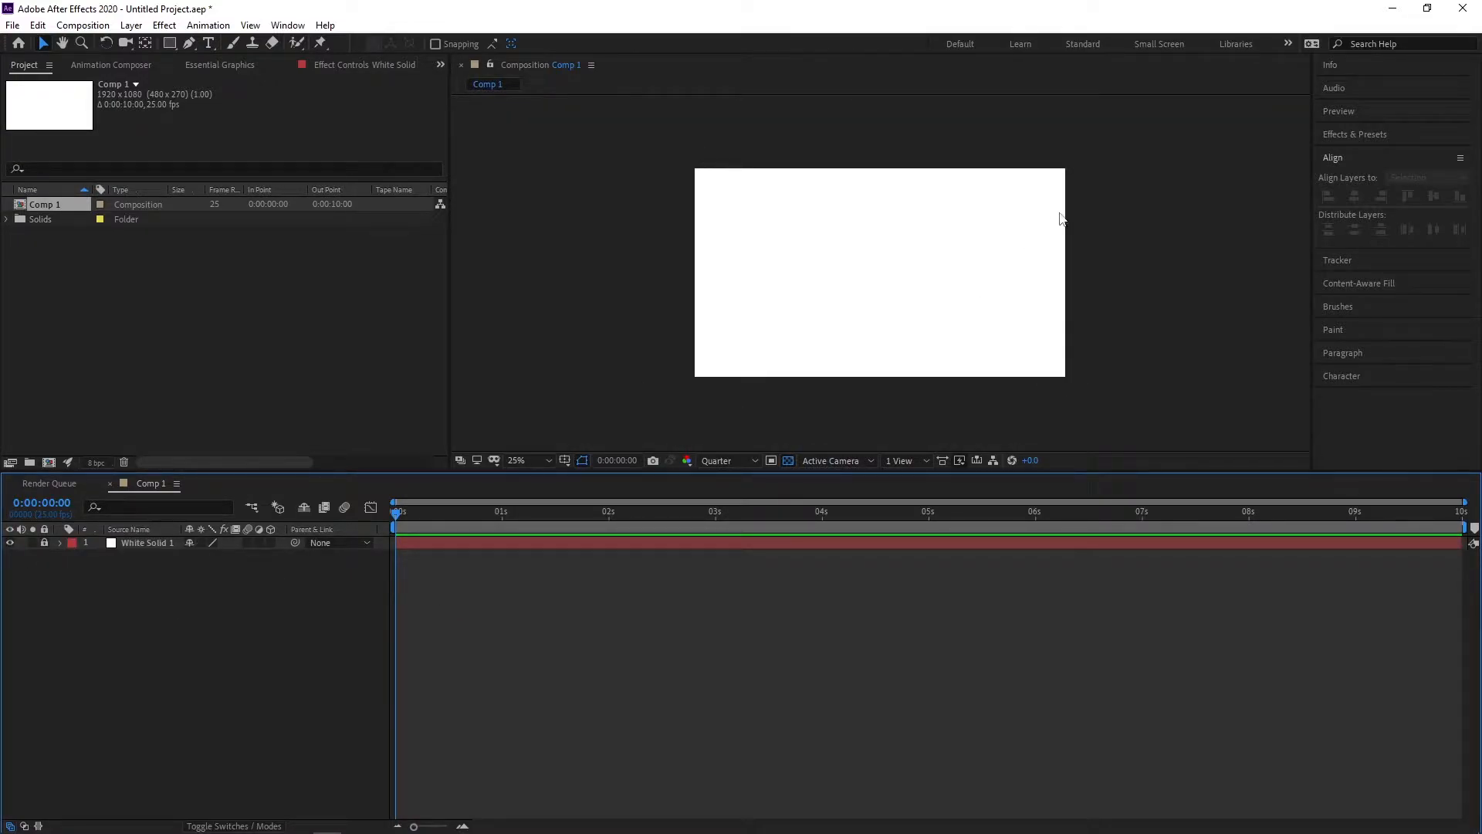
Draw a circle with the Ellipse Tool slightly left of the composition's center, on its own shape layer.
key(period)
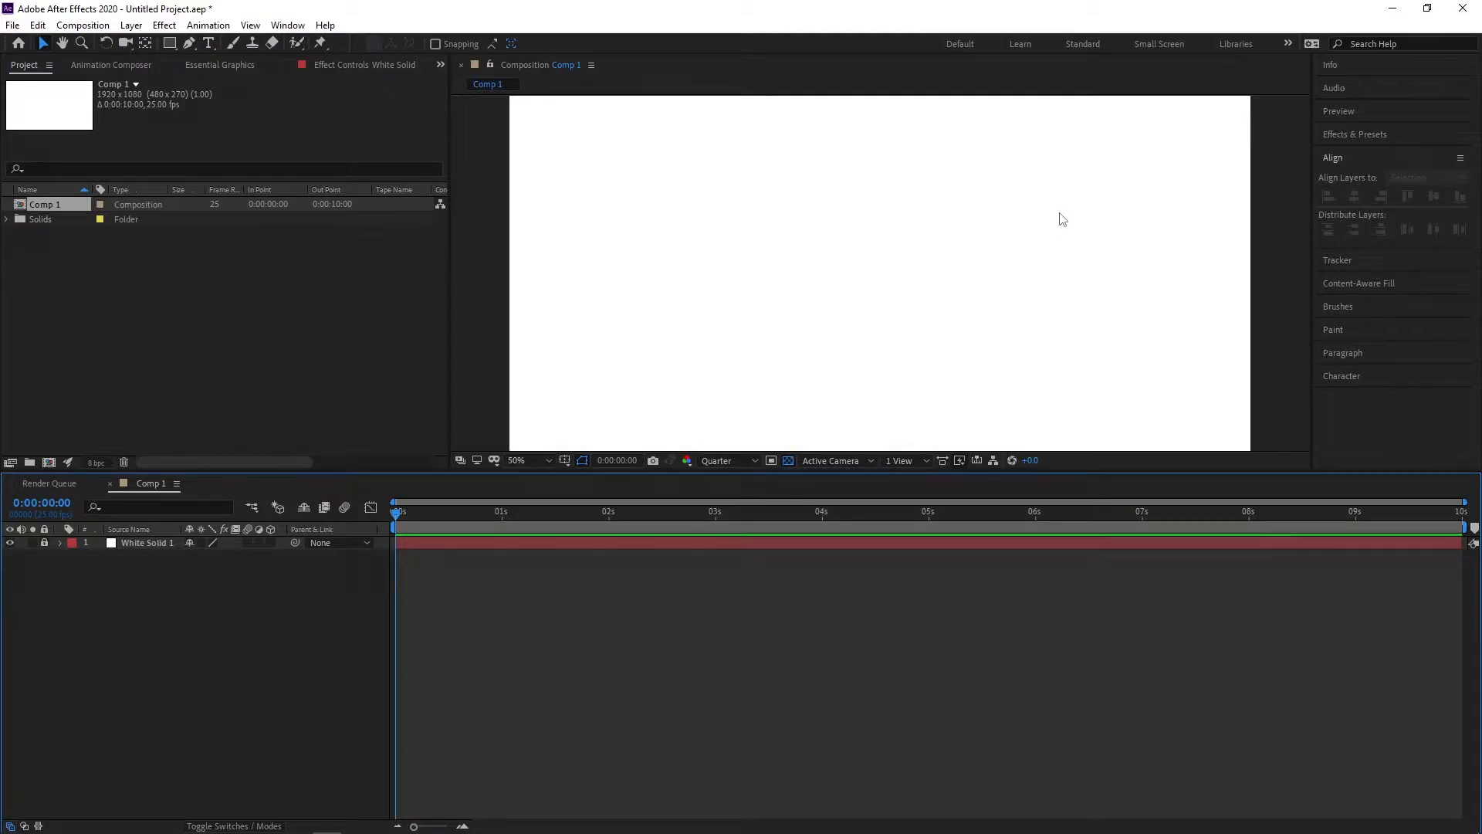
click(170, 44)
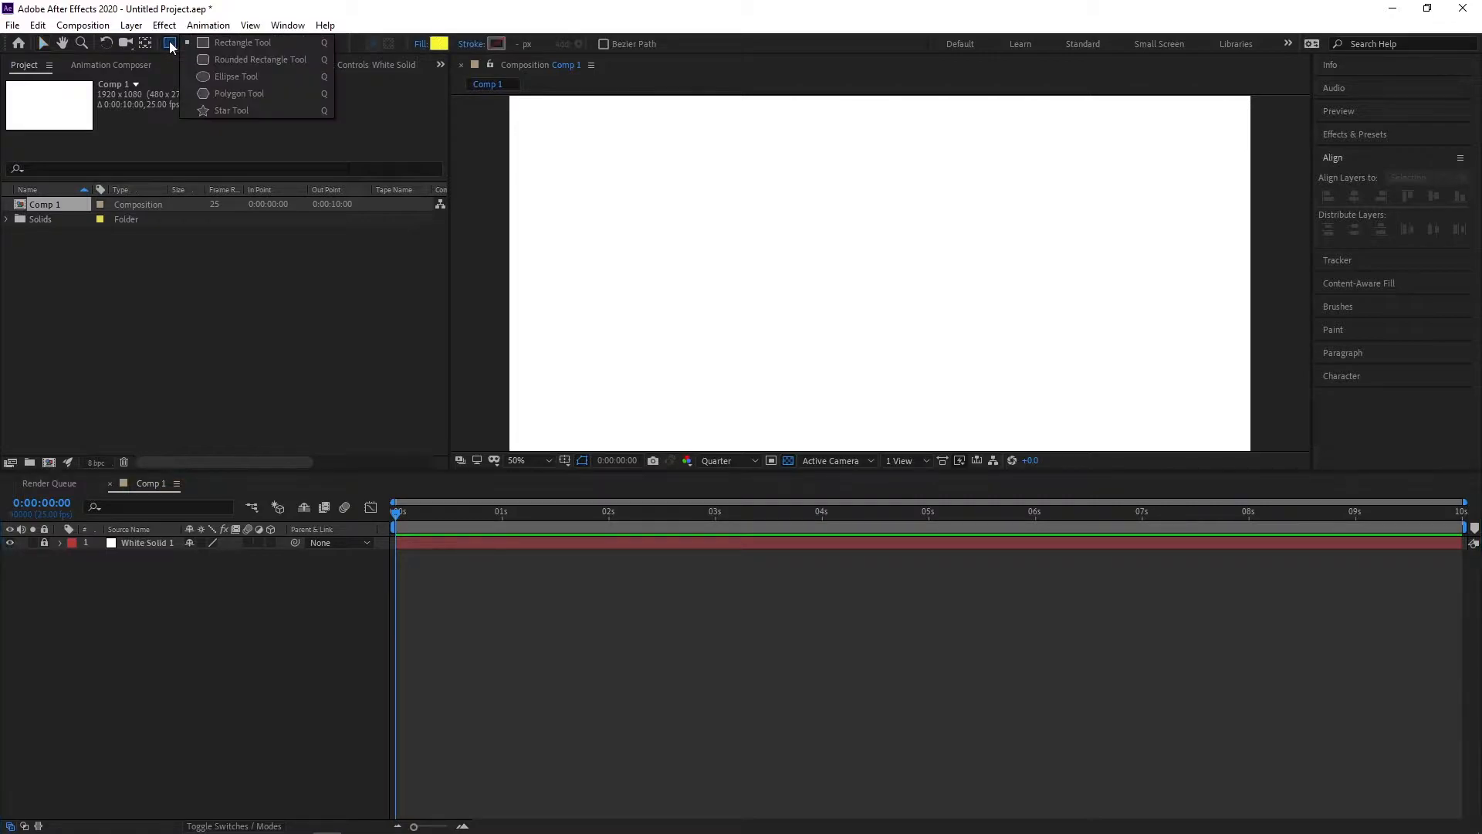
click(182, 156)
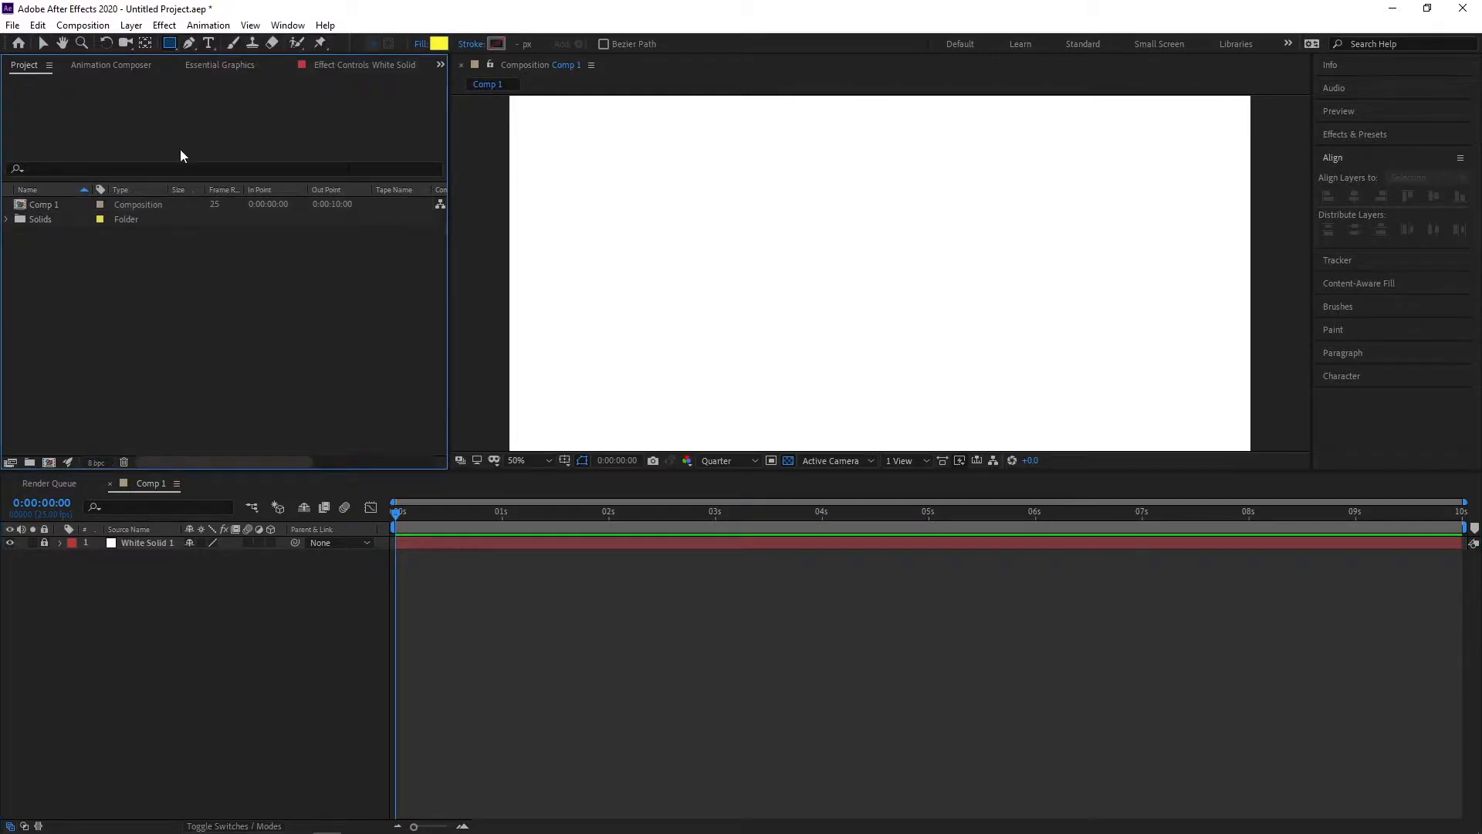
click(173, 46)
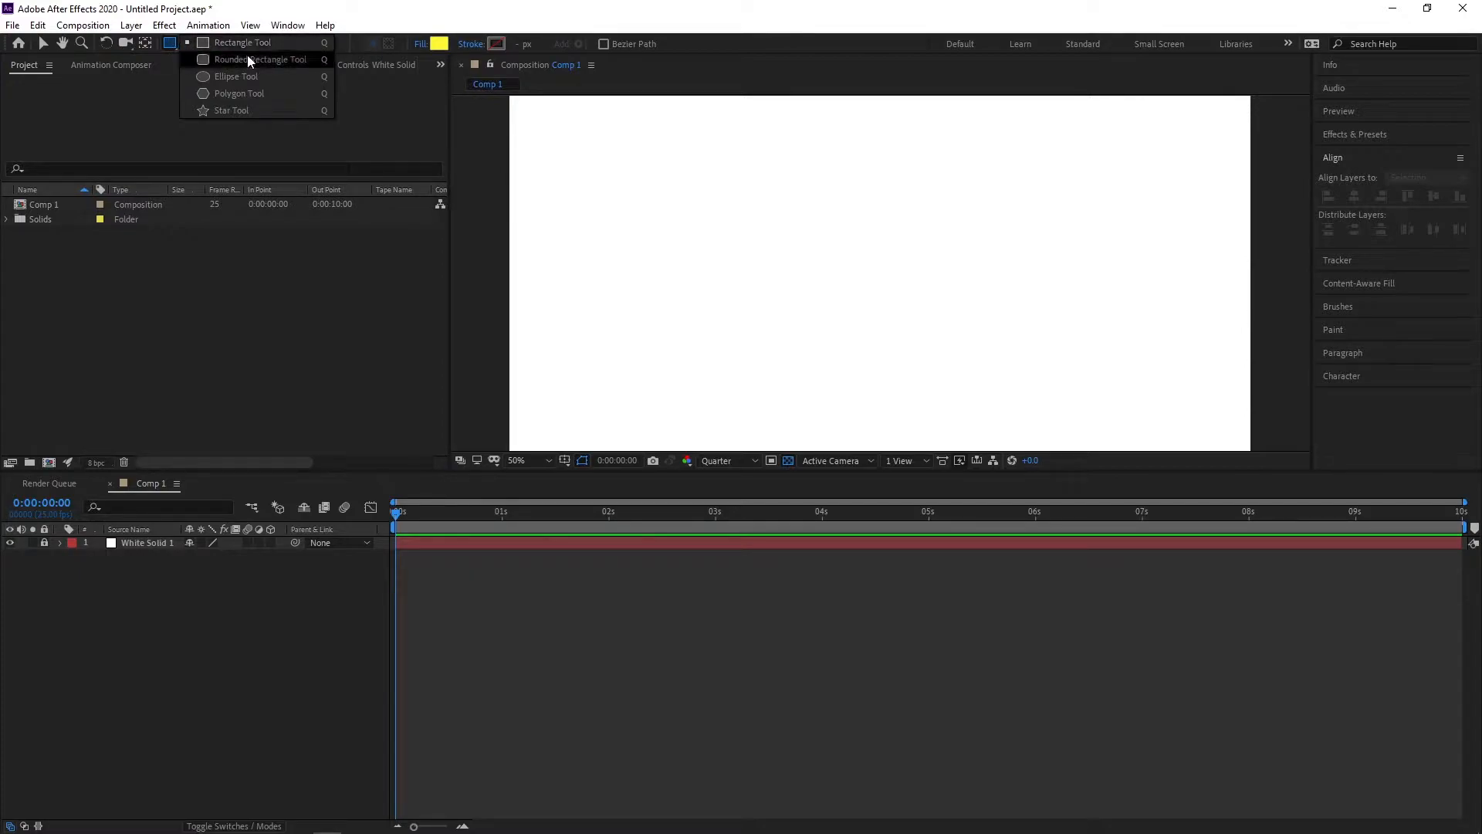
click(247, 75)
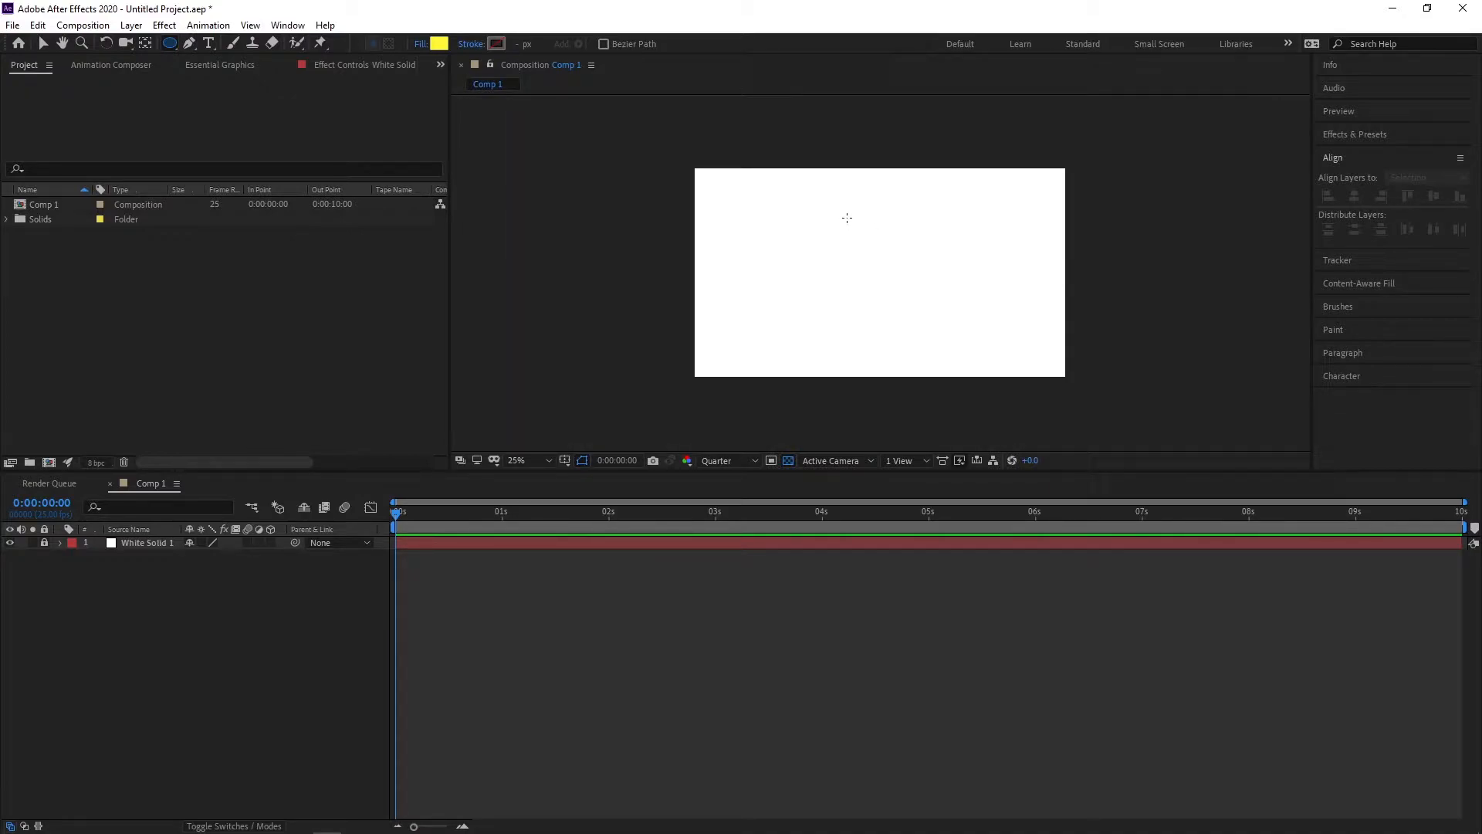
click(793, 210)
mouse_move(794, 212)
mouse_down()
mouse_move(857, 276)
mouse_move(832, 248)
mouse_move(868, 318)
mouse_move(886, 276)
mouse_move(861, 224)
mouse_move(895, 274)
mouse_move(770, 290)
mouse_move(934, 271)
mouse_move(823, 245)
mouse_move(867, 319)
mouse_up()
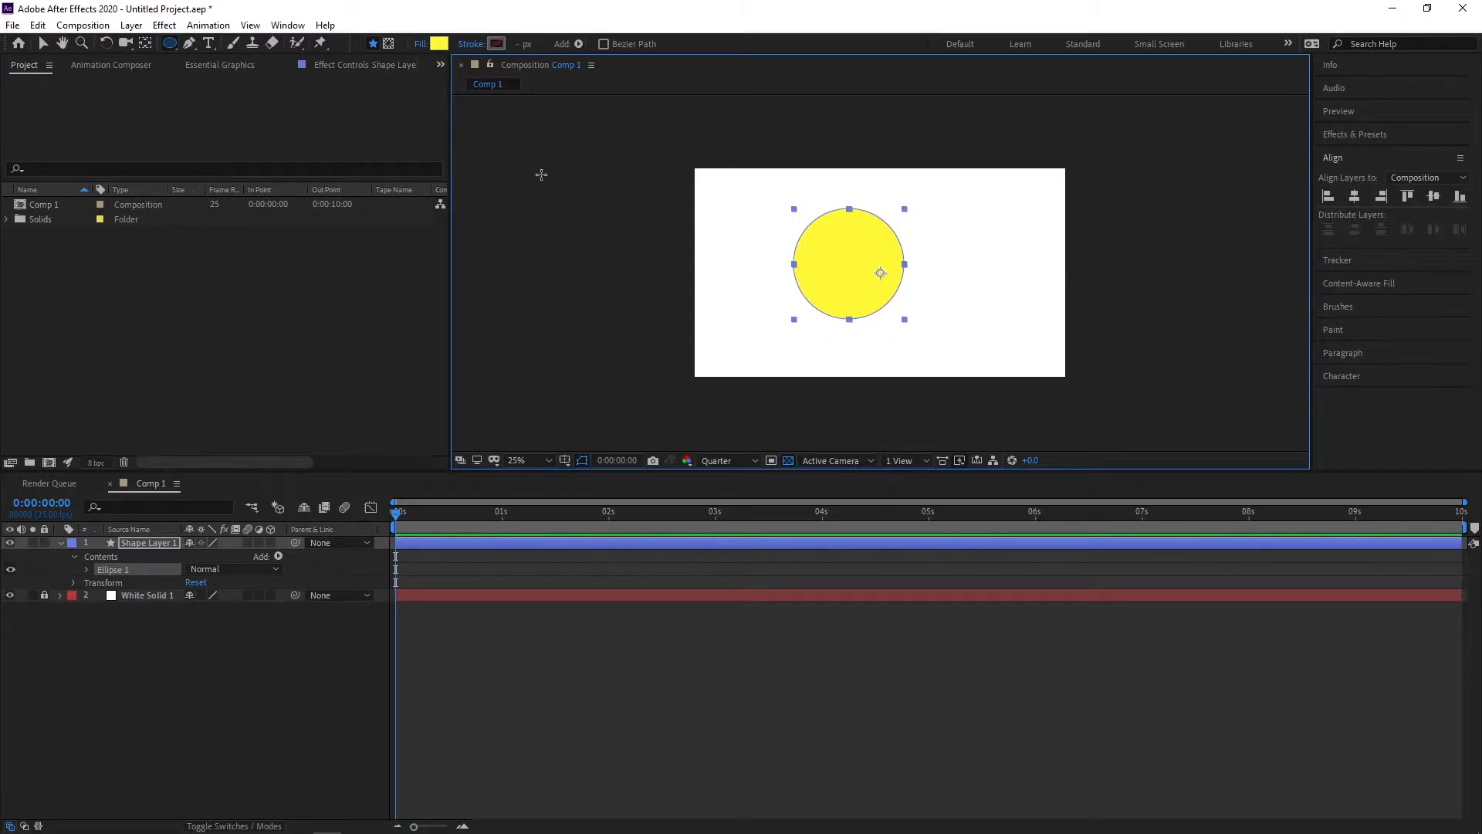
Change the circle's fill color to red (FB001E) and deselect its shape layer.
click(437, 45)
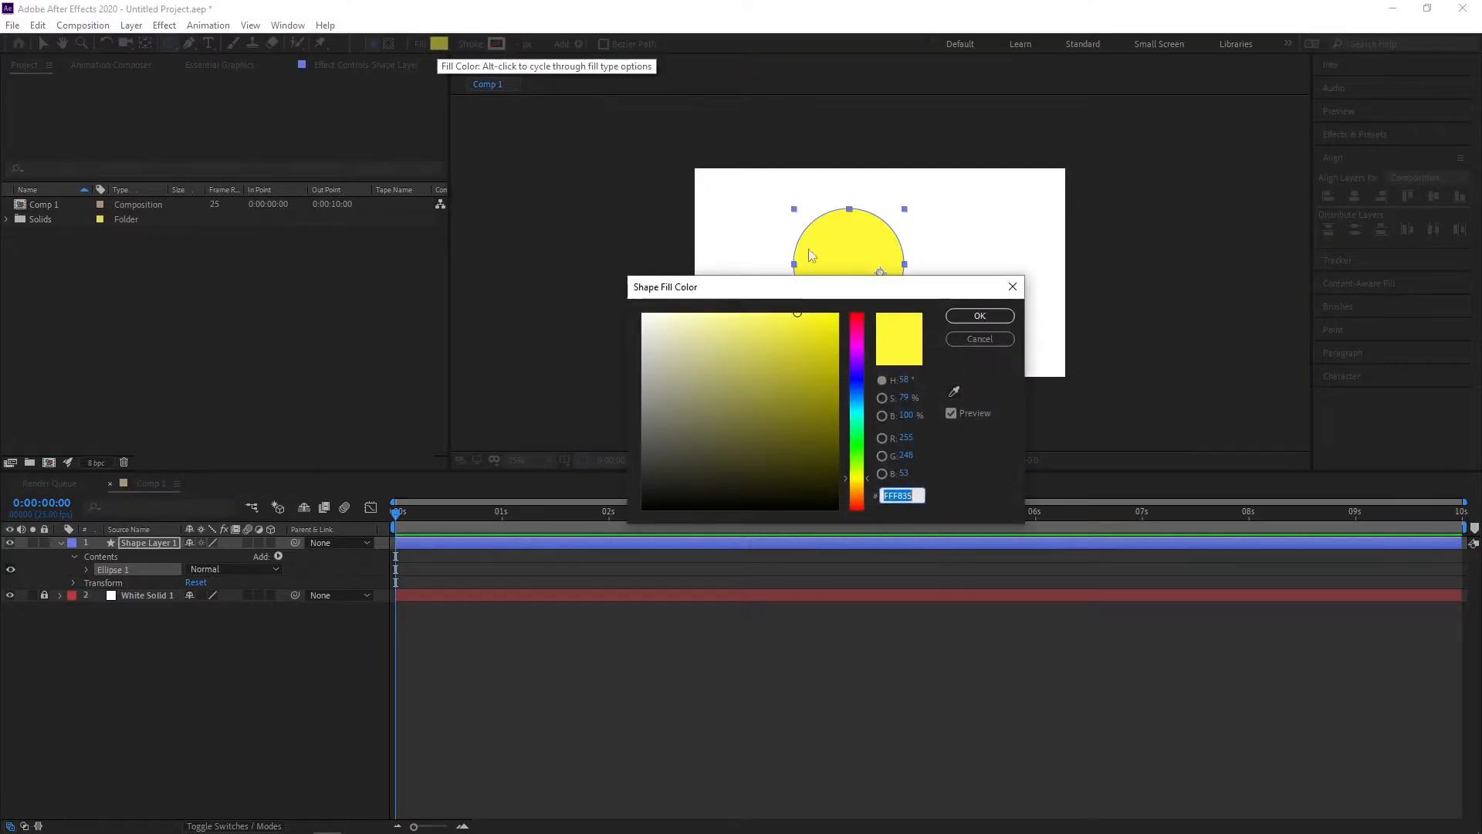
click(855, 434)
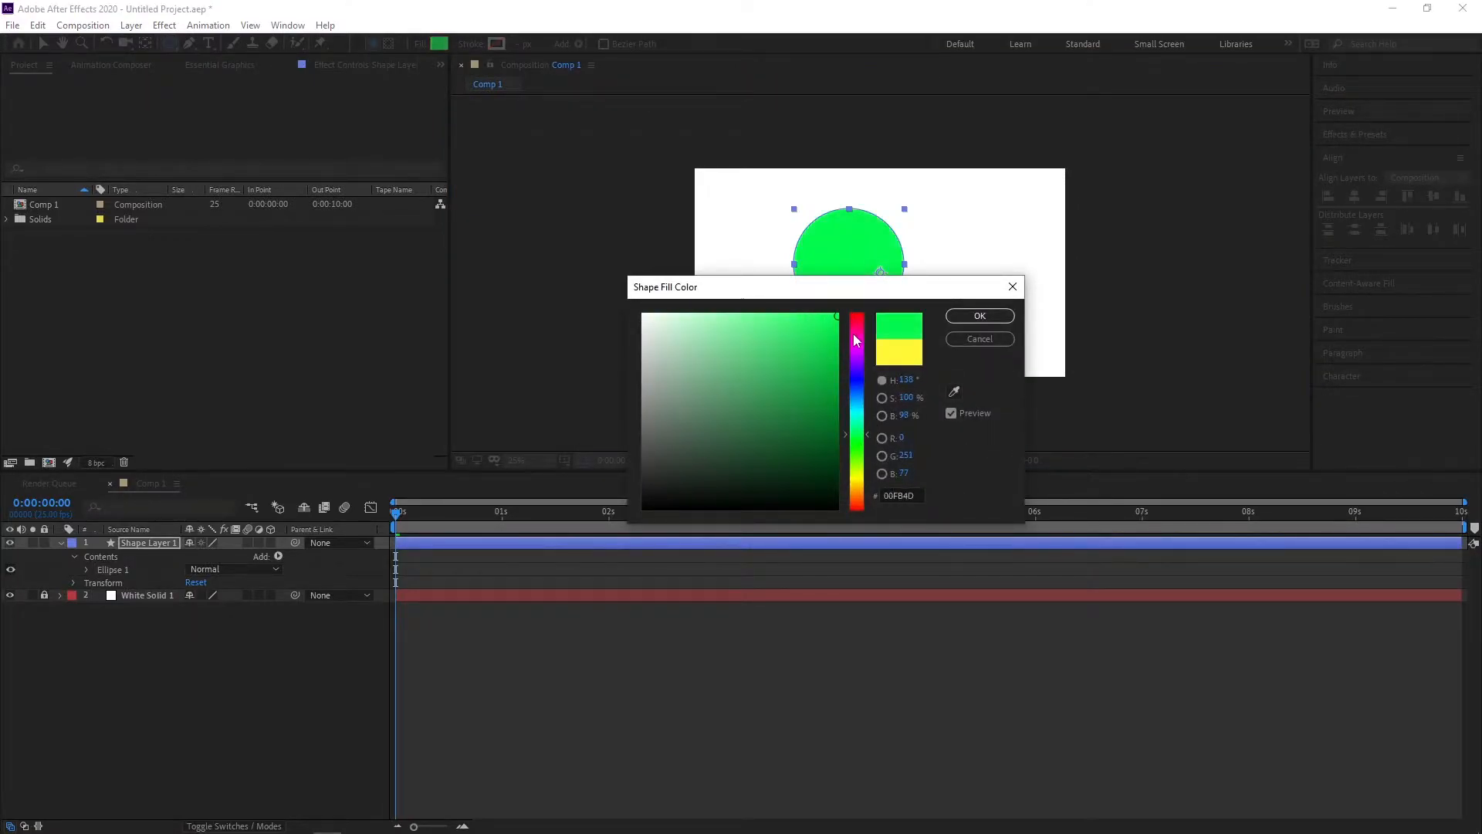
click(856, 317)
click(975, 319)
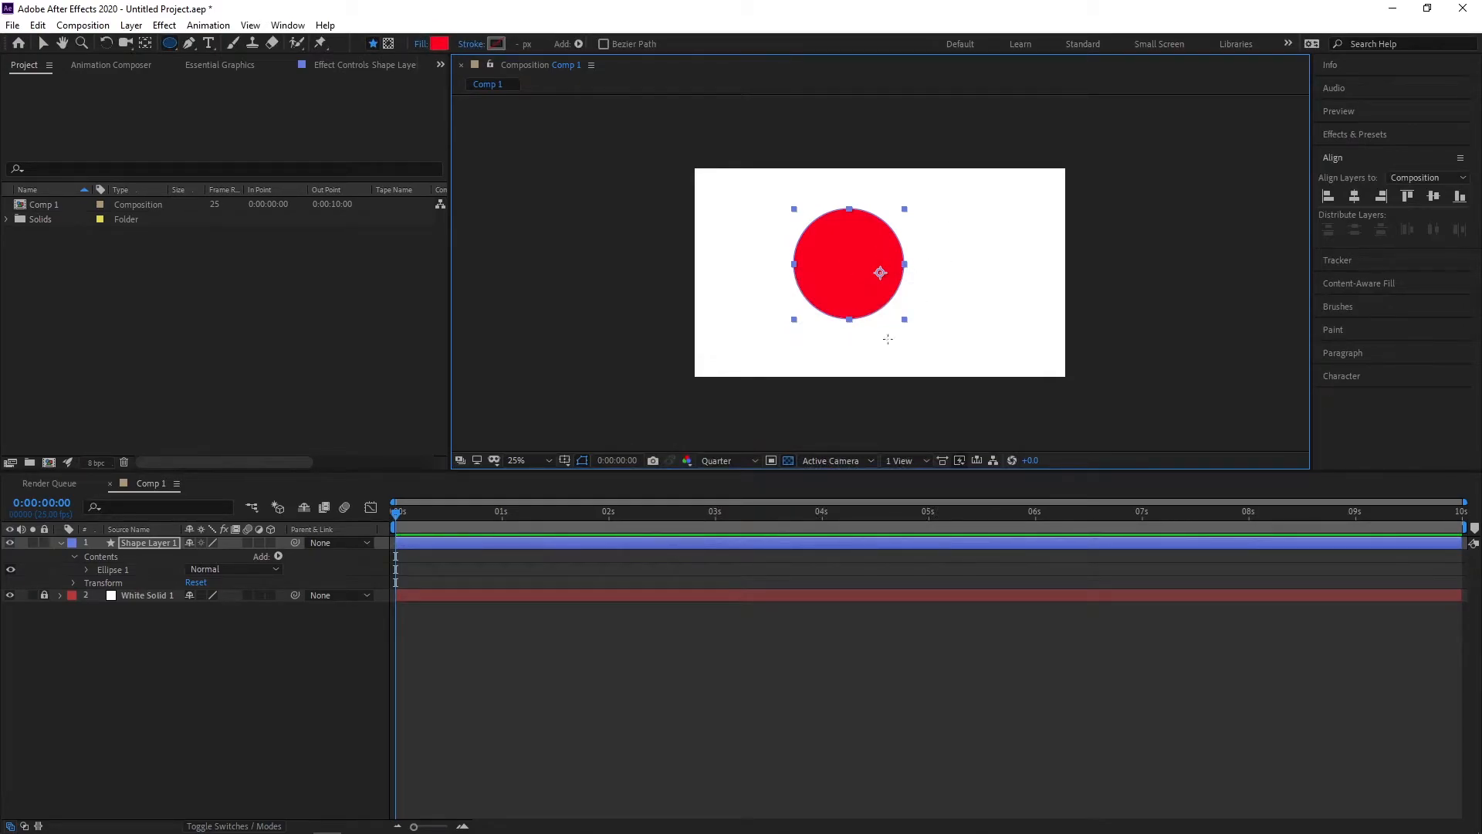
click(169, 49)
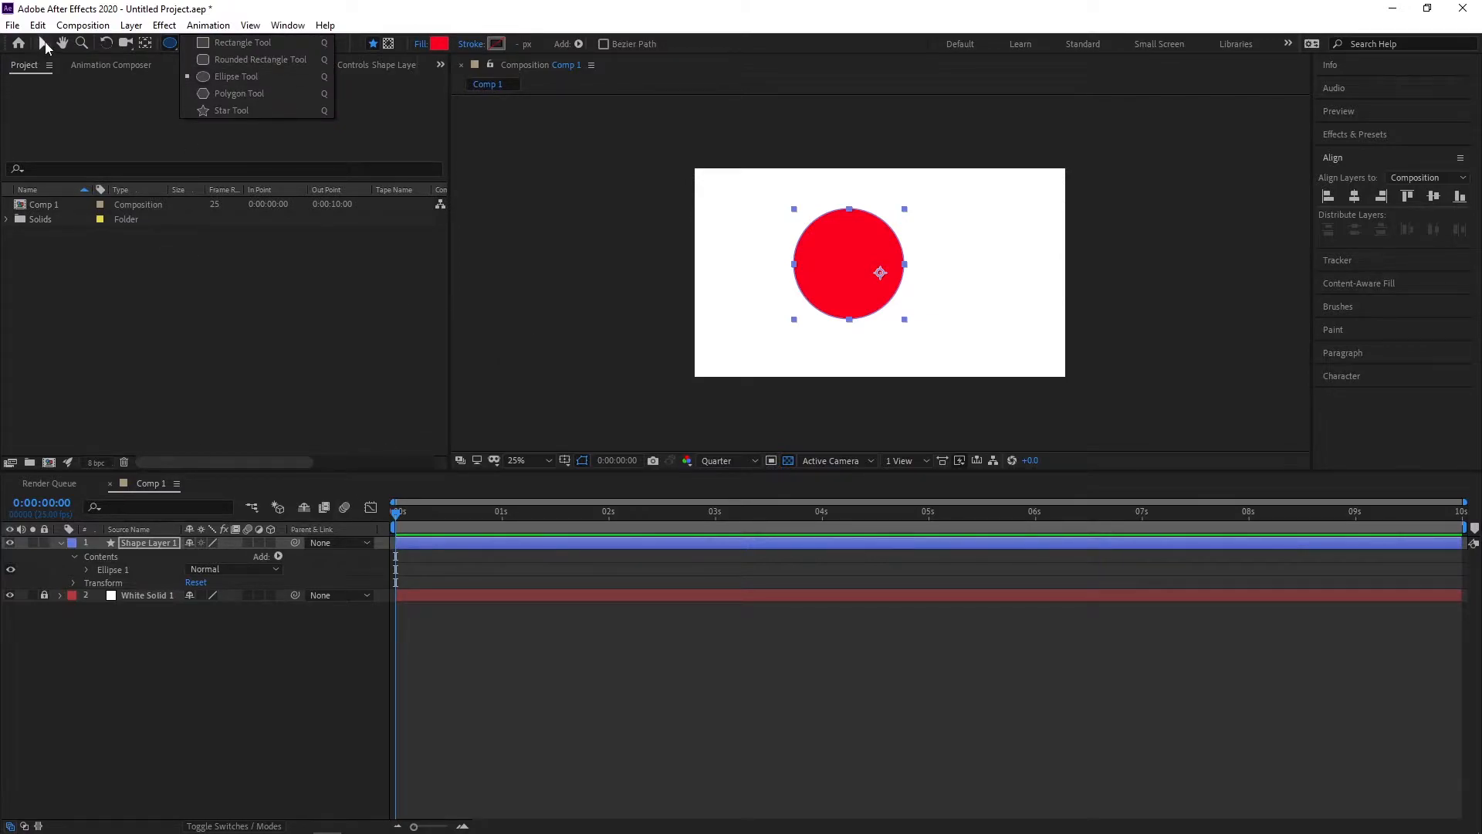
click(44, 46)
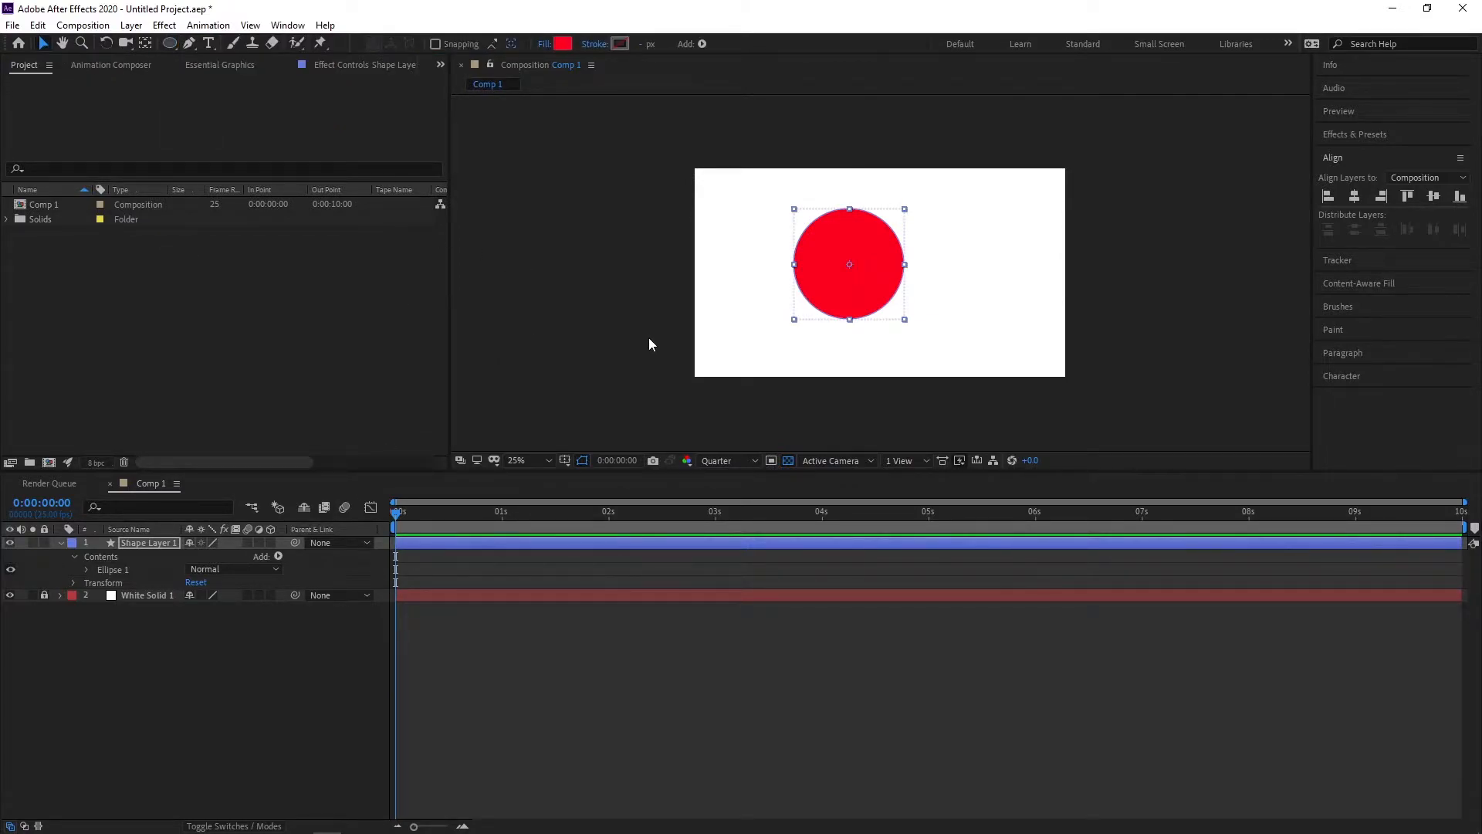
click(576, 262)
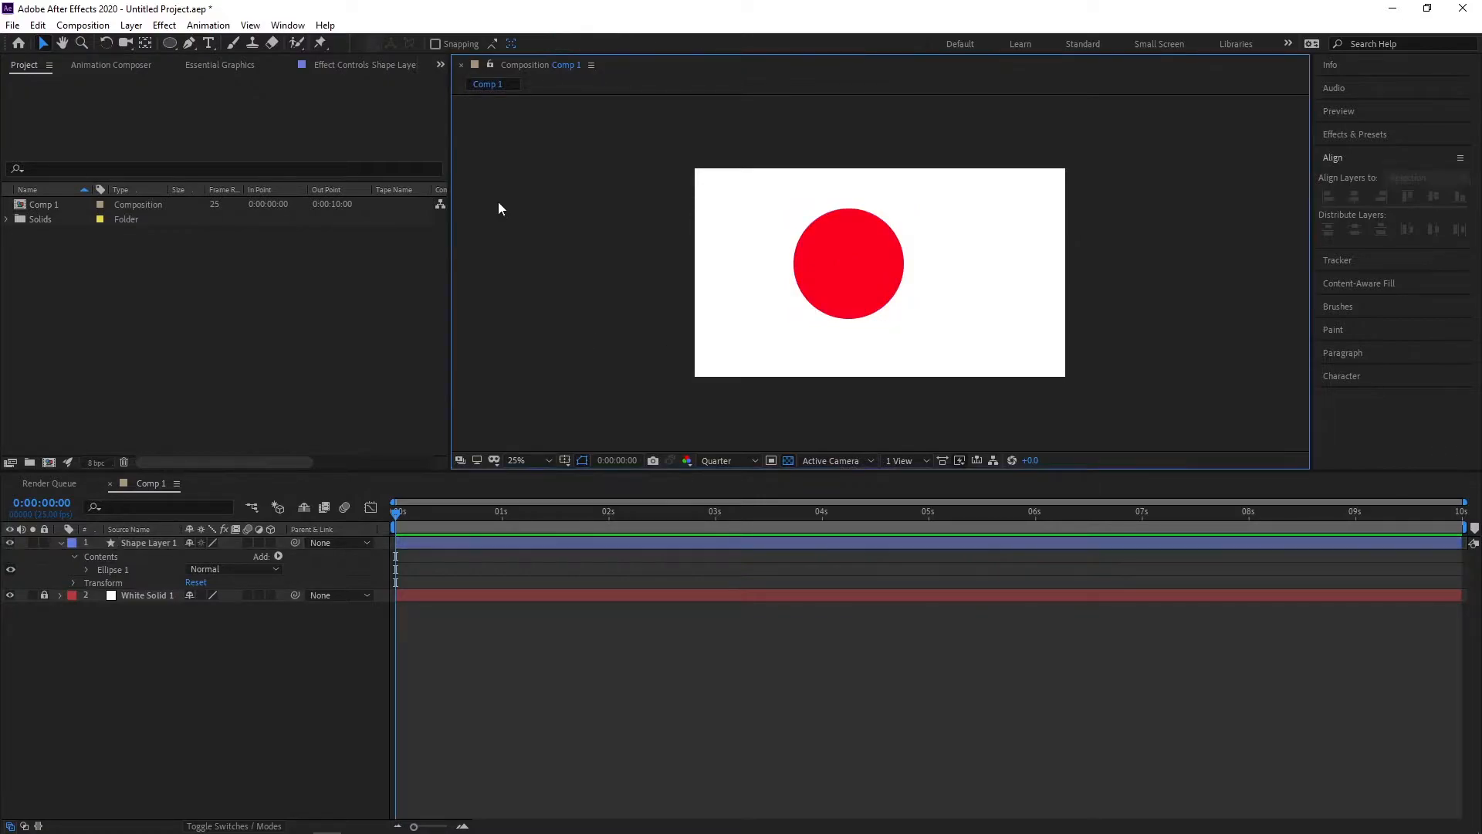
Draw a five-pointed star with the Star Tool on a new shape layer and move it over the circle's right edge.
click(169, 43)
click(200, 111)
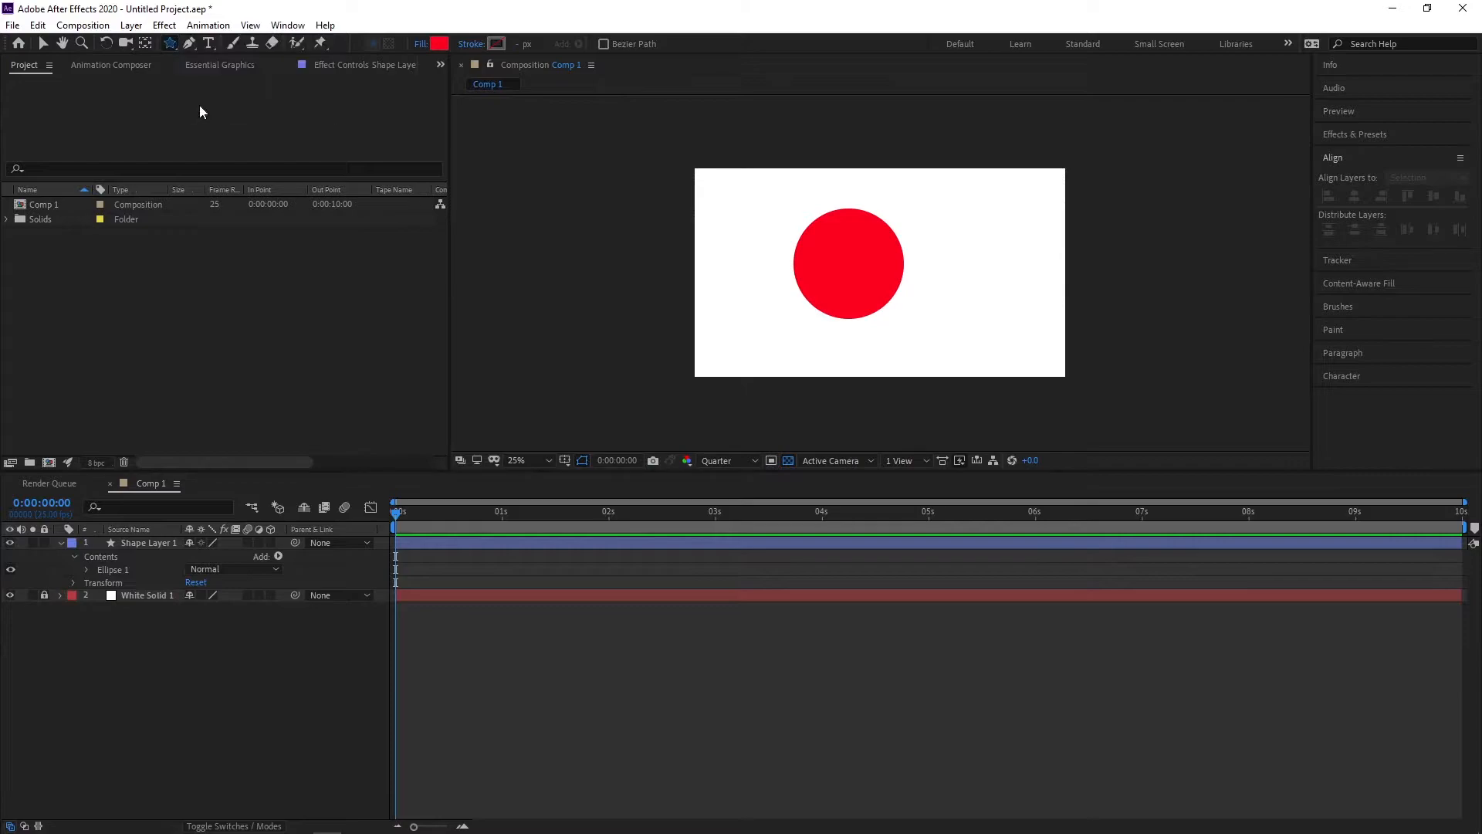
mouse_move(857, 221)
mouse_down()
mouse_move(922, 266)
mouse_move(959, 218)
mouse_move(905, 280)
mouse_up()
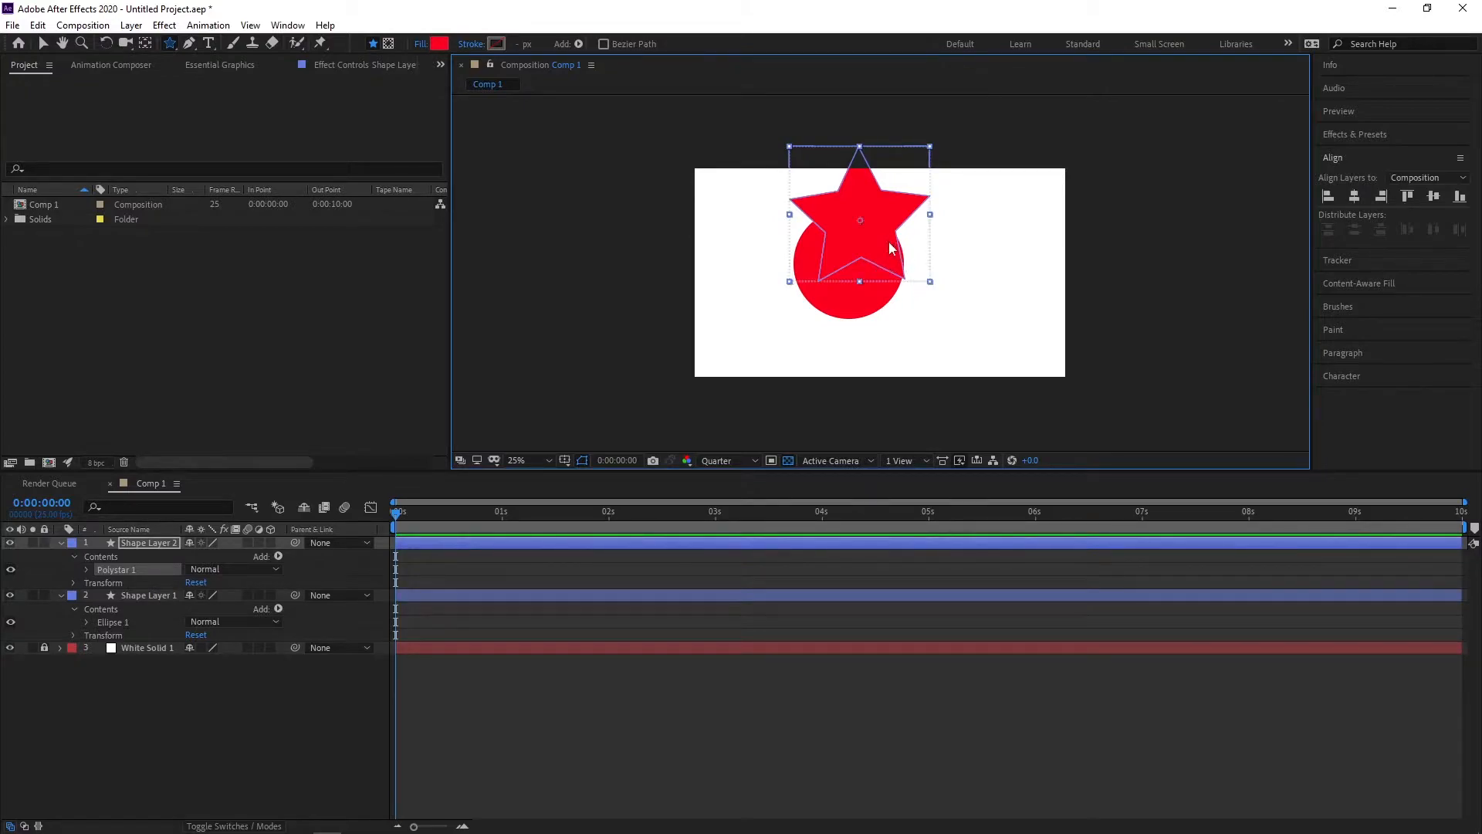
key(v)
drag(872, 214, 953, 261)
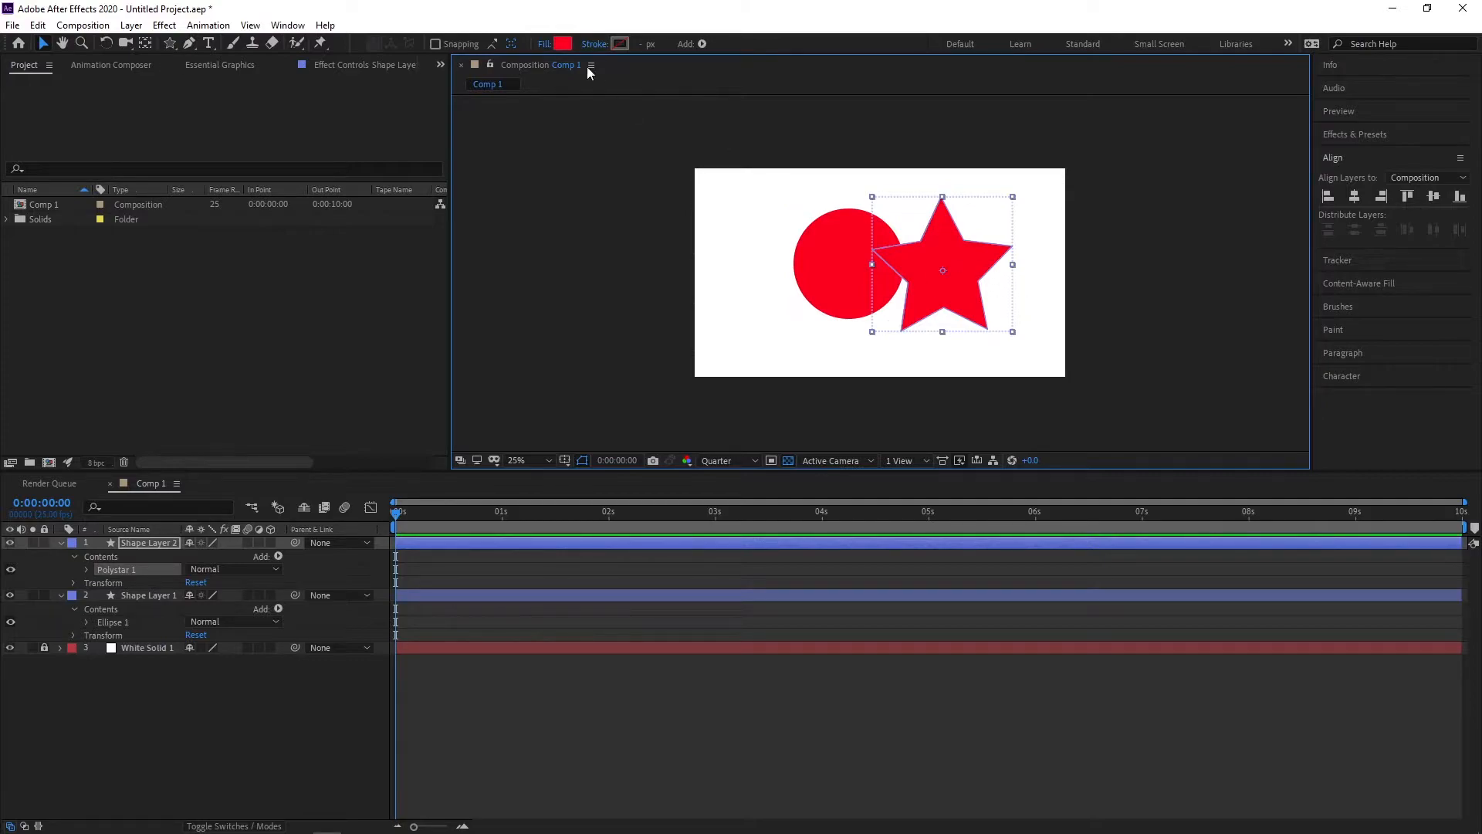
Change the star's fill color to yellow-green (C3FB00).
click(566, 44)
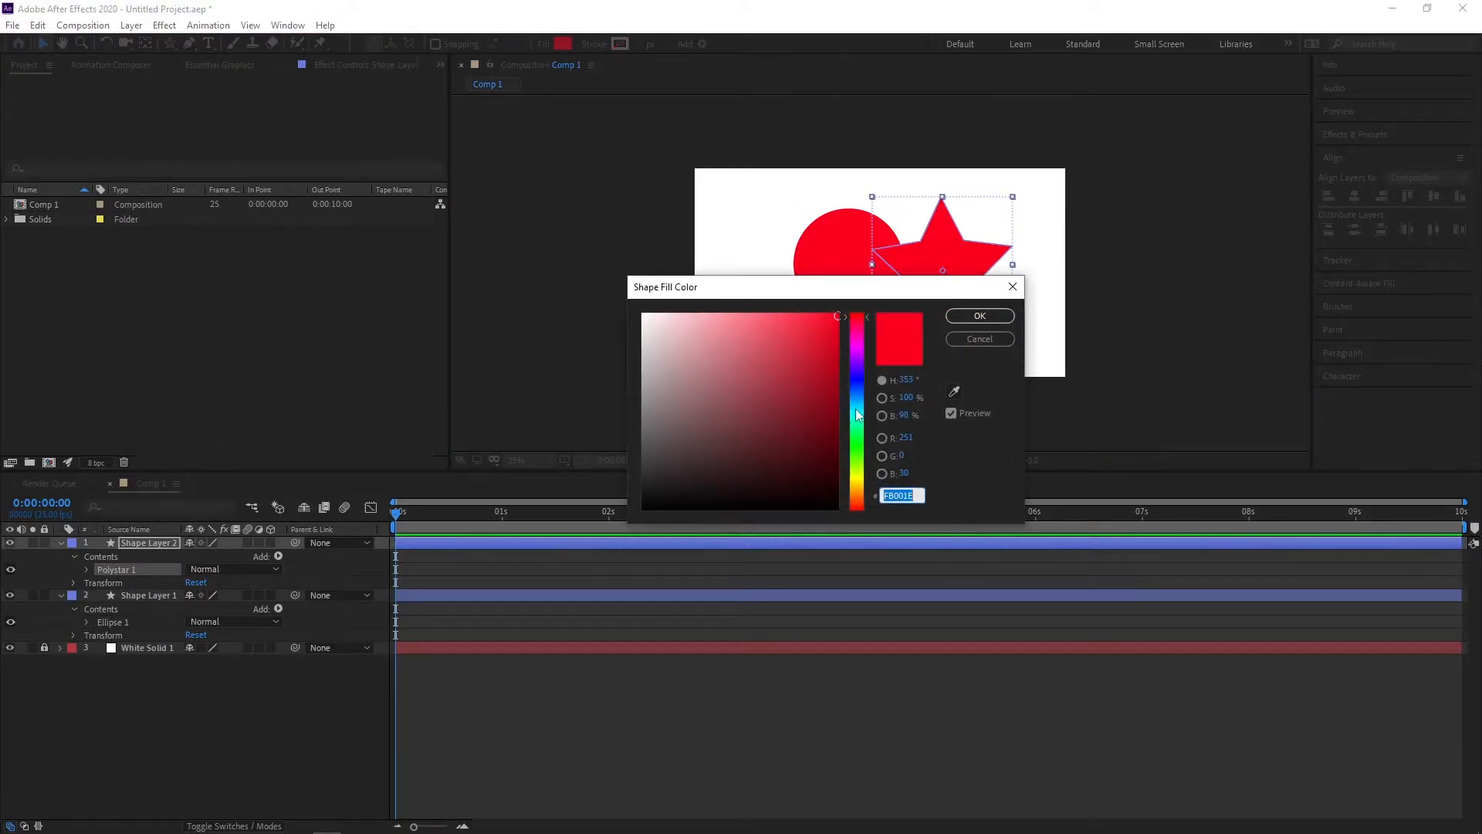
click(855, 439)
drag(855, 439, 856, 473)
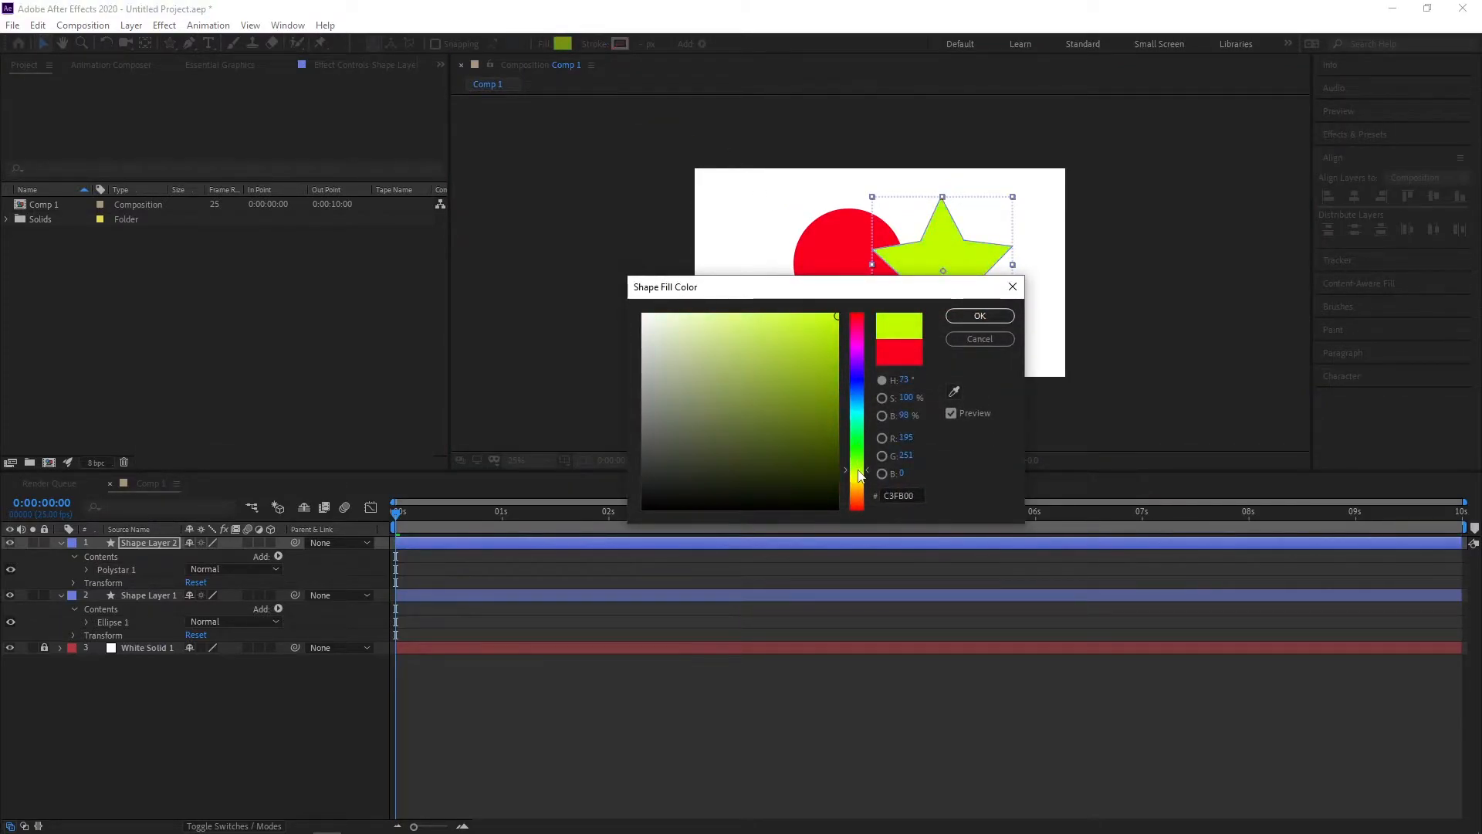
click(980, 316)
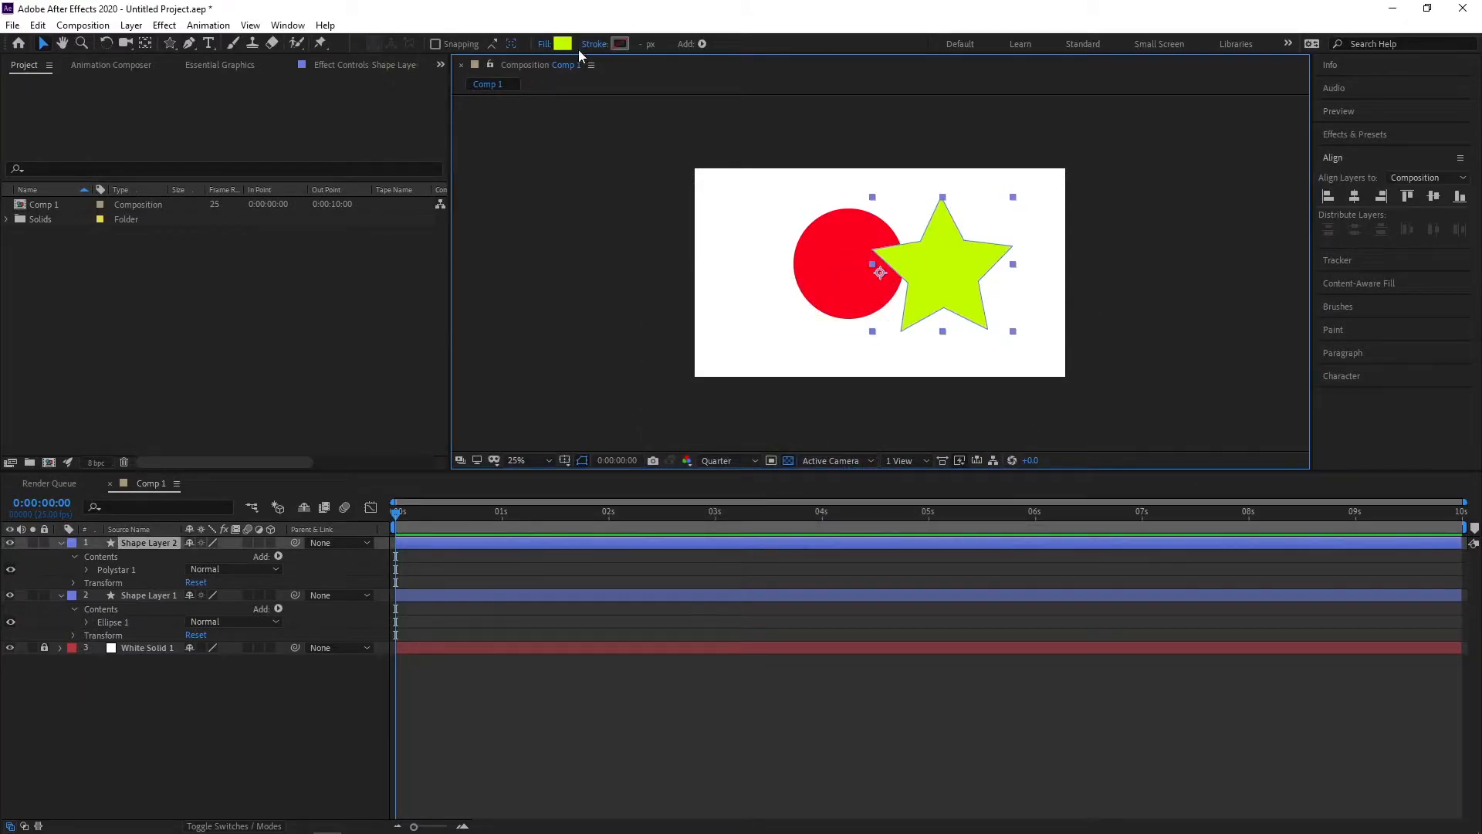
Change the star's fill to a purer yellow and shift the star left so it overlaps more of the circle.
click(563, 44)
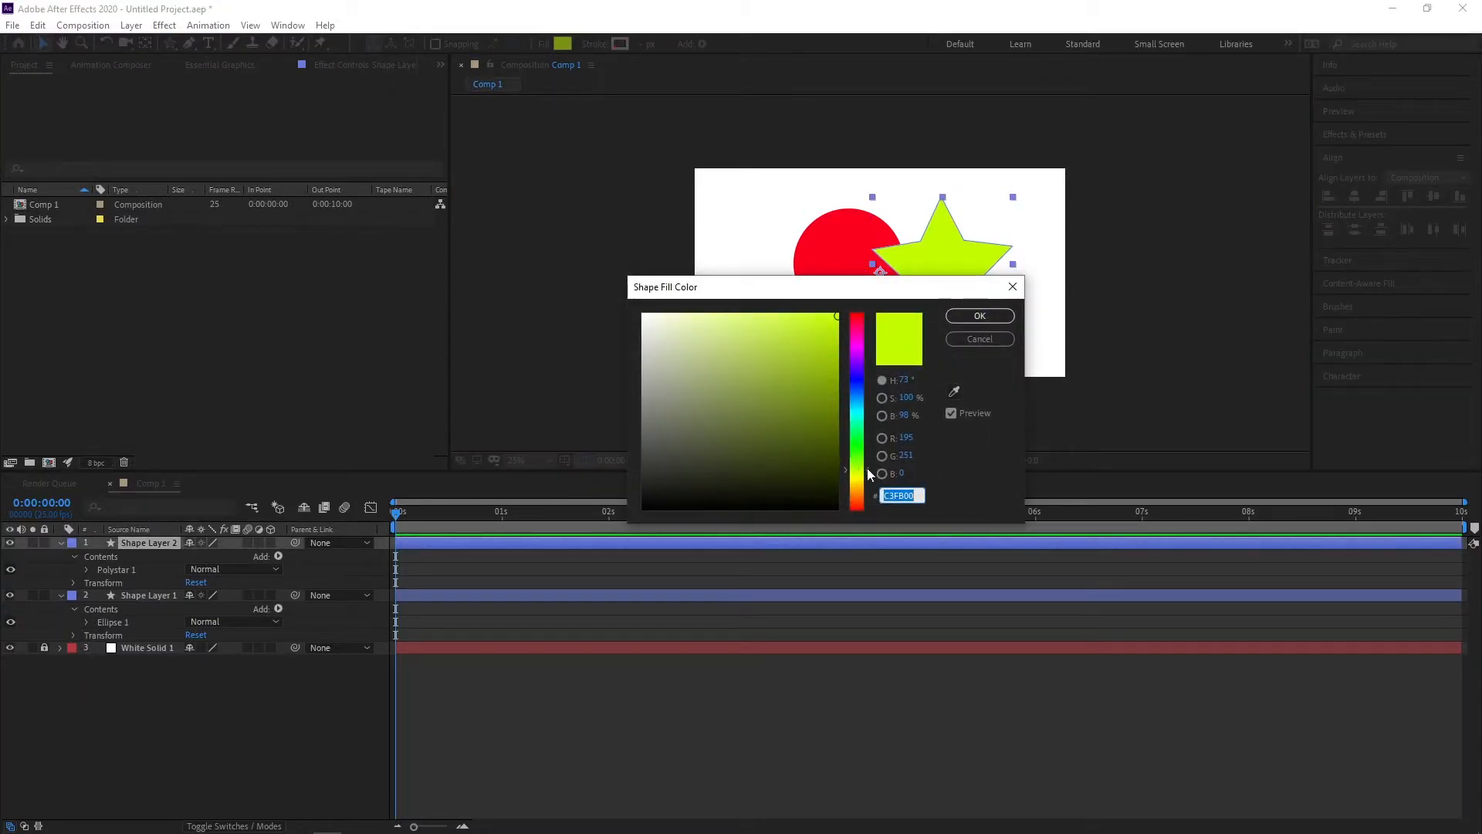
click(975, 314)
drag(947, 284, 926, 259)
click(1002, 278)
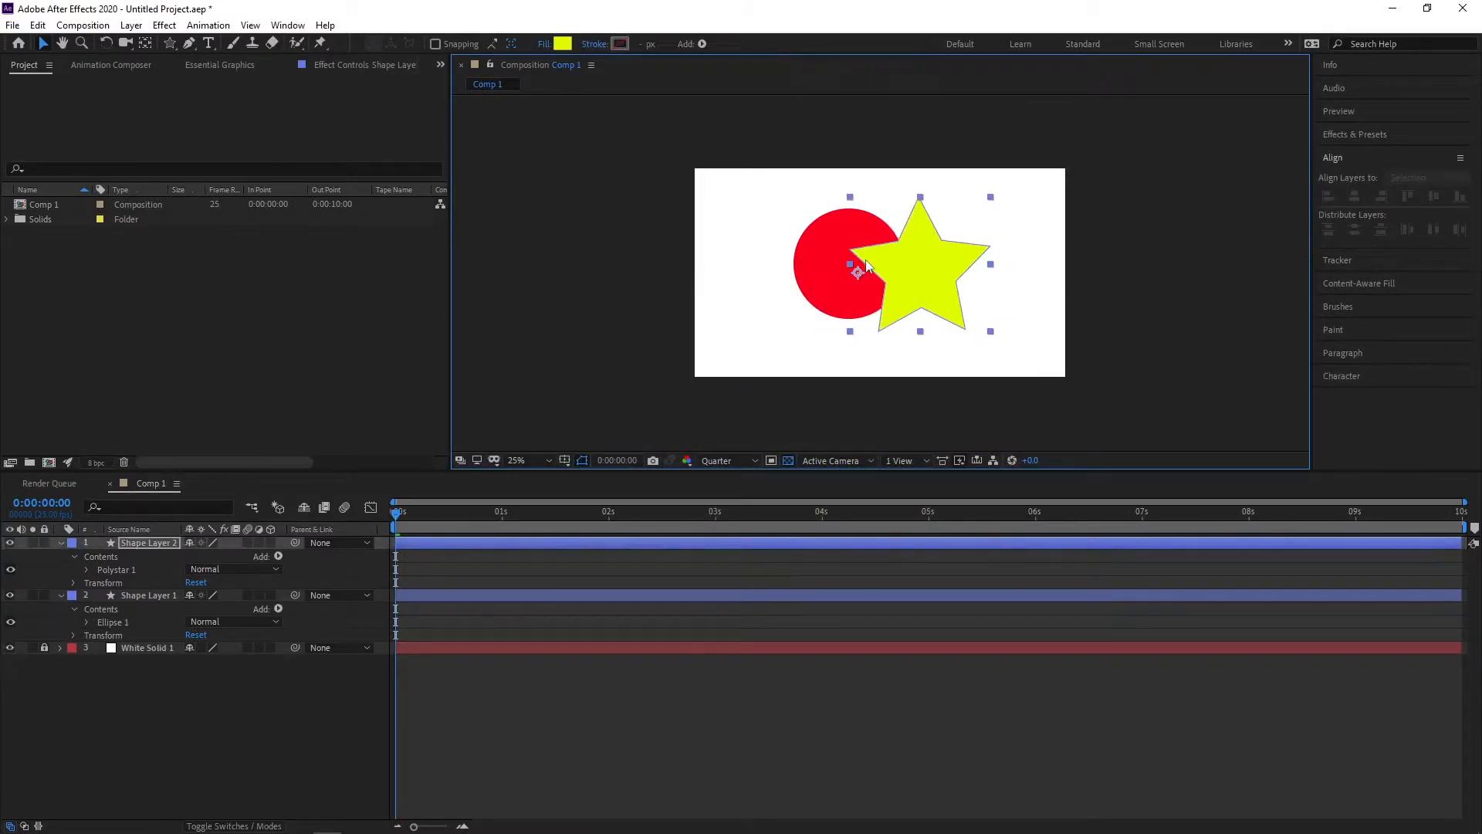
click(826, 255)
click(1066, 241)
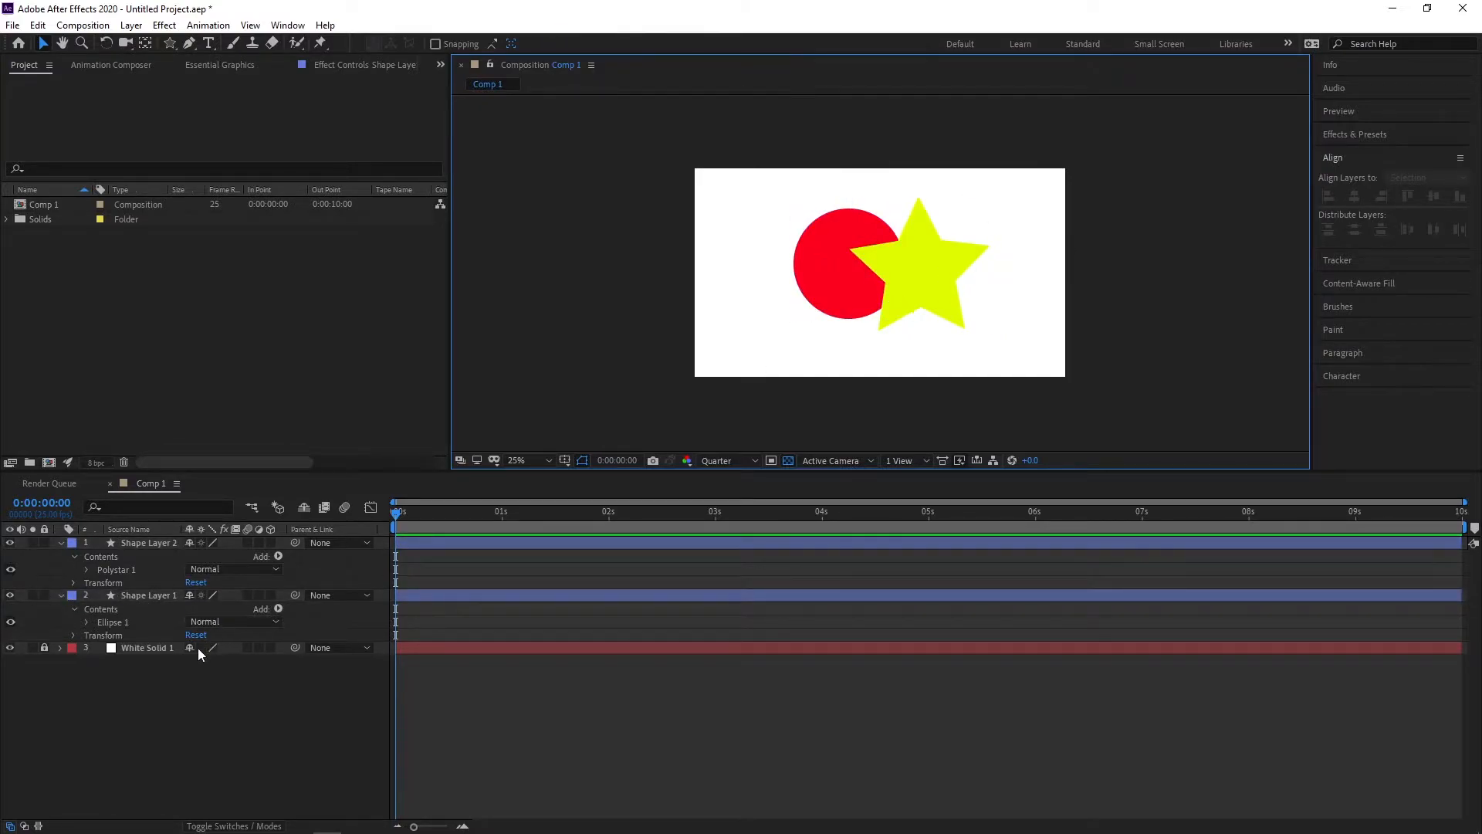
Collapse the properties of both shape layers in the timeline and deselect everything.
click(131, 592)
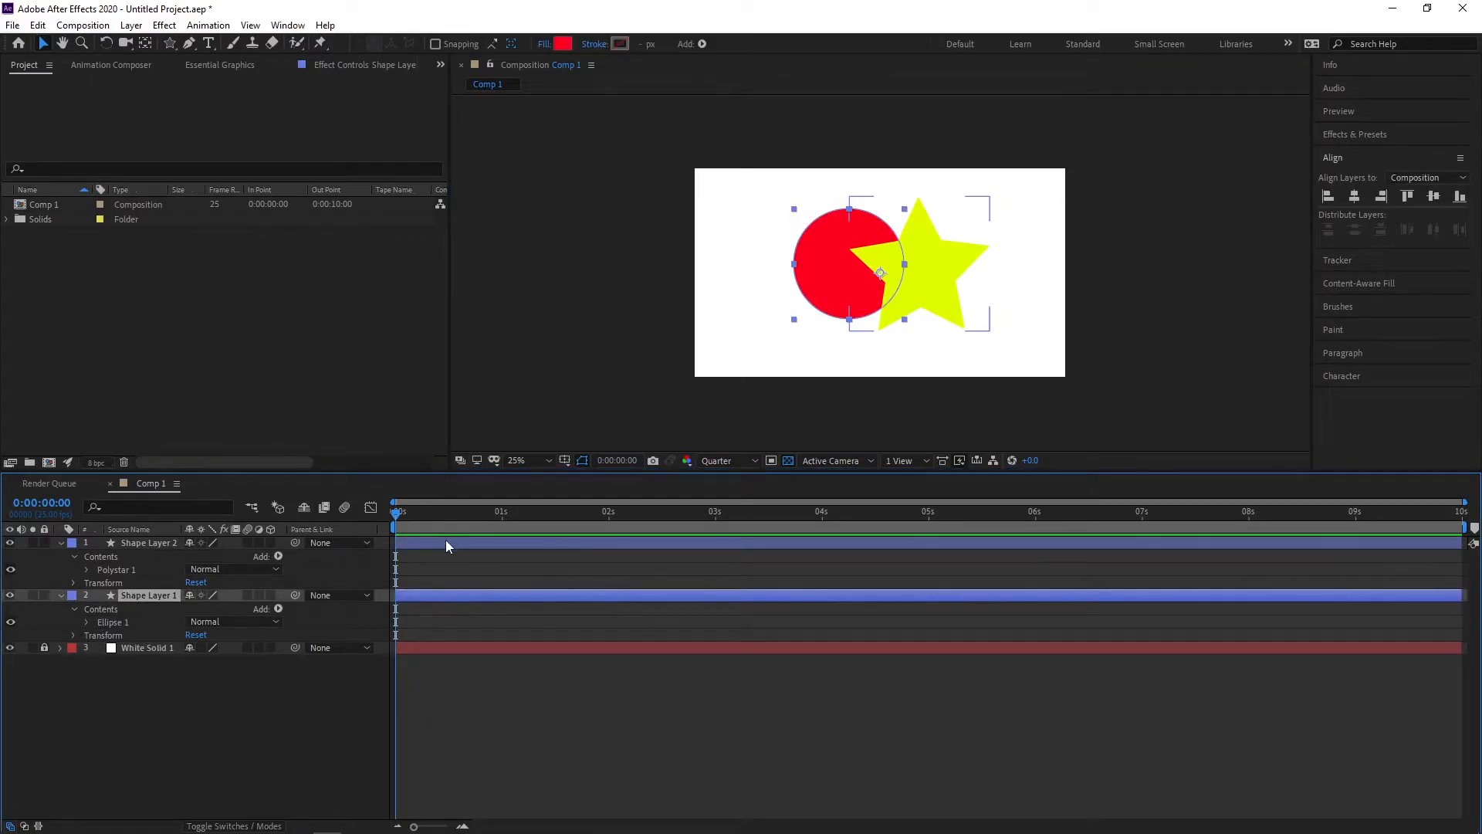
click(61, 595)
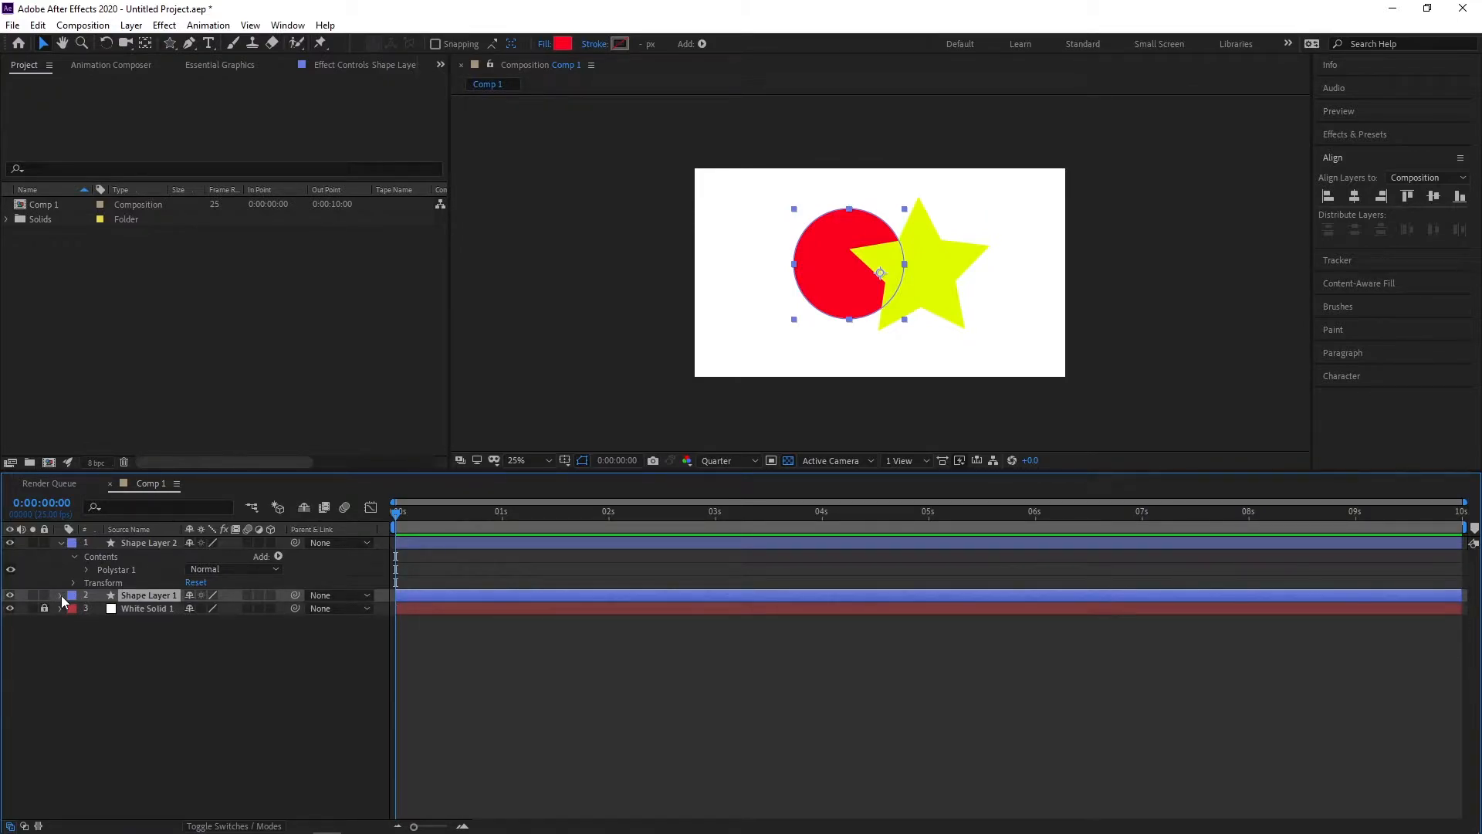
click(61, 595)
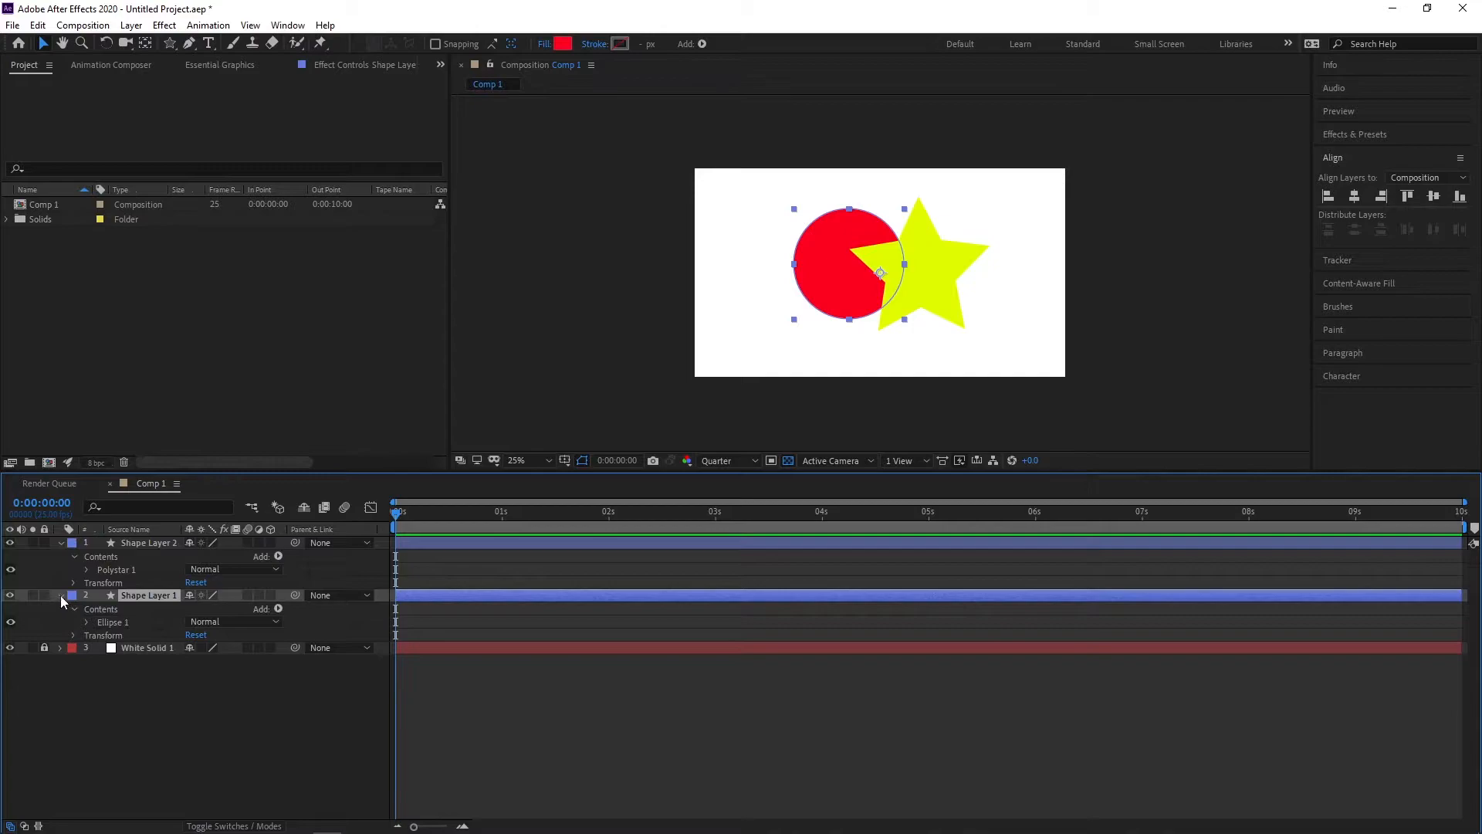
click(61, 596)
click(61, 543)
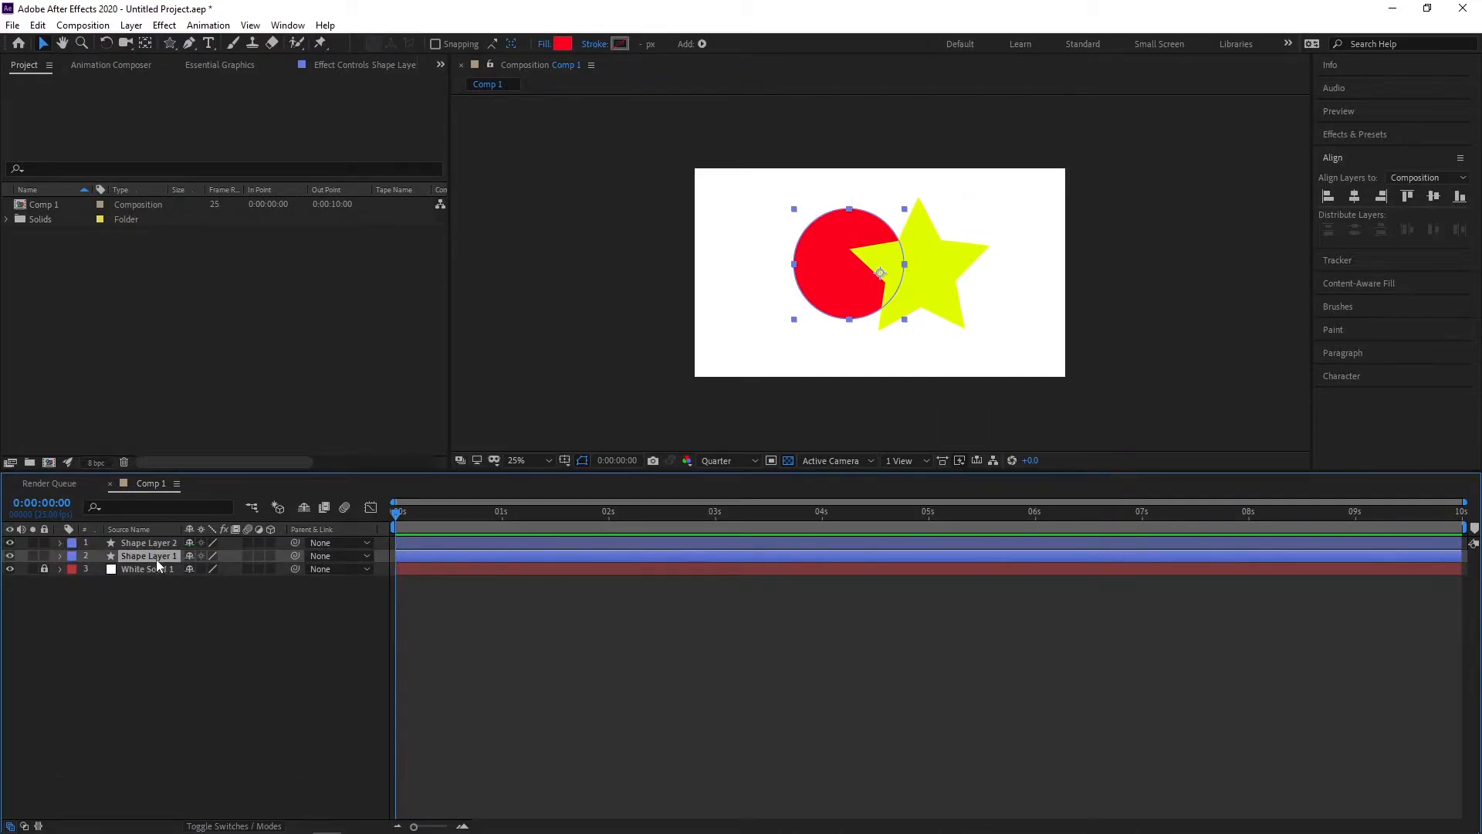
click(204, 642)
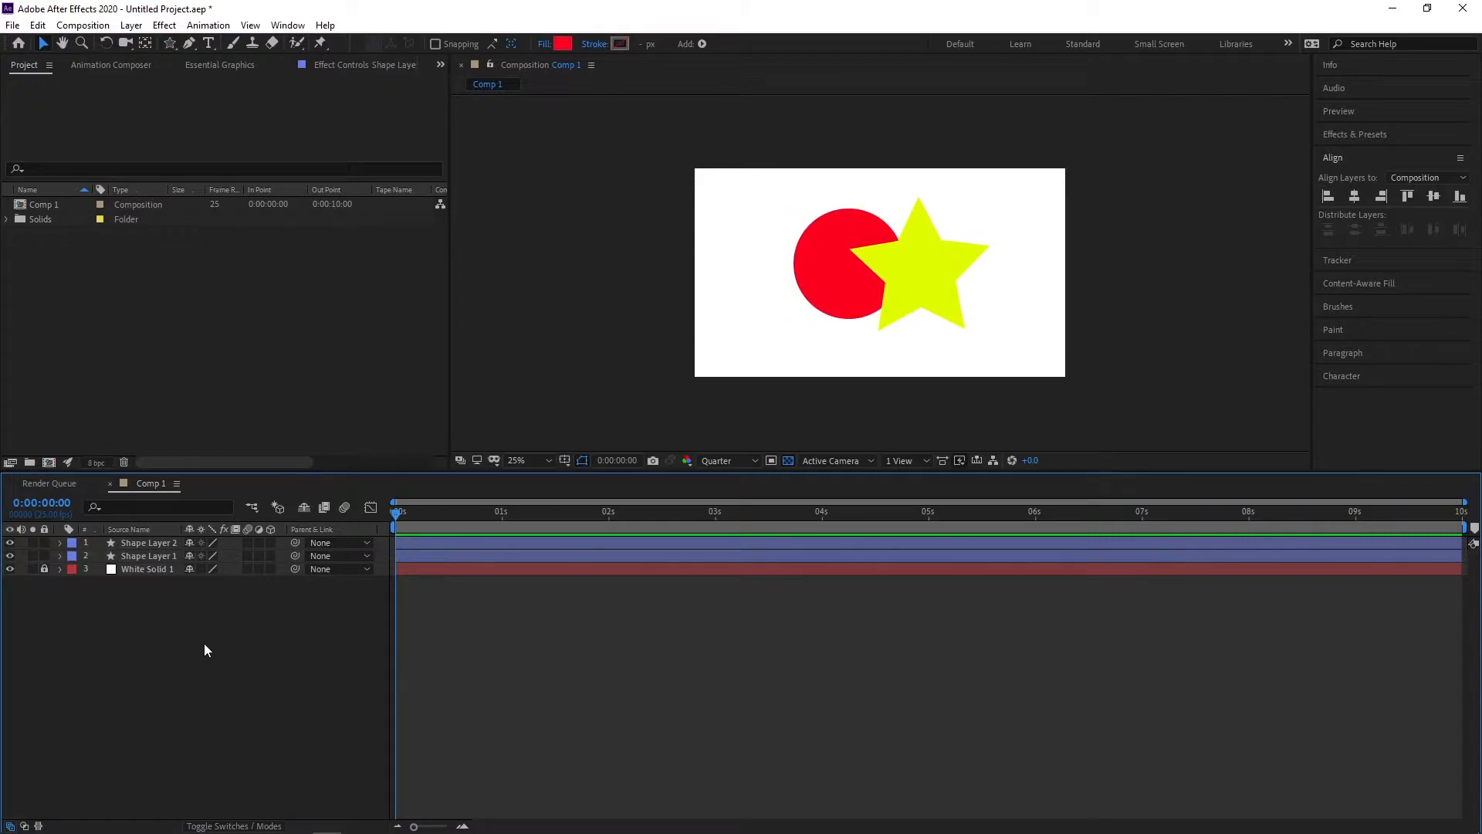
Rename the circle's layer, Shape Layer 1, as Lingkaran.
click(164, 554)
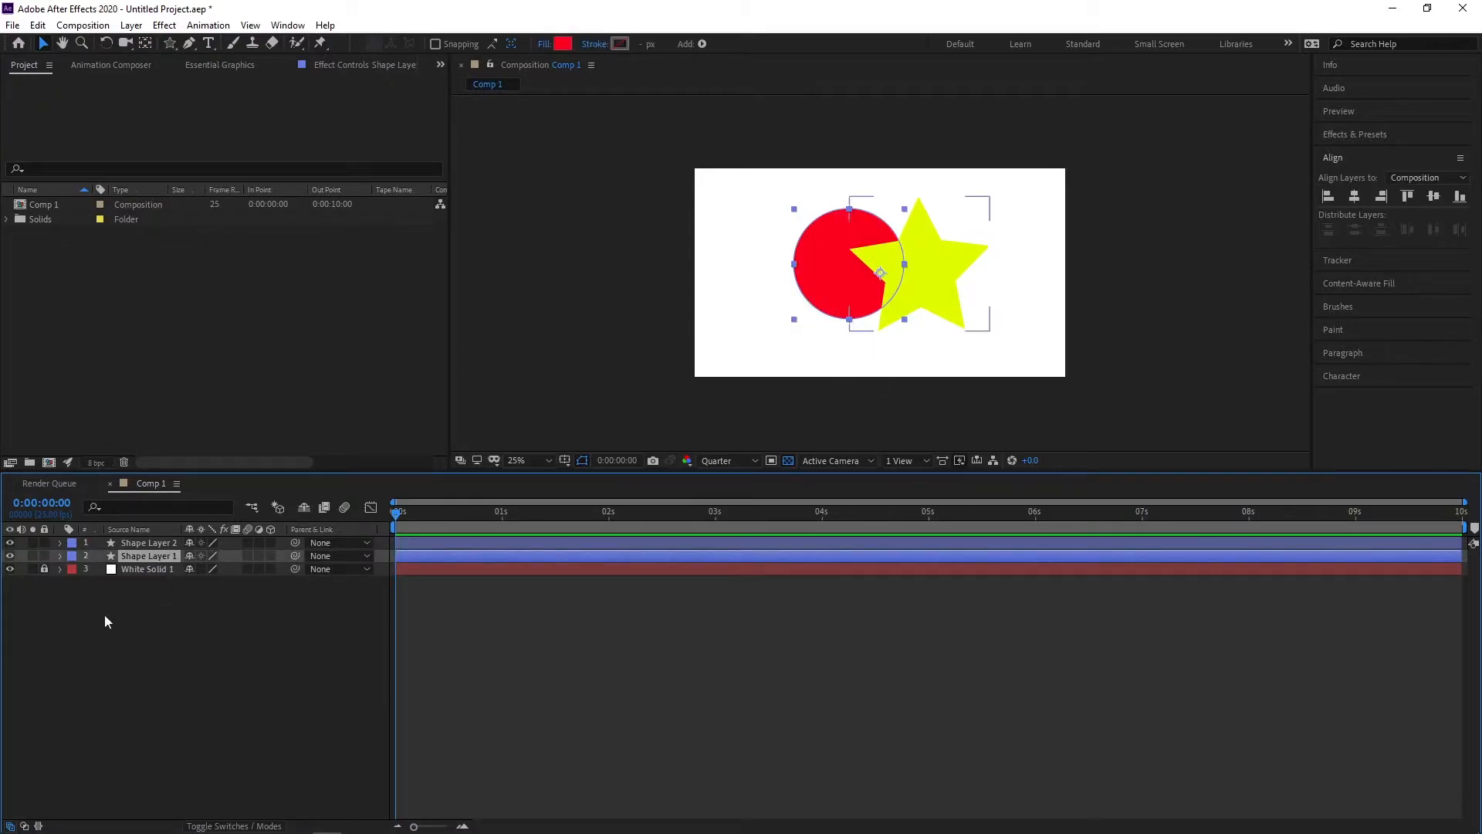
click(162, 610)
click(157, 553)
click(938, 245)
click(819, 266)
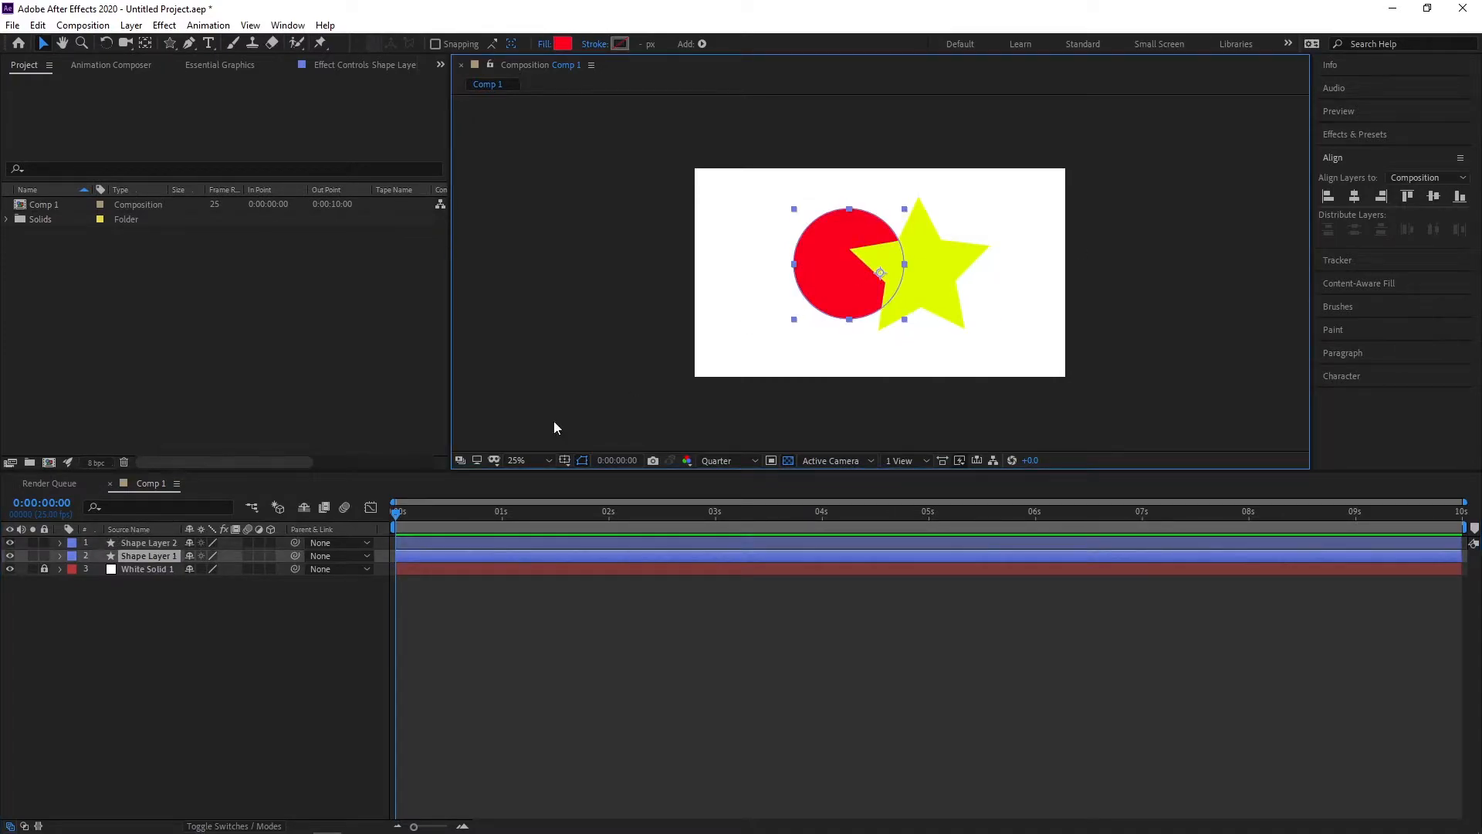
click(156, 554)
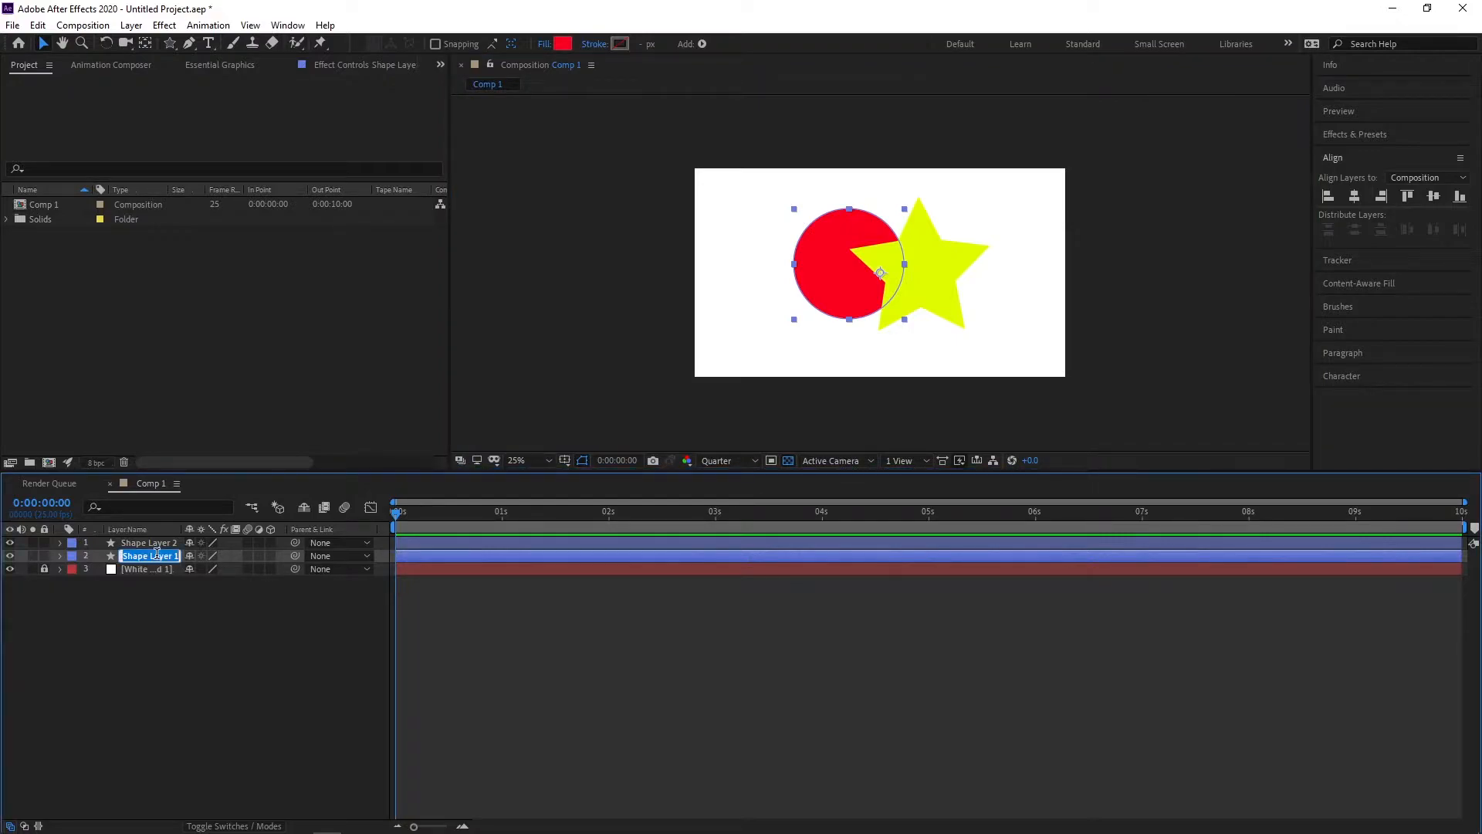
text(Lingkaran)
key(Return)
Rename the star's layer, Shape Layer 2, as Bintang and deselect it.
click(158, 540)
key(Return)
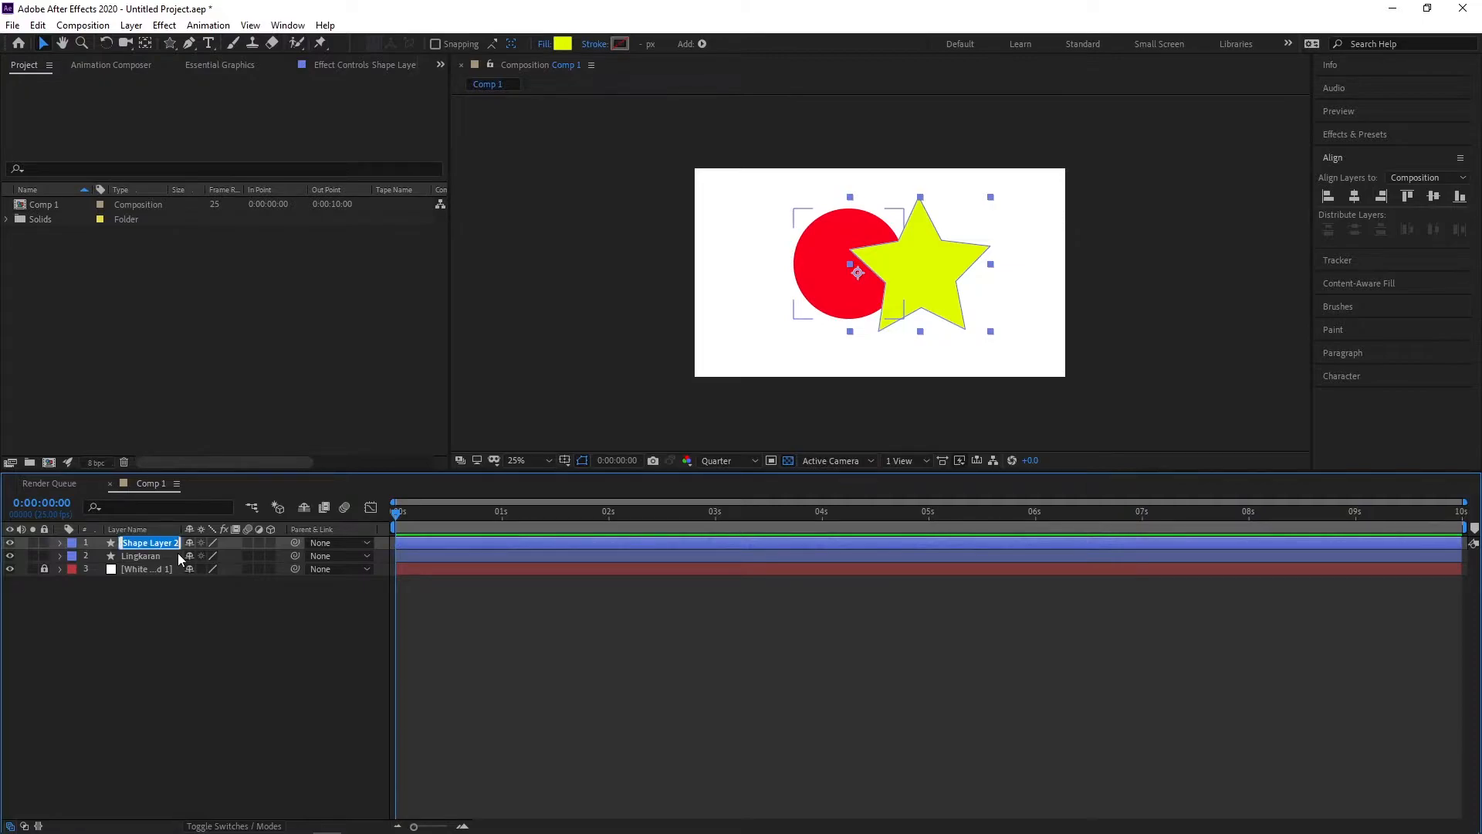
text(Bintang)
key(Return)
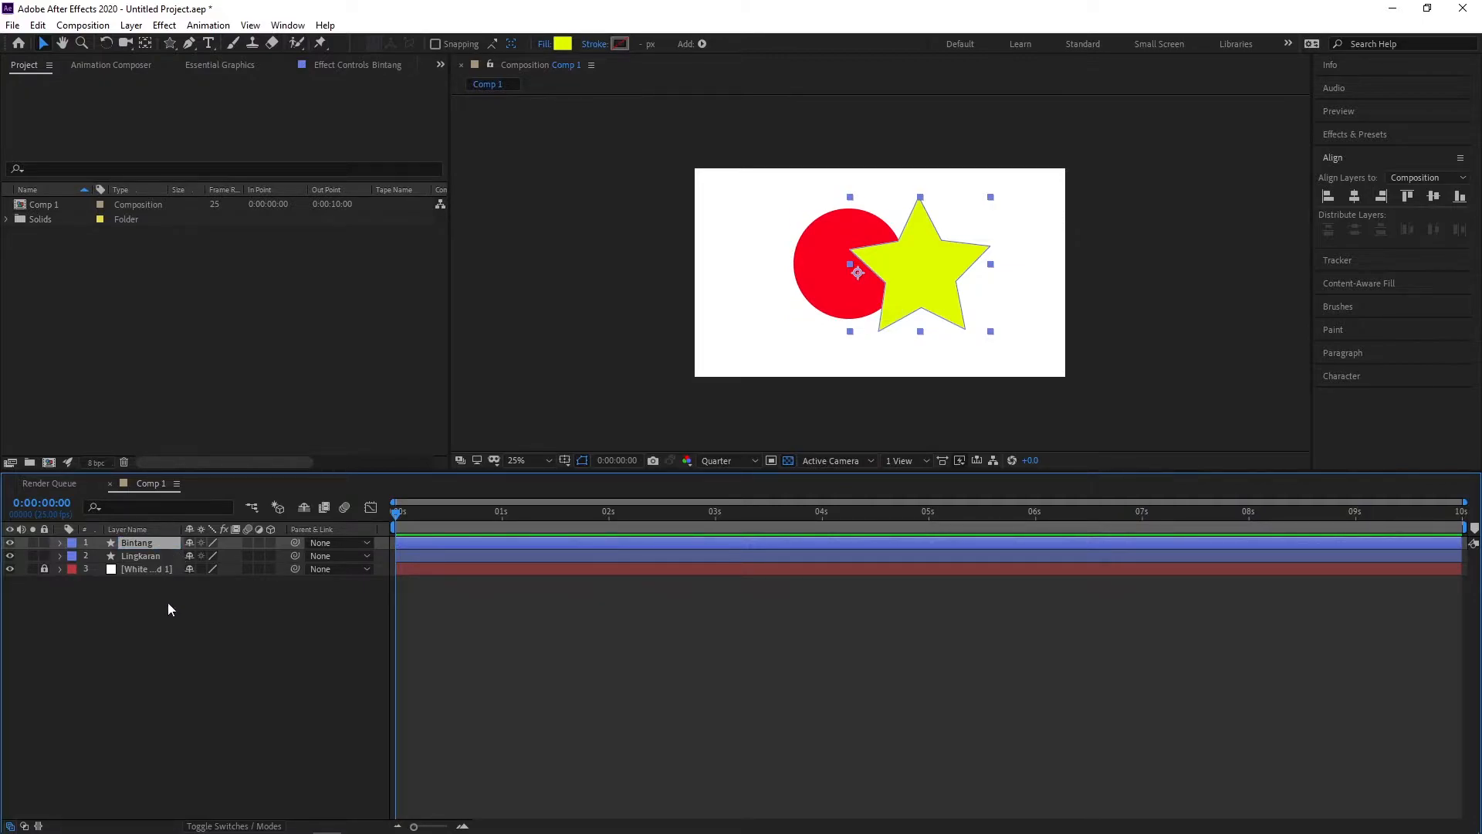
click(168, 592)
click(155, 542)
click(827, 268)
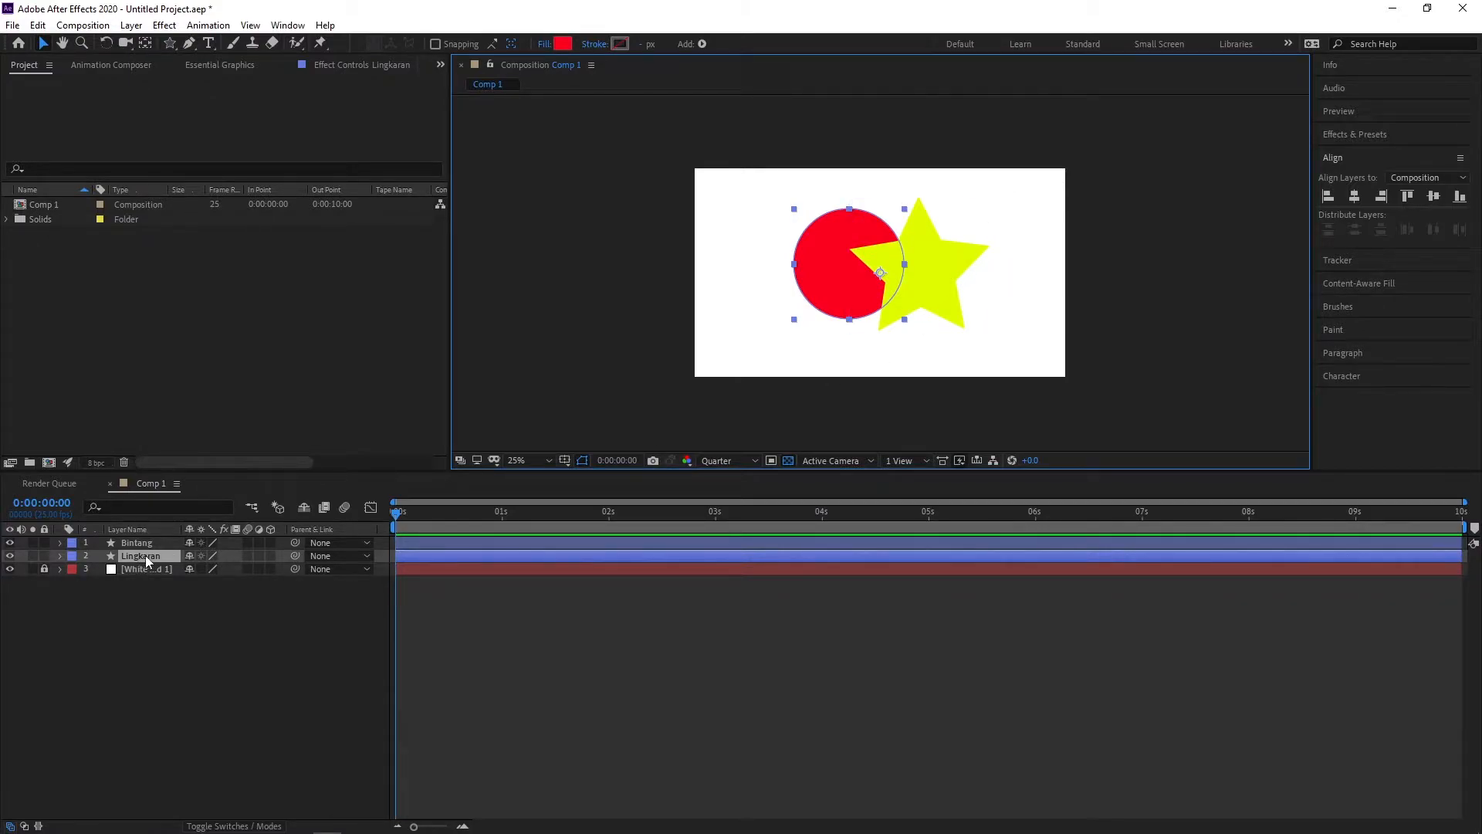
click(481, 602)
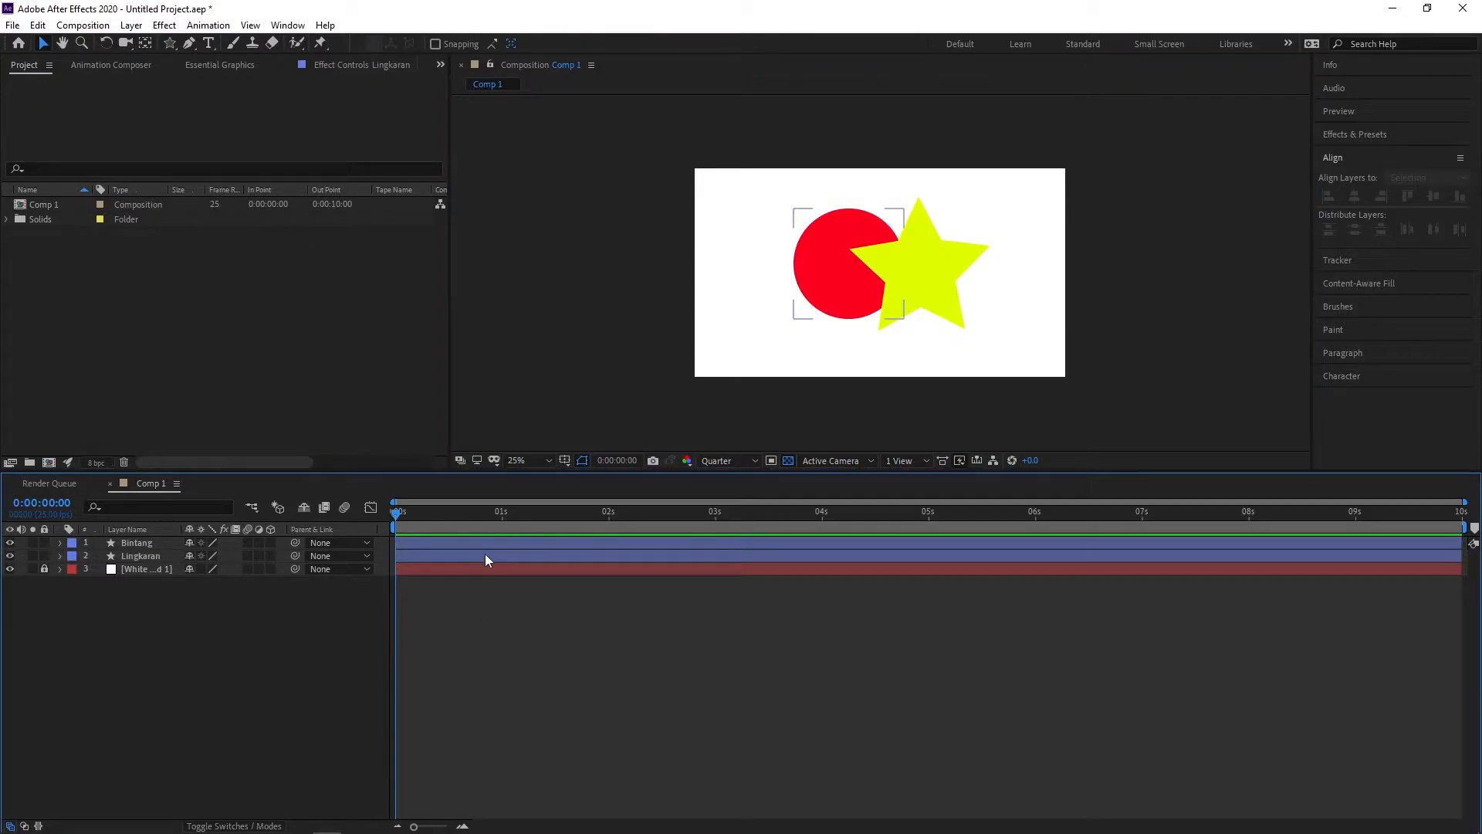
click(486, 560)
click(1084, 260)
click(845, 264)
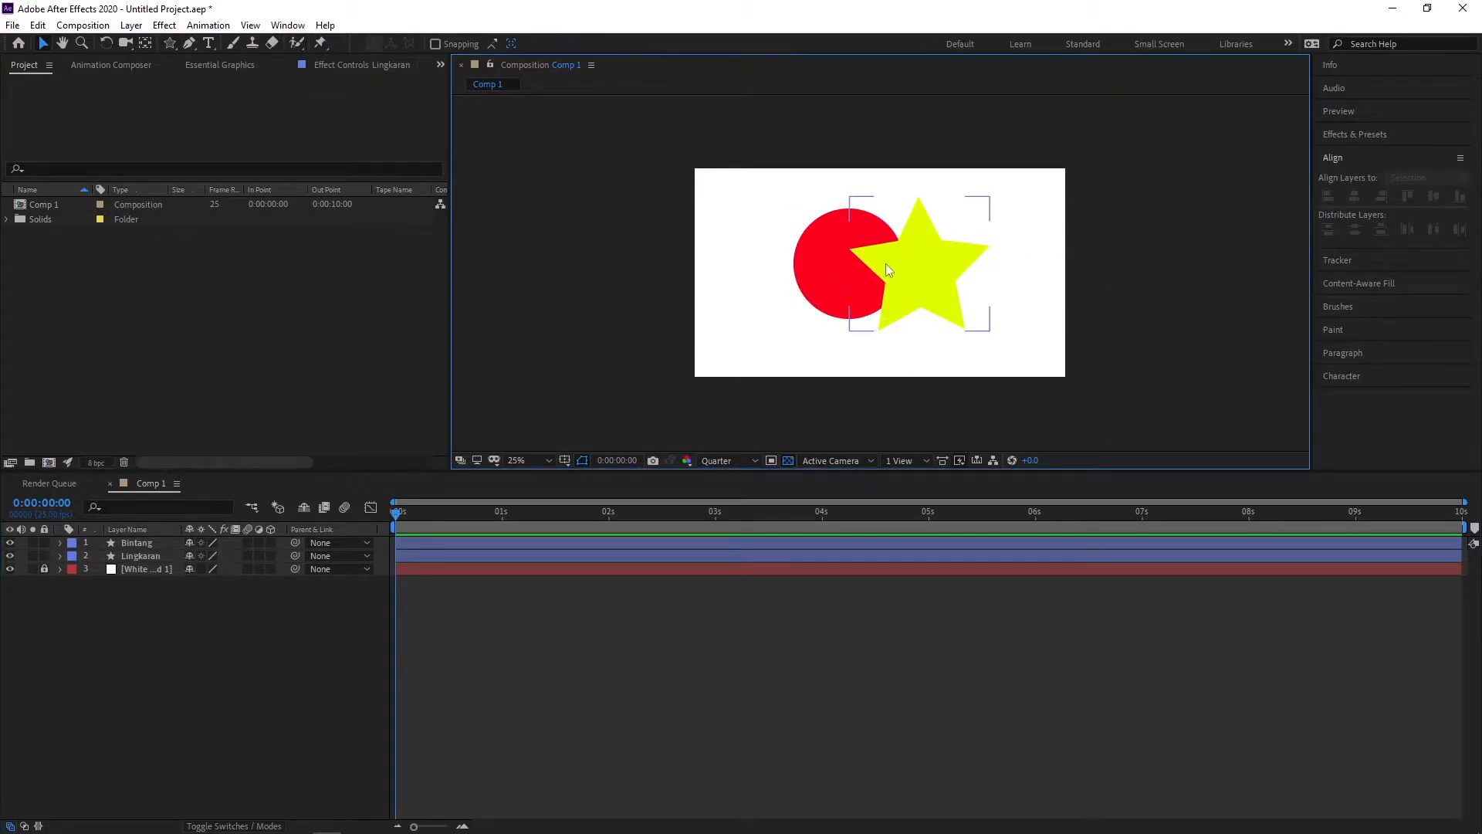
Move the Lingkaran layer above Bintang in the layer stack so the circle sits in front of the star.
click(840, 265)
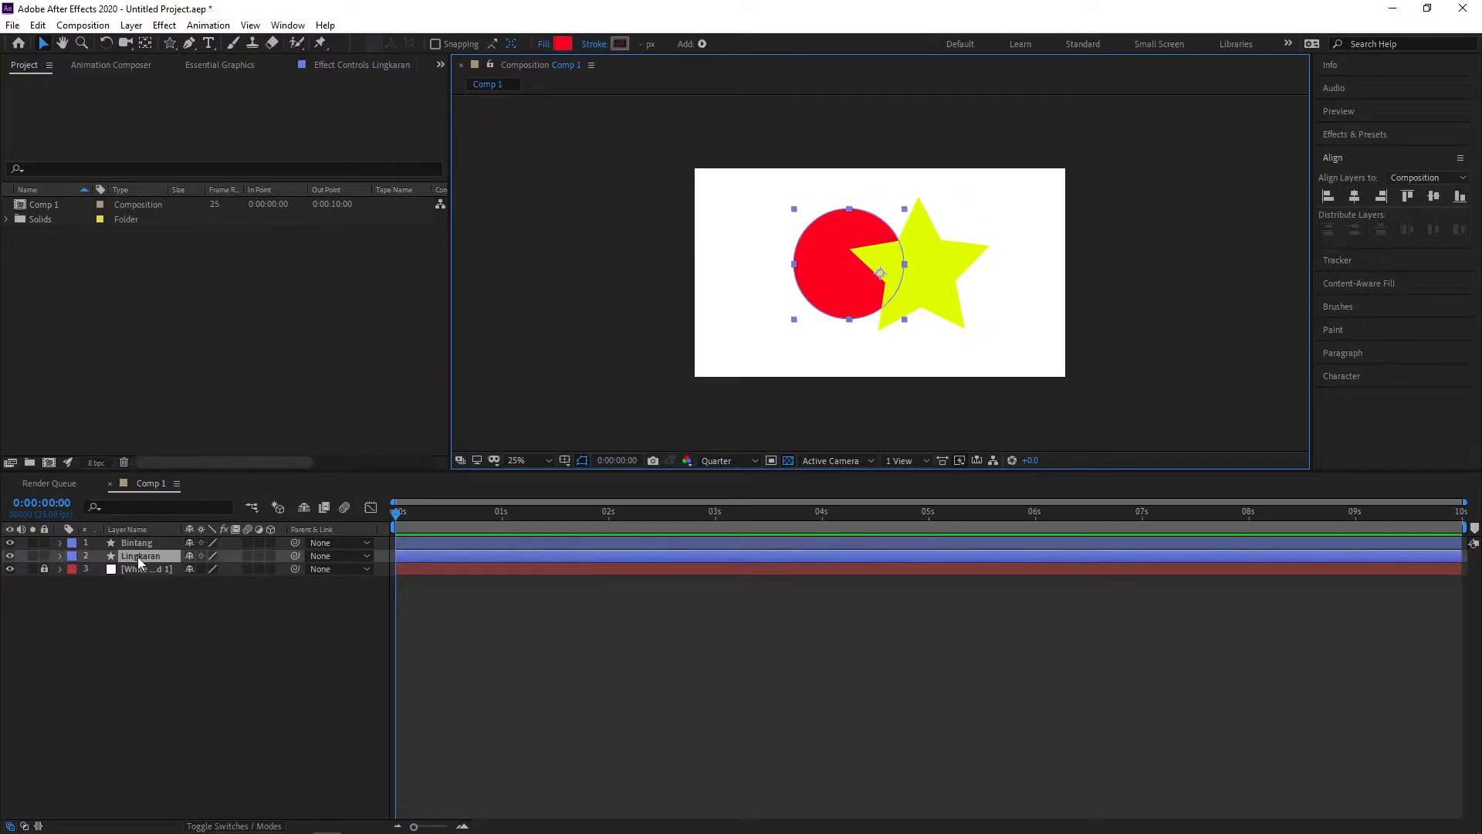
drag(150, 561, 143, 542)
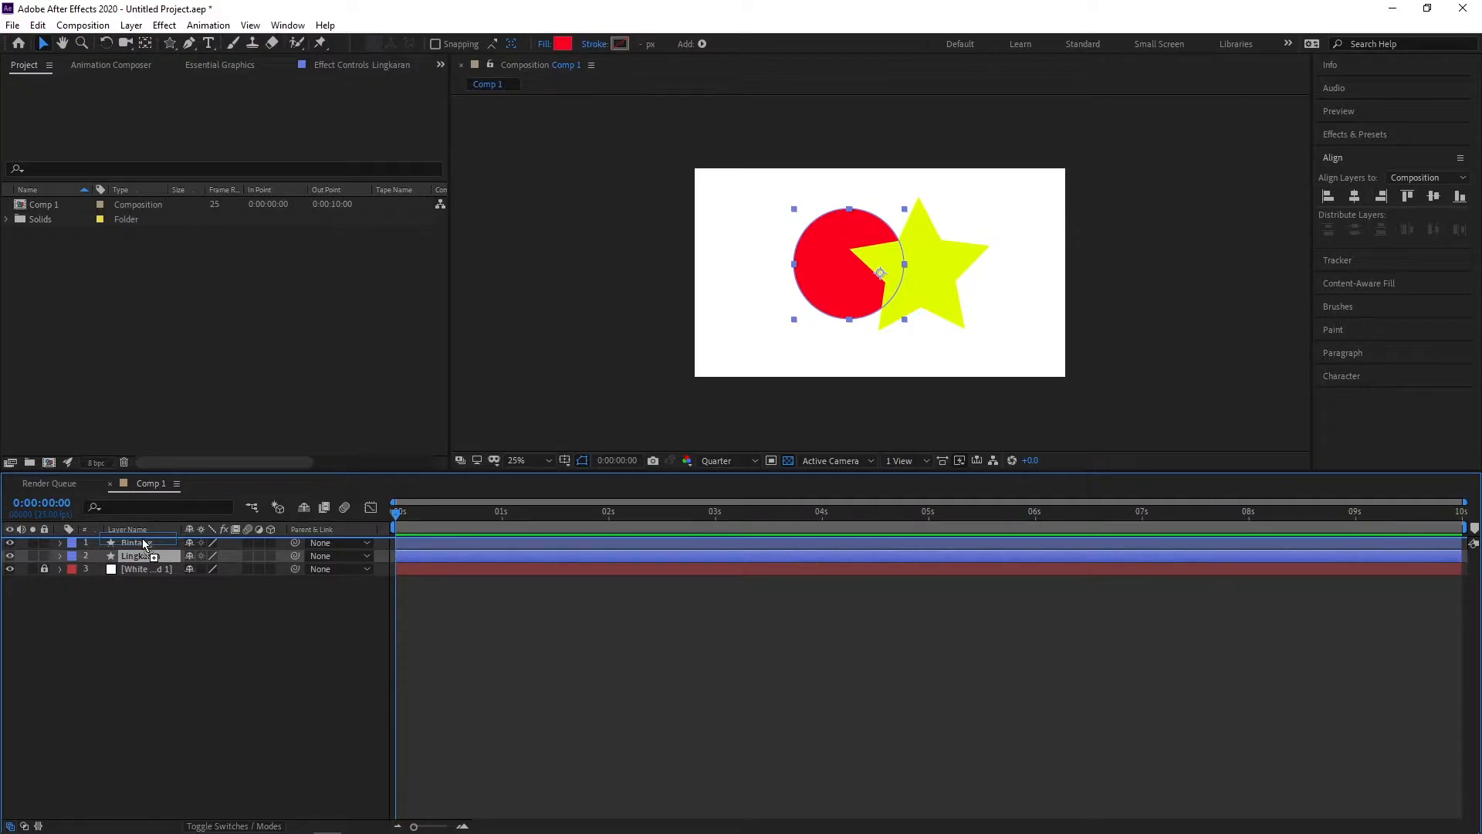
drag(143, 543, 140, 535)
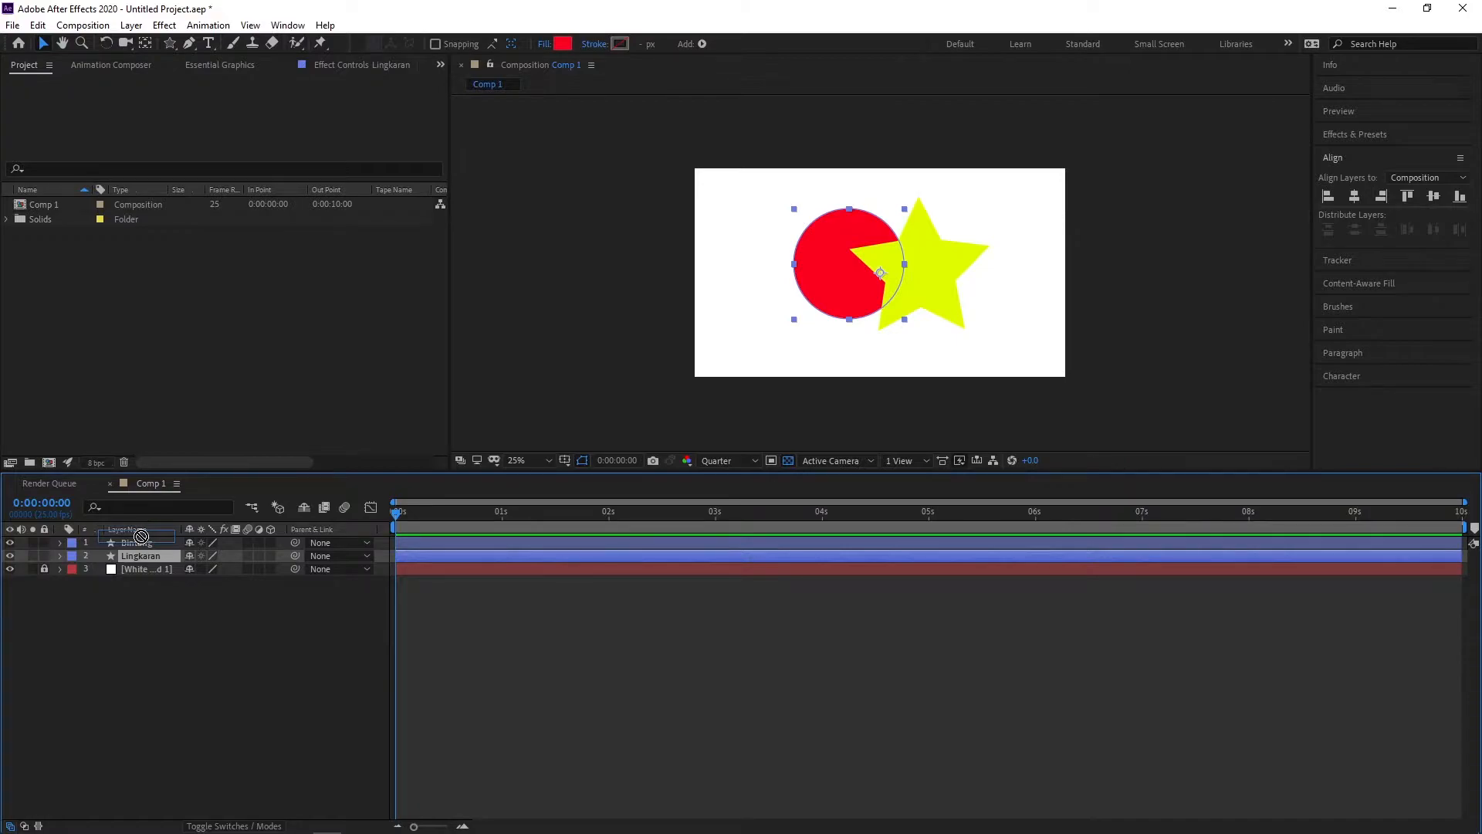
drag(141, 536, 142, 538)
click(1204, 280)
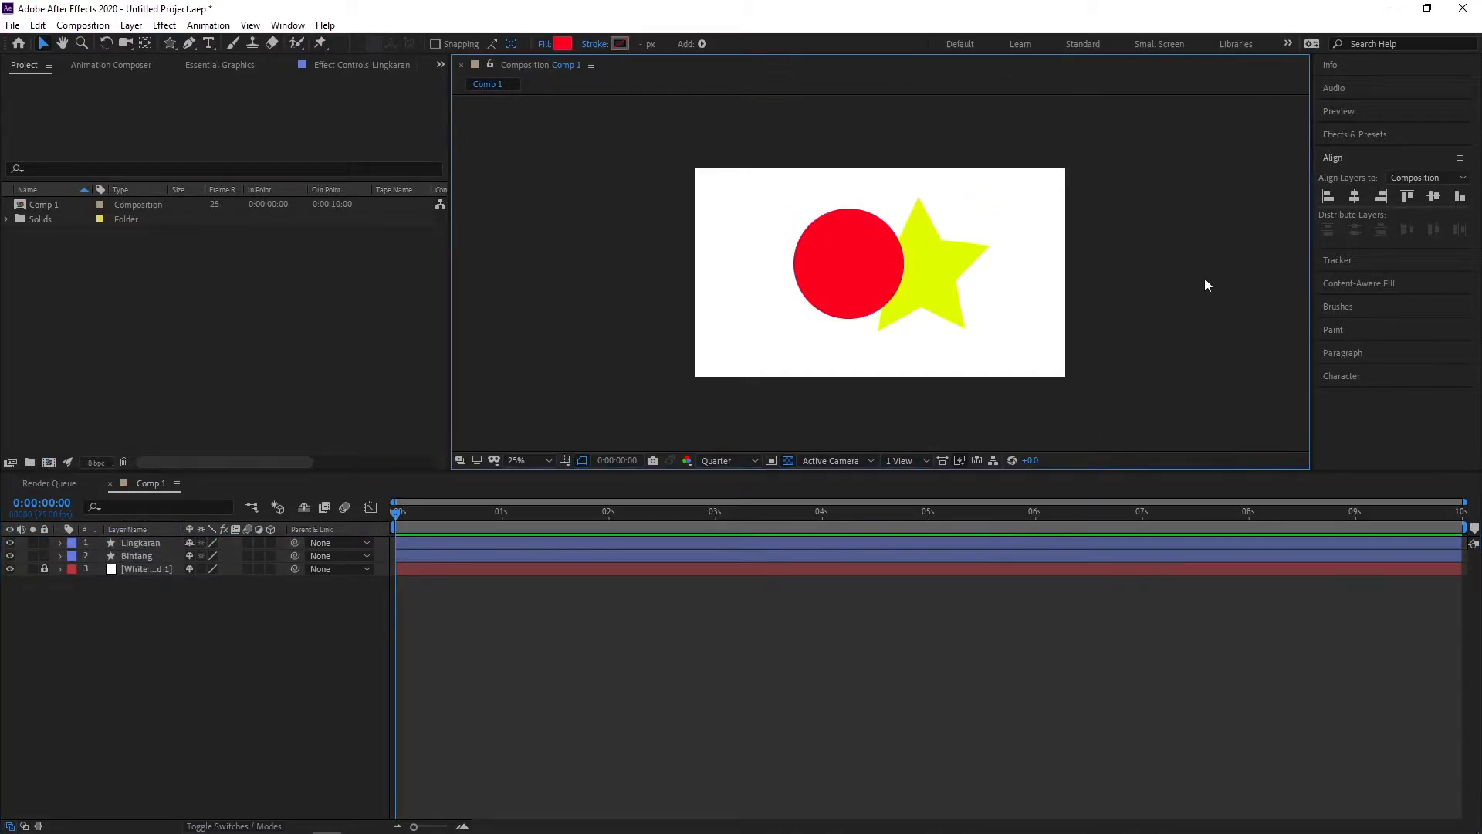
Select the circle and star together and center both horizontally and vertically, aligned to the composition.
click(959, 292)
shift+click(823, 292)
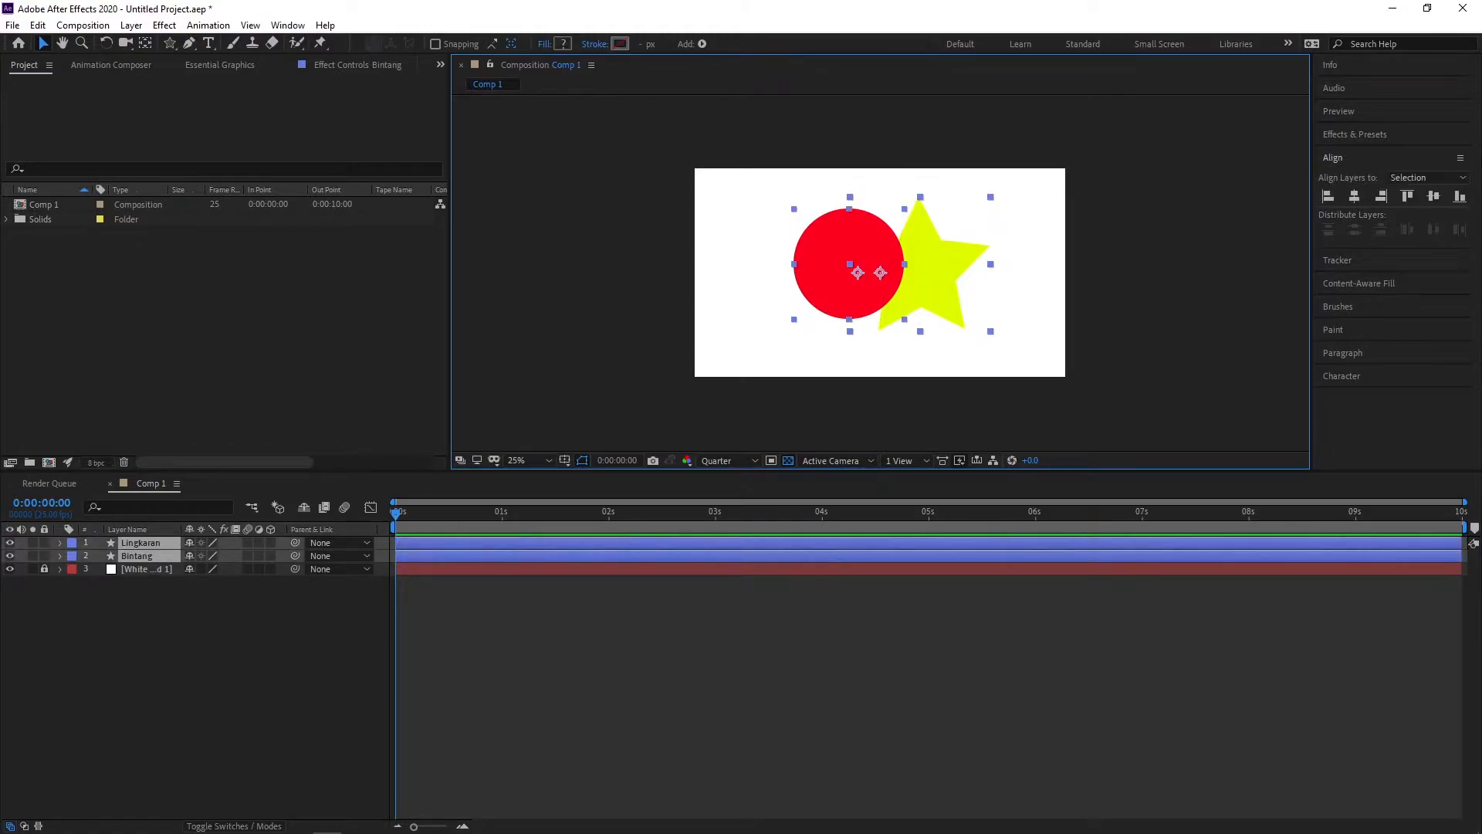
click(1128, 225)
click(936, 261)
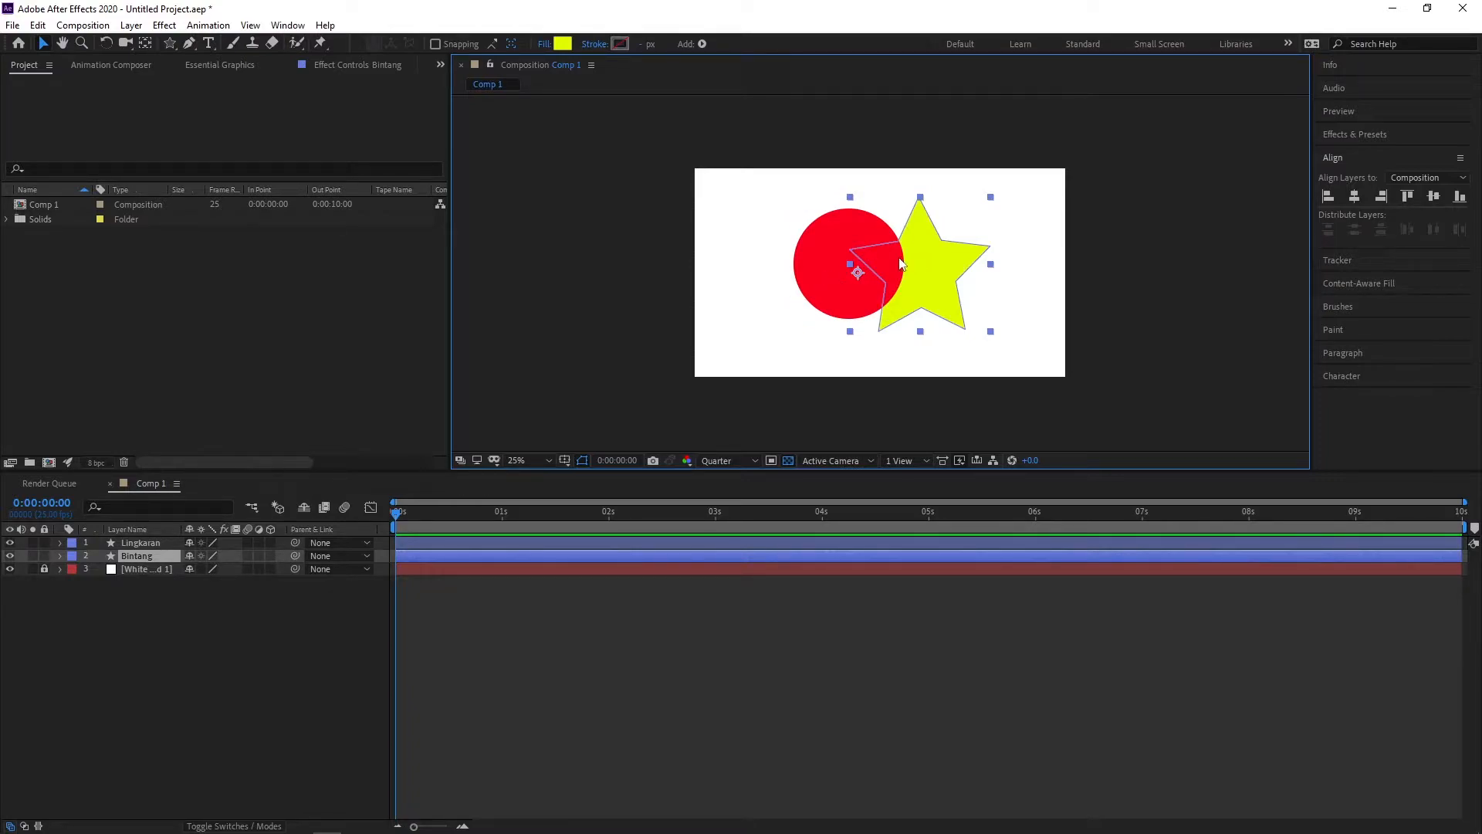
shift+click(823, 270)
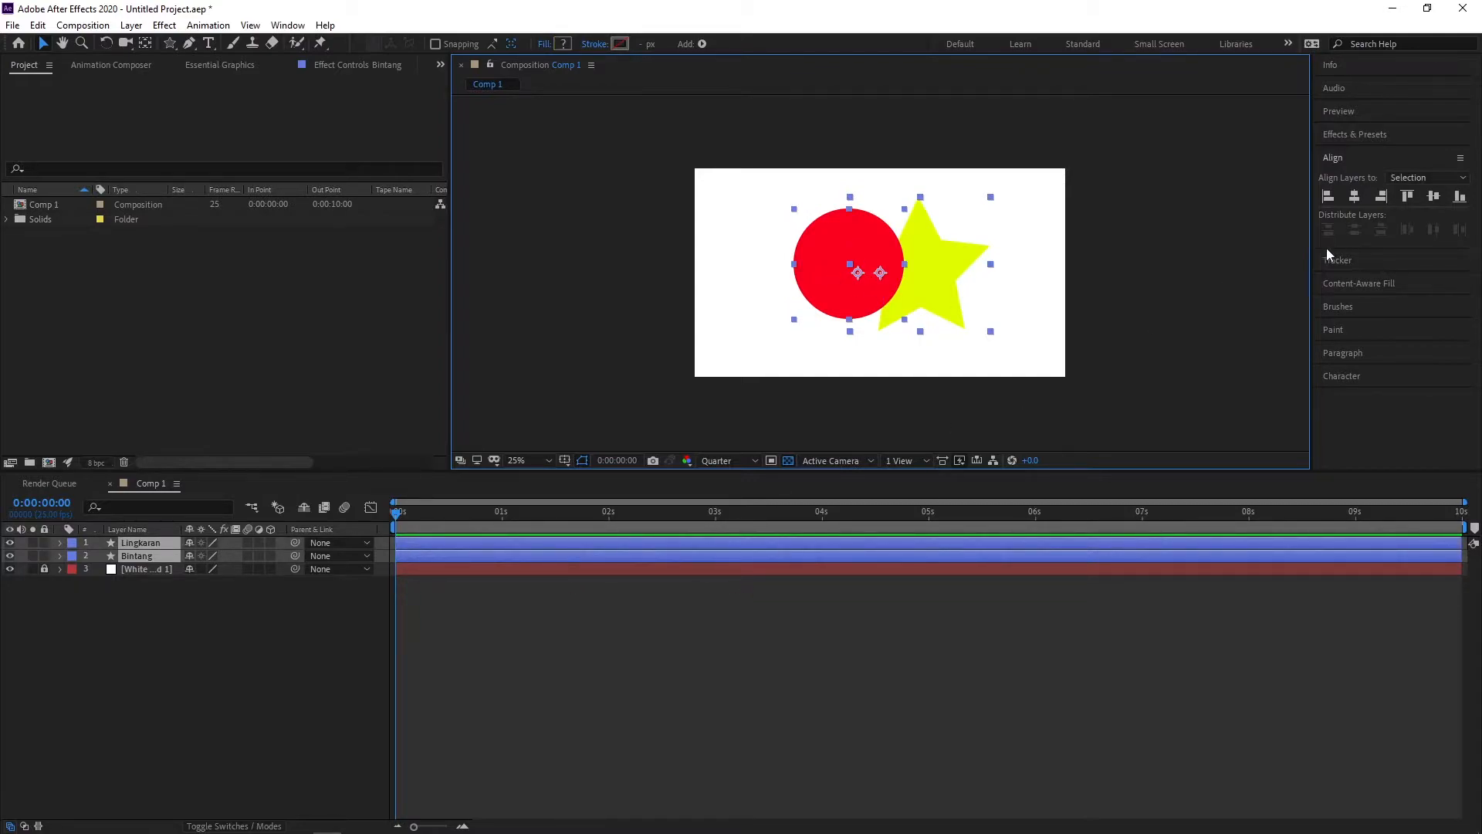
click(1402, 178)
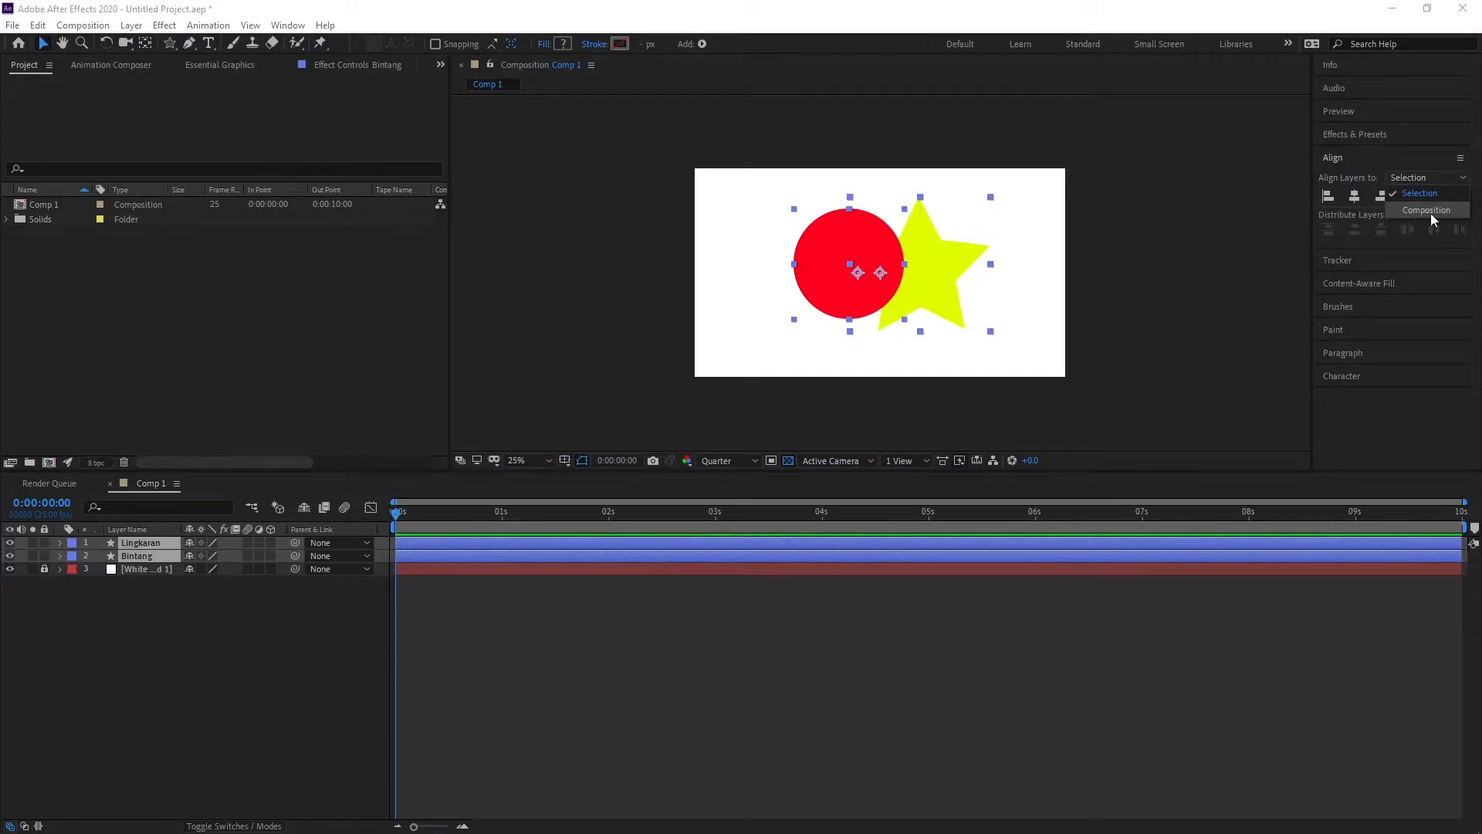
click(1417, 212)
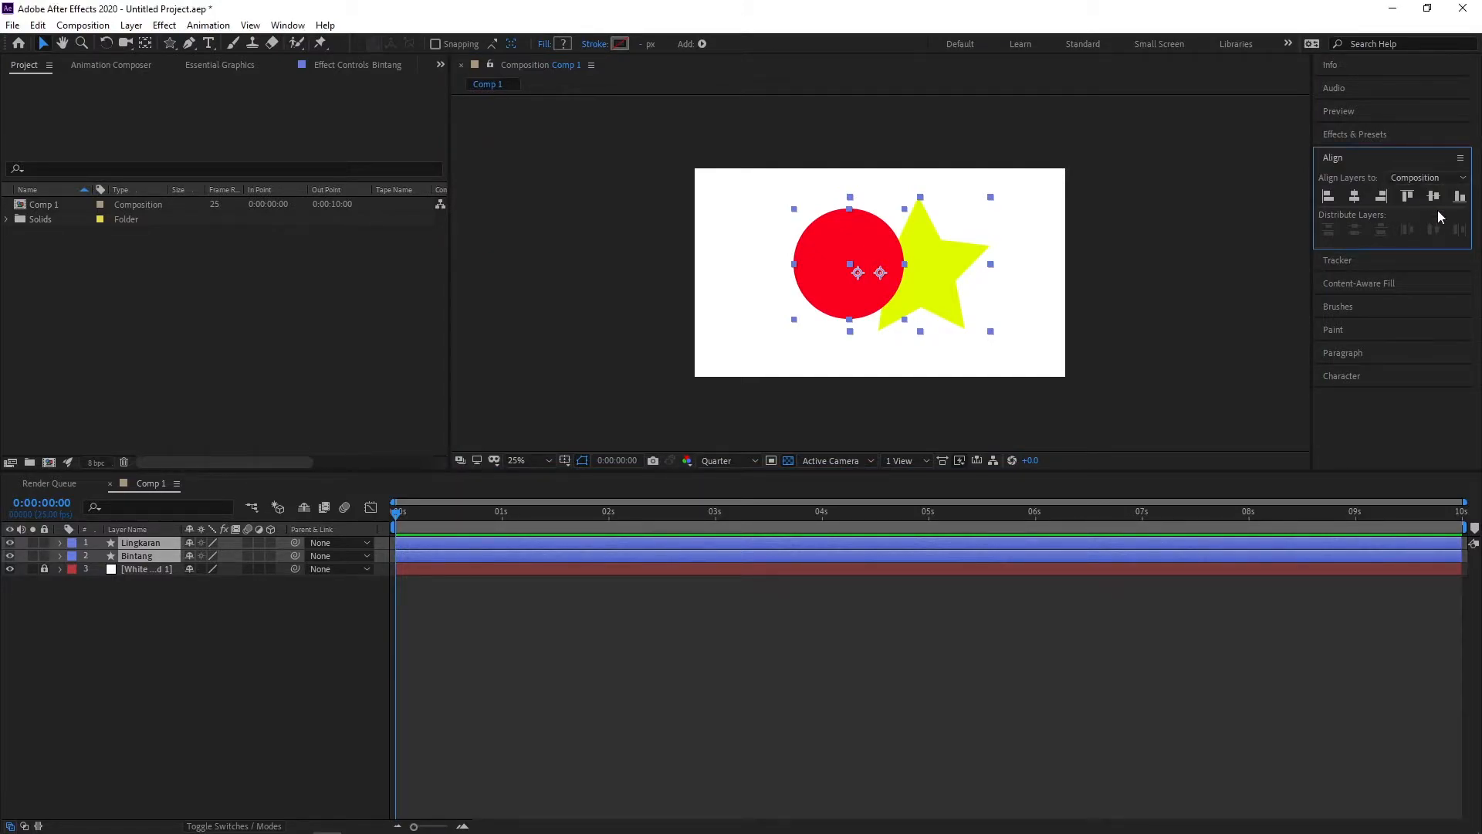
click(1354, 198)
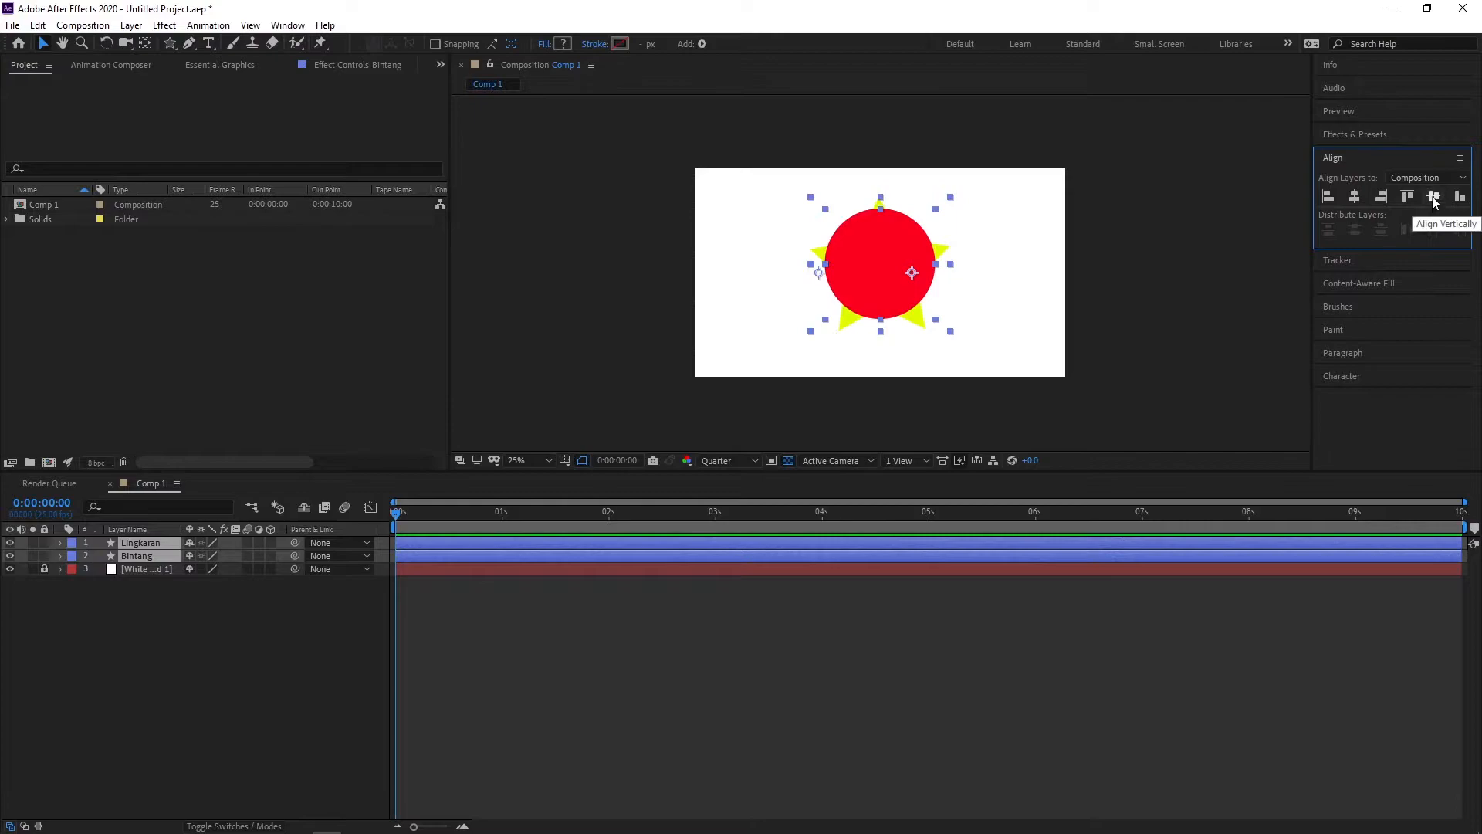
click(1434, 198)
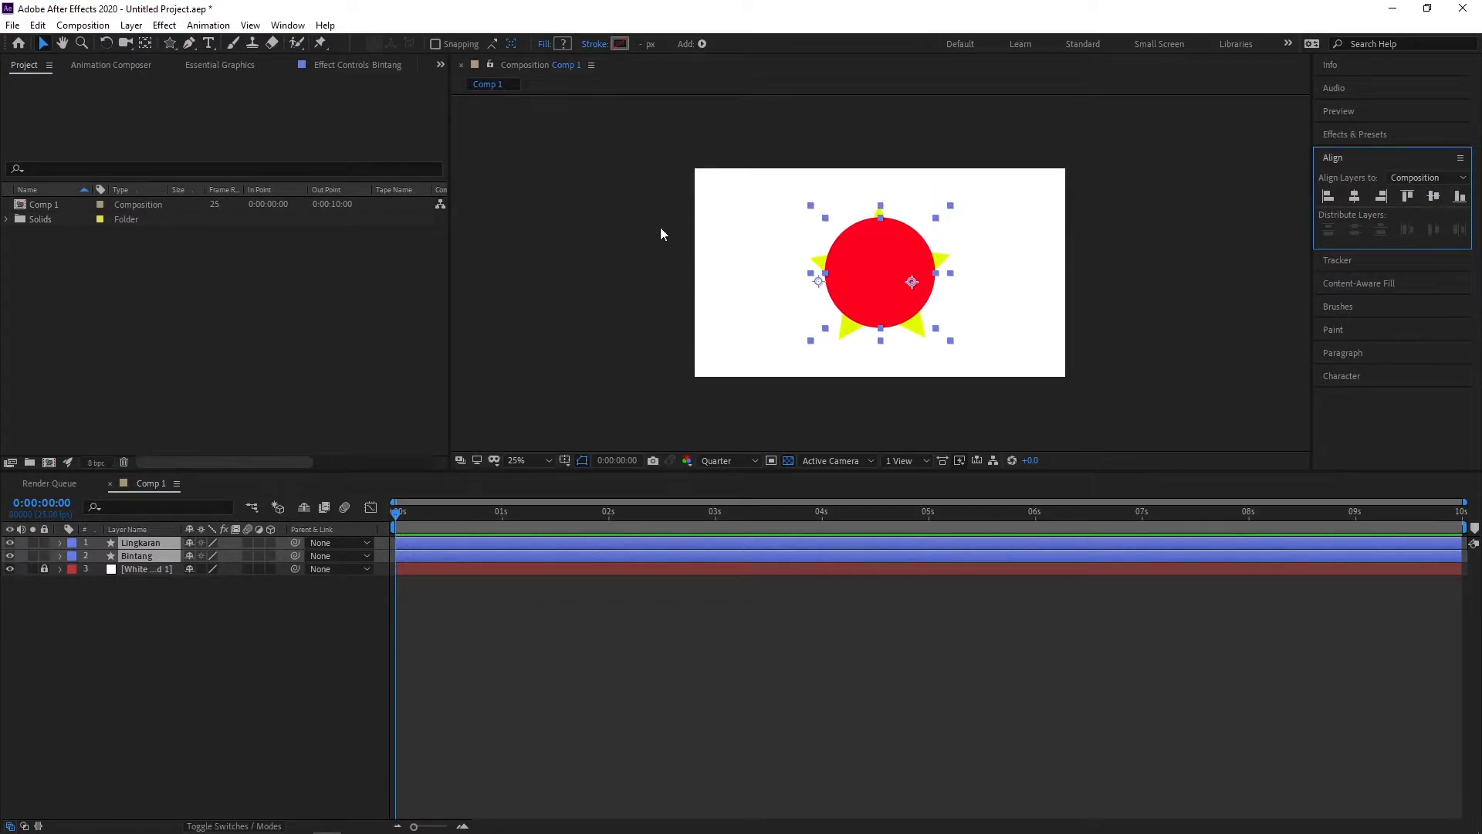
click(982, 356)
drag(1108, 361, 702, 155)
click(1033, 364)
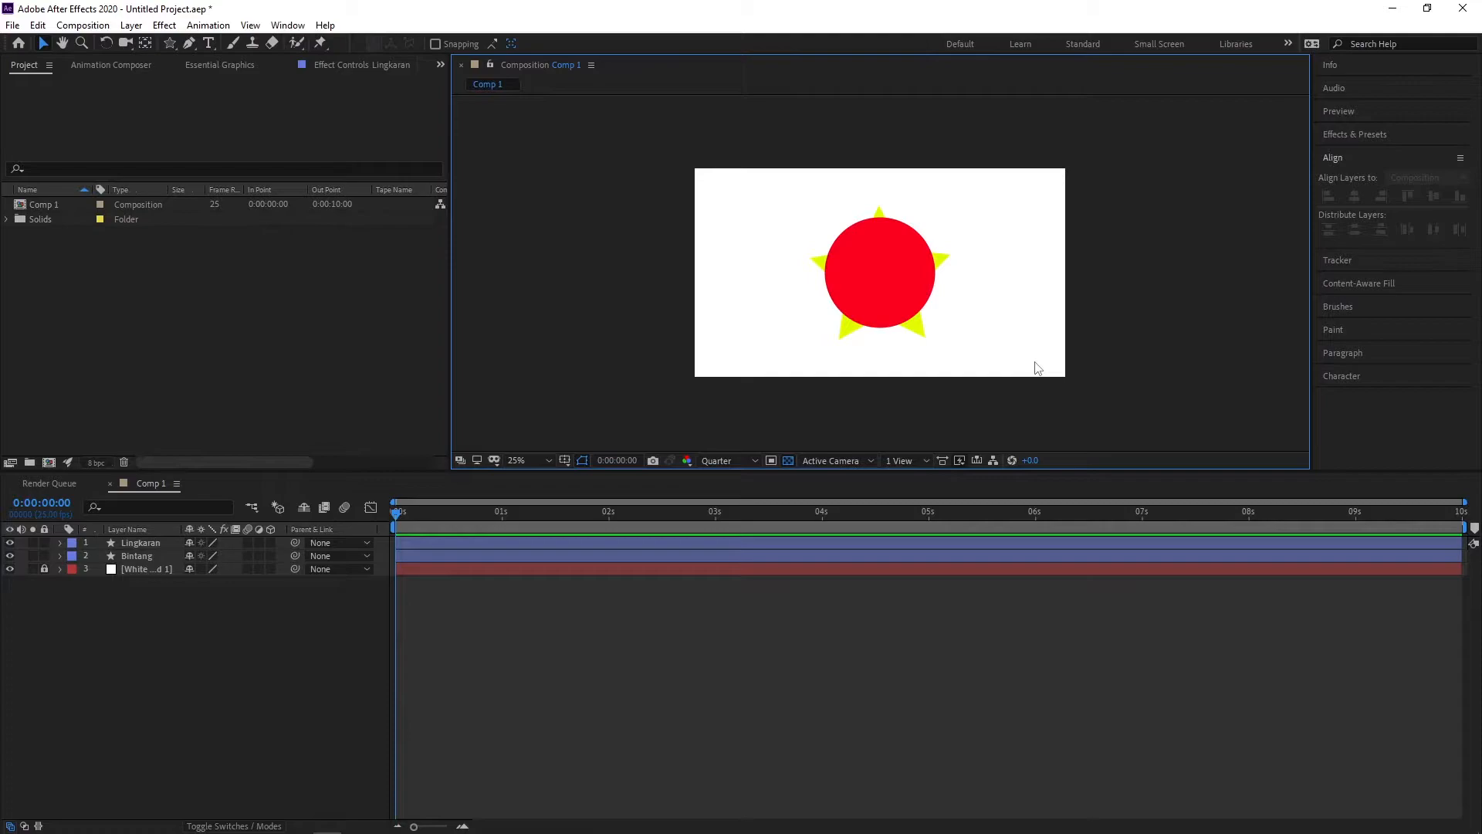
drag(1034, 361, 725, 132)
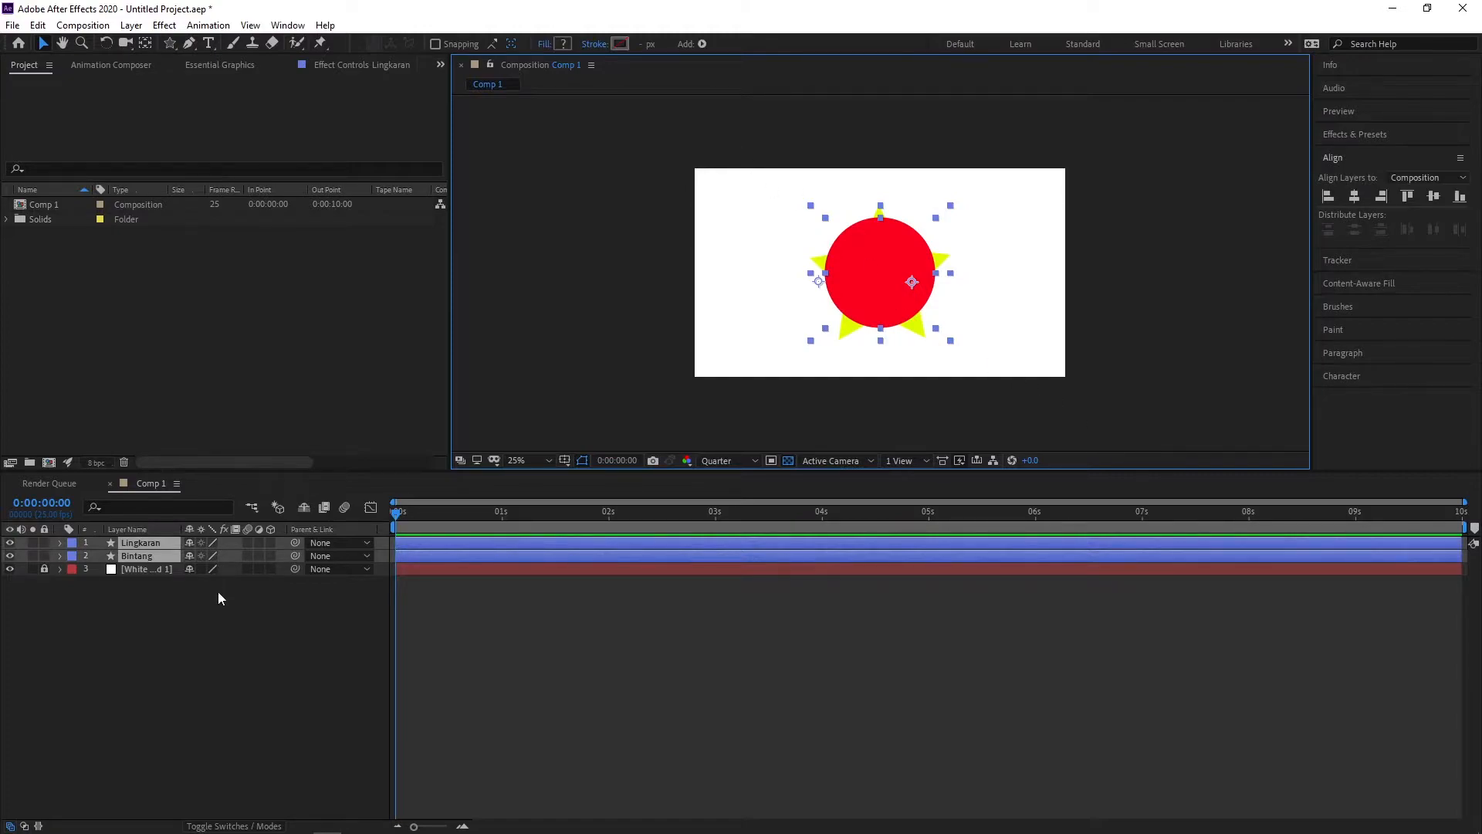
click(1076, 304)
click(846, 282)
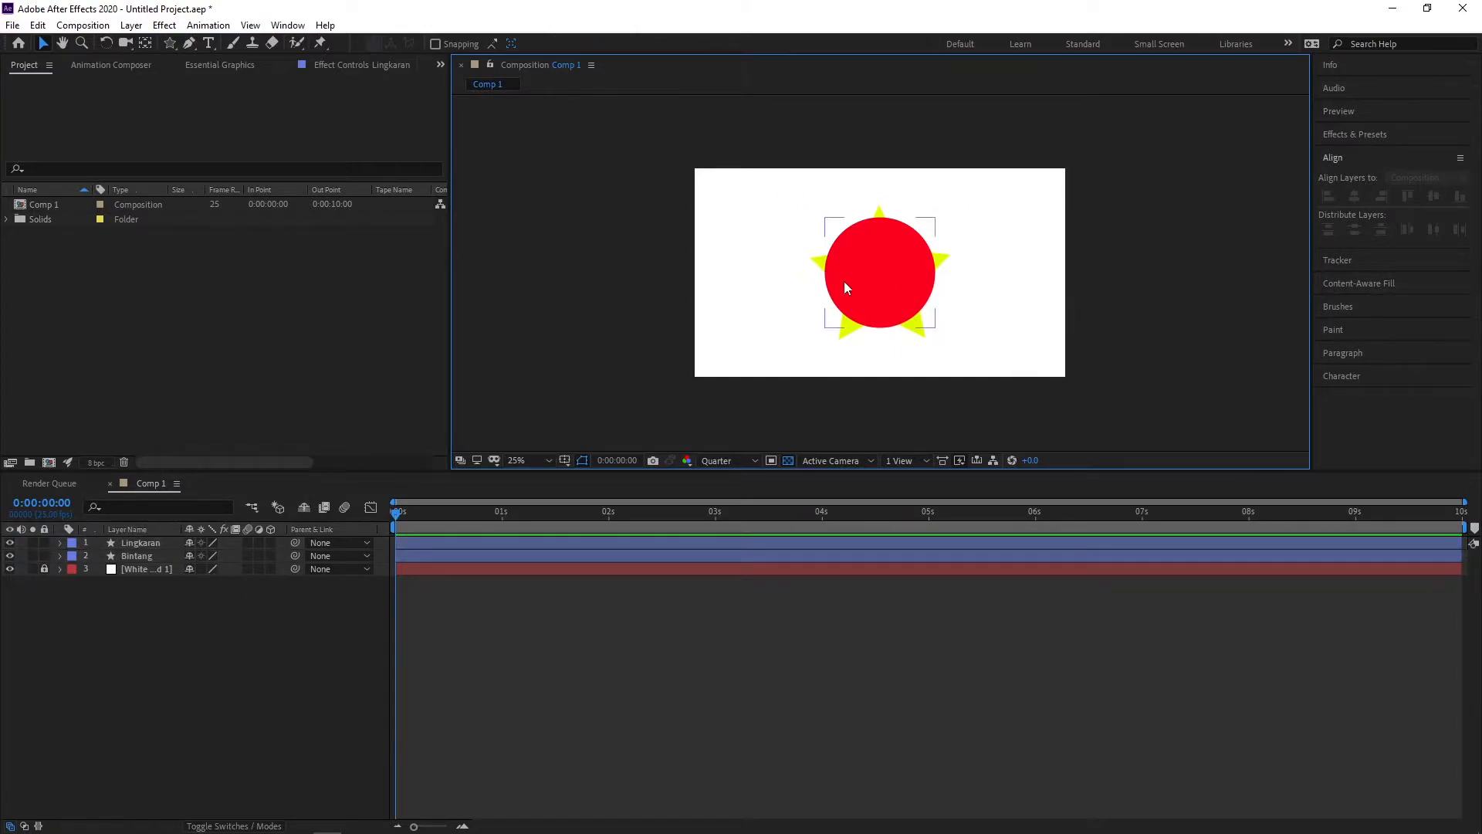
click(1022, 330)
Select both shapes, expand the transform properties of Lingkaran and Bintang, and scale them down together to 56%.
drag(1004, 379, 651, 142)
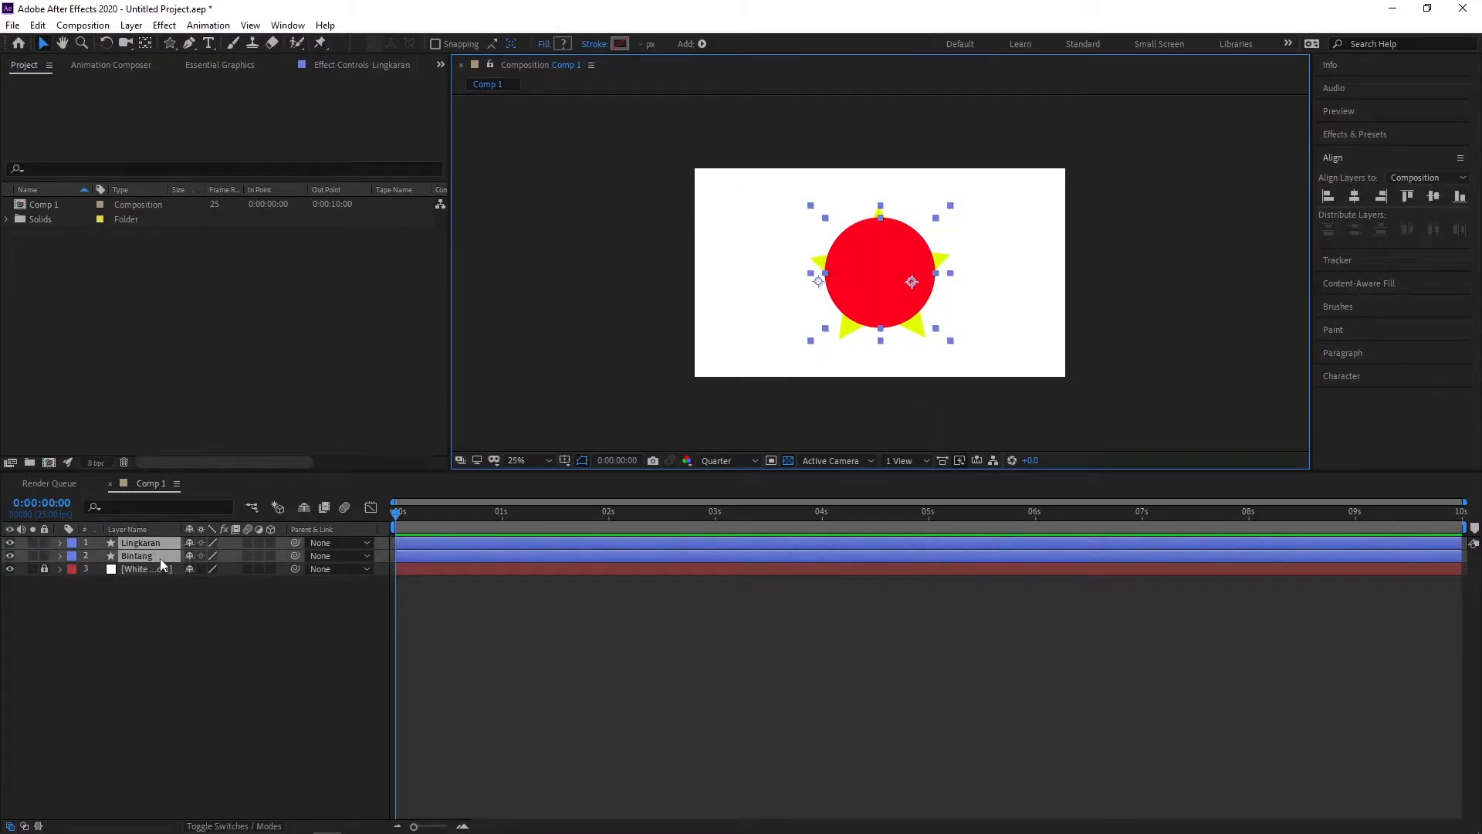
click(60, 543)
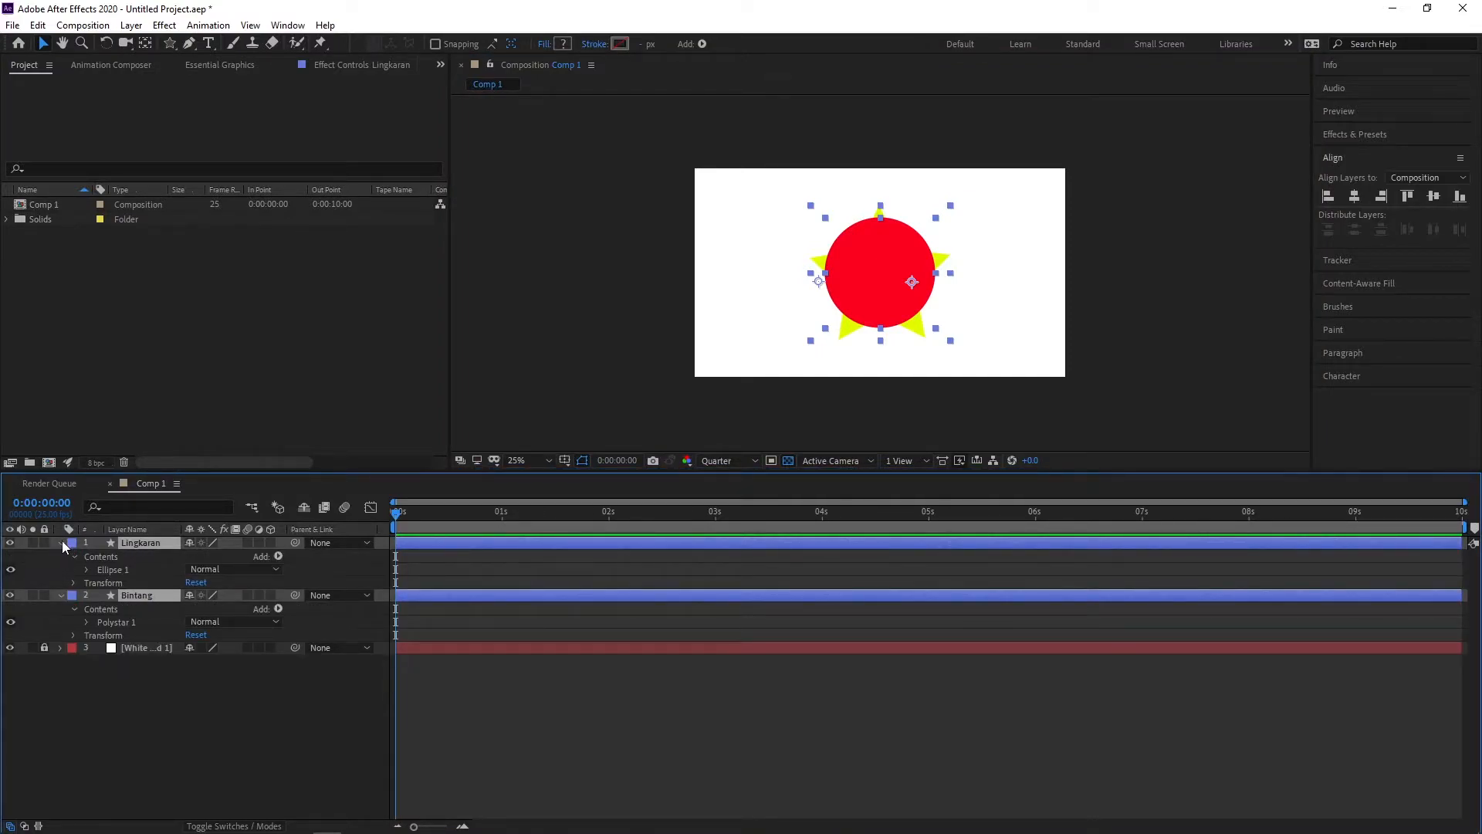
click(74, 583)
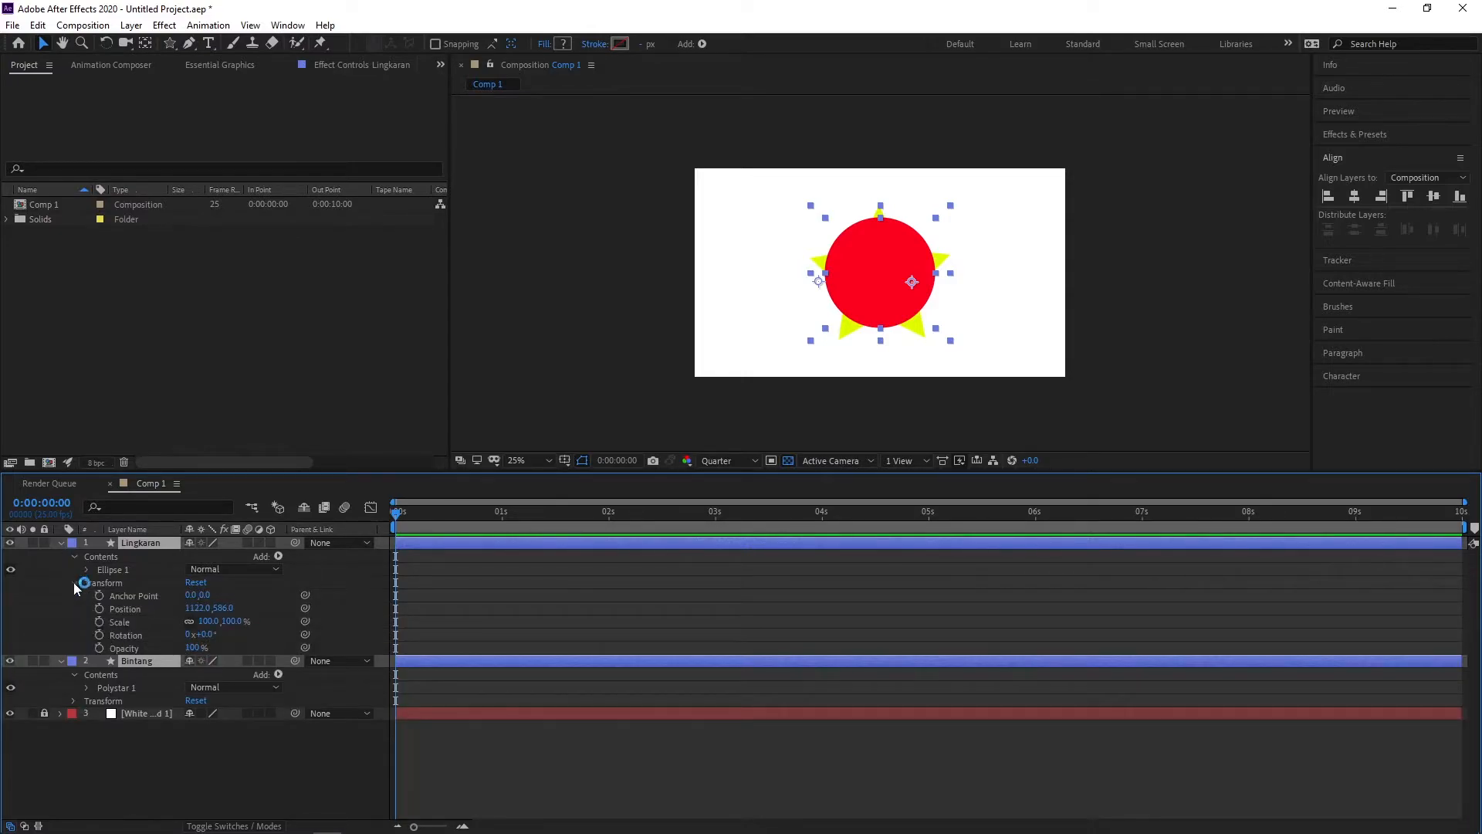
click(75, 701)
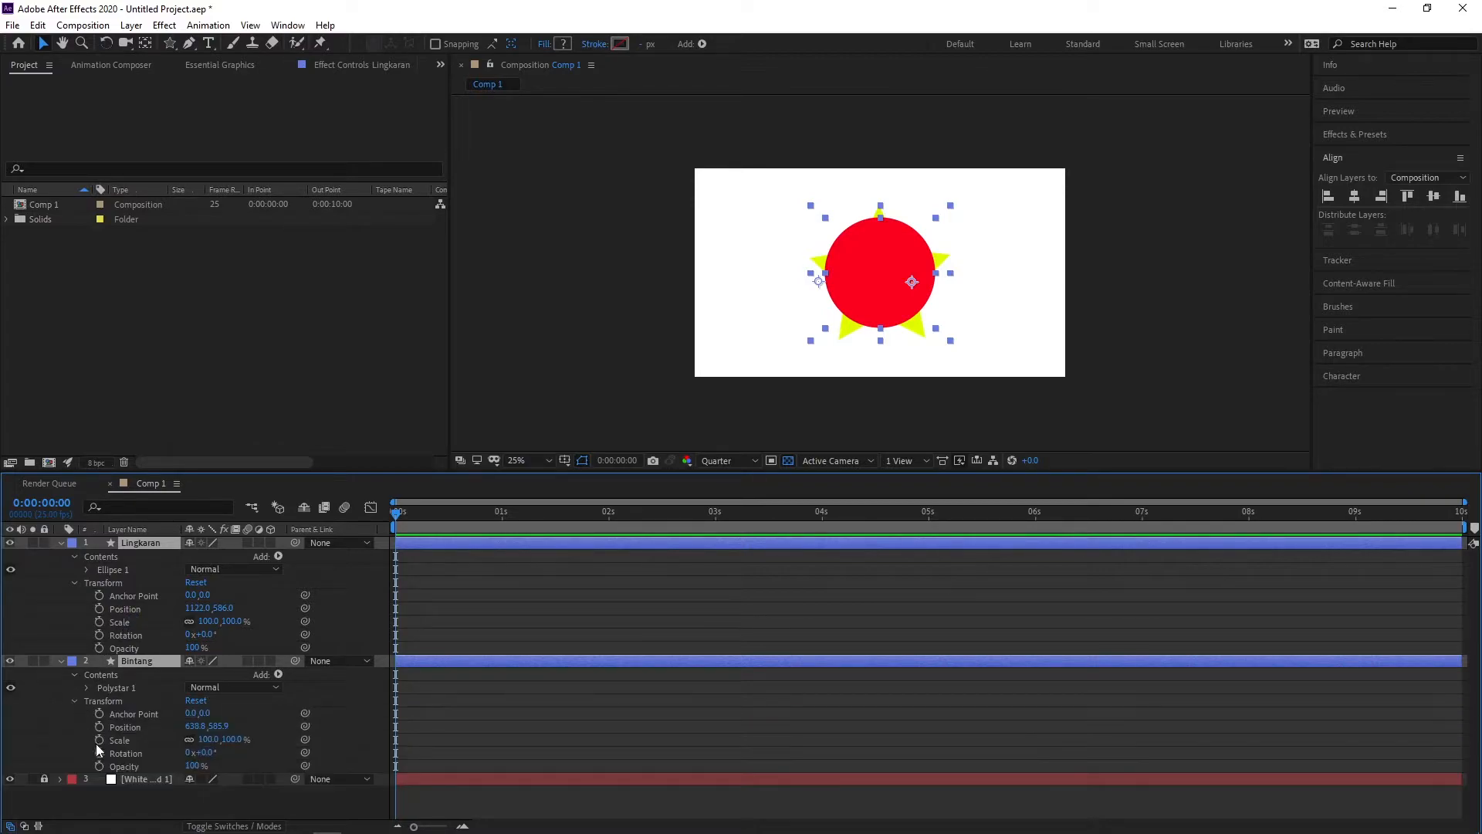
mouse_move(209, 739)
mouse_down()
mouse_move(239, 739)
mouse_move(135, 739)
mouse_move(195, 739)
mouse_move(179, 741)
mouse_up()
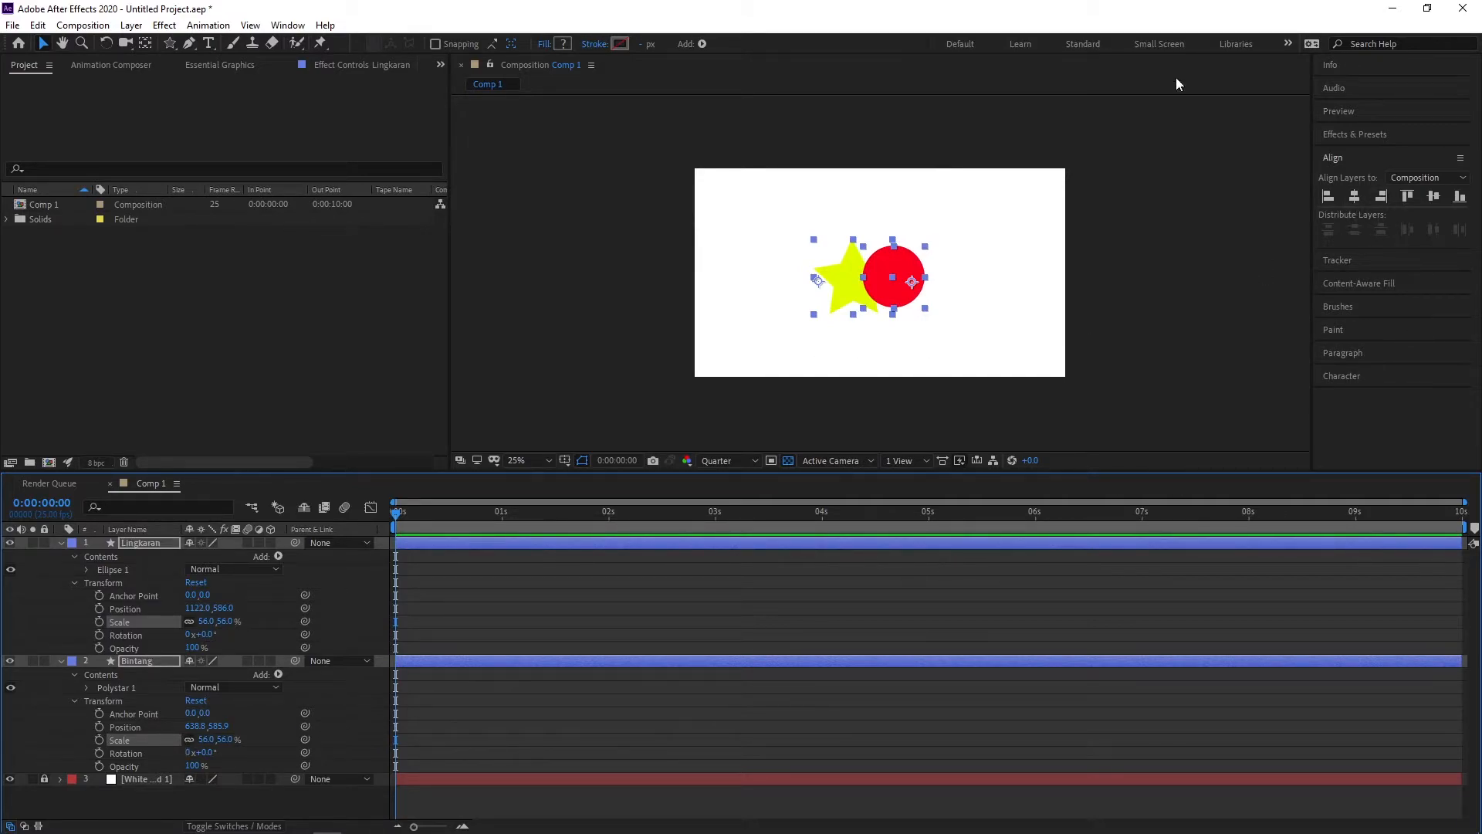
Center the selected circle and star horizontally and vertically in the composition, and clear the selection.
click(1356, 196)
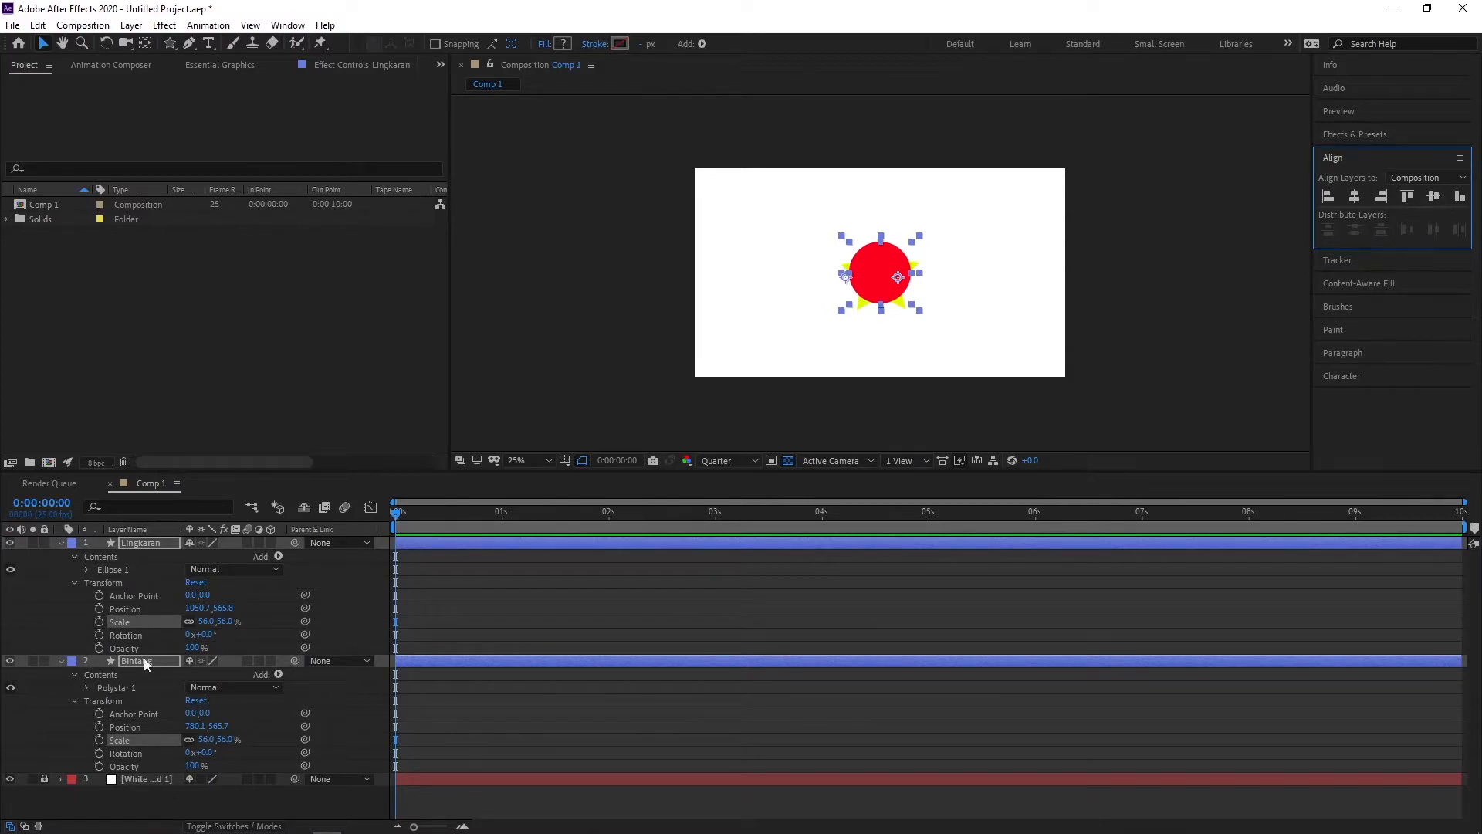
click(486, 661)
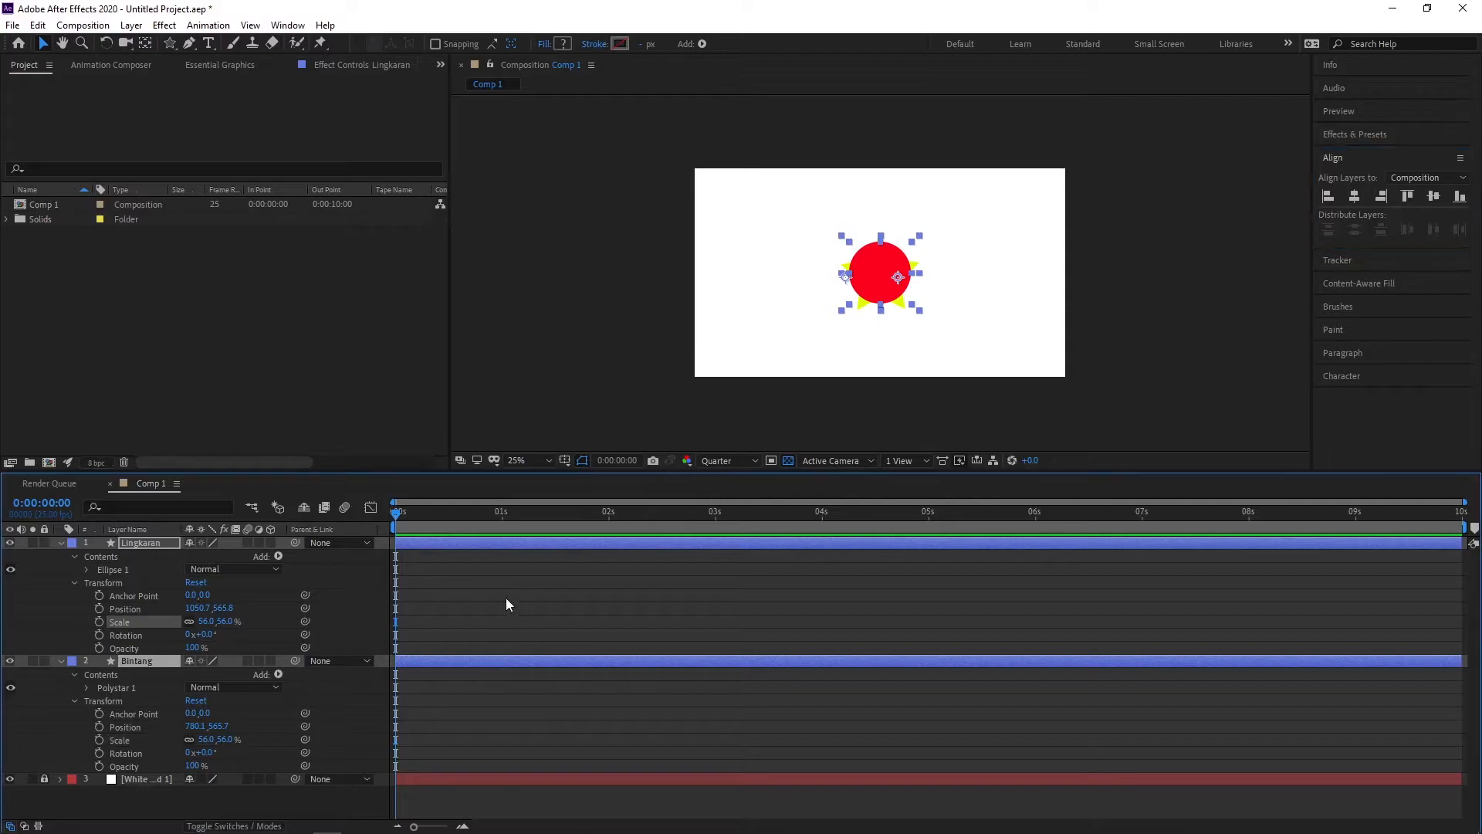
click(475, 606)
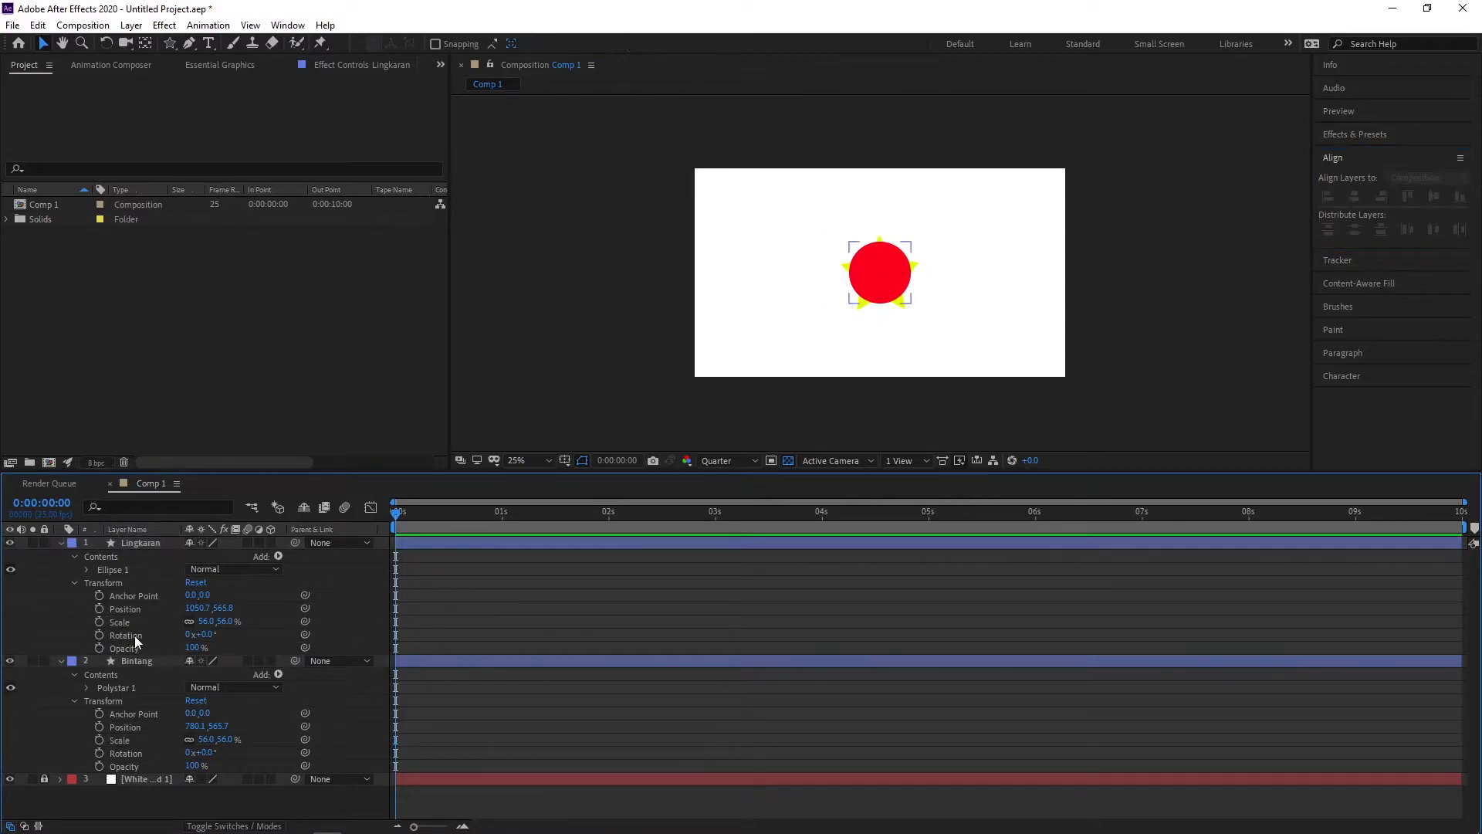
Select the Lingkaran and Bintang layers and reveal only their Scale properties in the timeline.
click(119, 621)
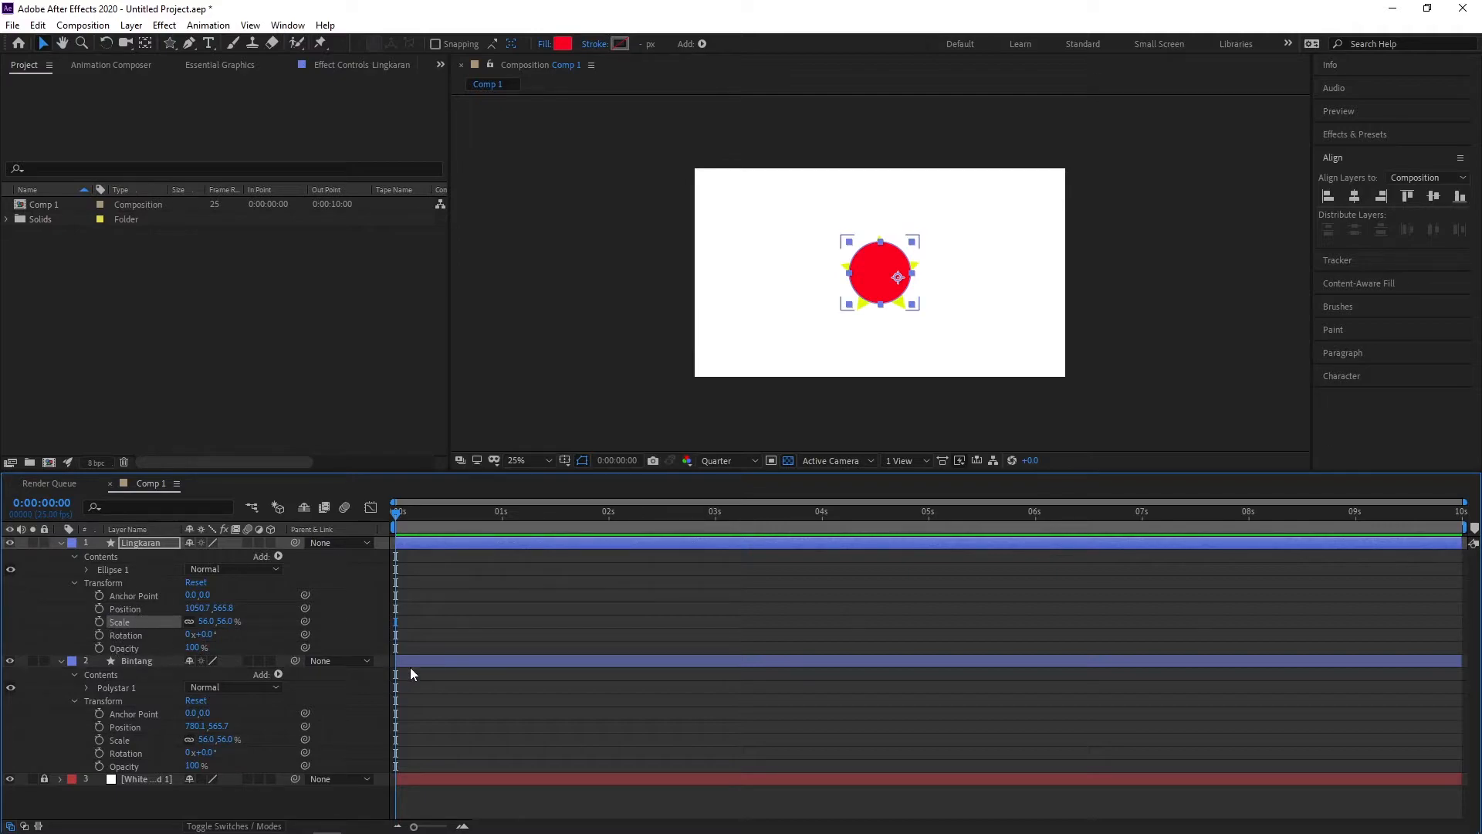
shift+click(456, 659)
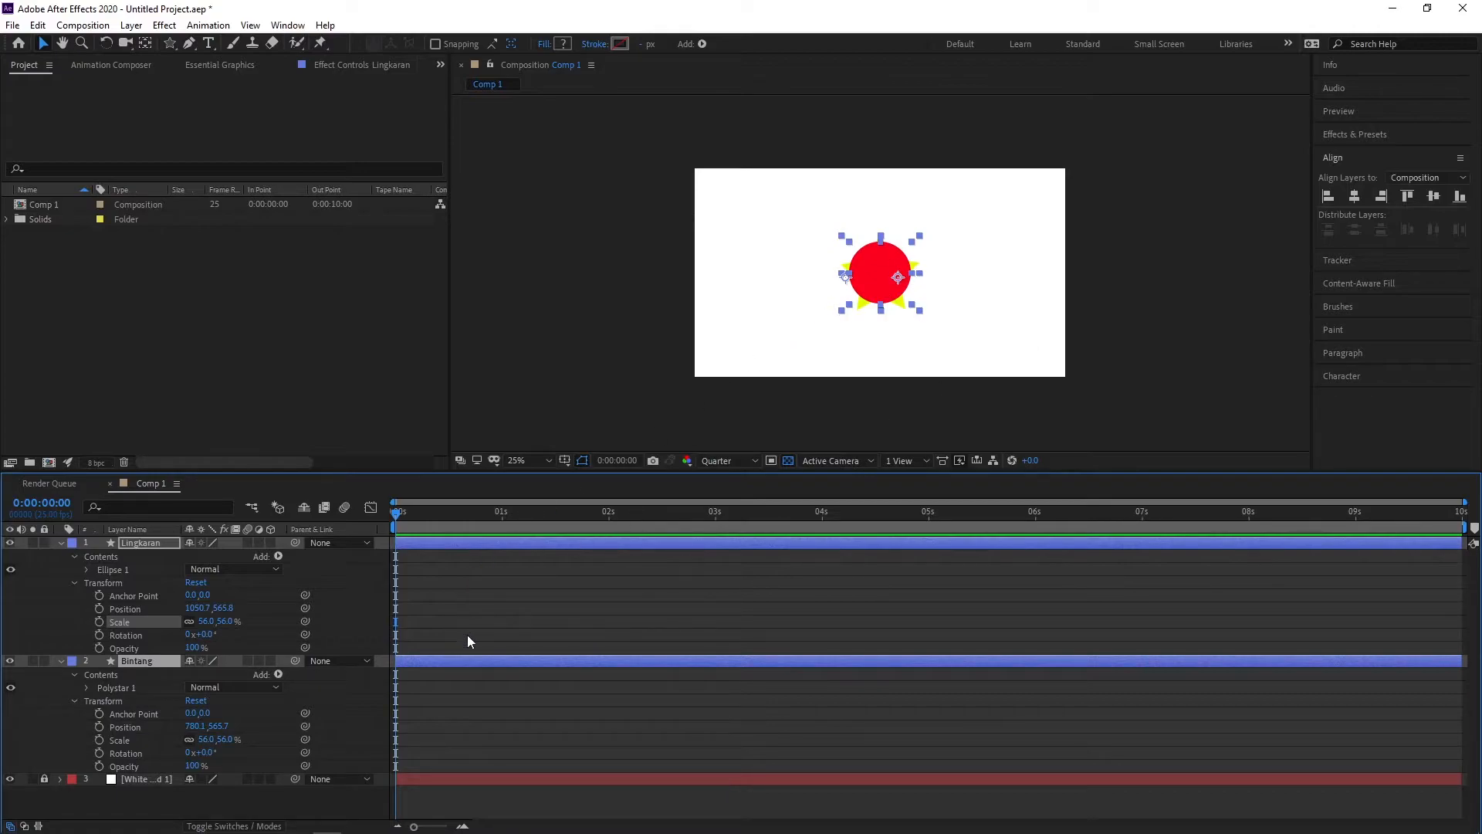
key(s)
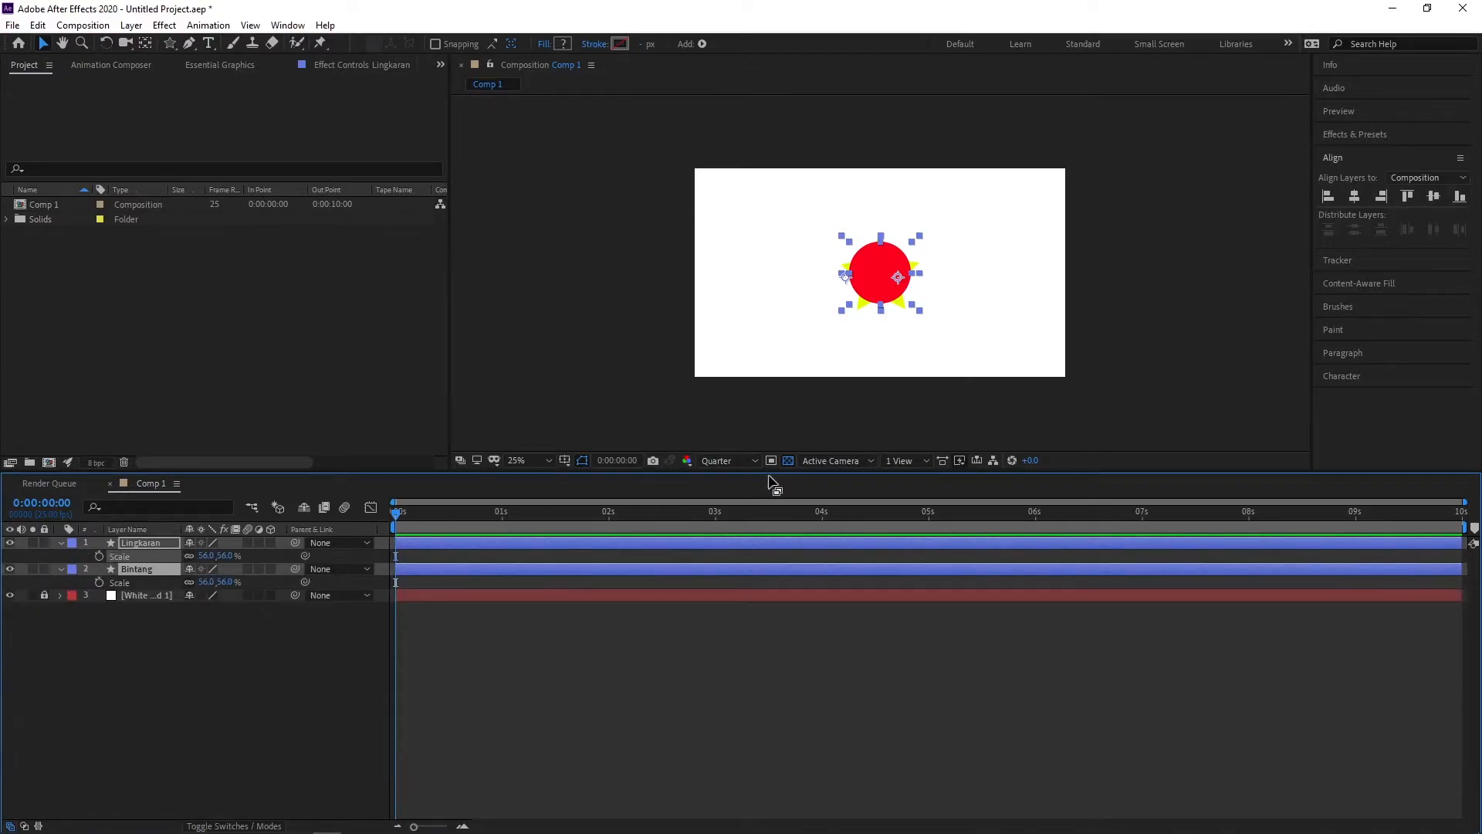
Examine how the centered circle and star overlap in the composition at different magnifications.
key(period)
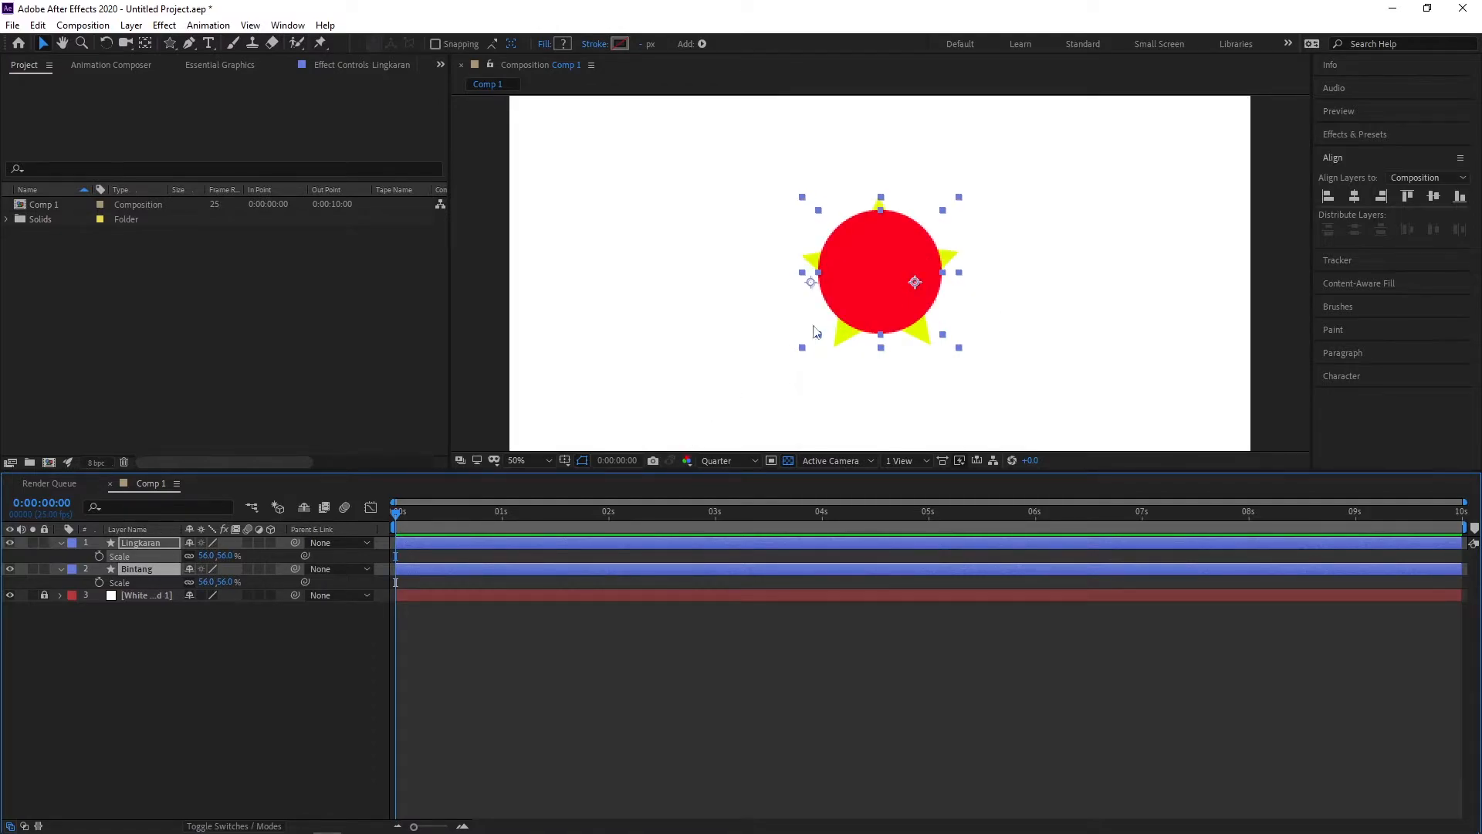
key(comma)
key(comma)
key(period)
click(1113, 257)
drag(964, 318, 839, 197)
key(period)
key(period)
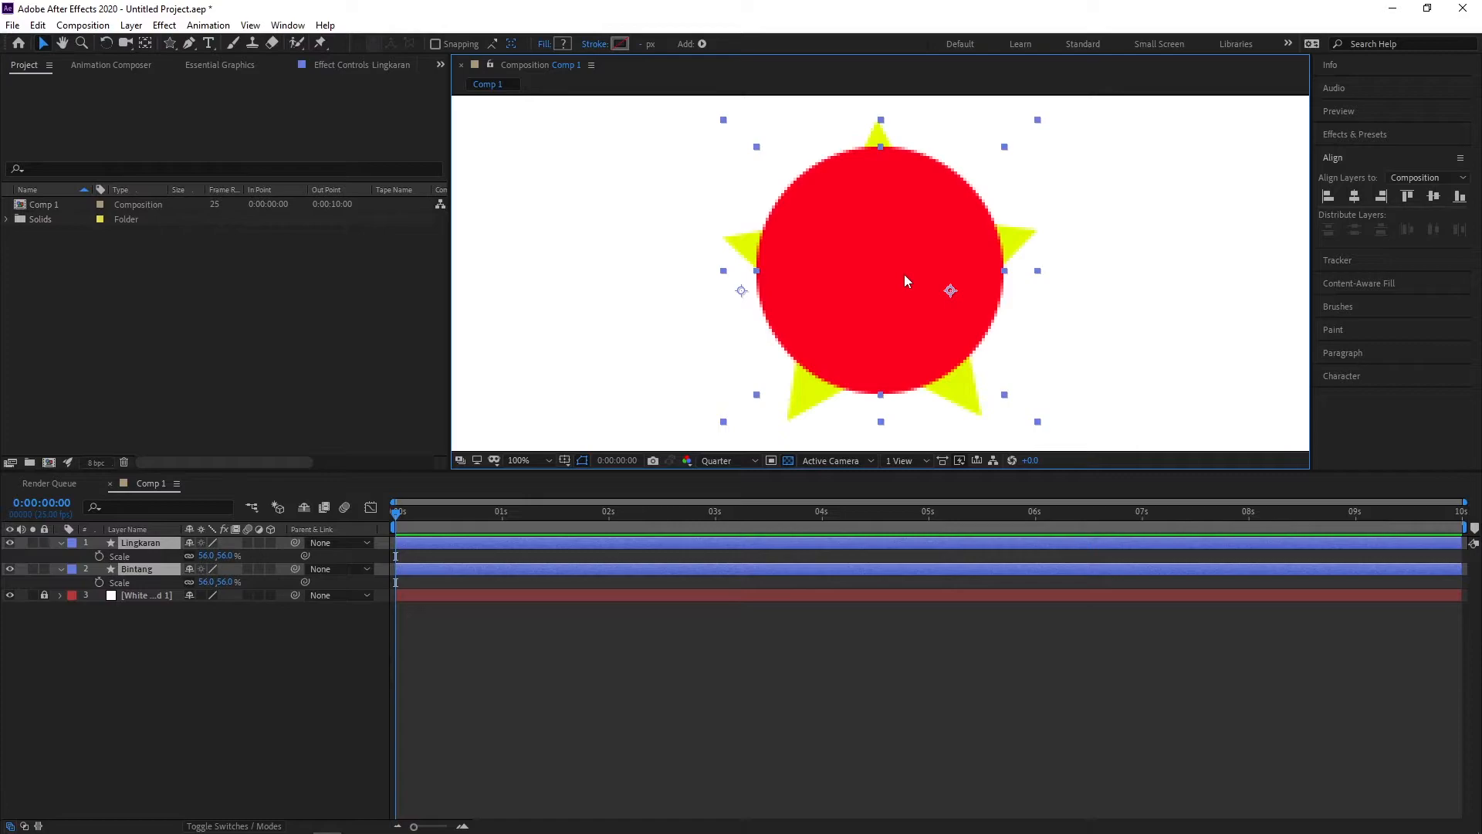
click(149, 639)
key(comma)
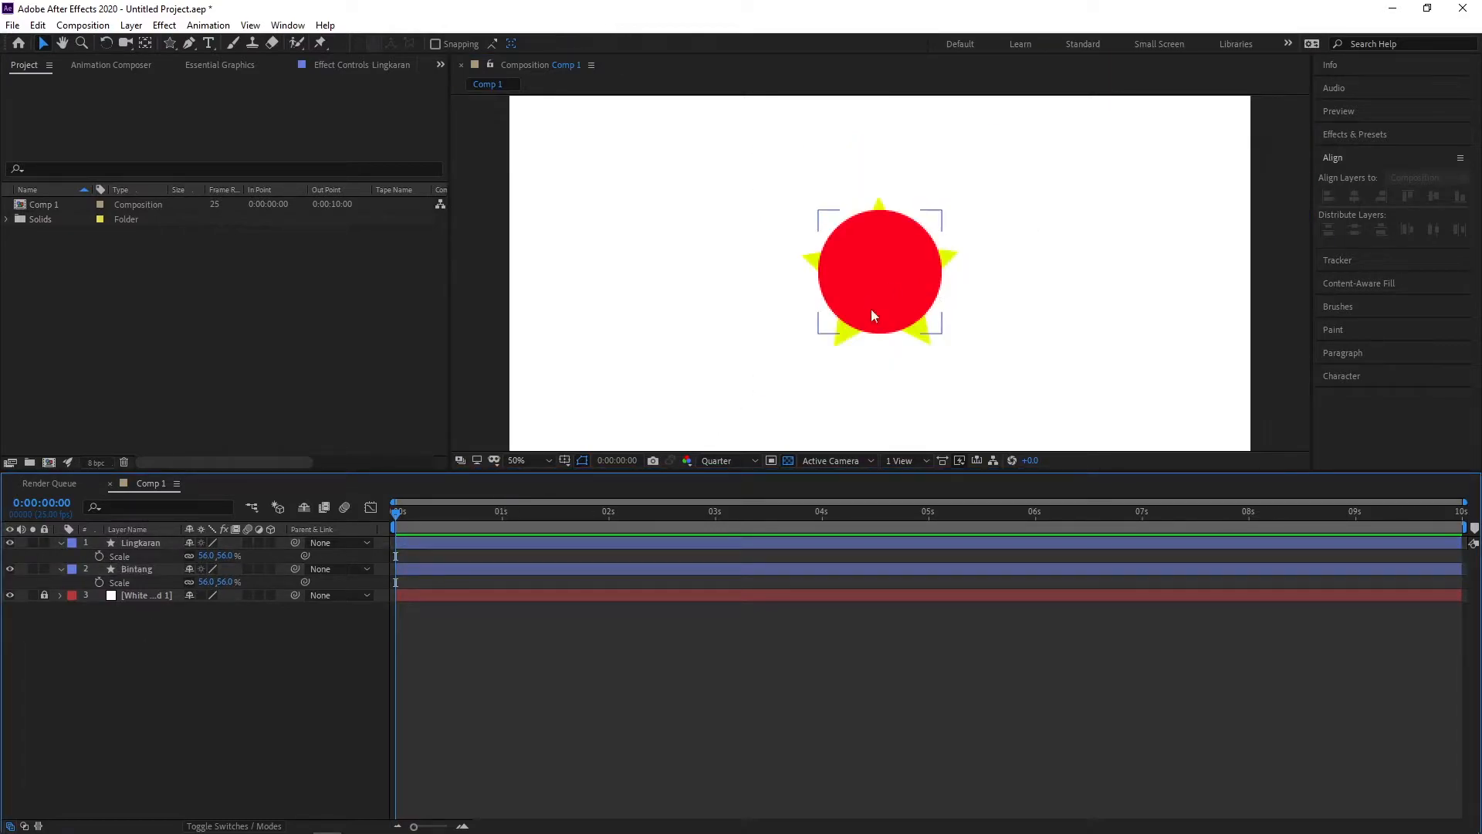
Move the Bintang layer above Lingkaran so the star sits in front of the circle, and deselect it.
drag(141, 568, 141, 539)
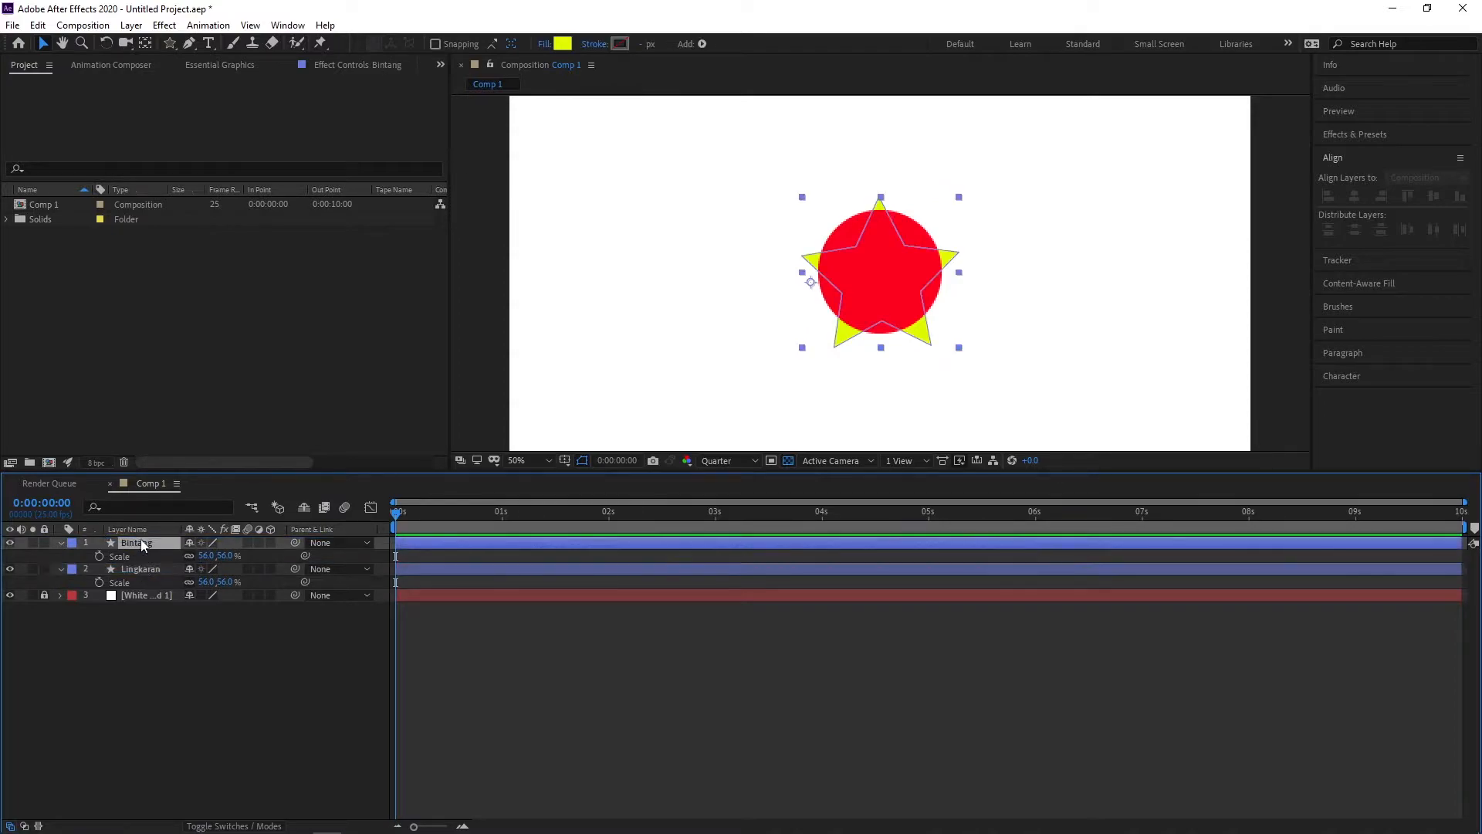
key(comma)
click(985, 259)
drag(940, 323, 797, 226)
click(1015, 309)
key(period)
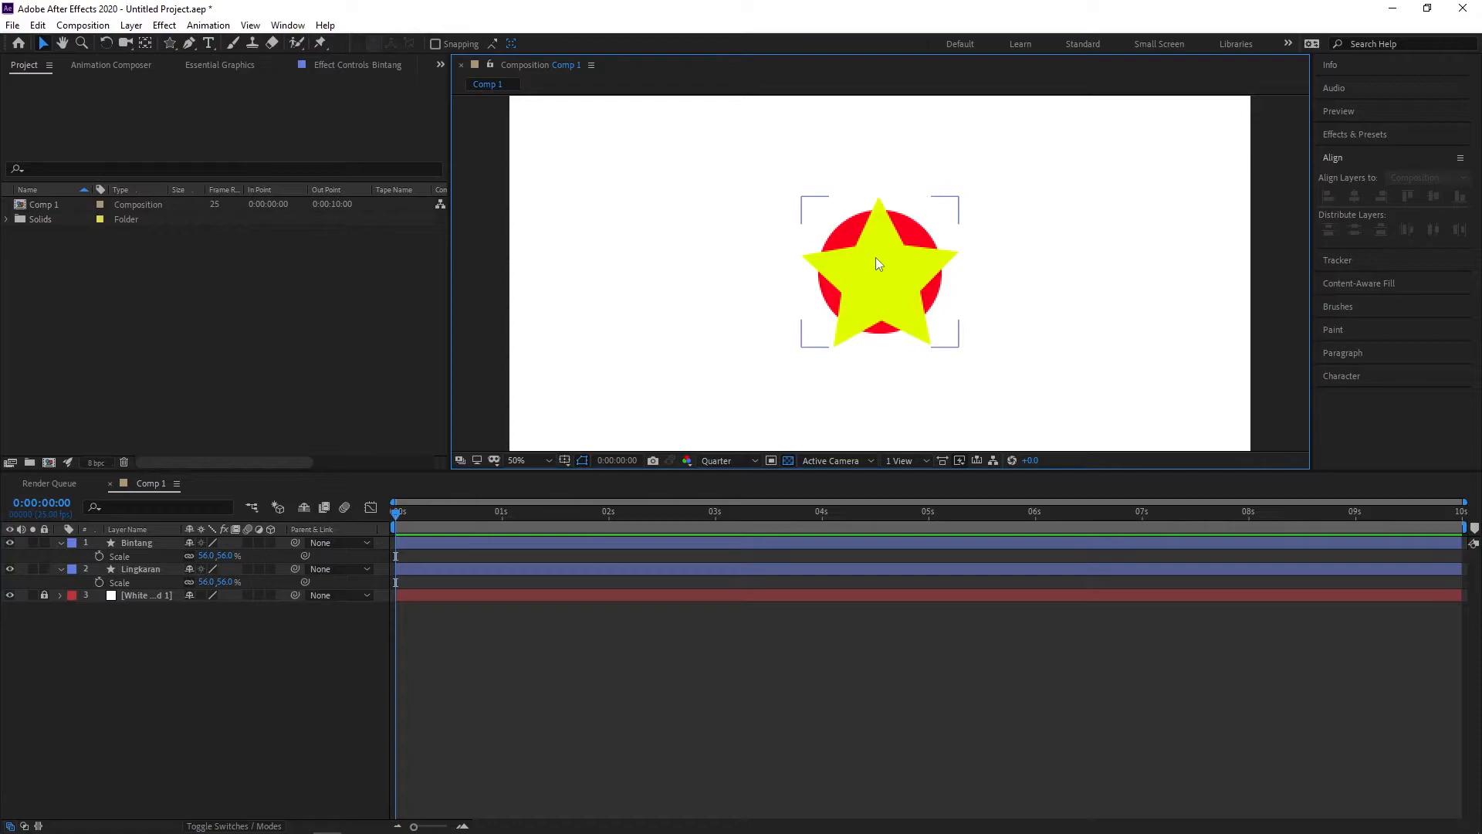
key(comma)
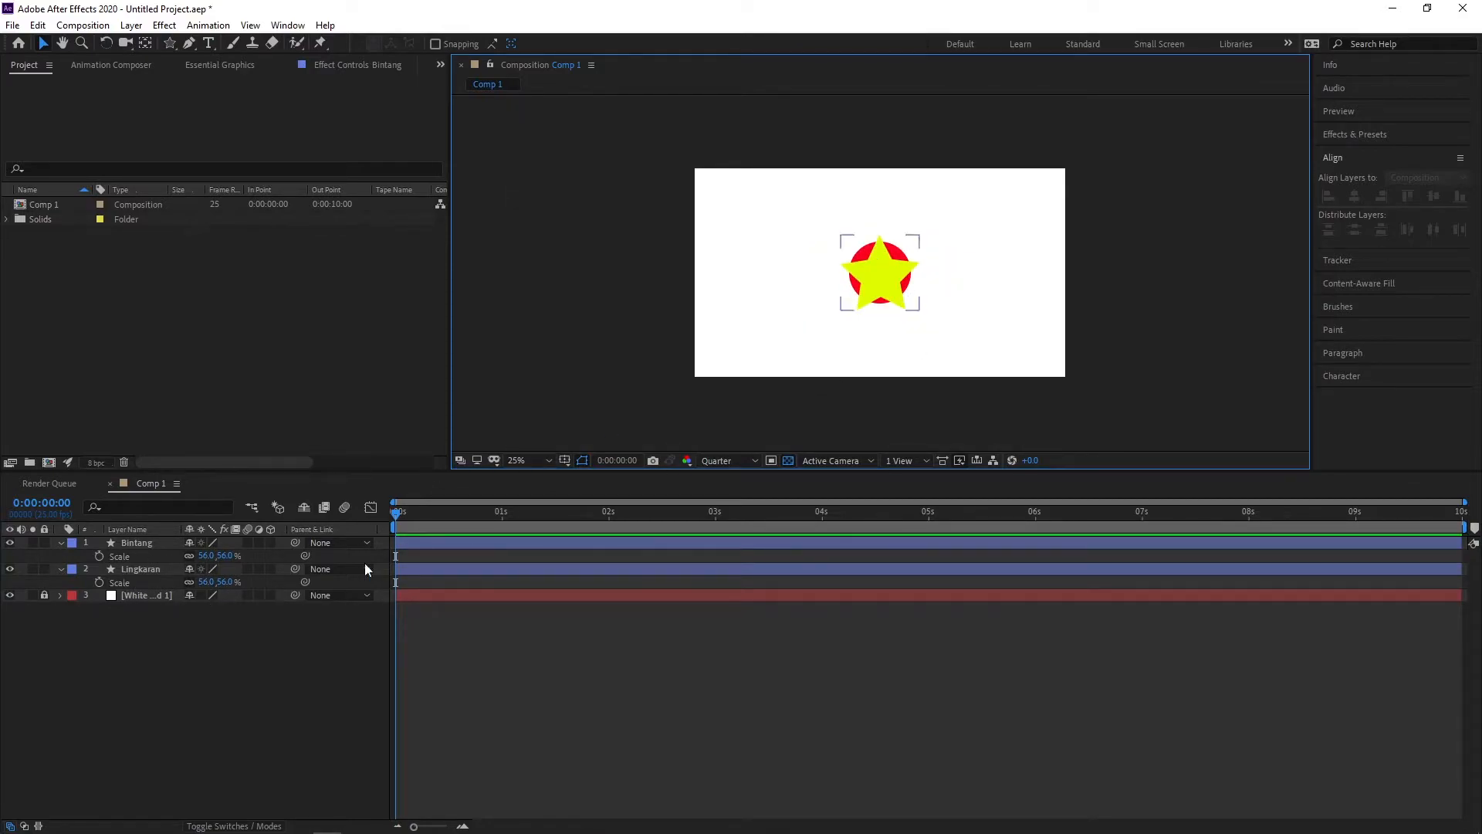
Return to the start of the composition and enable Scale keyframing for both Bintang and Lingkaran at 0 seconds.
click(463, 524)
drag(463, 525, 392, 524)
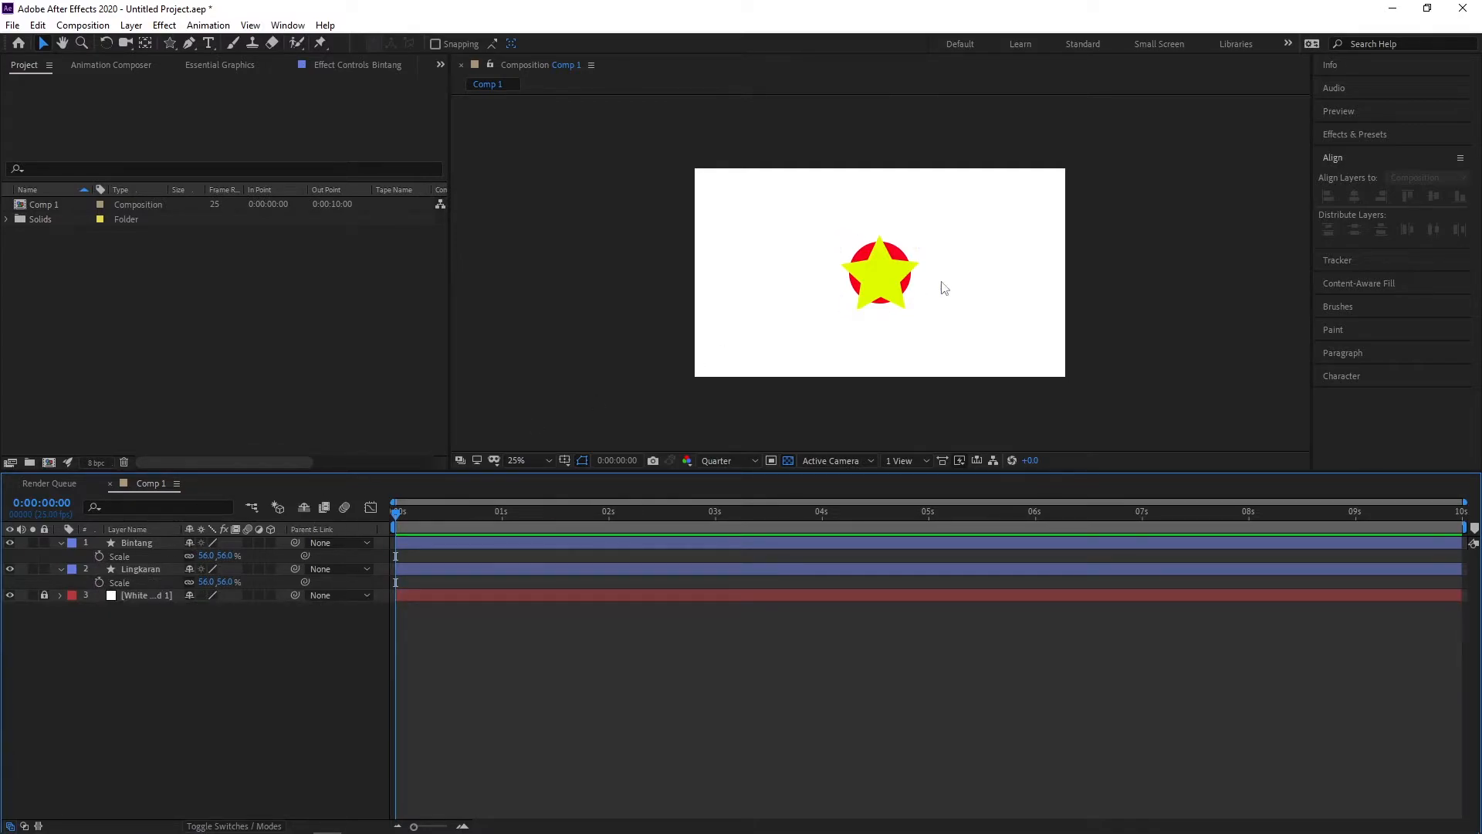
click(99, 556)
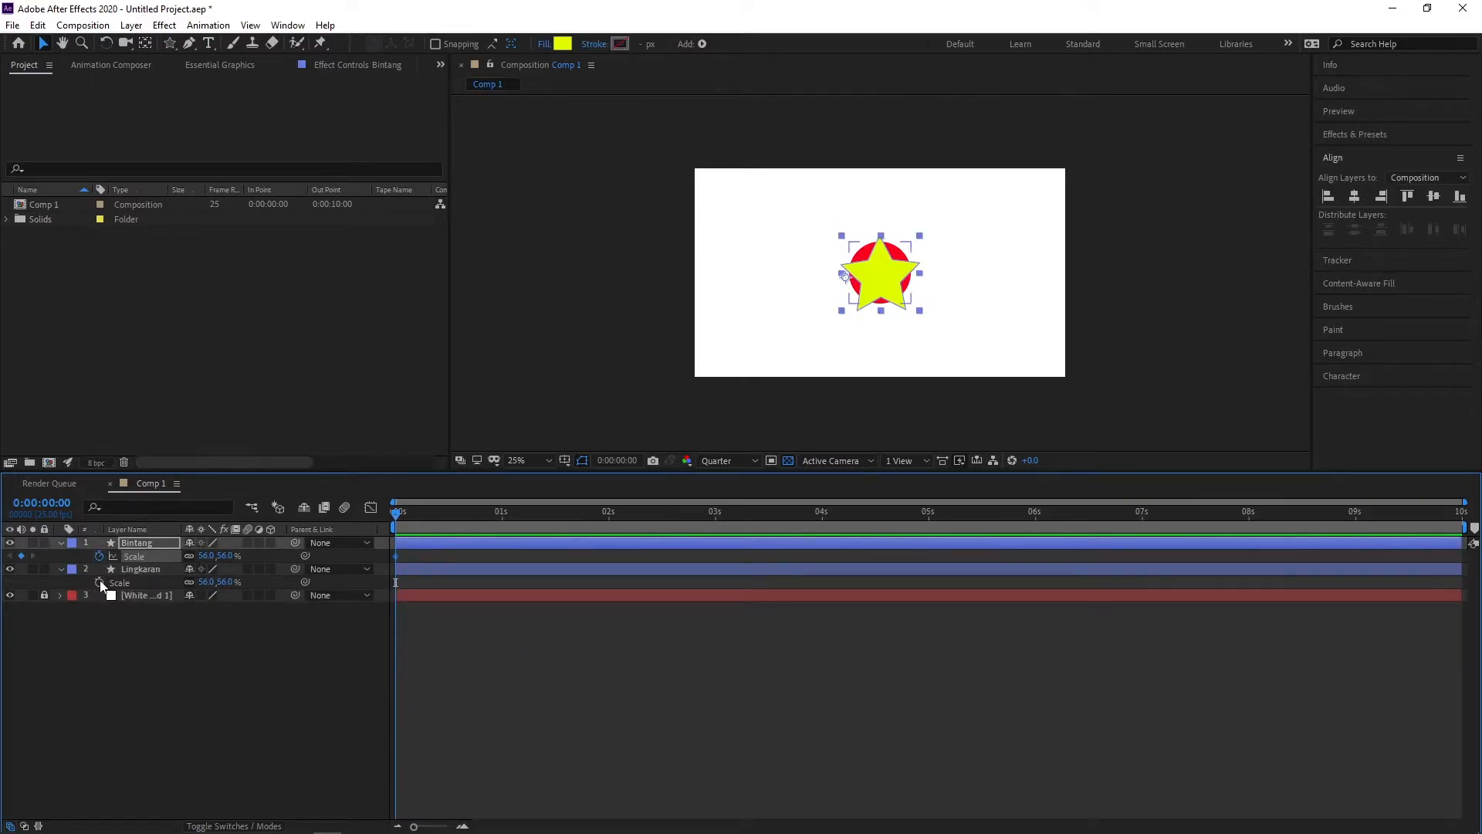
click(100, 582)
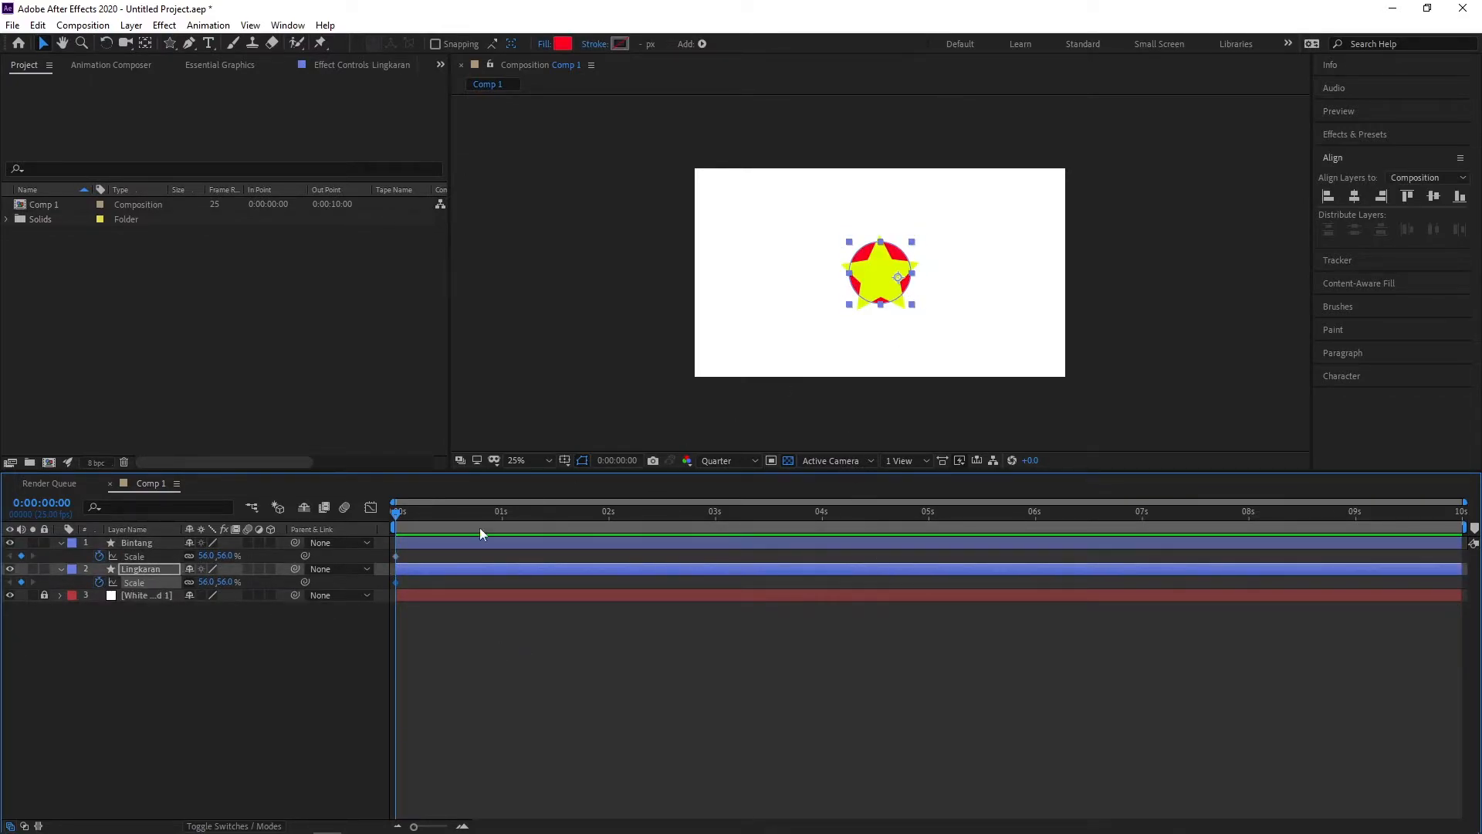
Select the Bintang and Lingkaran layers, reveal their Position properties, and enable Position keyframing for both at 0 seconds.
click(518, 647)
drag(974, 327, 743, 200)
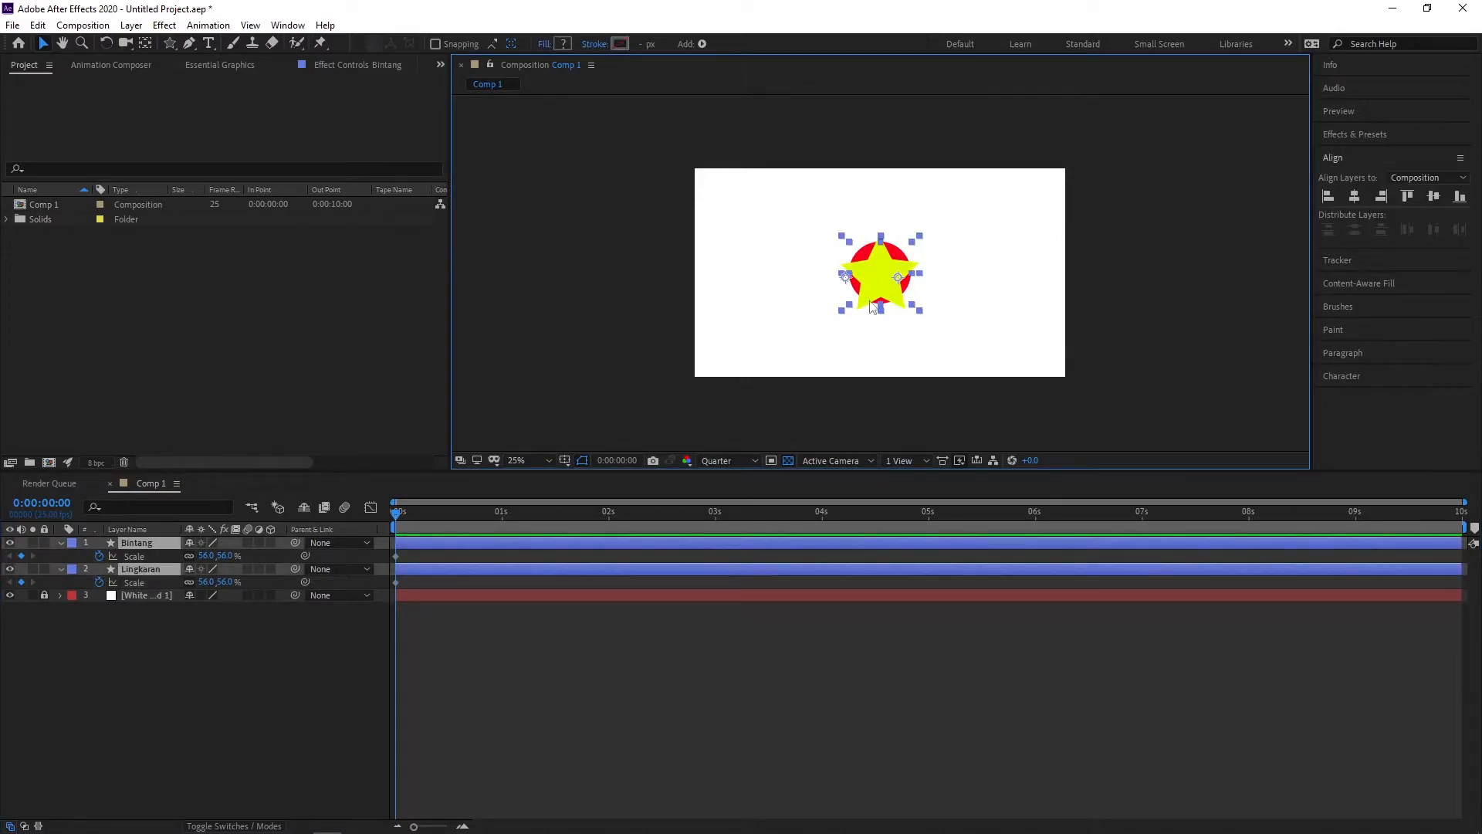
click(968, 307)
drag(948, 315, 770, 208)
click(502, 610)
click(604, 539)
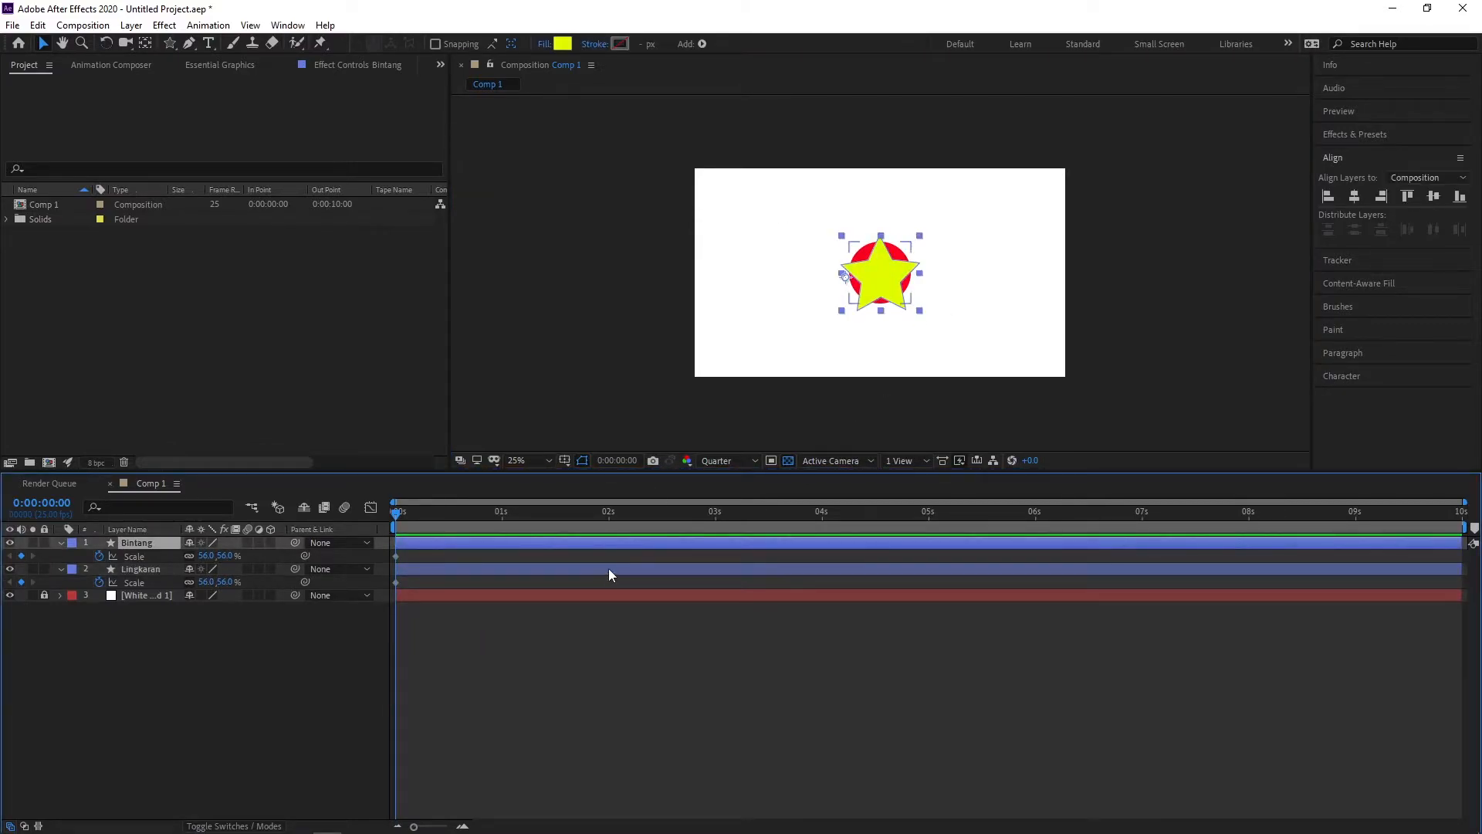
shift+click(612, 570)
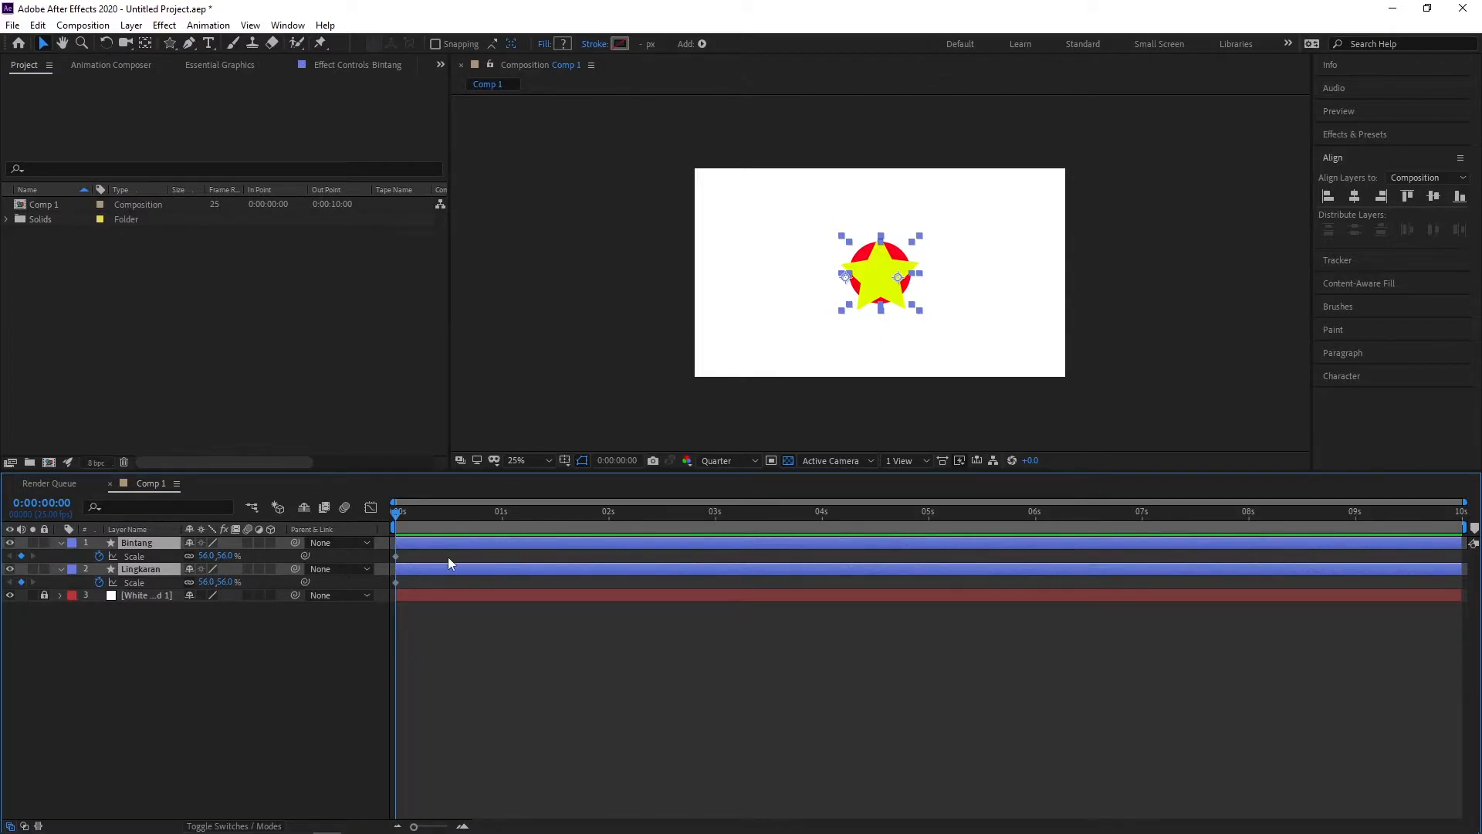
key(p)
click(98, 556)
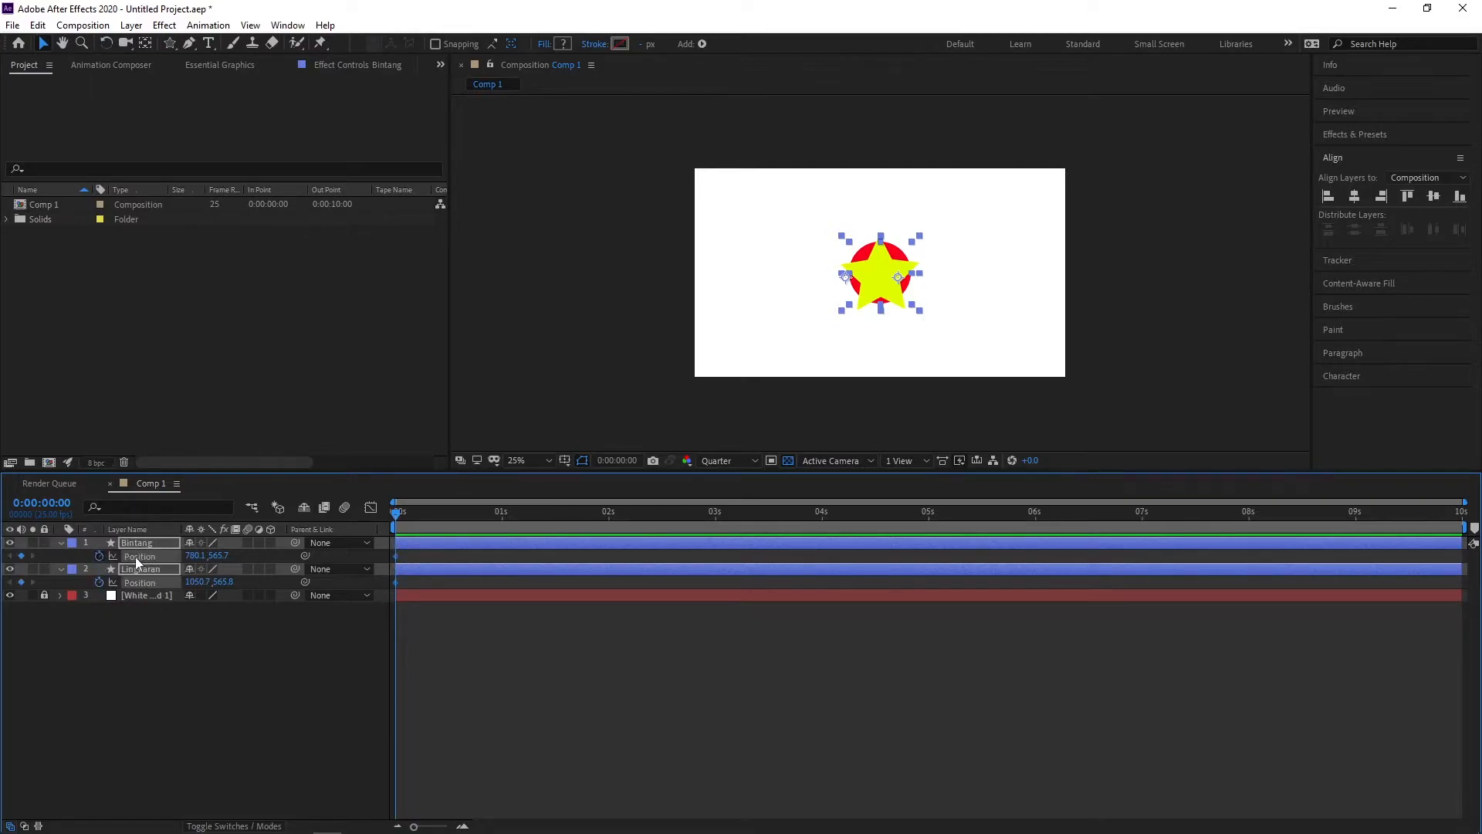
Move the Position keyframes of both Bintang and Lingkaran to 2 seconds and clear the selection.
mouse_move(397, 586)
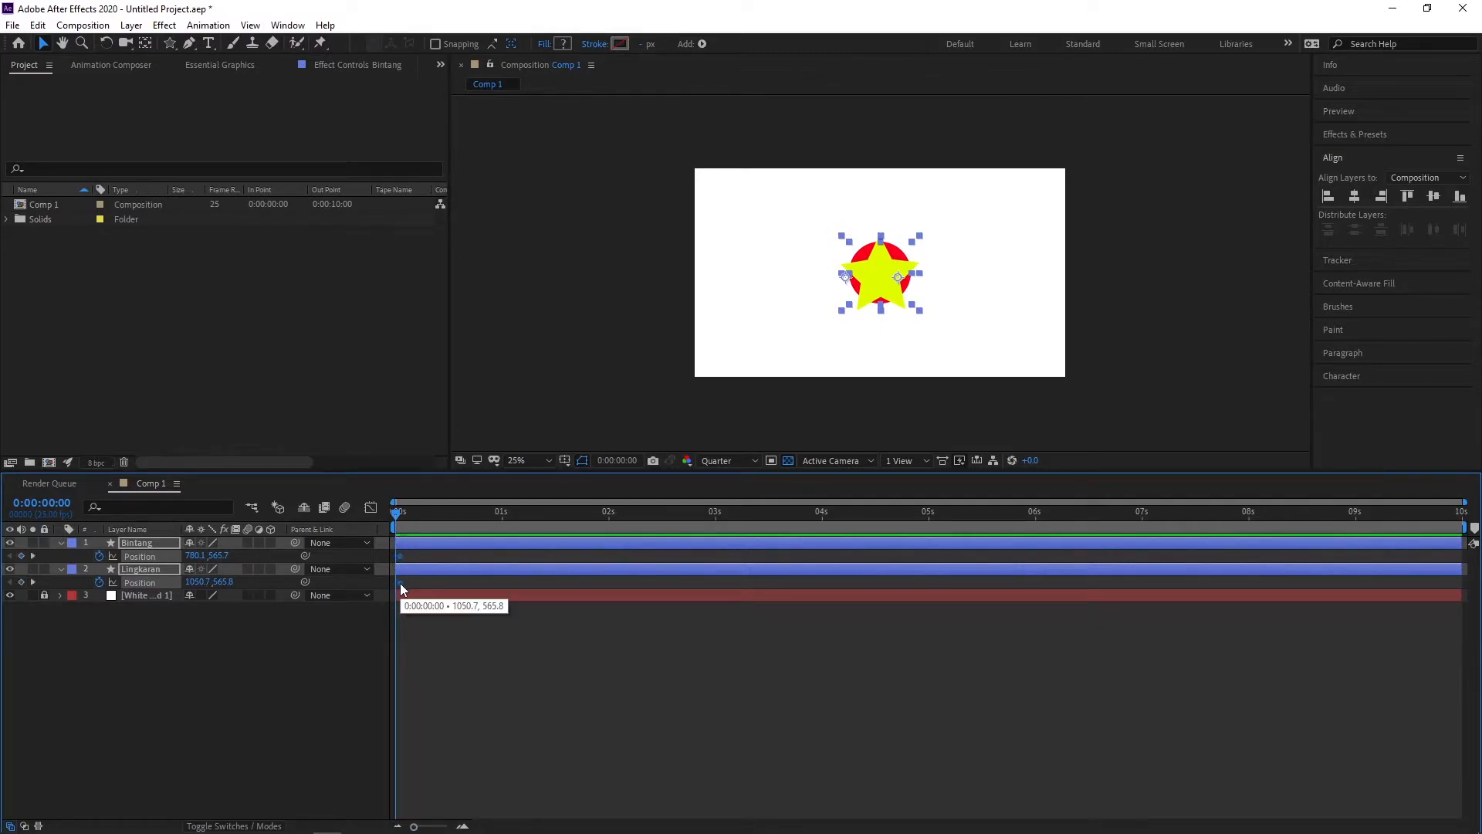
drag(401, 588, 615, 585)
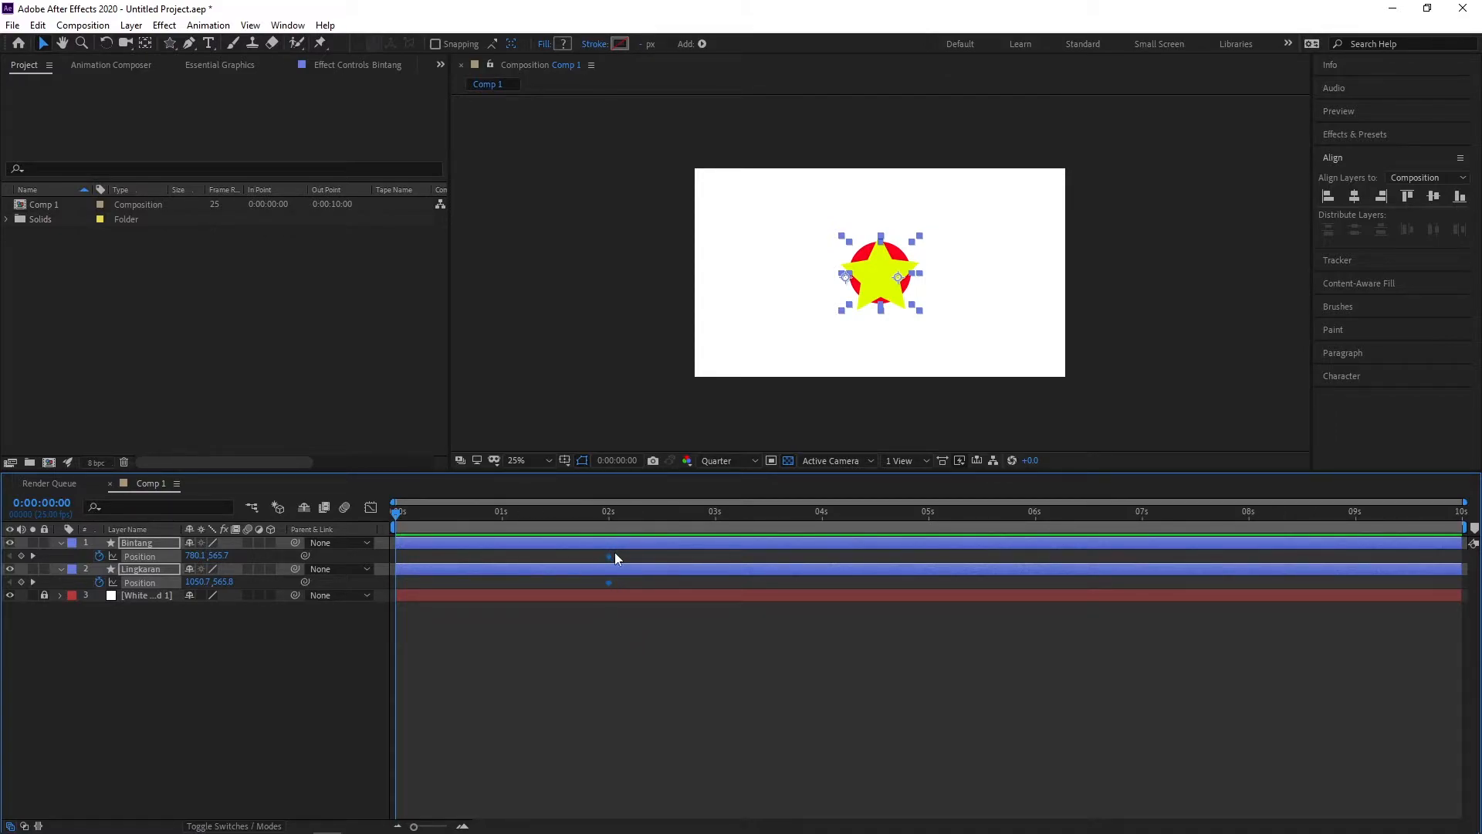
click(1127, 318)
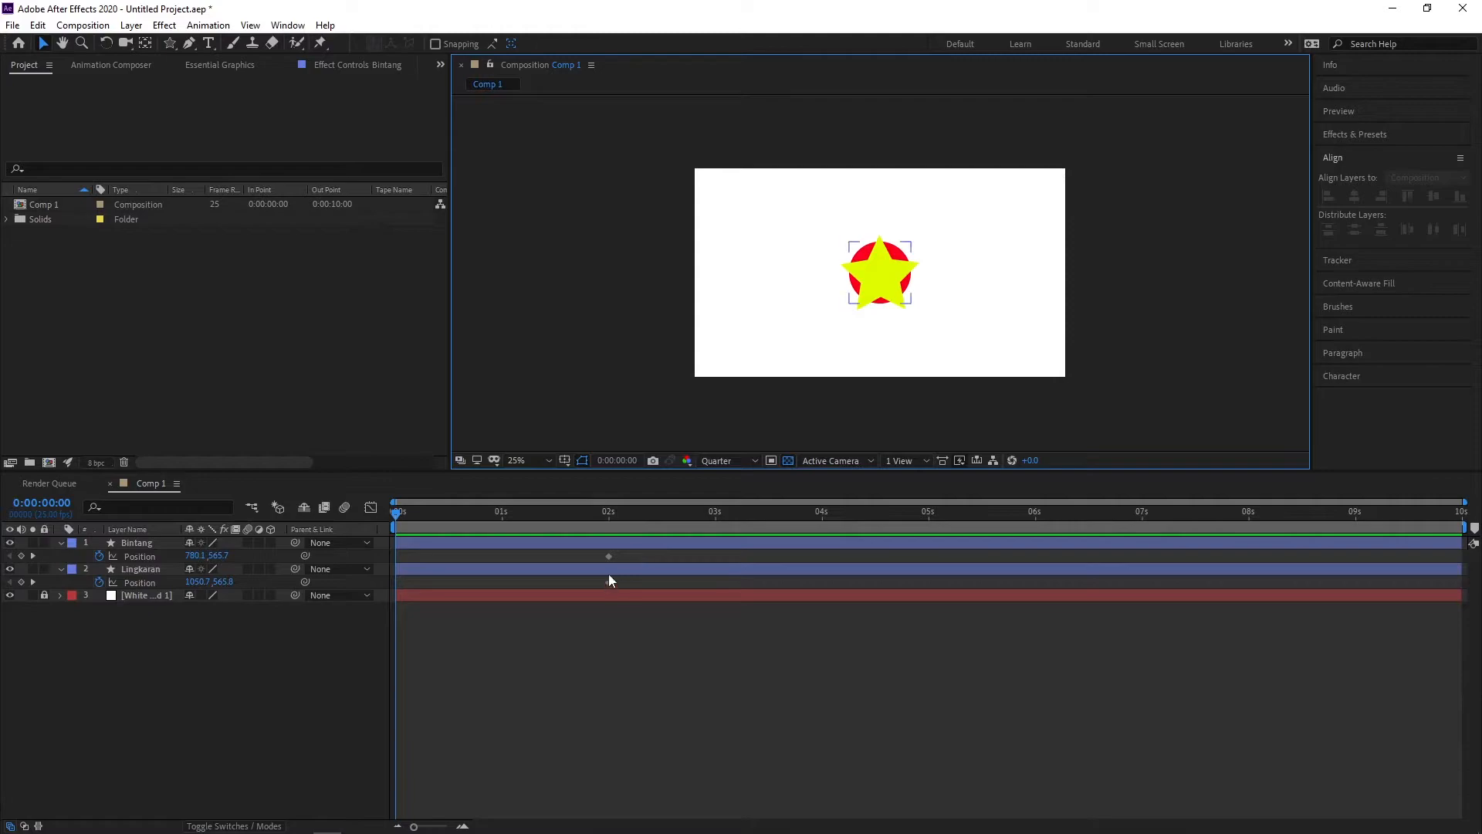
At 0 seconds, move the star to the right of the circle, to a position of about 1328, 574.
click(608, 513)
click(481, 542)
drag(469, 512, 378, 519)
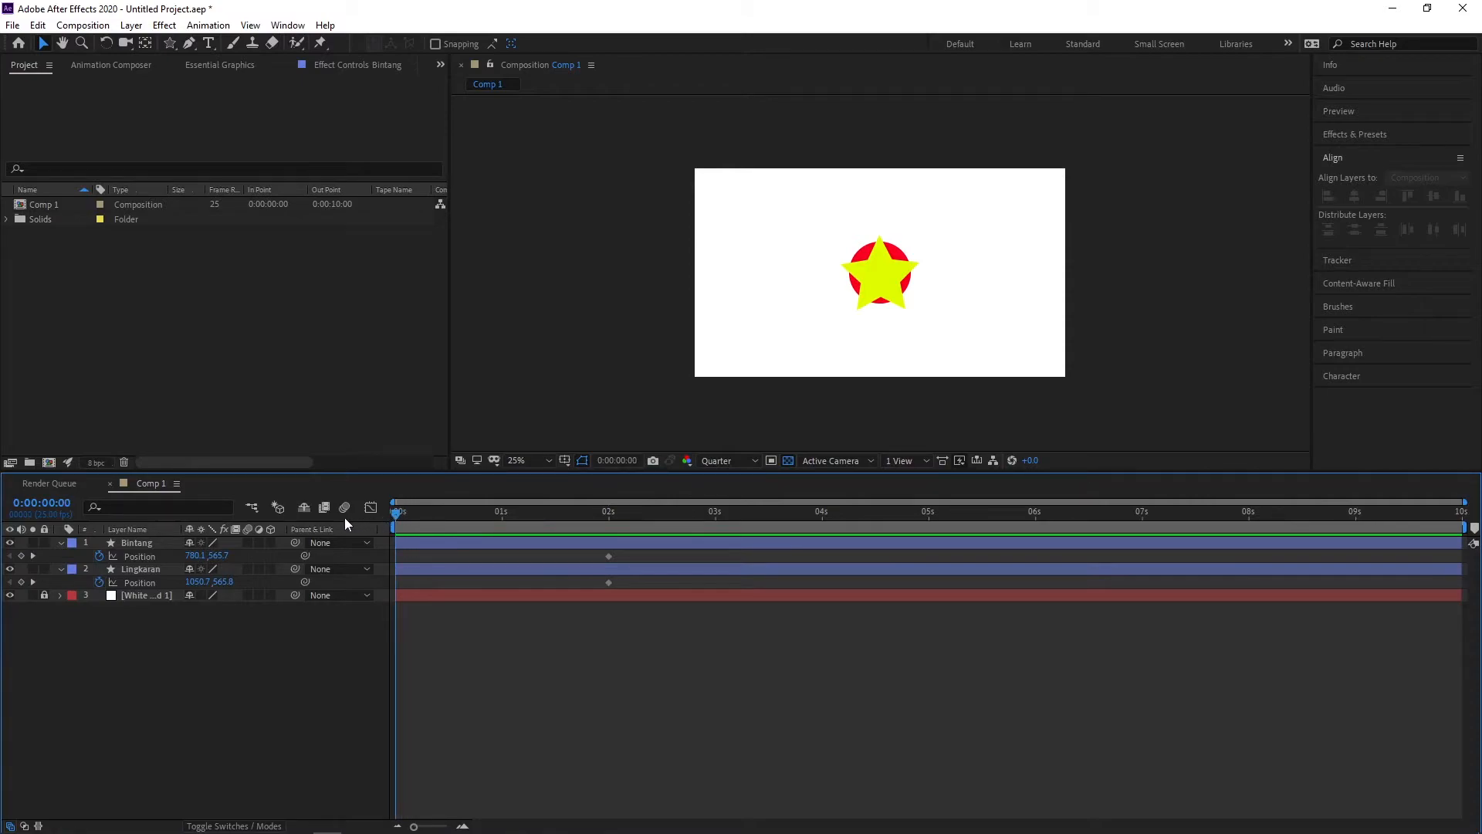
drag(888, 289, 989, 288)
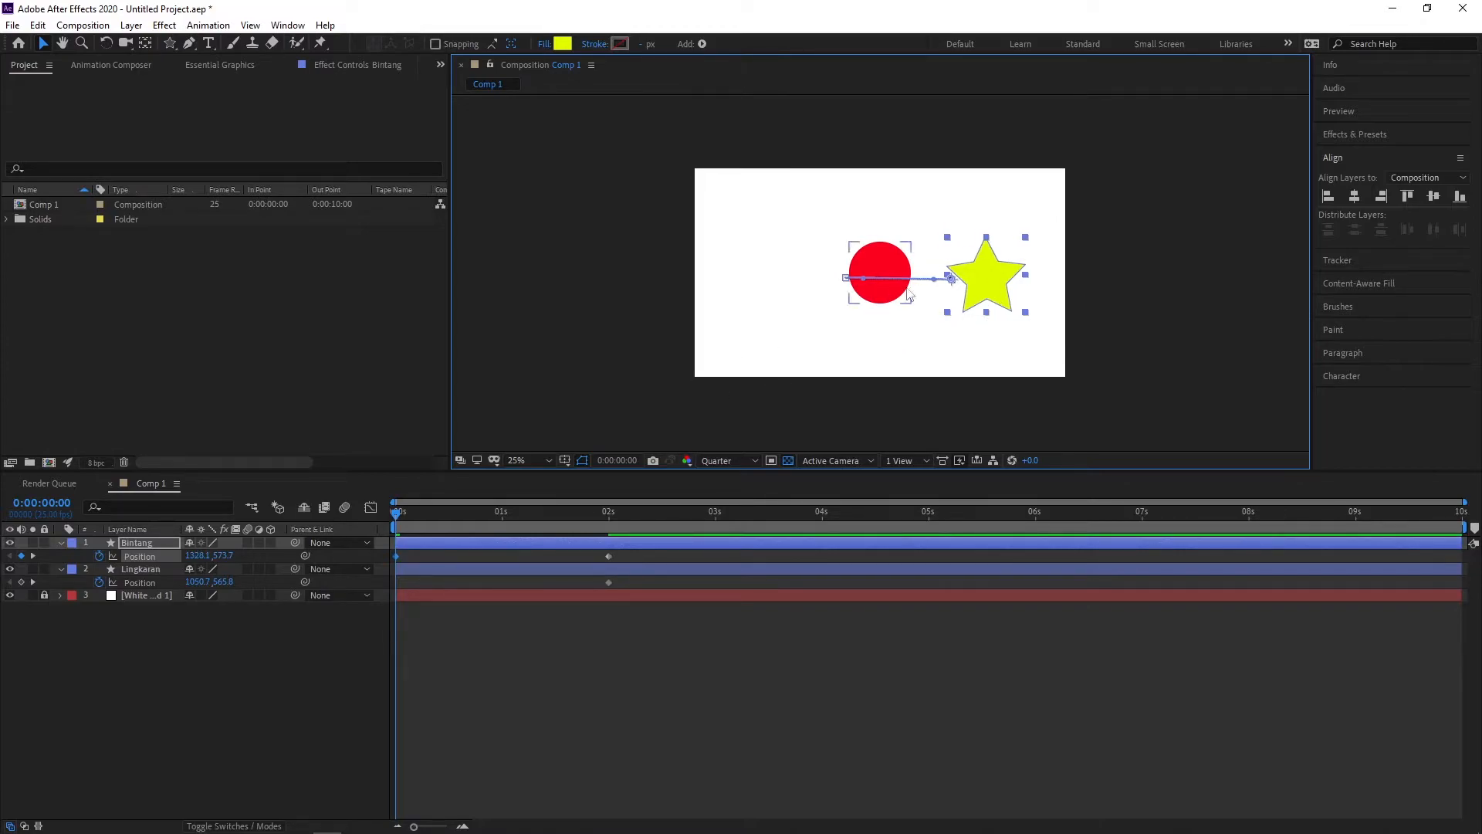
At 0 seconds, shift the circle left to a horizontal Position value of 485.7, and deselect it.
click(885, 268)
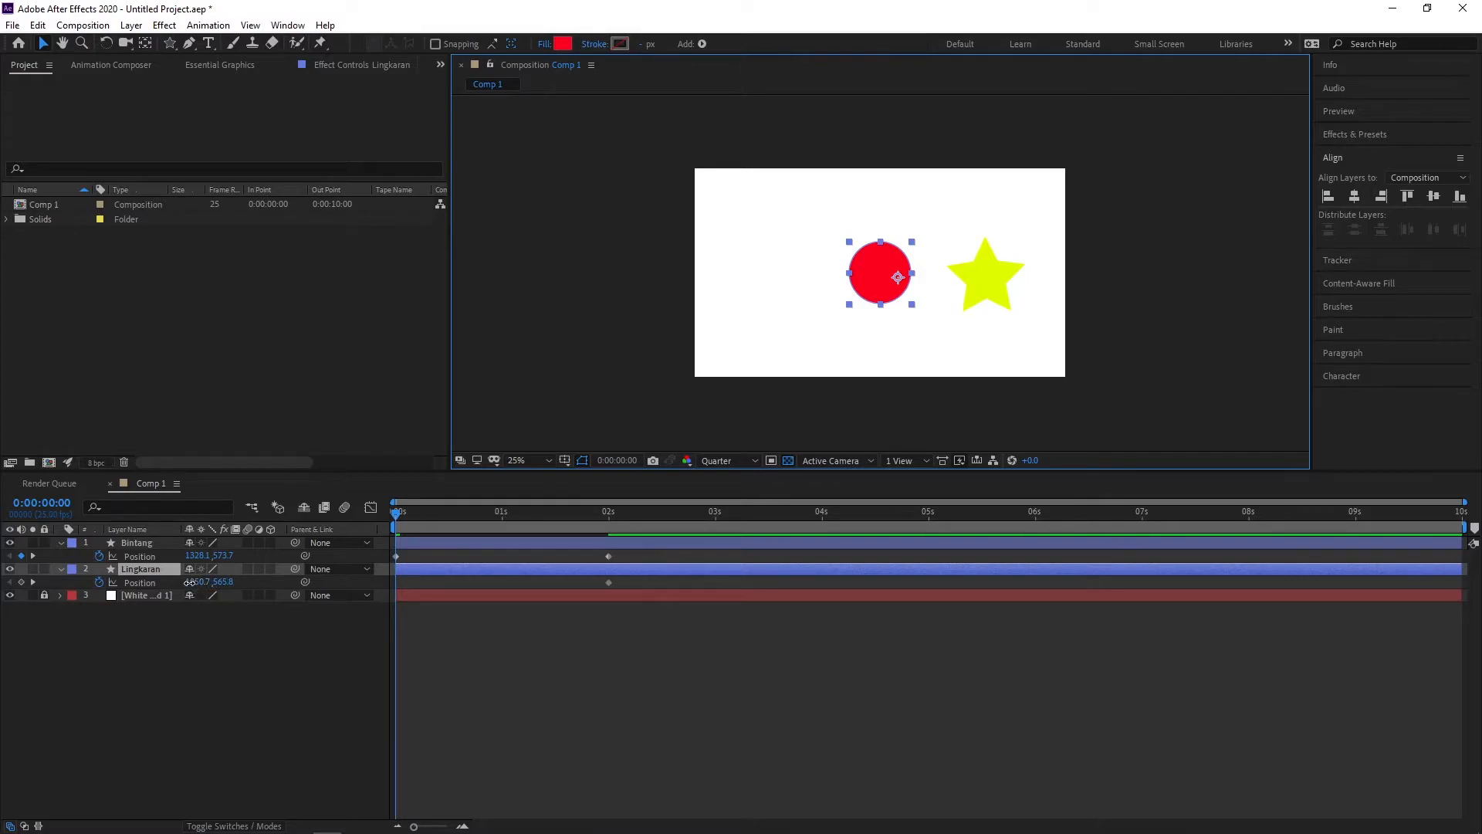
drag(189, 582, 4, 585)
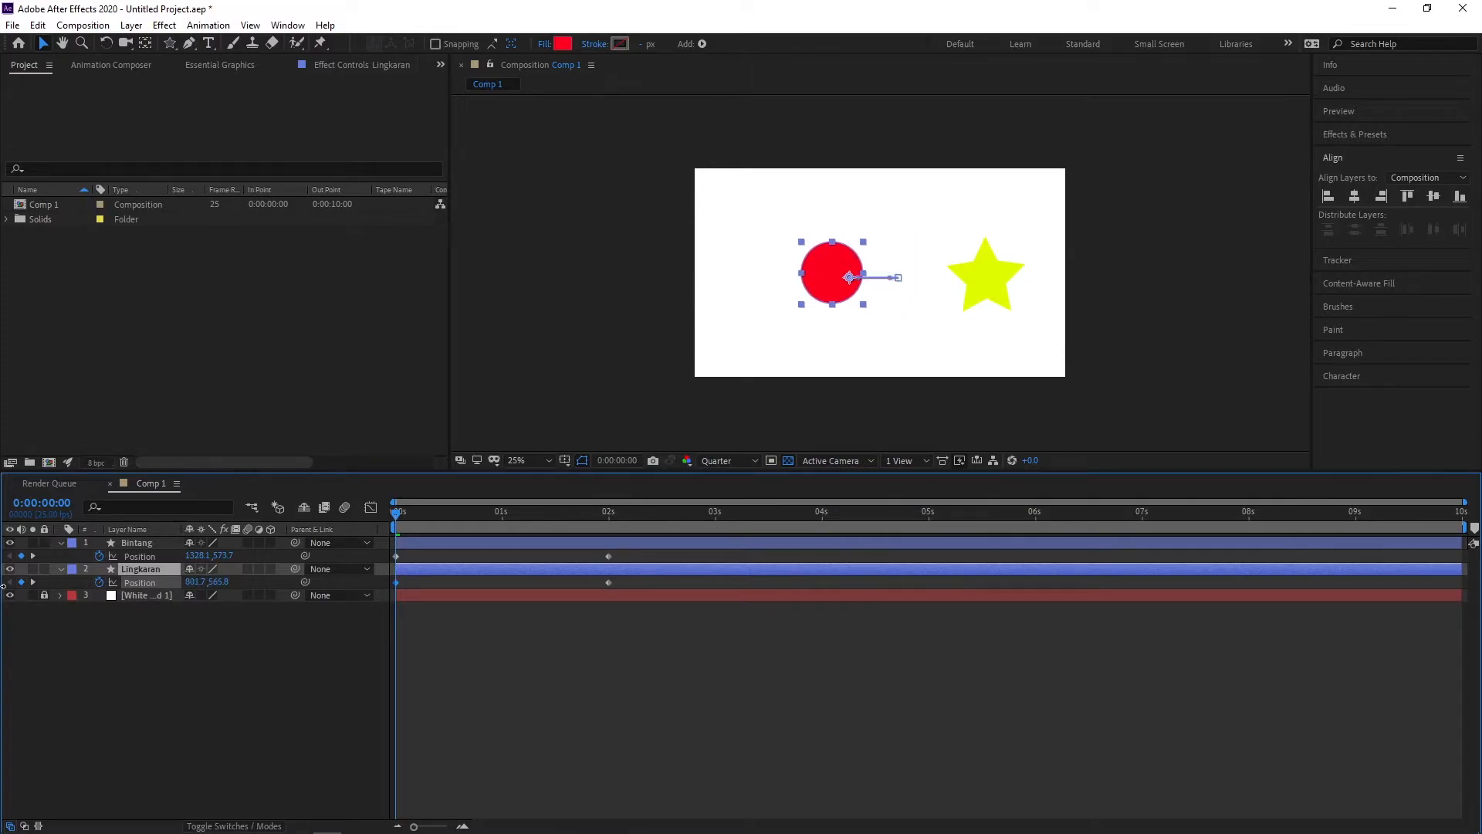
drag(195, 582, 121, 582)
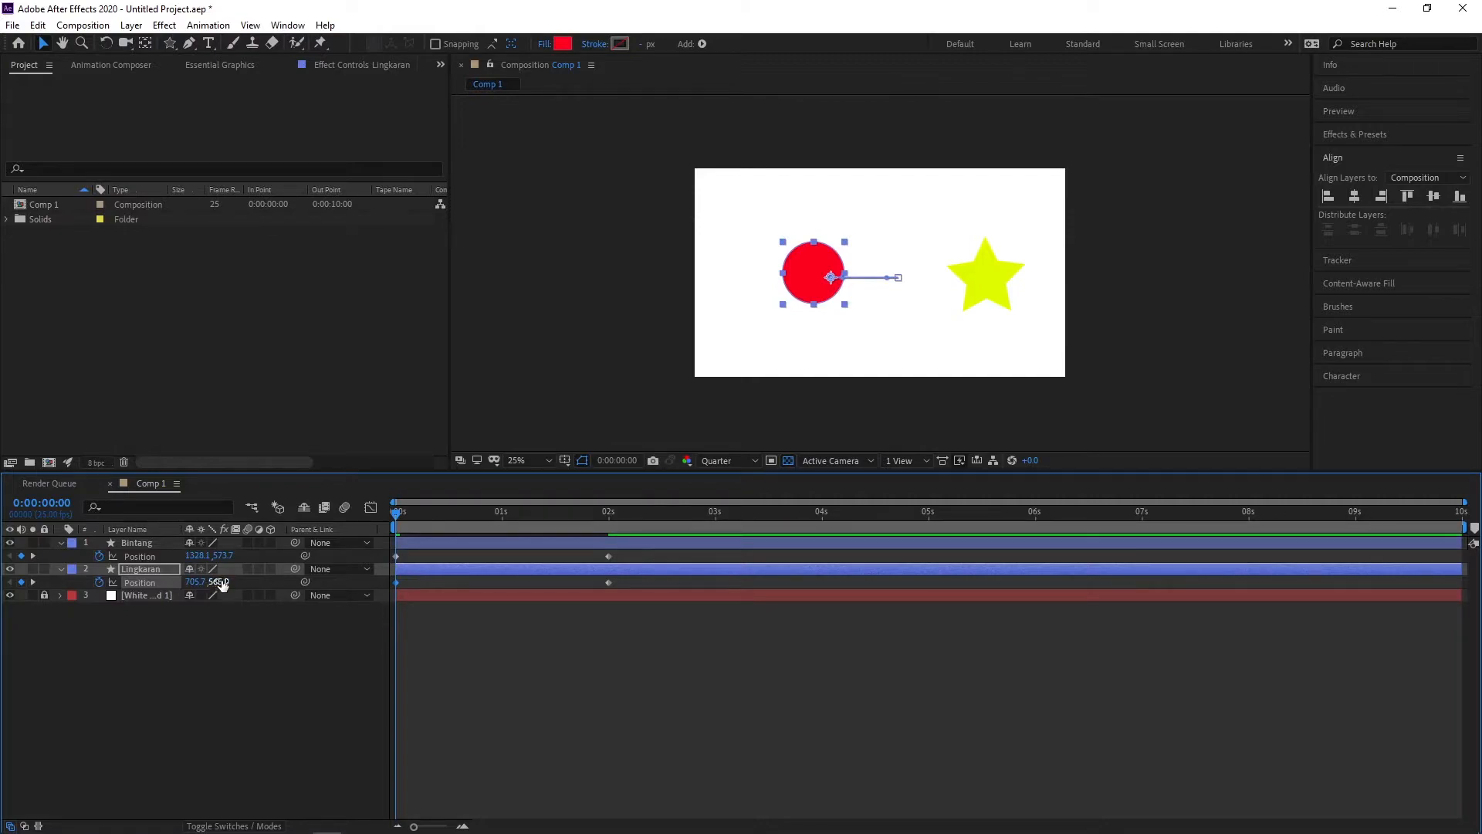
drag(221, 584, 85, 583)
key(ctrl+z)
click(494, 613)
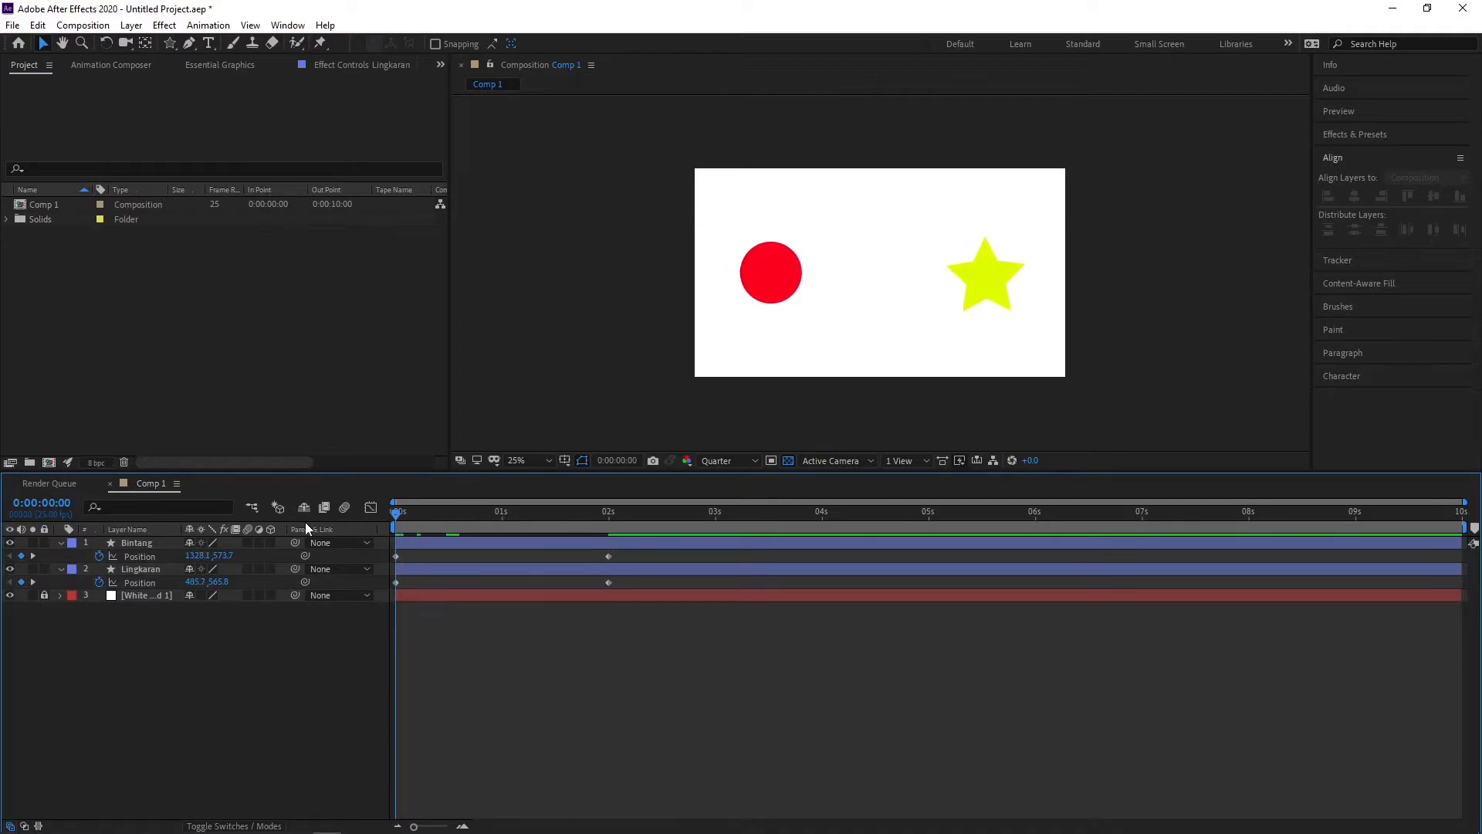
Preview the circle and star position animation from the first frame, and scrub back to 1 second.
key(space)
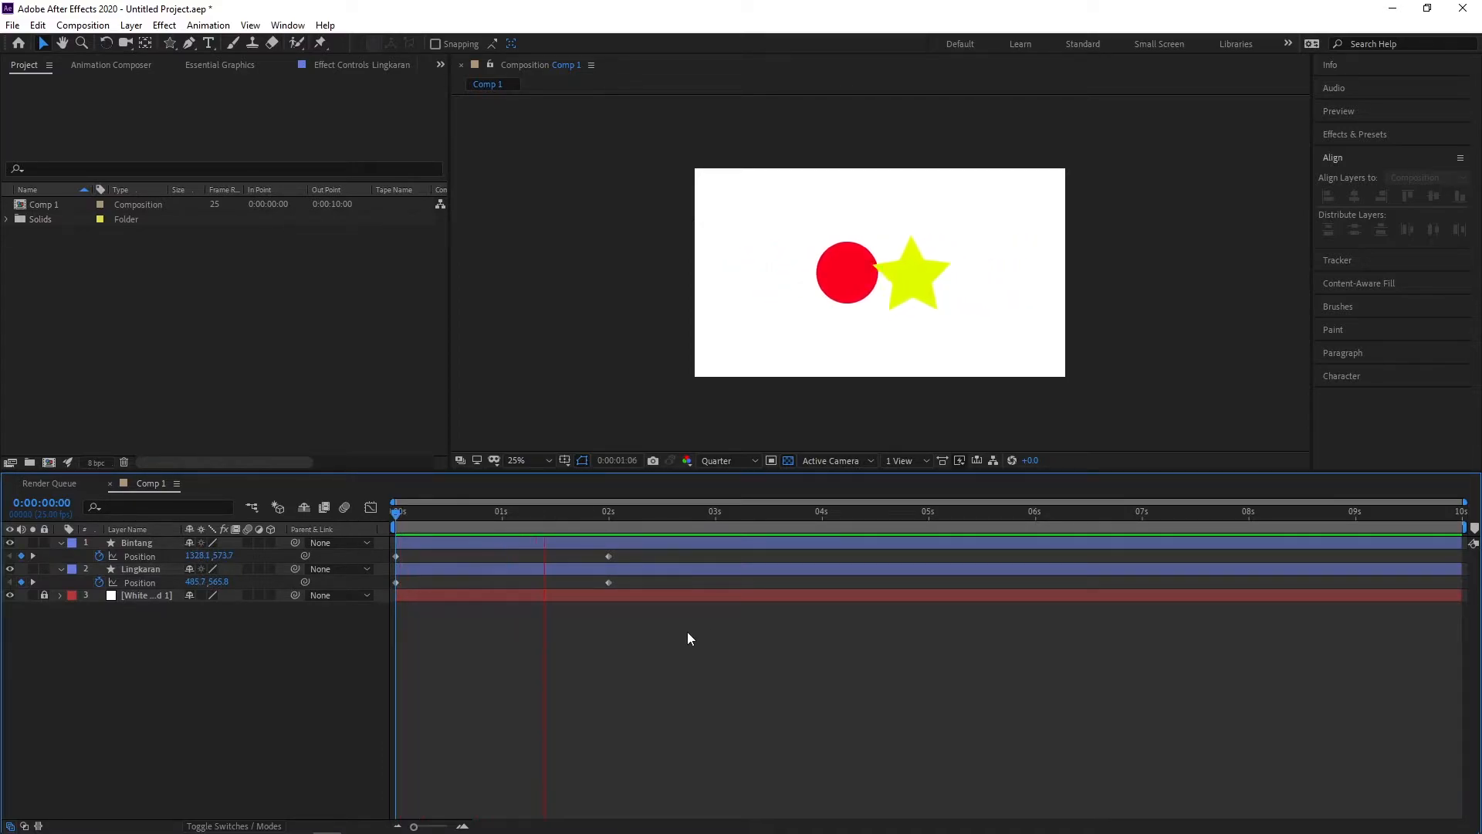
key(space)
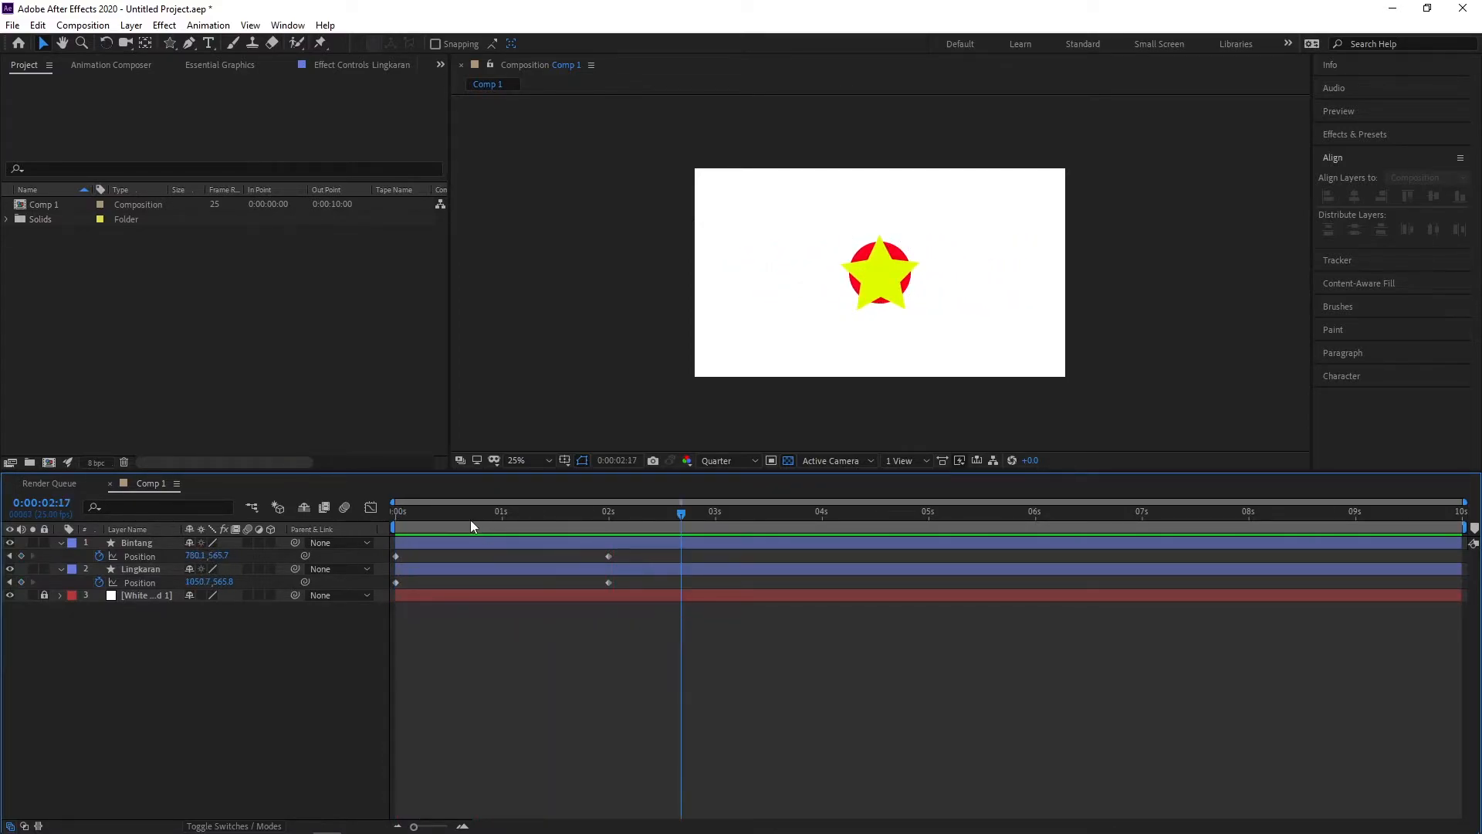
key(Home)
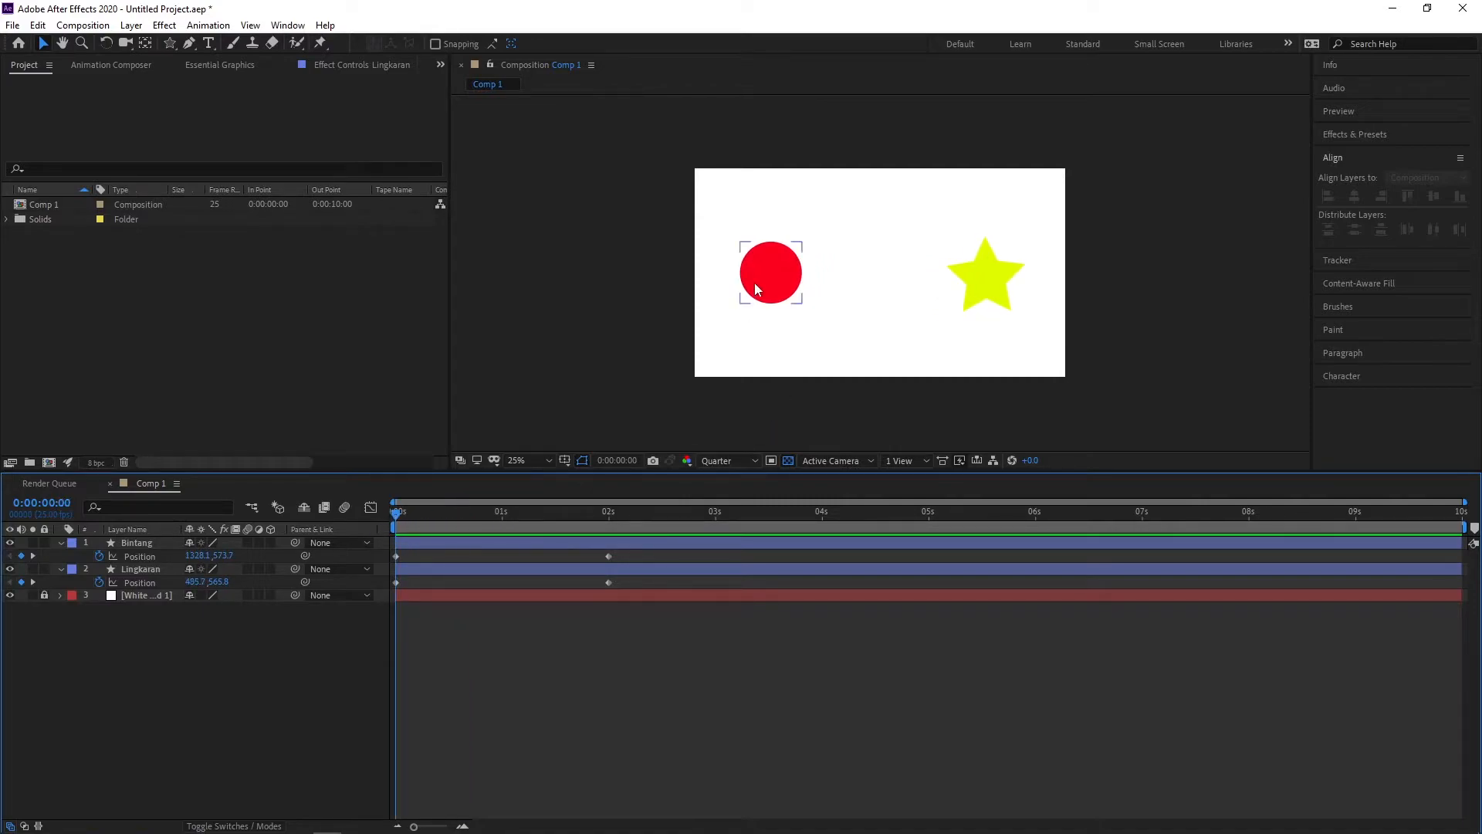
click(757, 284)
drag(978, 284, 975, 304)
click(1128, 307)
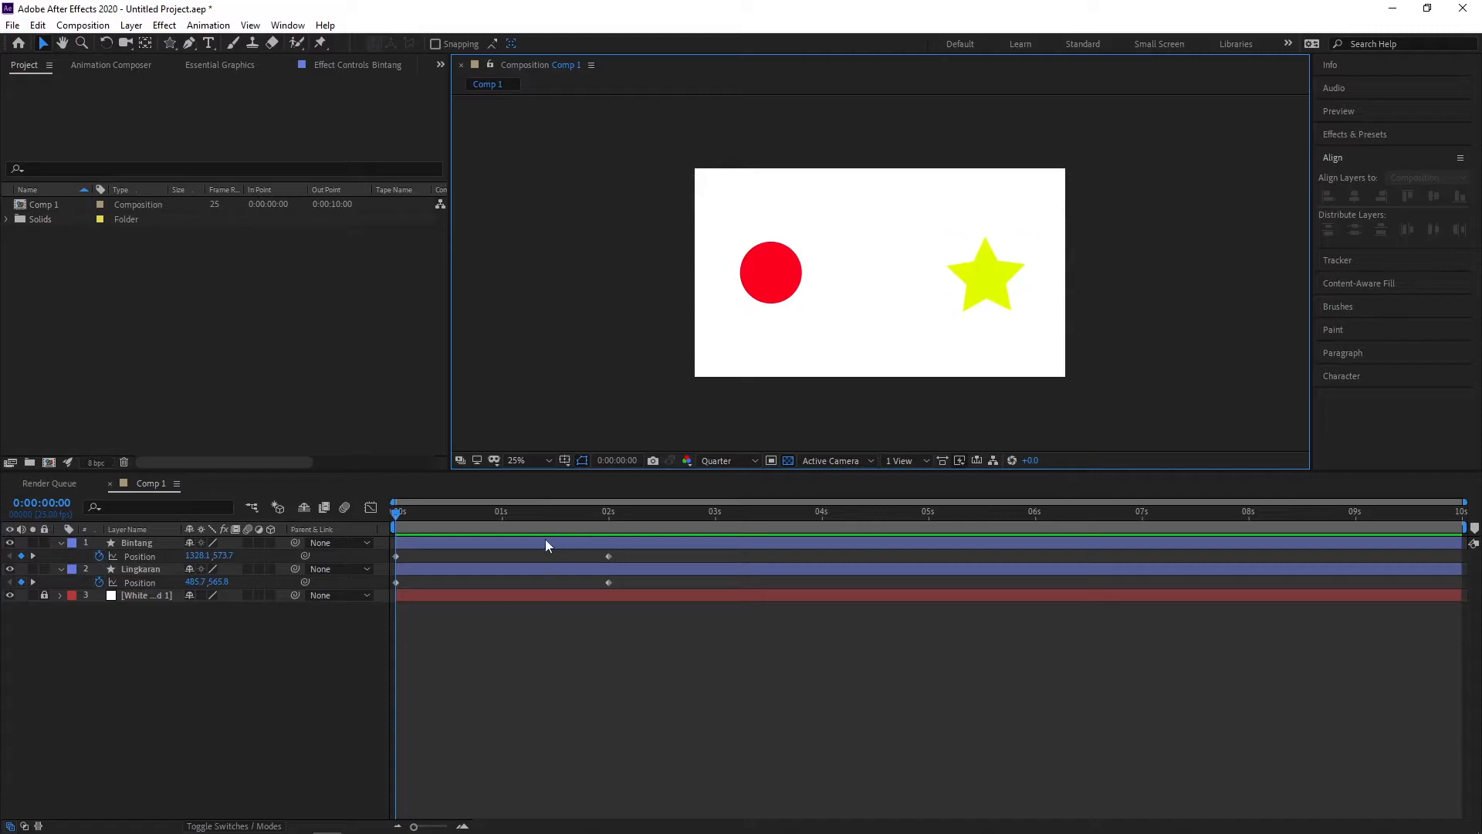
drag(432, 517, 400, 516)
key(space)
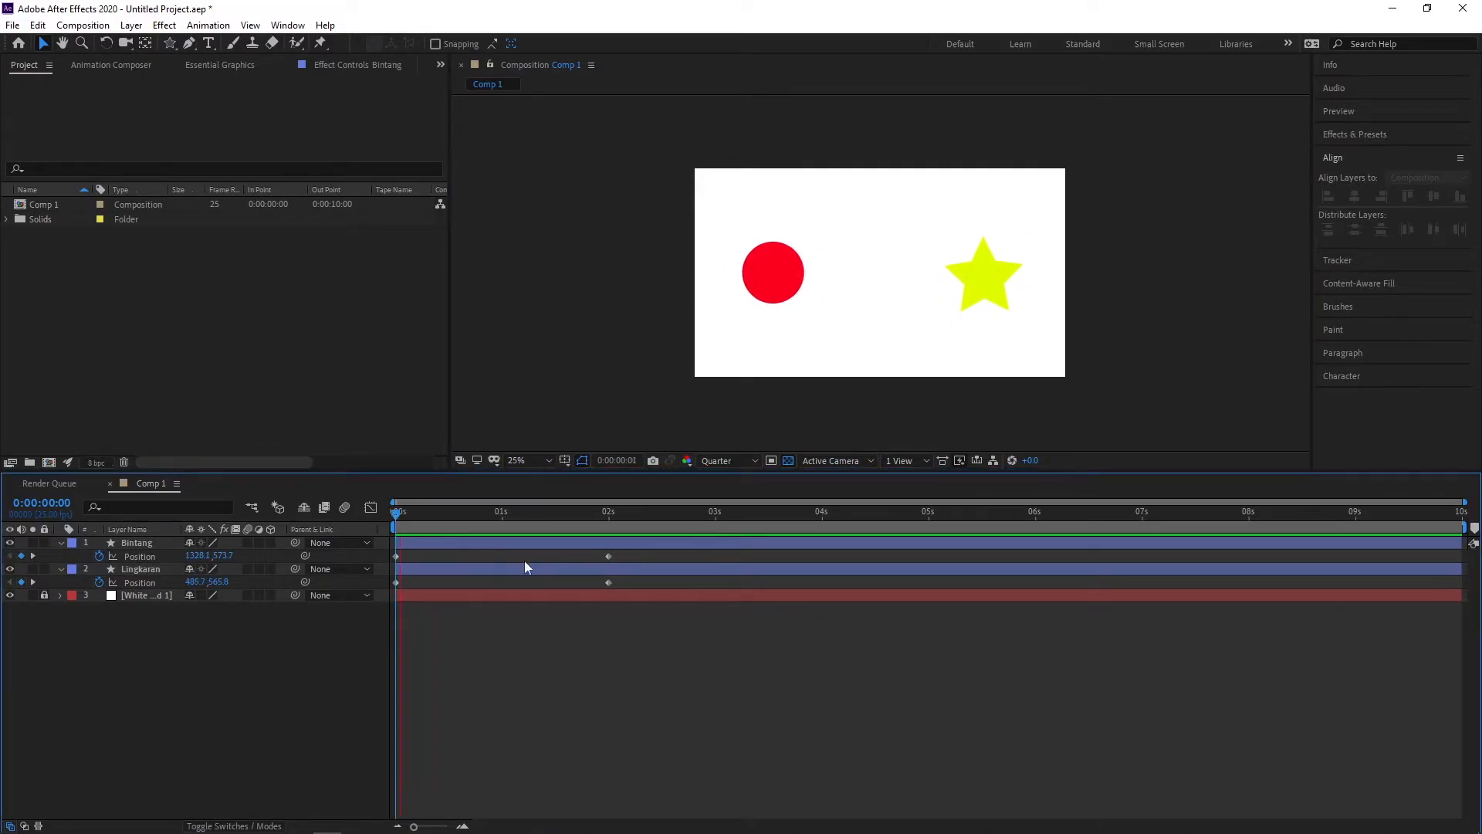
key(space)
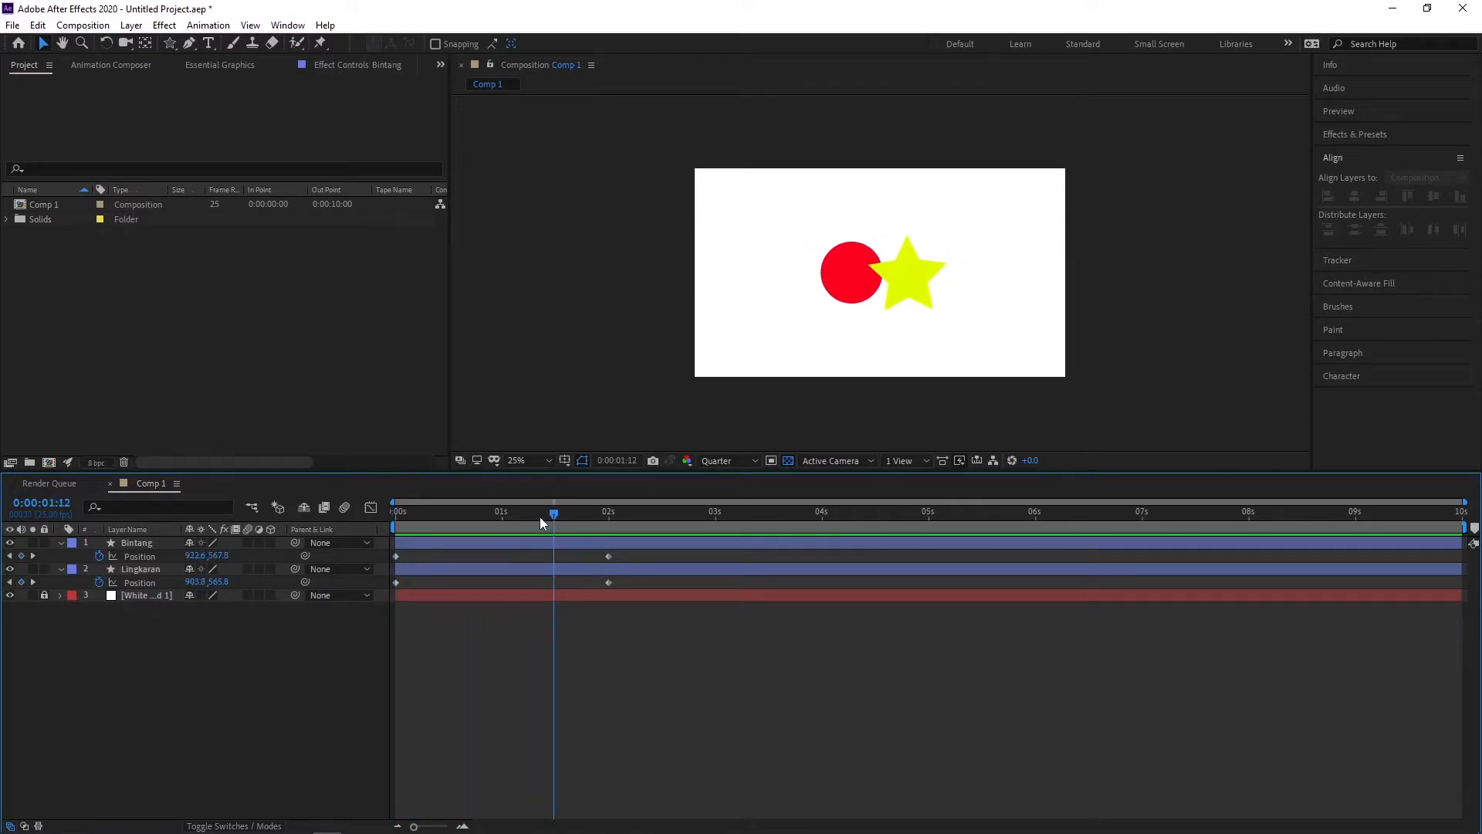
drag(554, 516, 498, 520)
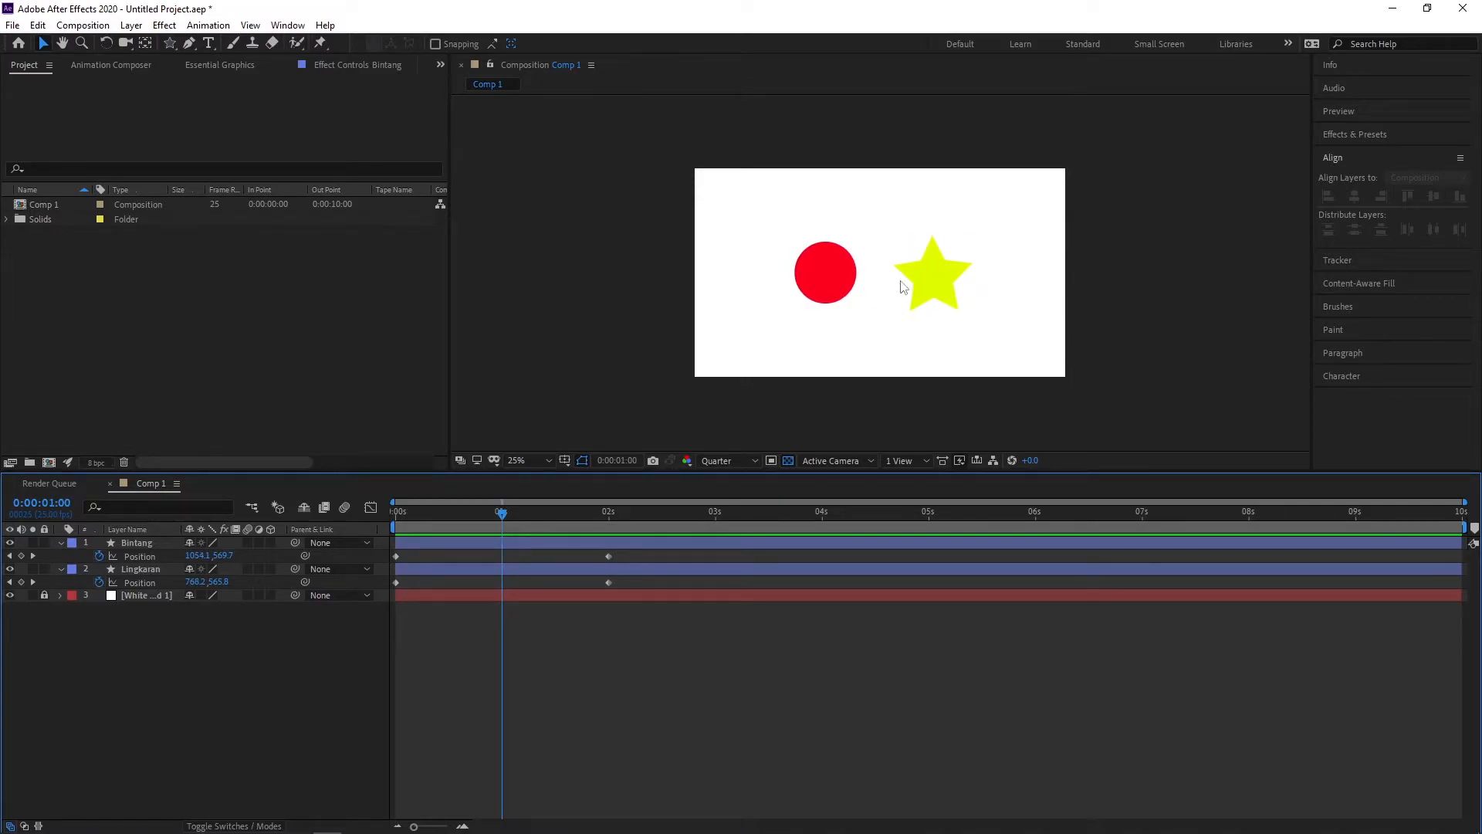
Move the 2-second Position keyframes of Bintang and Lingkaran together to about 1 second, return to the first frame, and clear the selection.
click(607, 557)
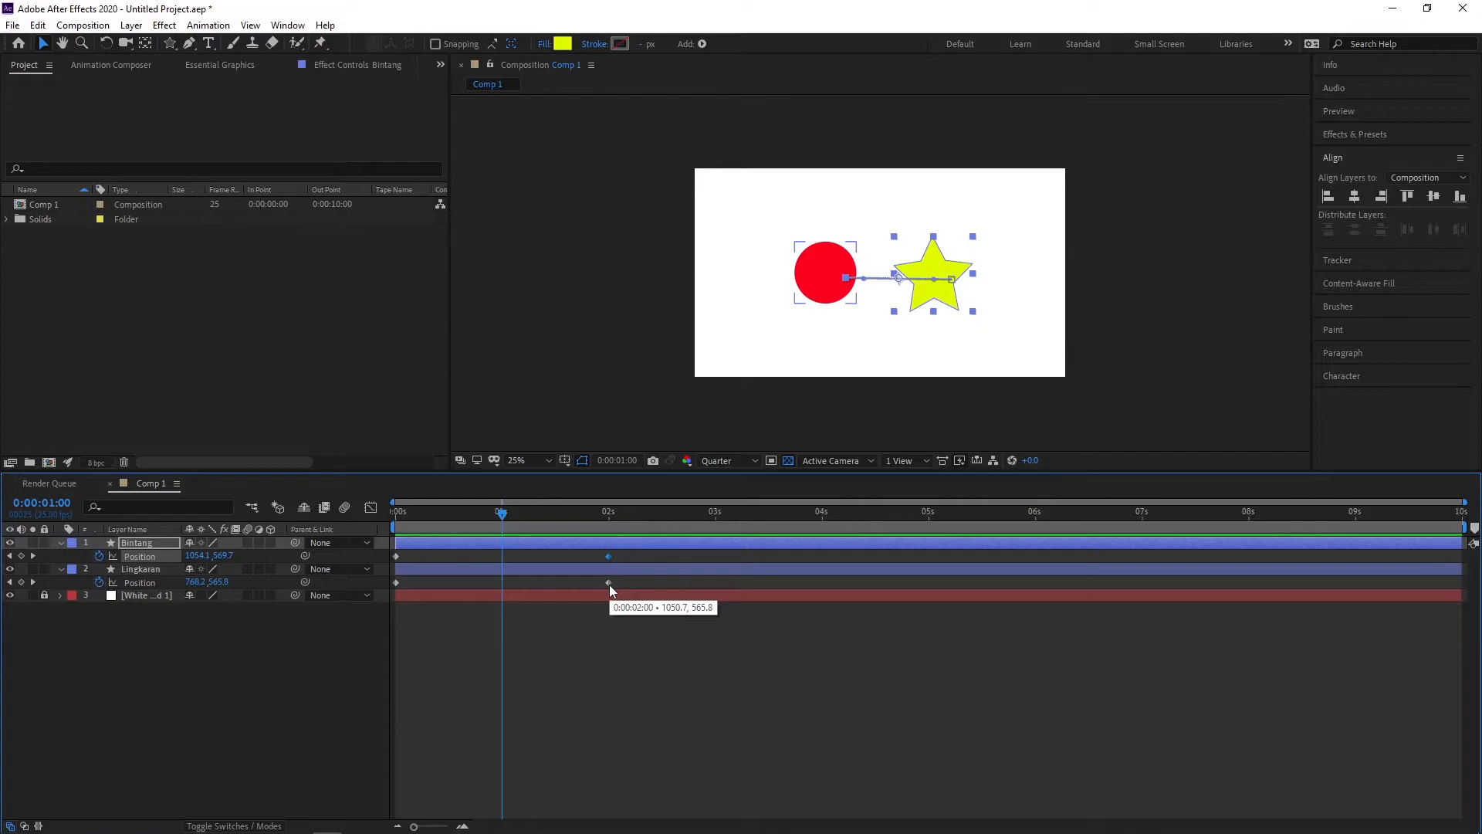
shift+click(609, 585)
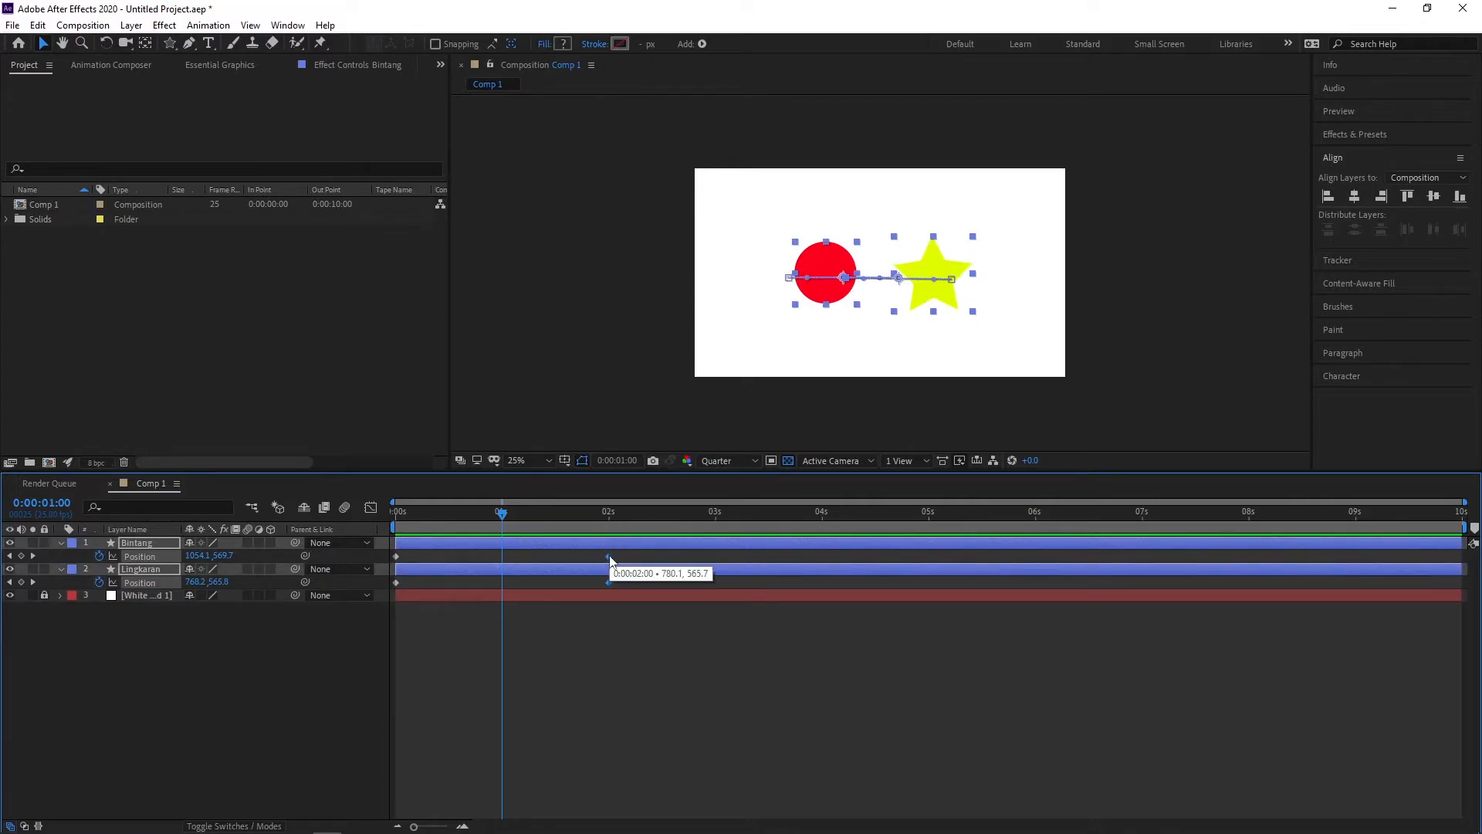
drag(609, 558, 376, 529)
click(528, 675)
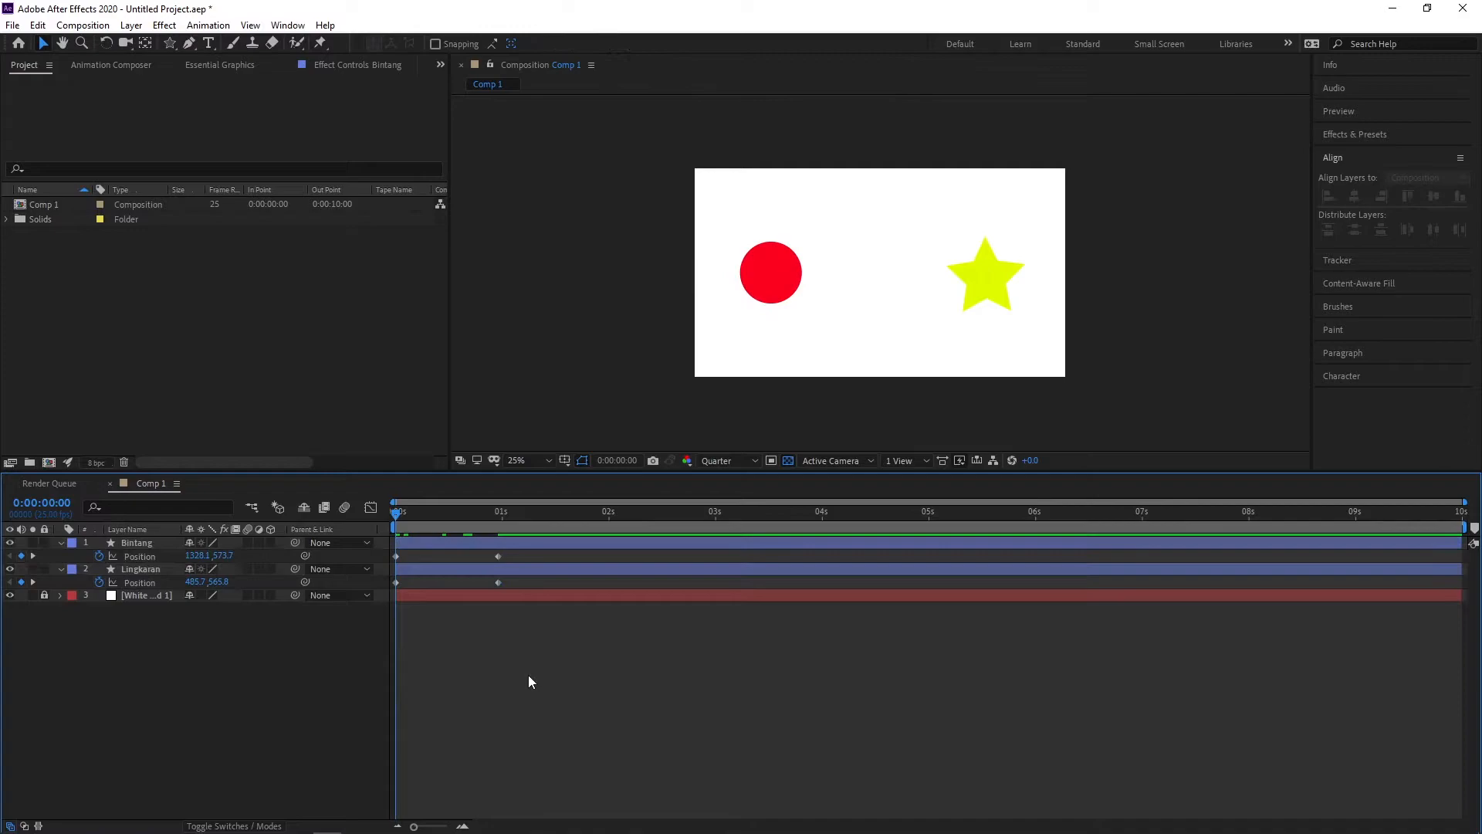
Preview the shortened circle and star animation from the first frame, and scrub back to the start.
key(space)
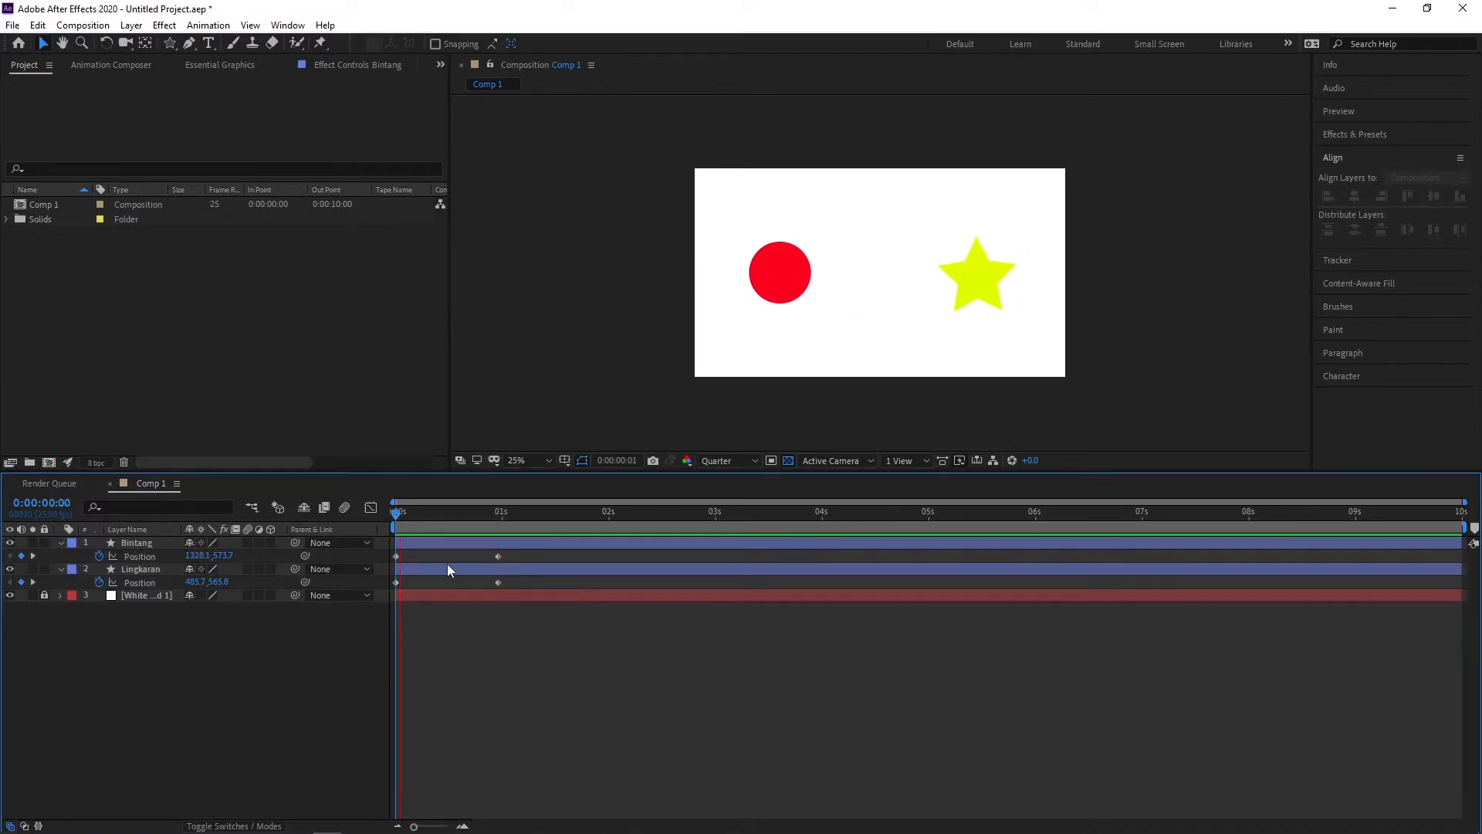
key(space)
click(499, 558)
click(519, 595)
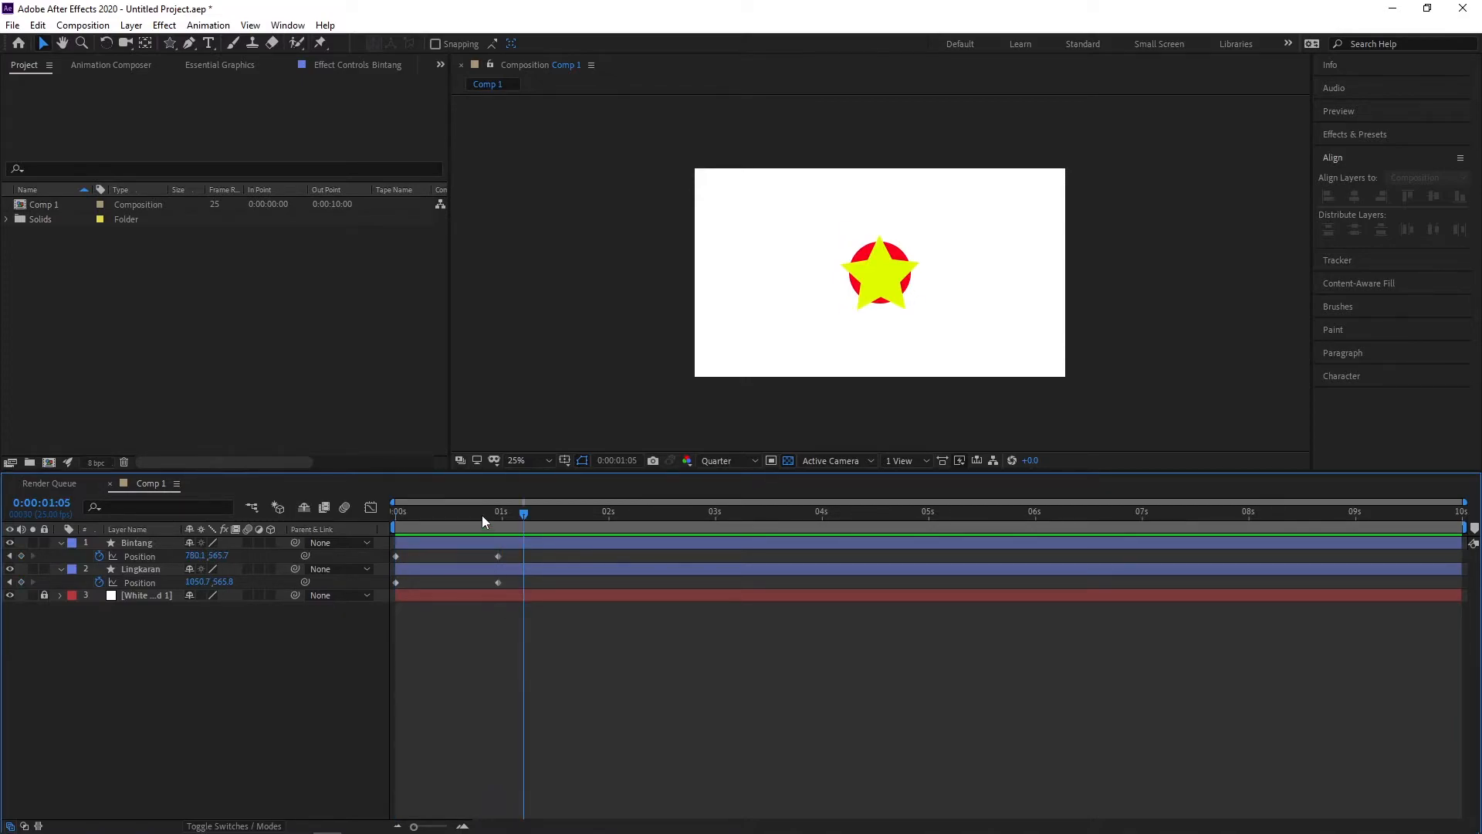
drag(481, 516, 396, 519)
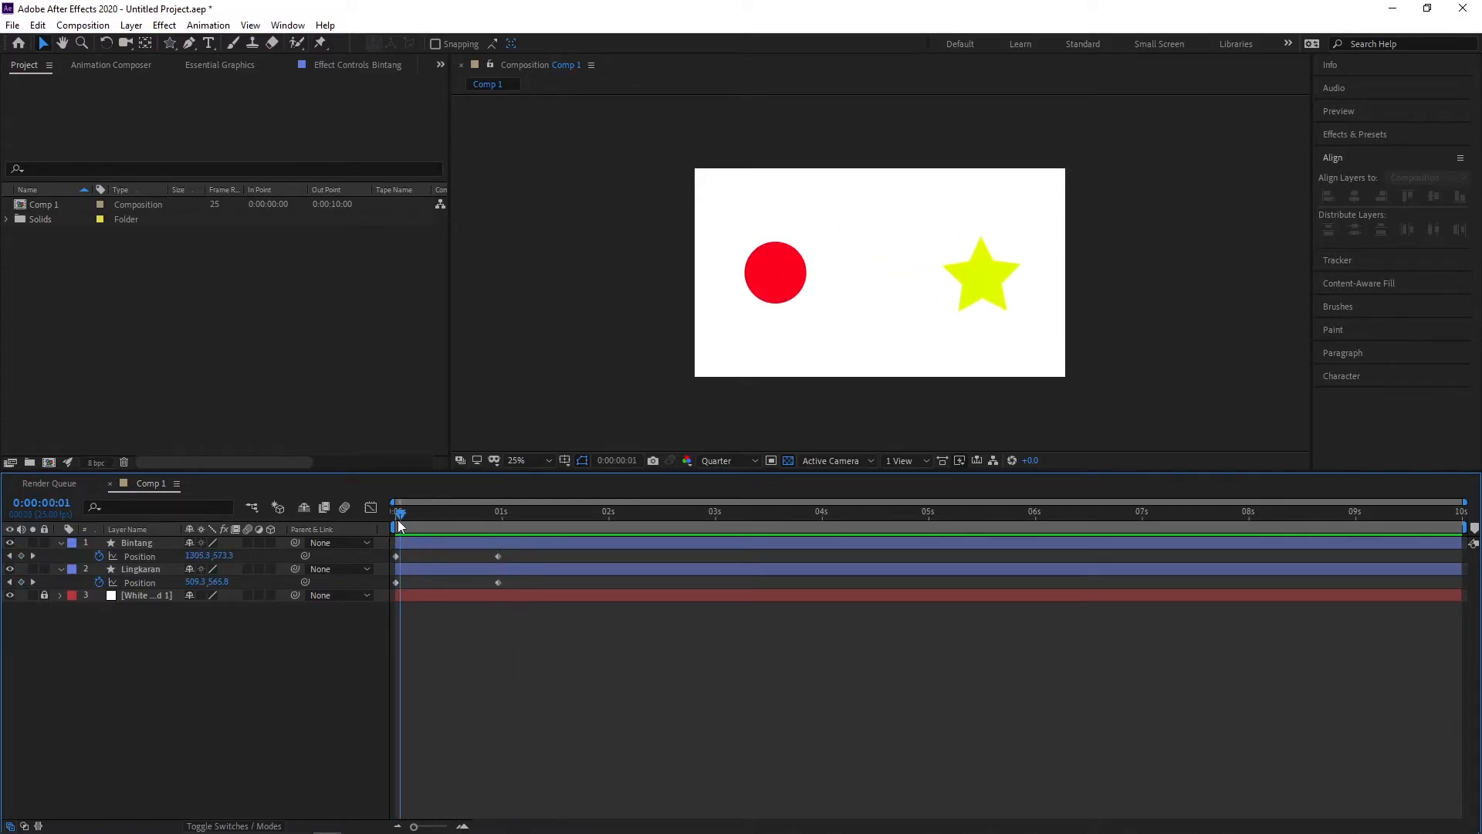
click(497, 583)
shift+click(396, 582)
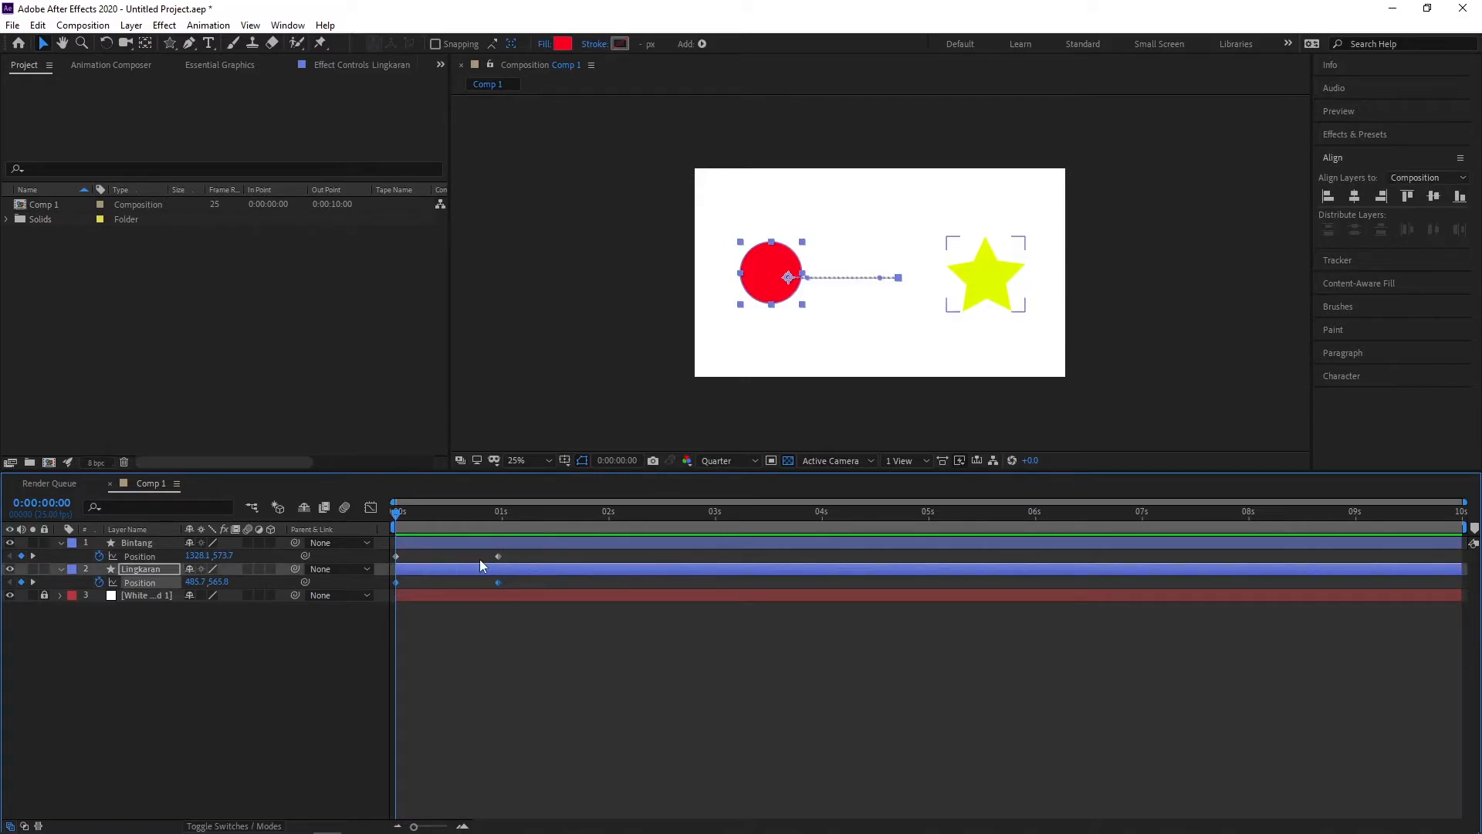
shift+click(498, 555)
shift+click(397, 555)
click(505, 585)
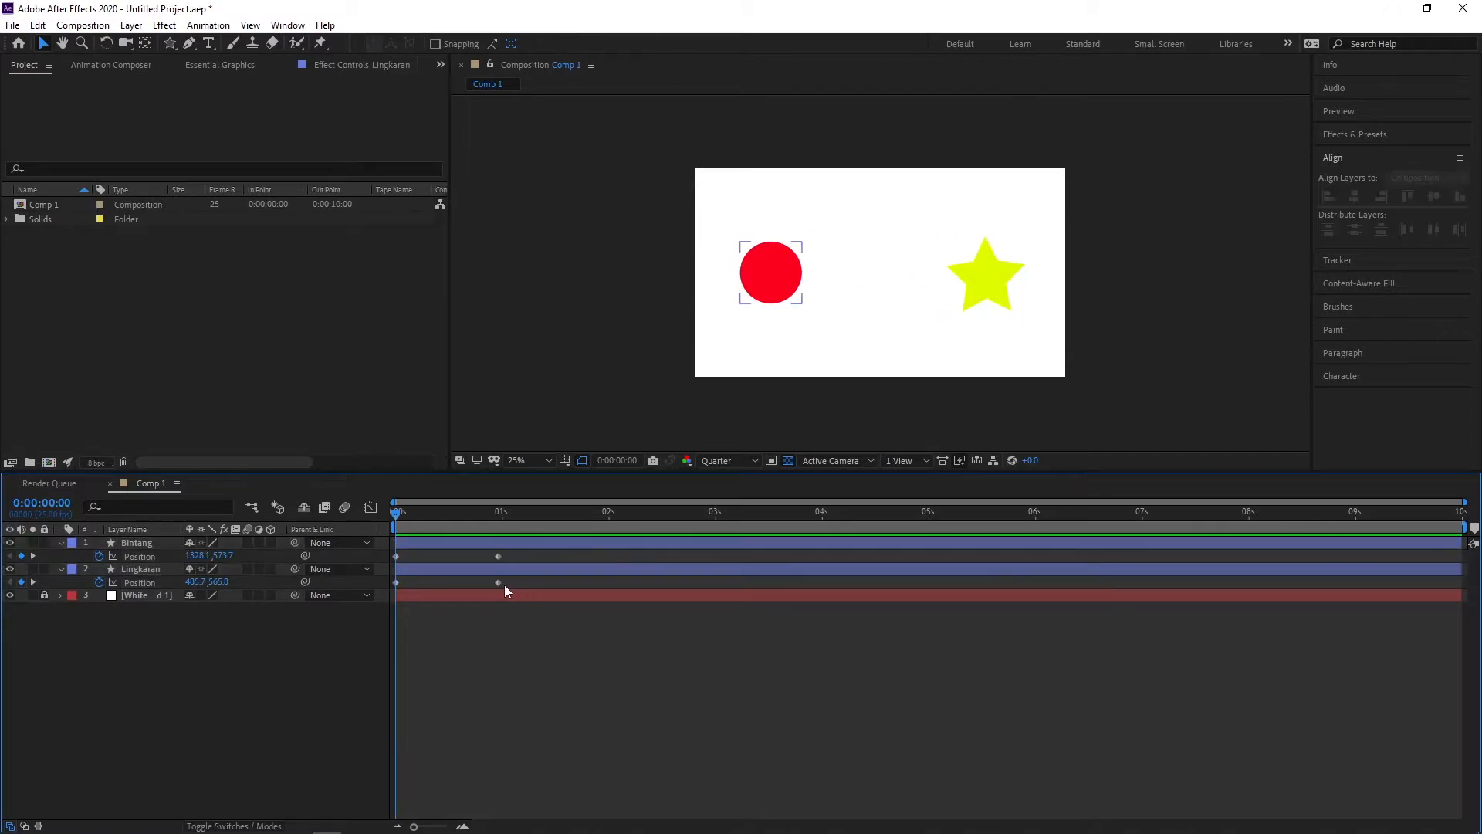
Select all the Position keyframes of Lingkaran and Bintang and apply Easy Ease to them.
click(498, 582)
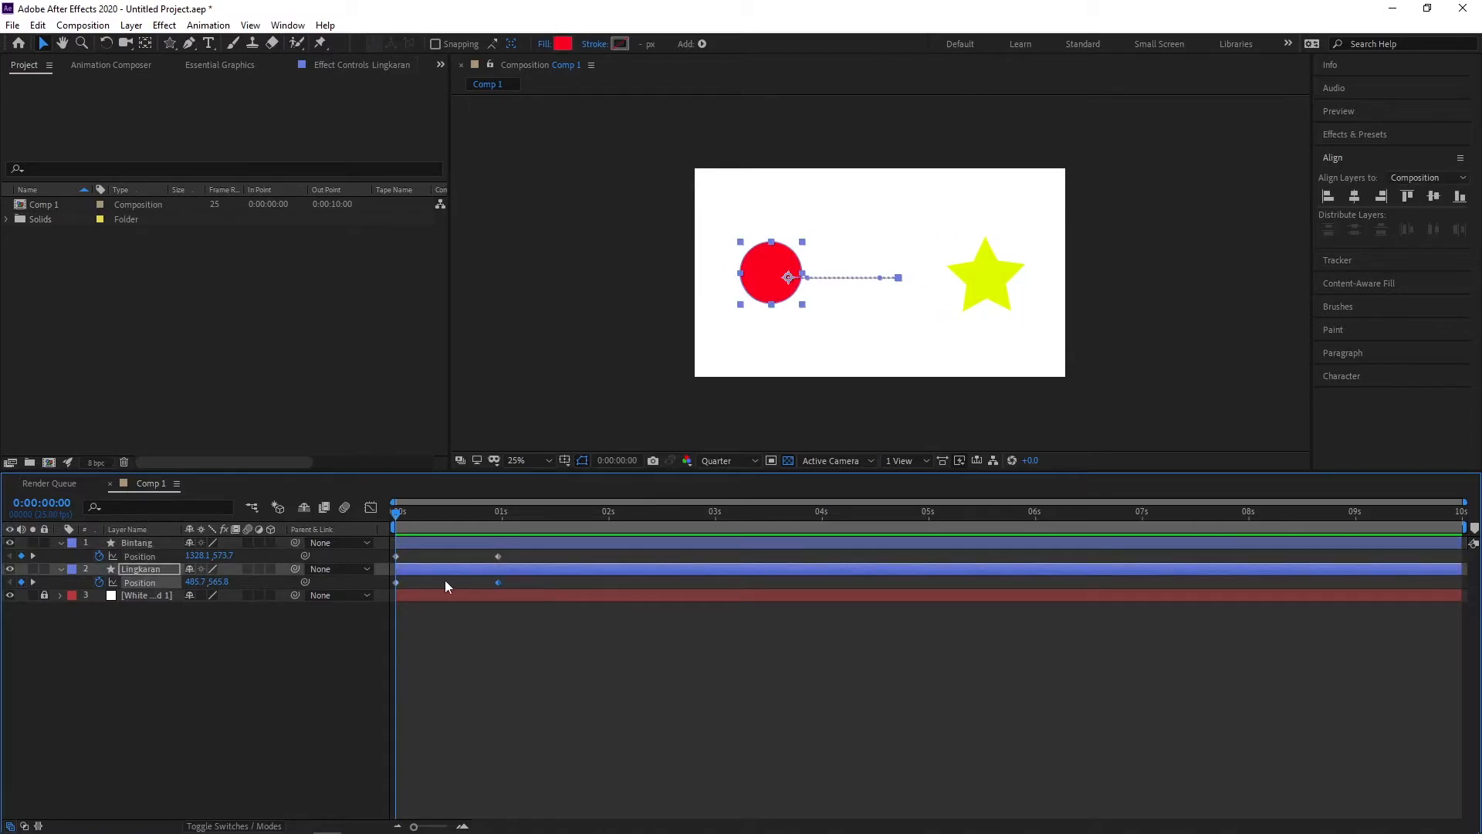
shift+click(396, 582)
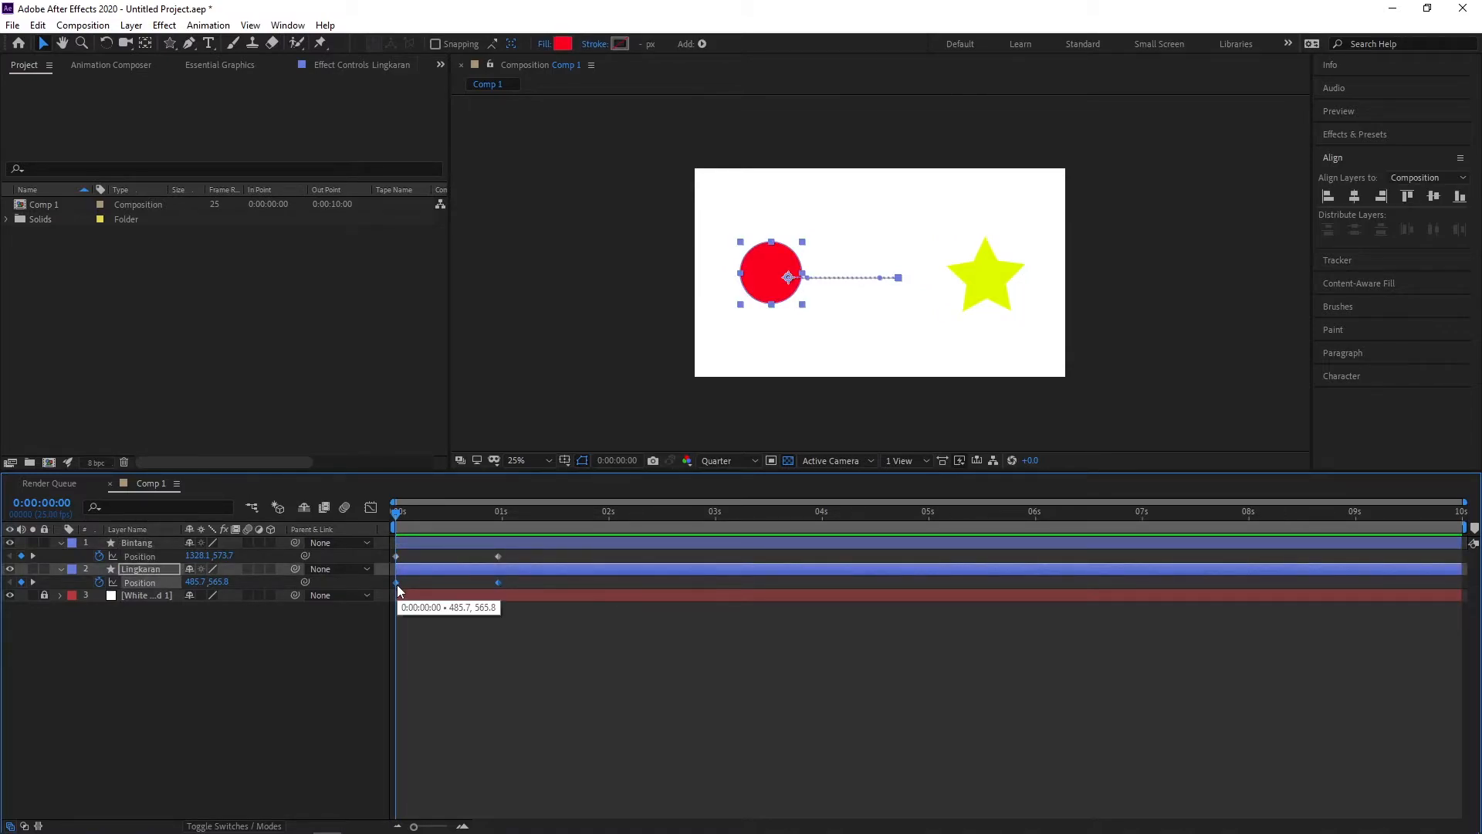
shift+click(498, 556)
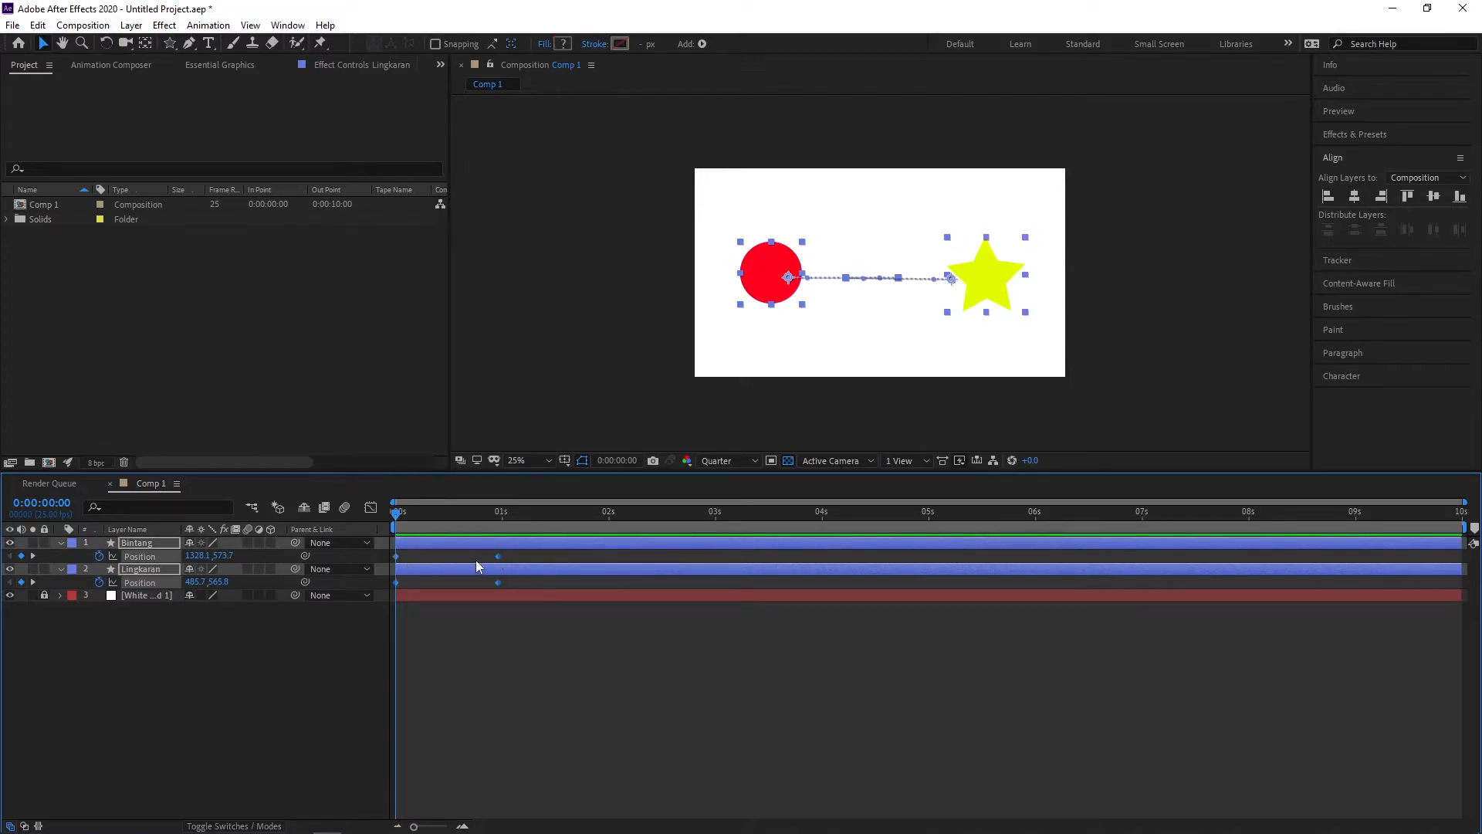
right_click(498, 557)
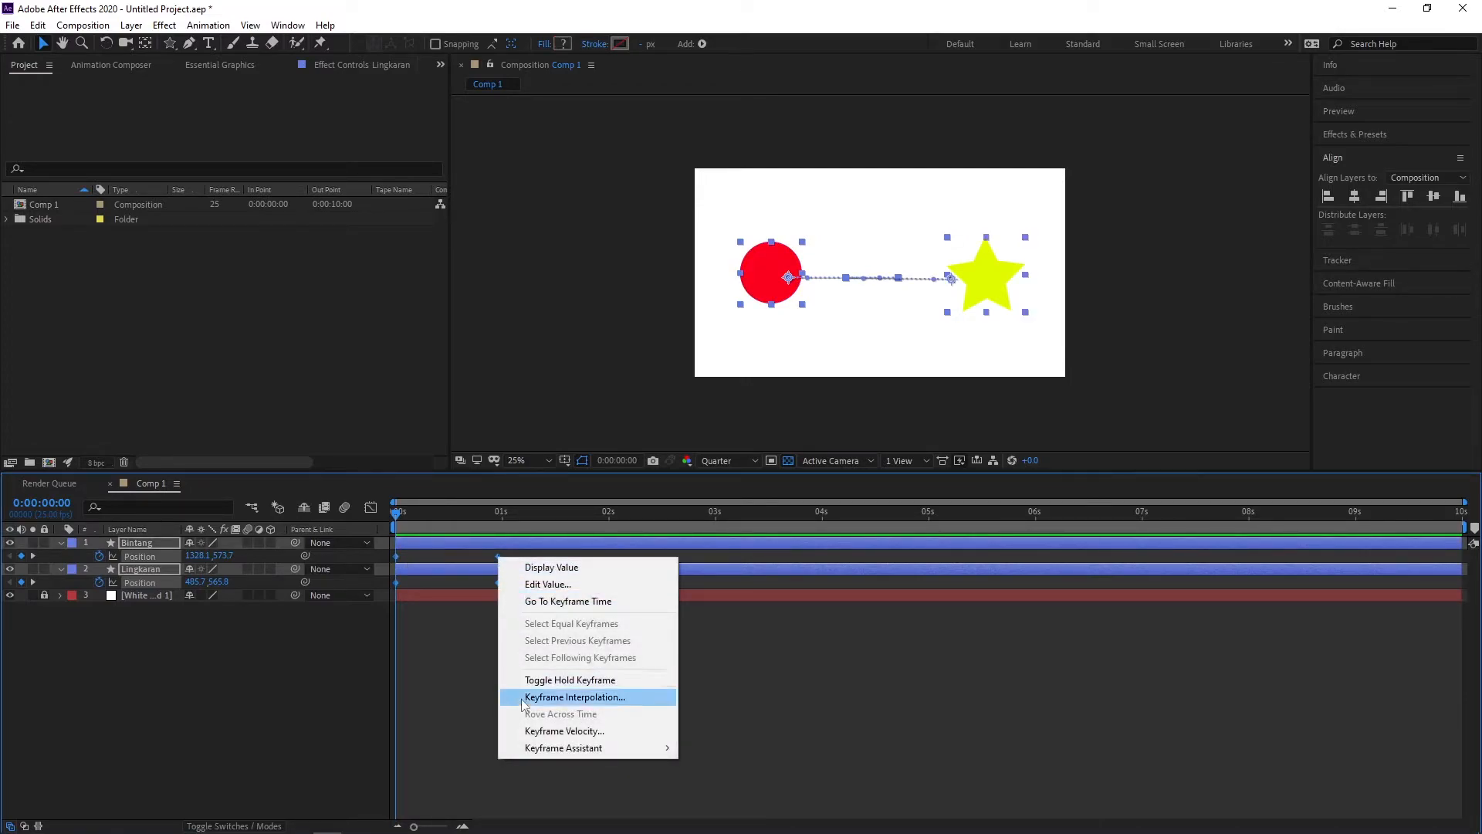
mouse_move(548, 748)
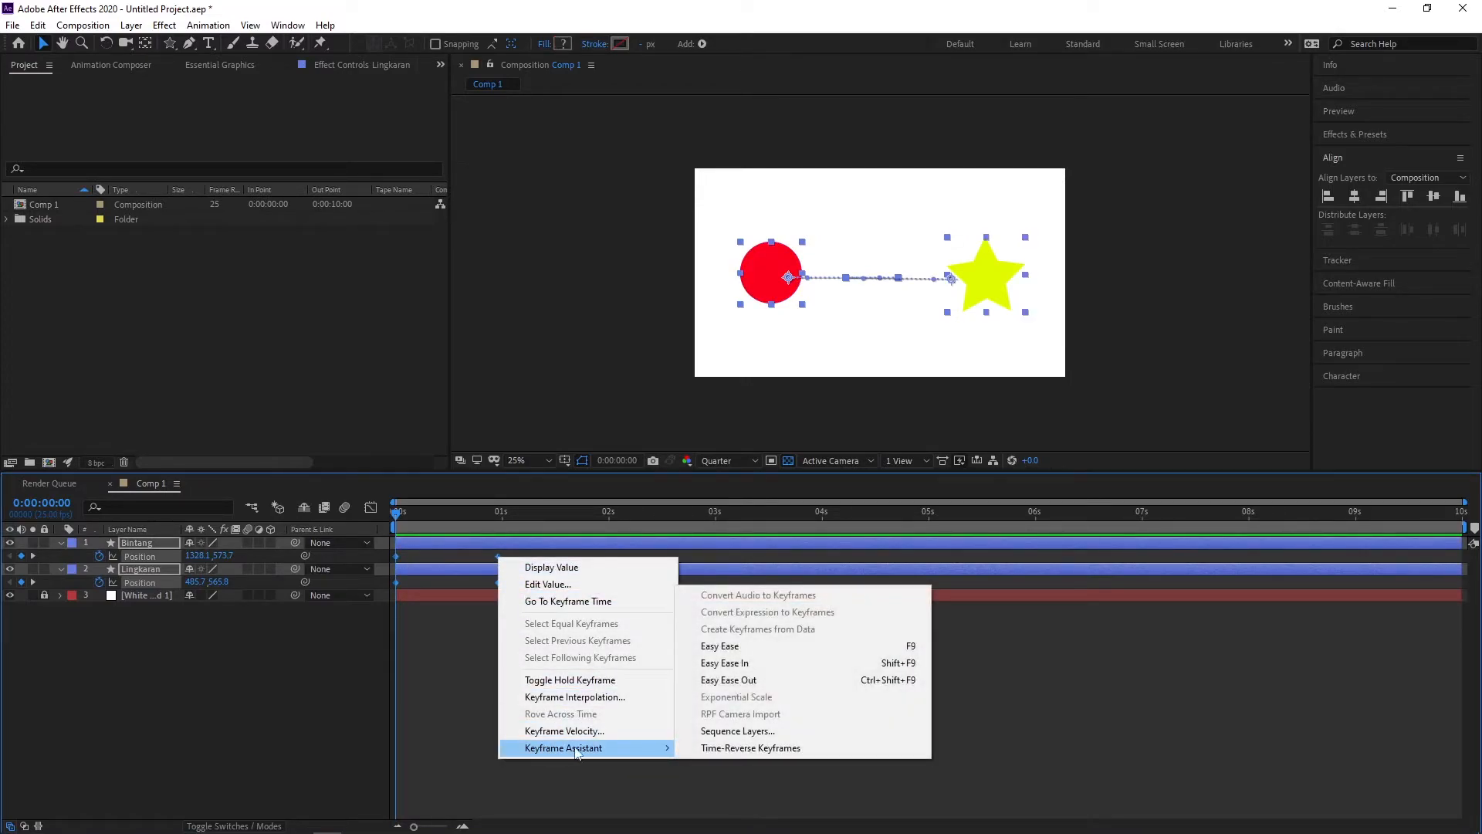
click(745, 652)
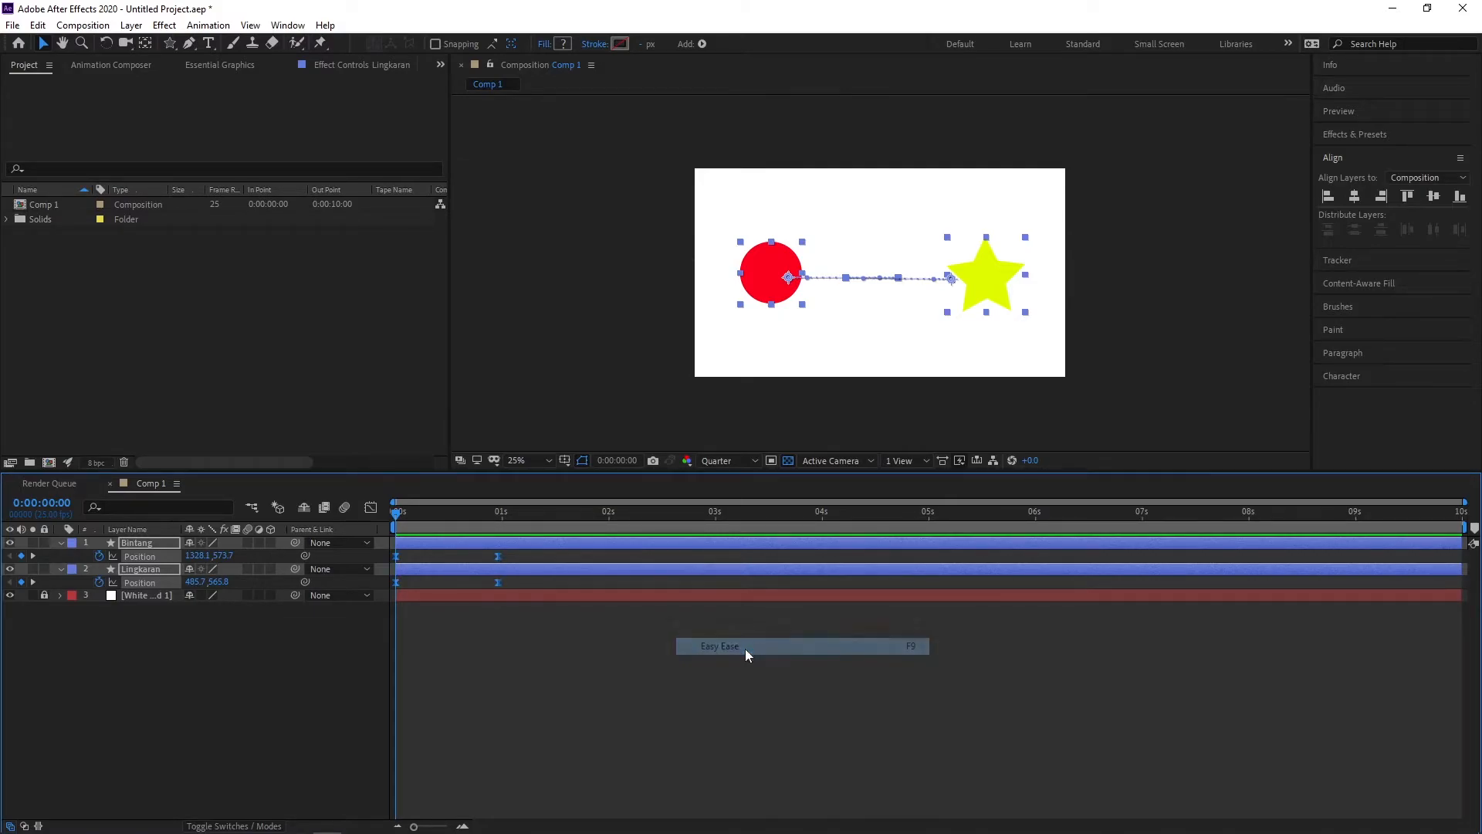
click(673, 674)
Undo the easing, reapply Easy Ease to all Position keyframes of both layers, and clear the selection.
key(ctrl+a)
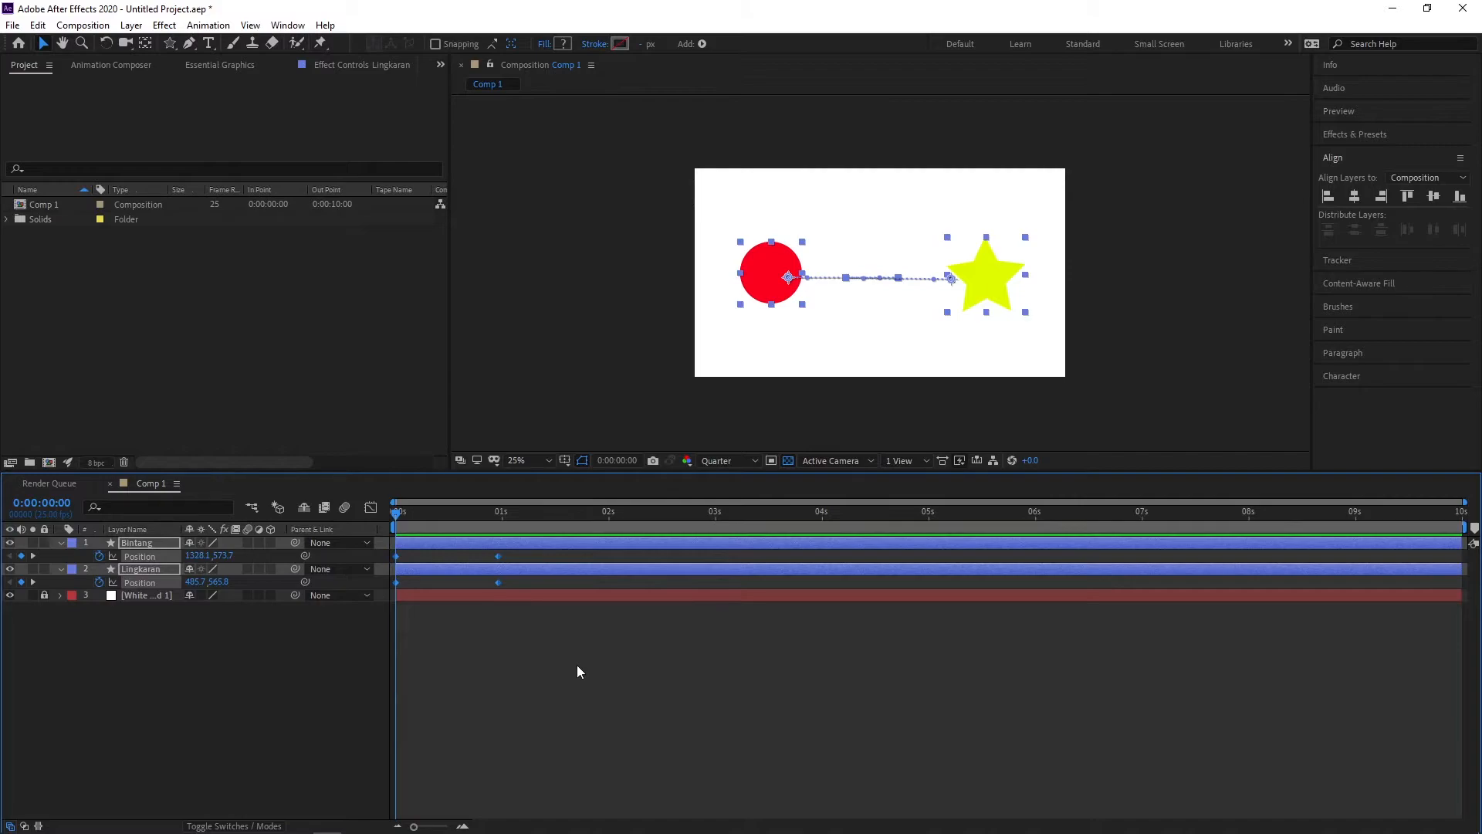
key(F9)
click(566, 646)
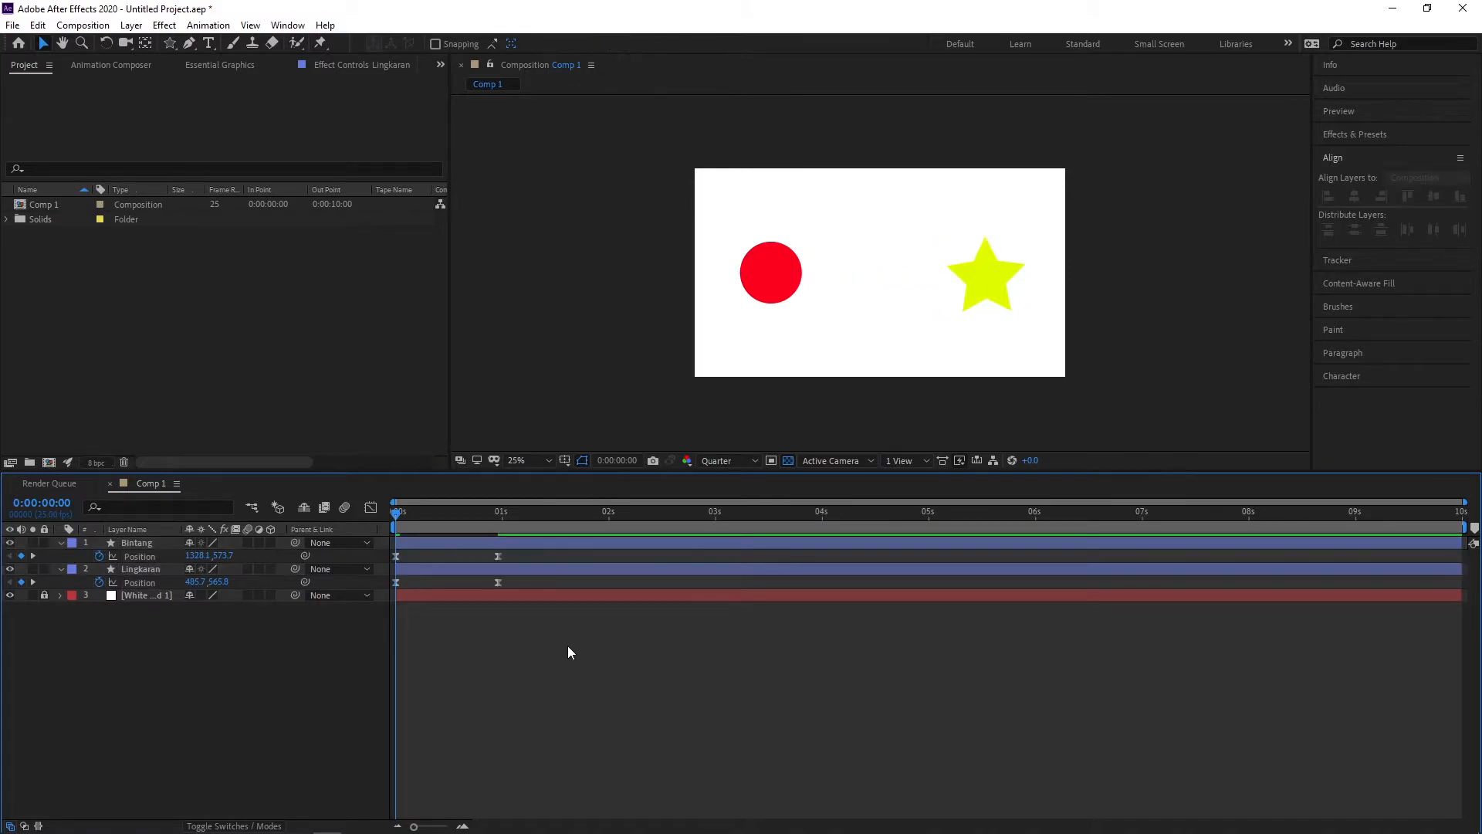
Preview the eased circle and star motion several times from the first frame, and check the shapes' meeting point at frame 24.
key(space)
key(space)
drag(436, 515, 360, 519)
key(space)
key(space)
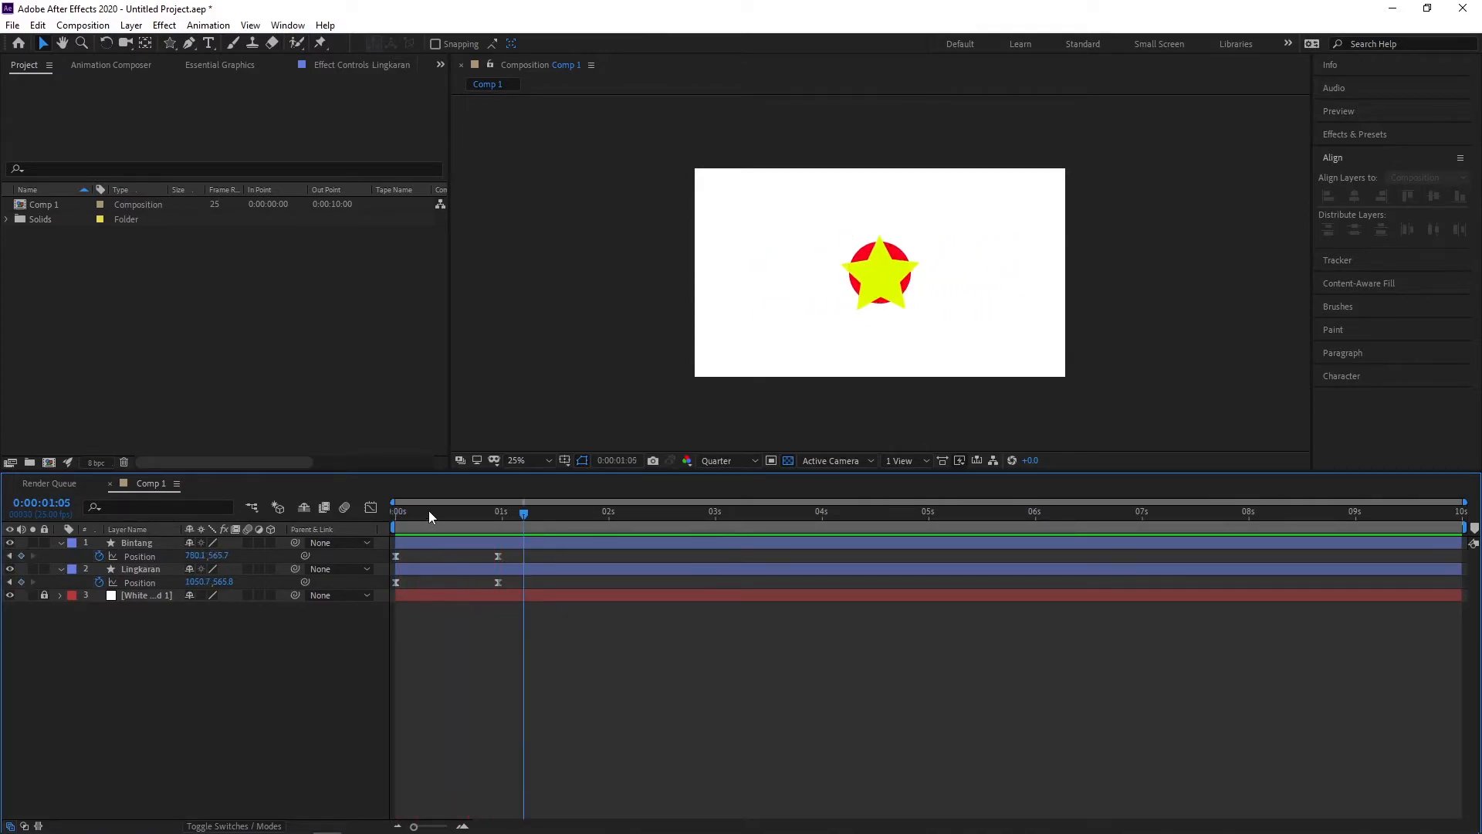
drag(428, 512, 368, 517)
key(space)
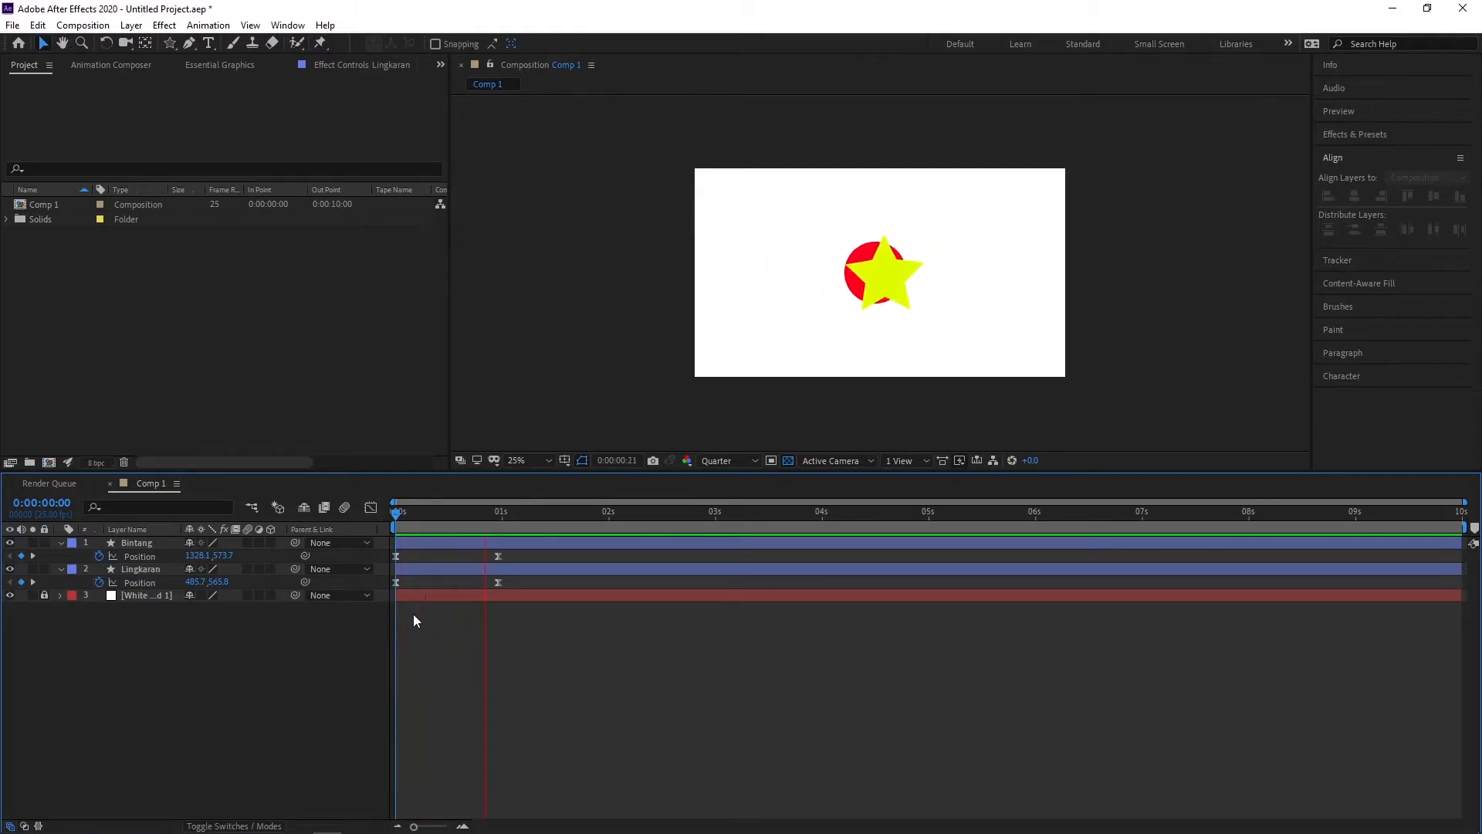
key(space)
drag(424, 510, 367, 515)
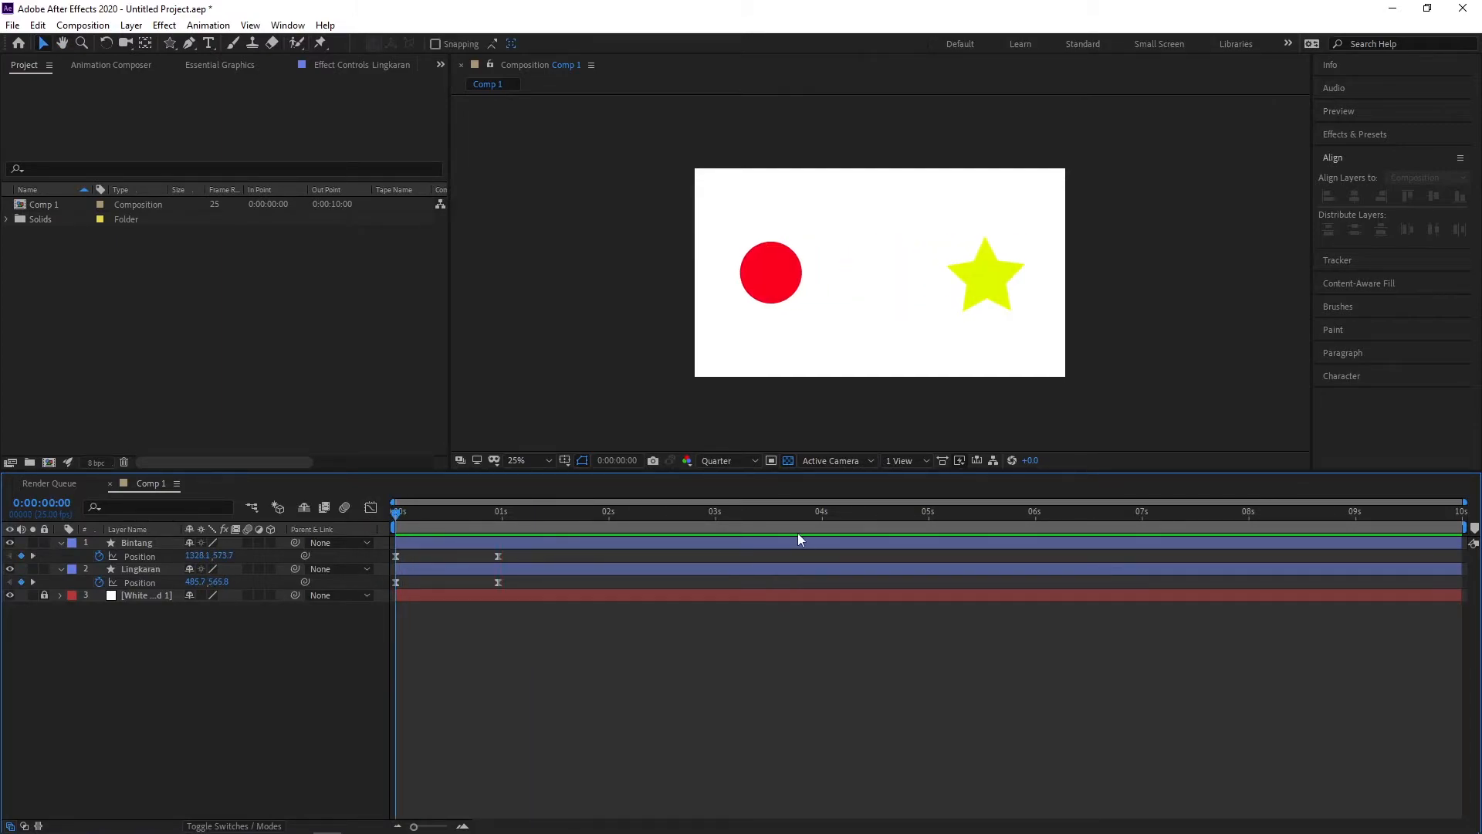
key(space)
key(space)
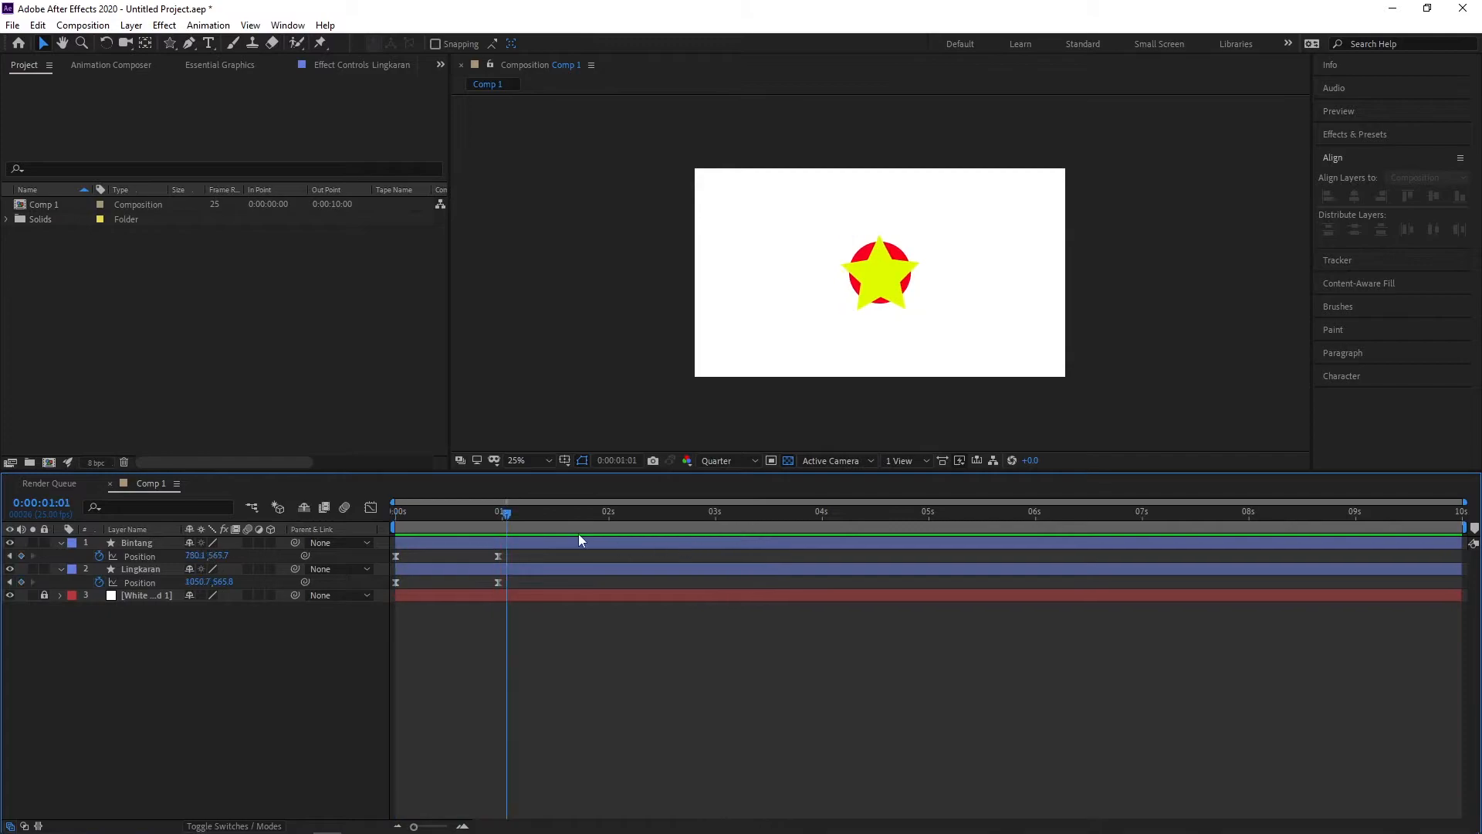
drag(503, 516, 495, 524)
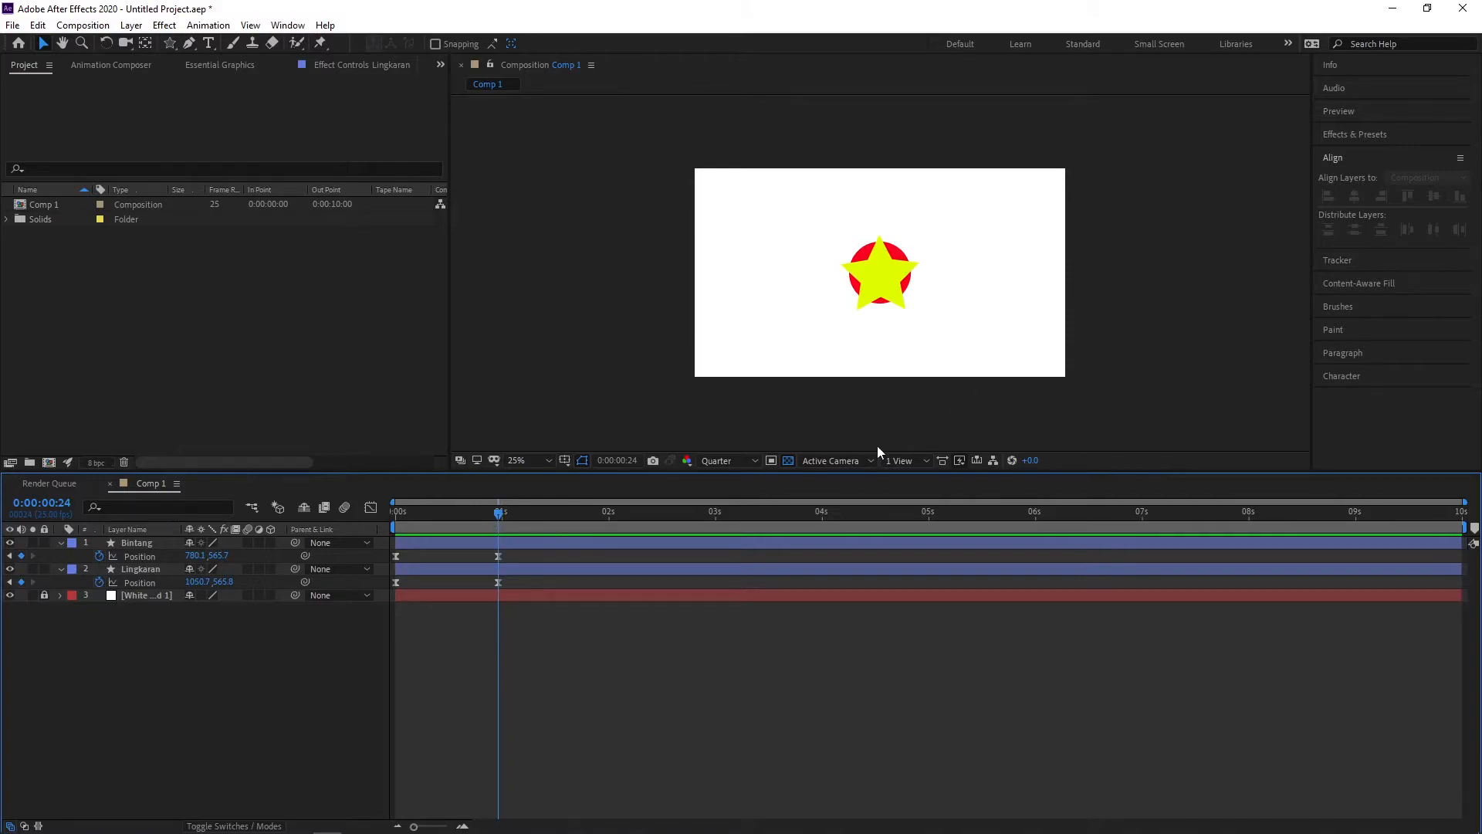
click(440, 554)
At 0 seconds, reveal Bintang's Transform properties, enable Rotation keyframing, and move the Rotation keyframe to about 1 second.
drag(445, 512, 396, 512)
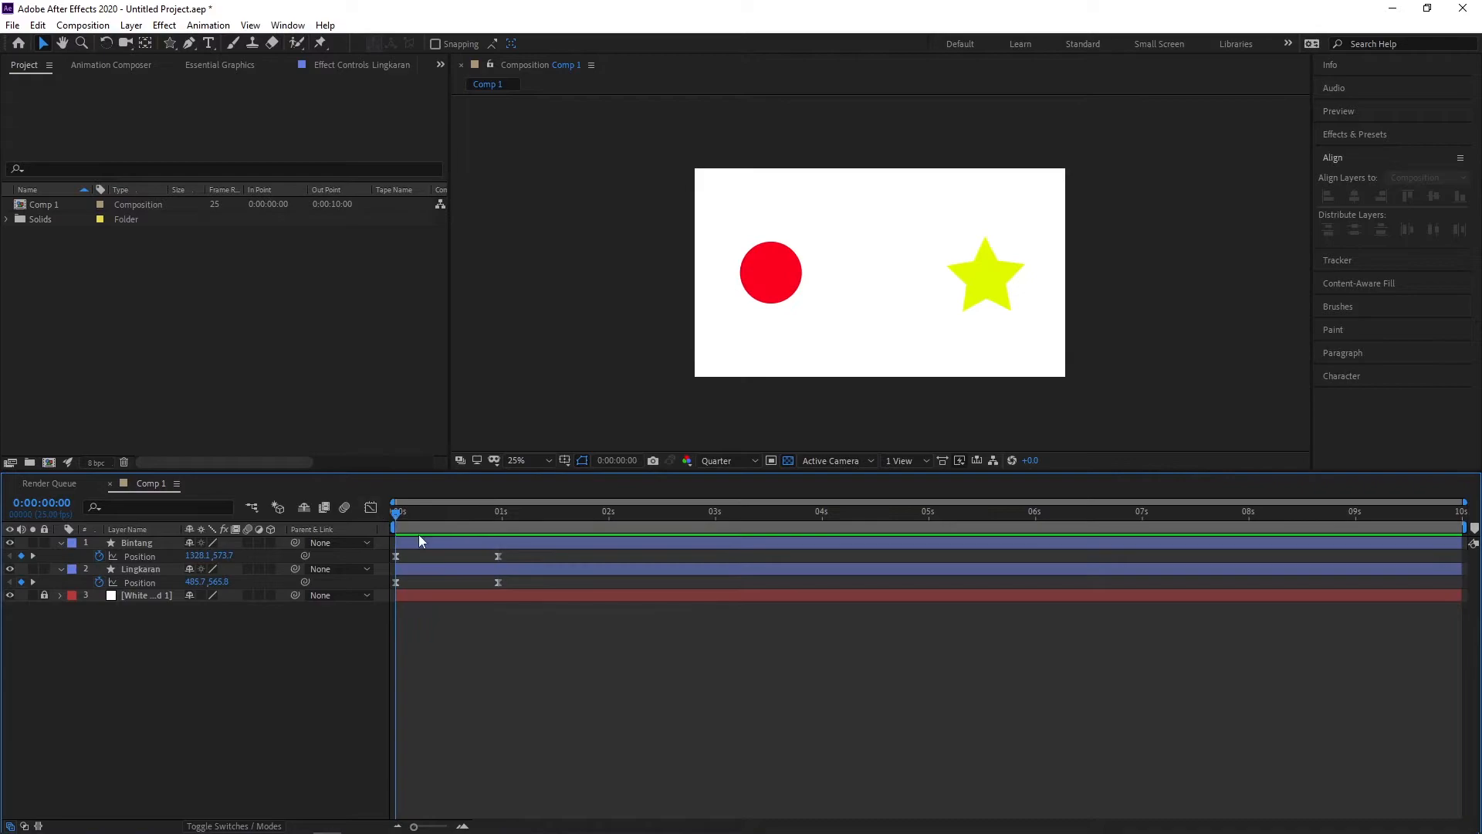
click(418, 543)
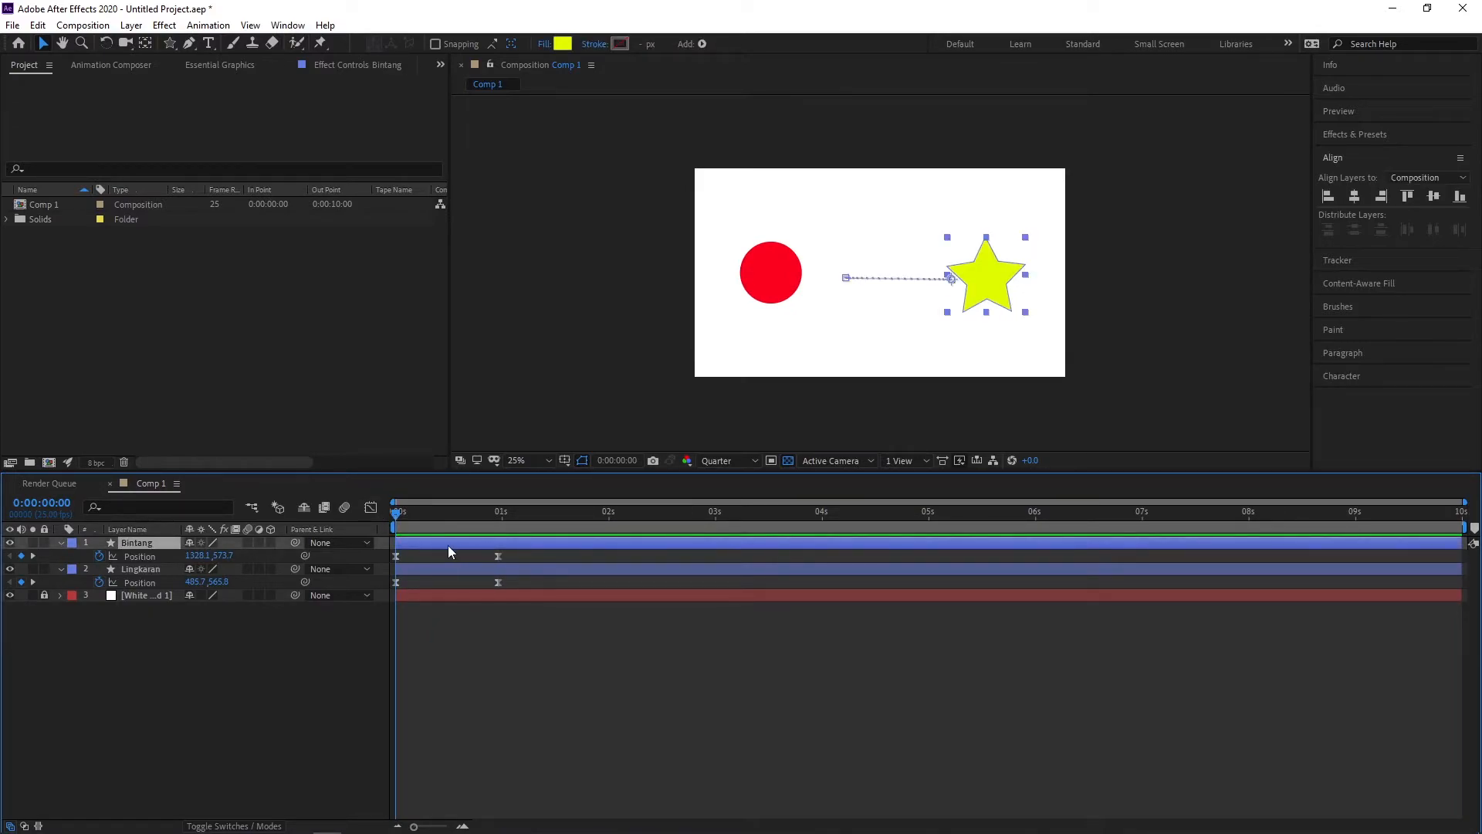
key(r)
click(61, 544)
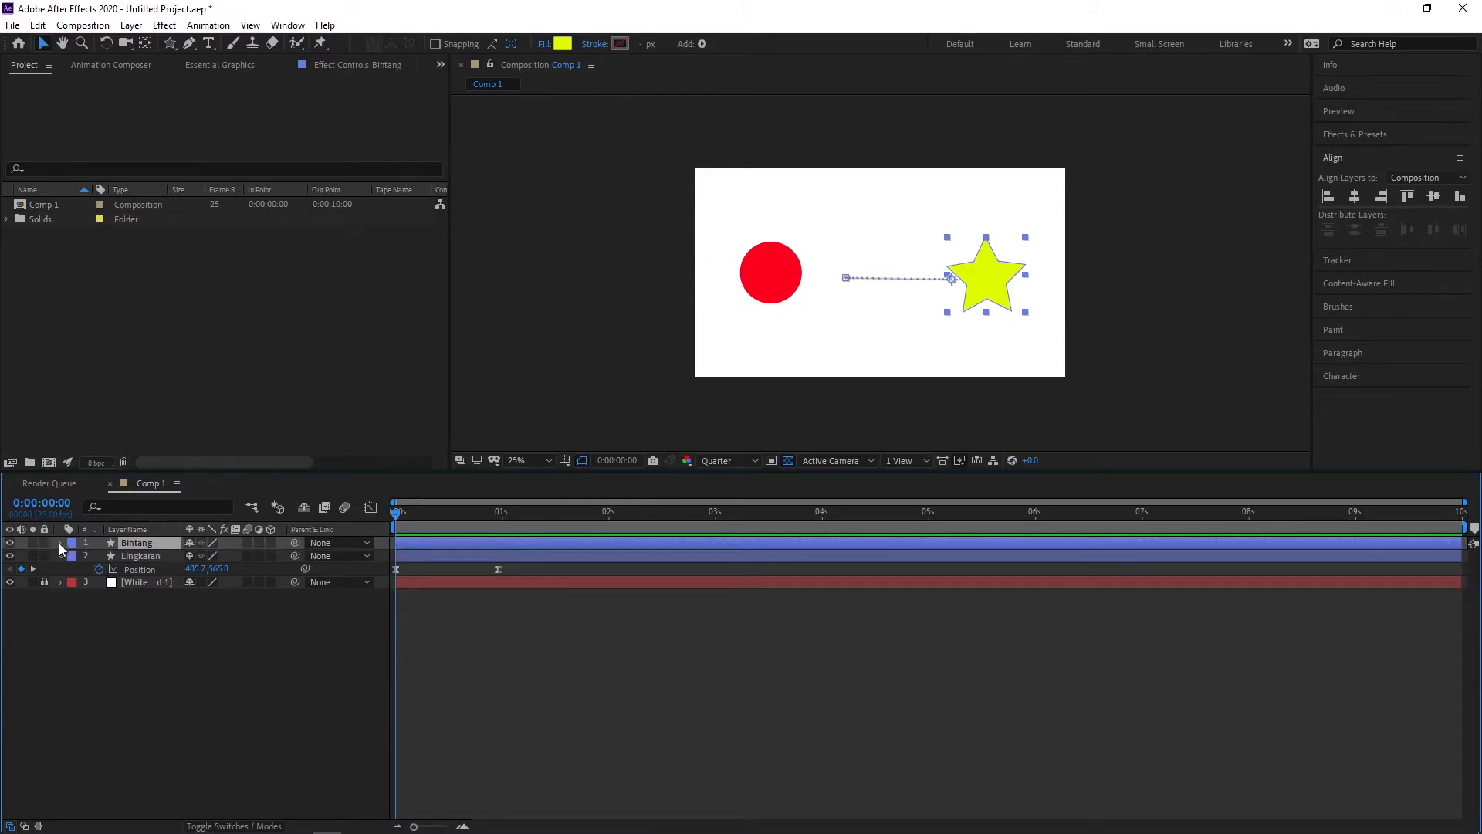
click(59, 544)
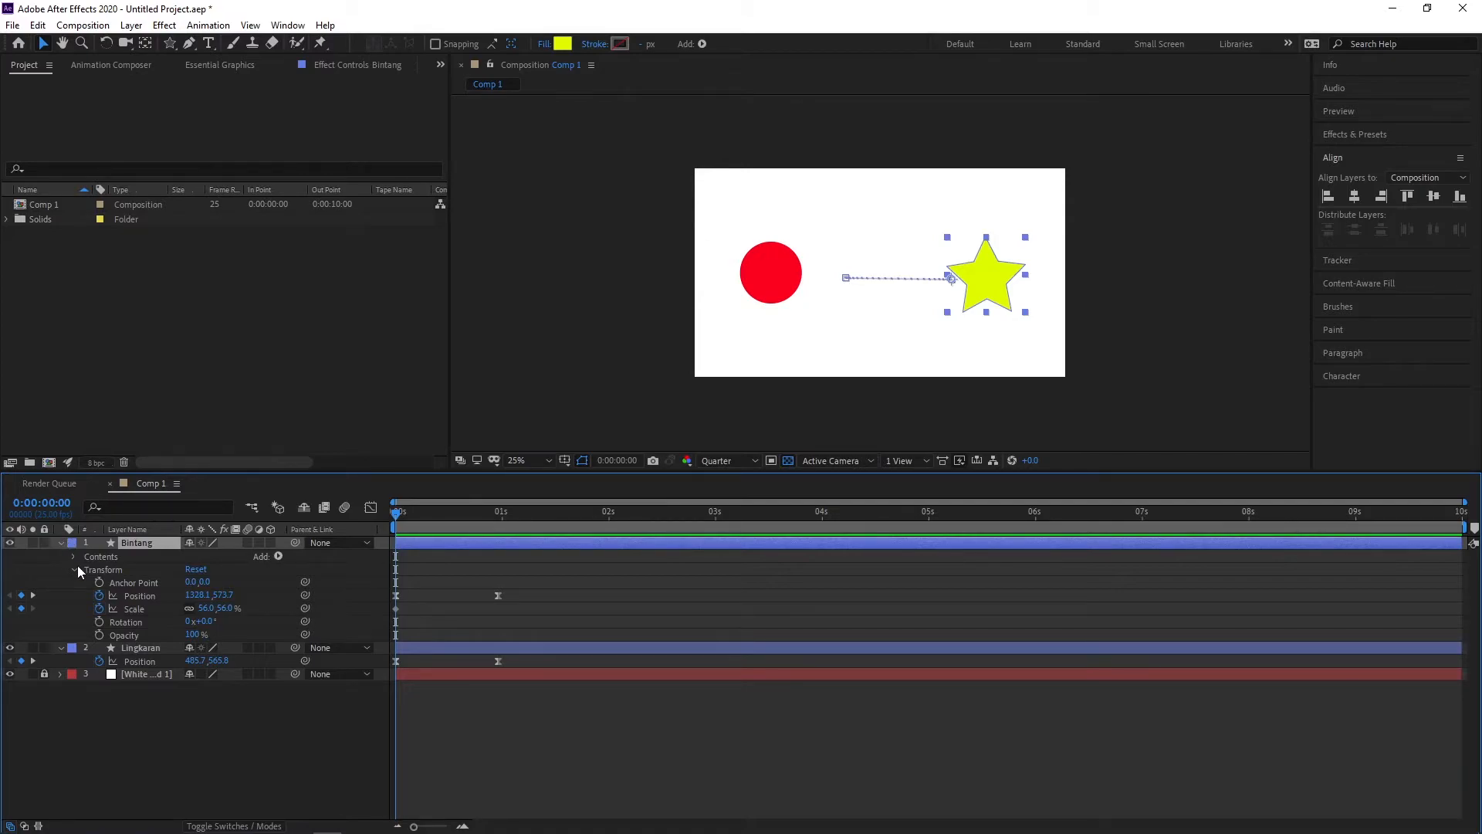
click(133, 624)
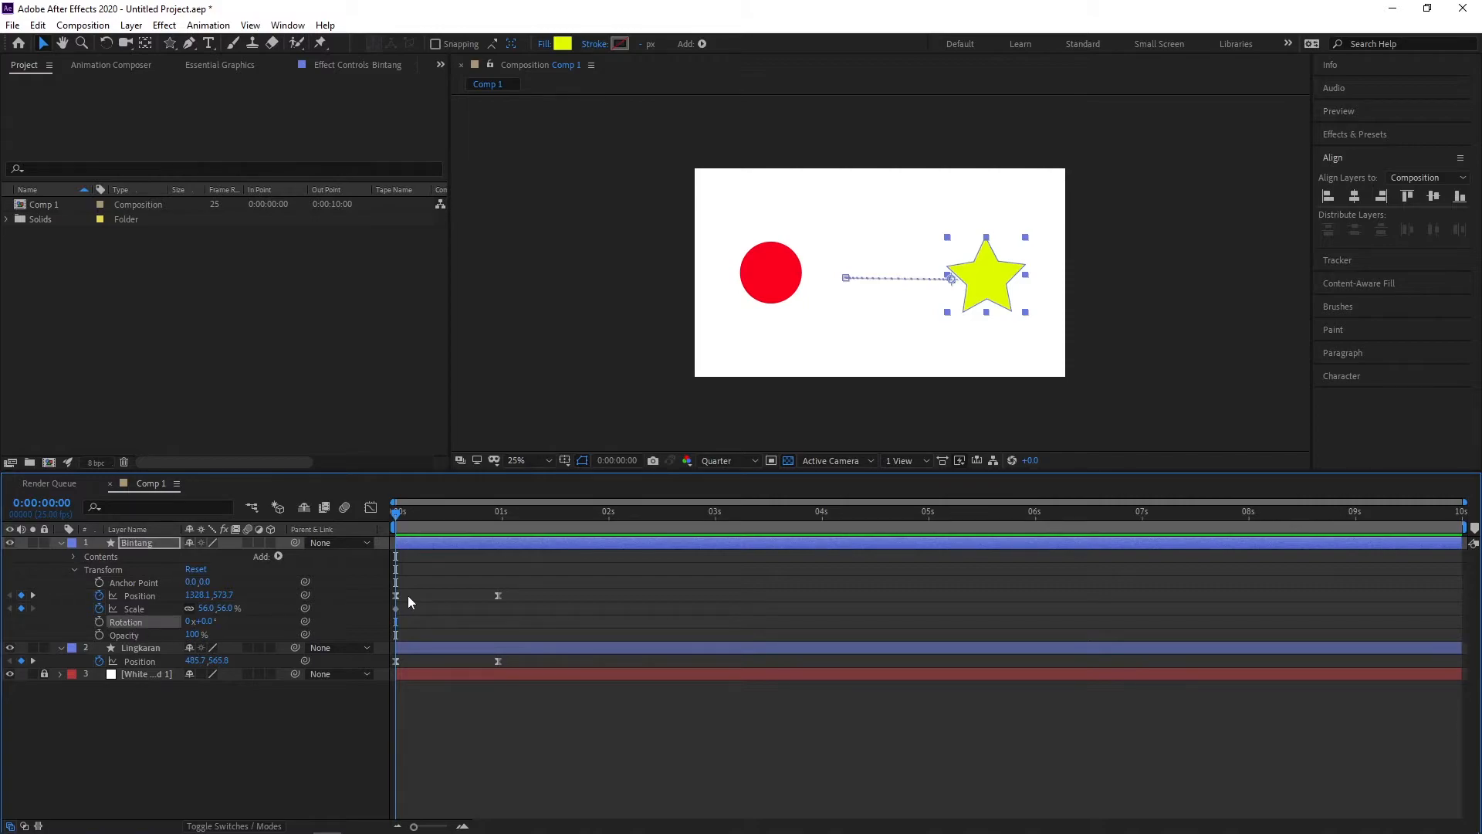
click(99, 621)
drag(495, 618, 498, 621)
Try rotating Bintang to 3x+87° at 0 seconds, and undo the rotation.
drag(205, 629, 1103, 622)
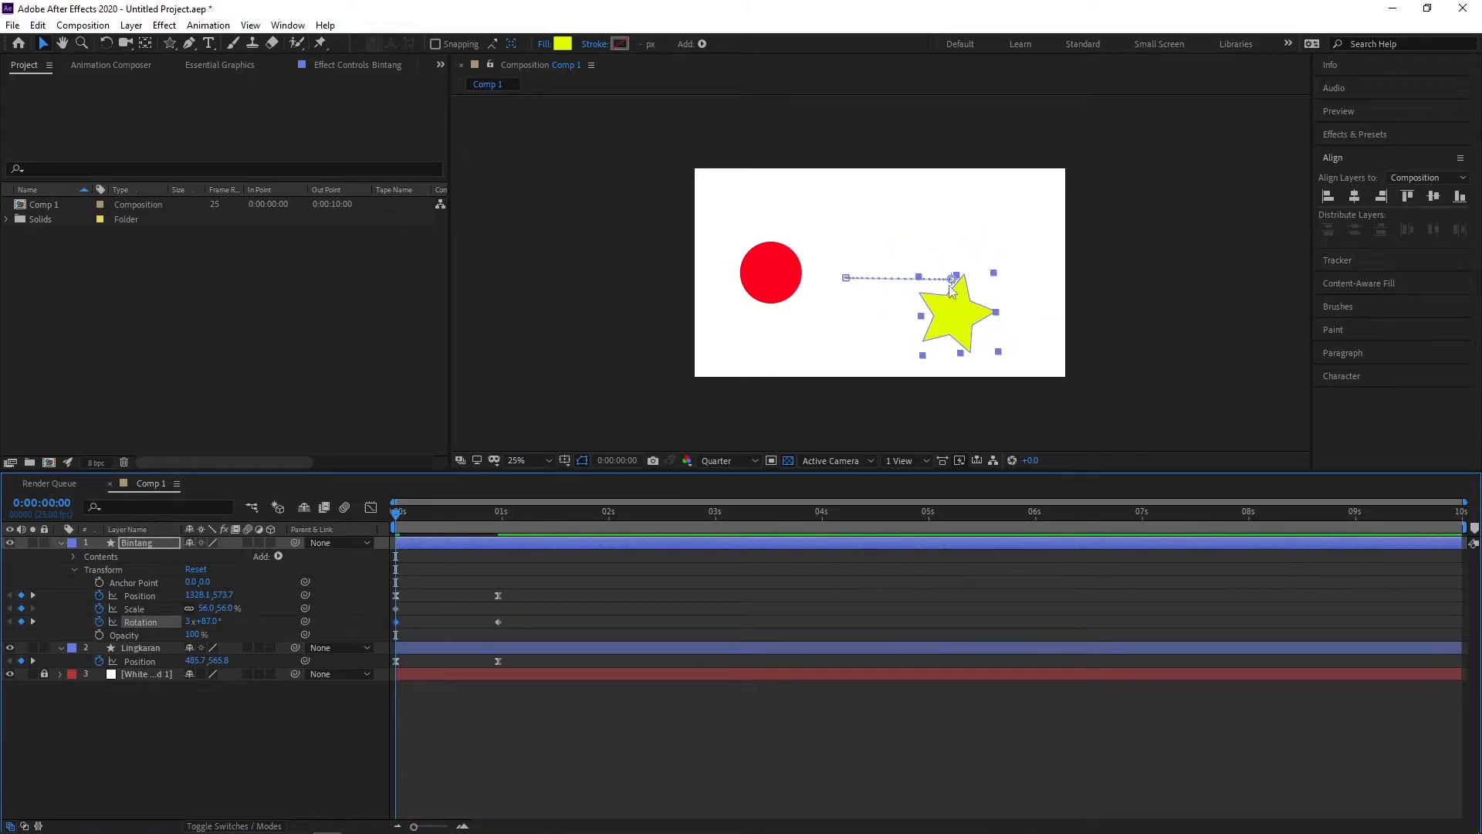
key(ctrl+z)
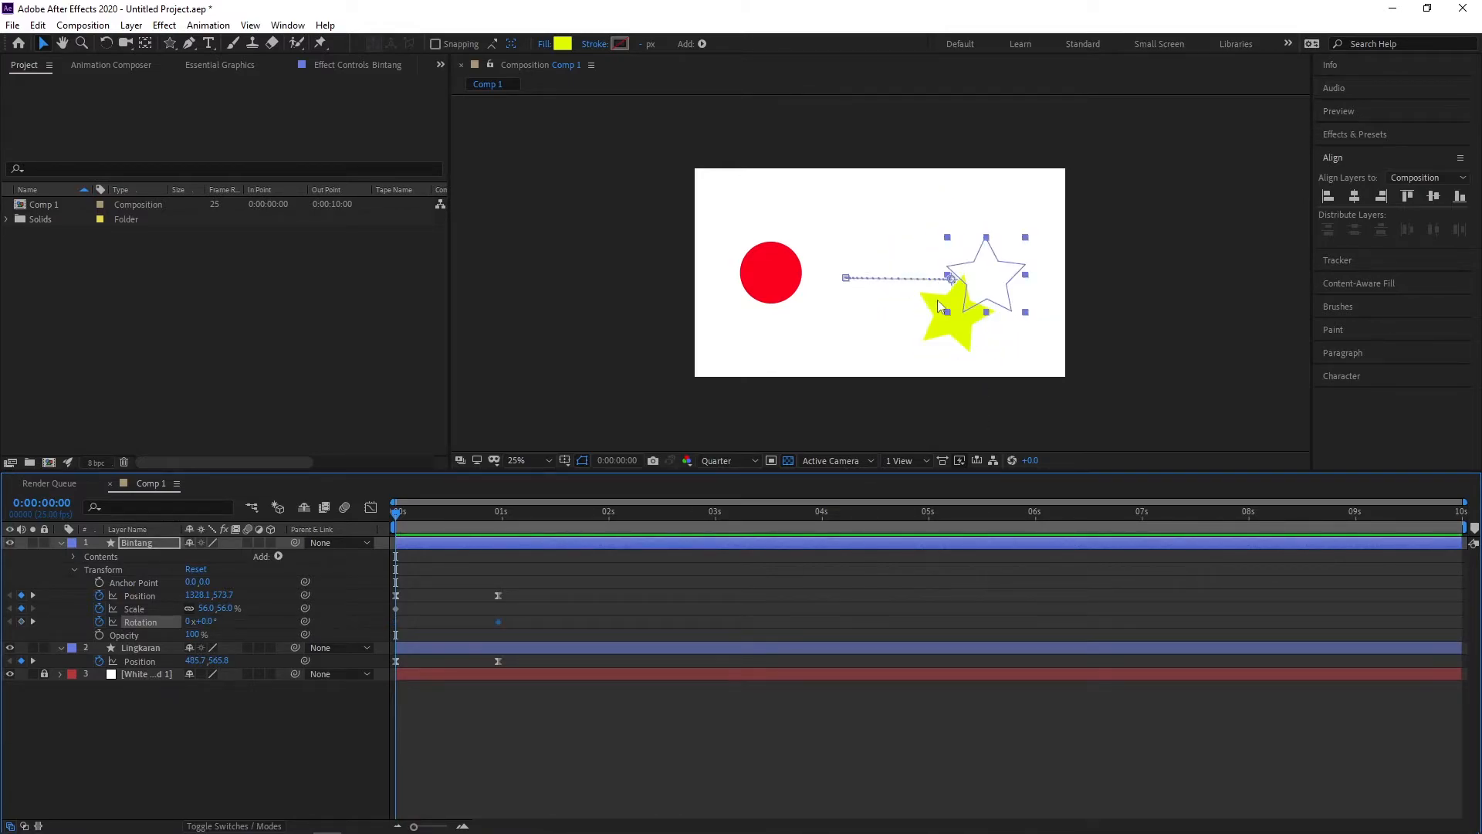
Move Bintang's anchor point to the center of the star, at about 323, 0, with the Pan Behind tool.
scroll(1096, 251, up, 4)
drag(1180, 271, 725, 284)
drag(1025, 241, 800, 262)
scroll(892, 263, down, 1)
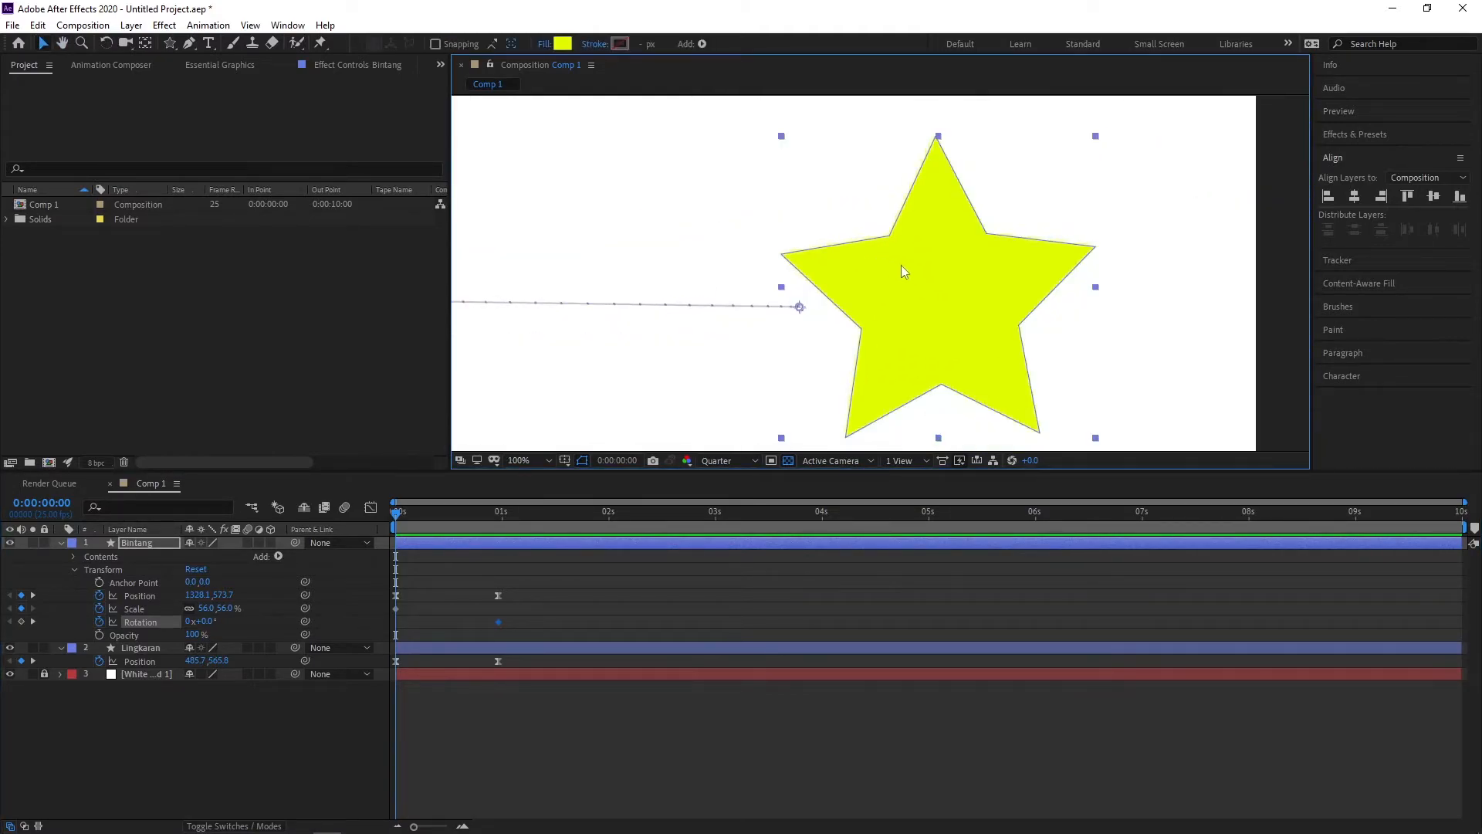
drag(1032, 278, 986, 272)
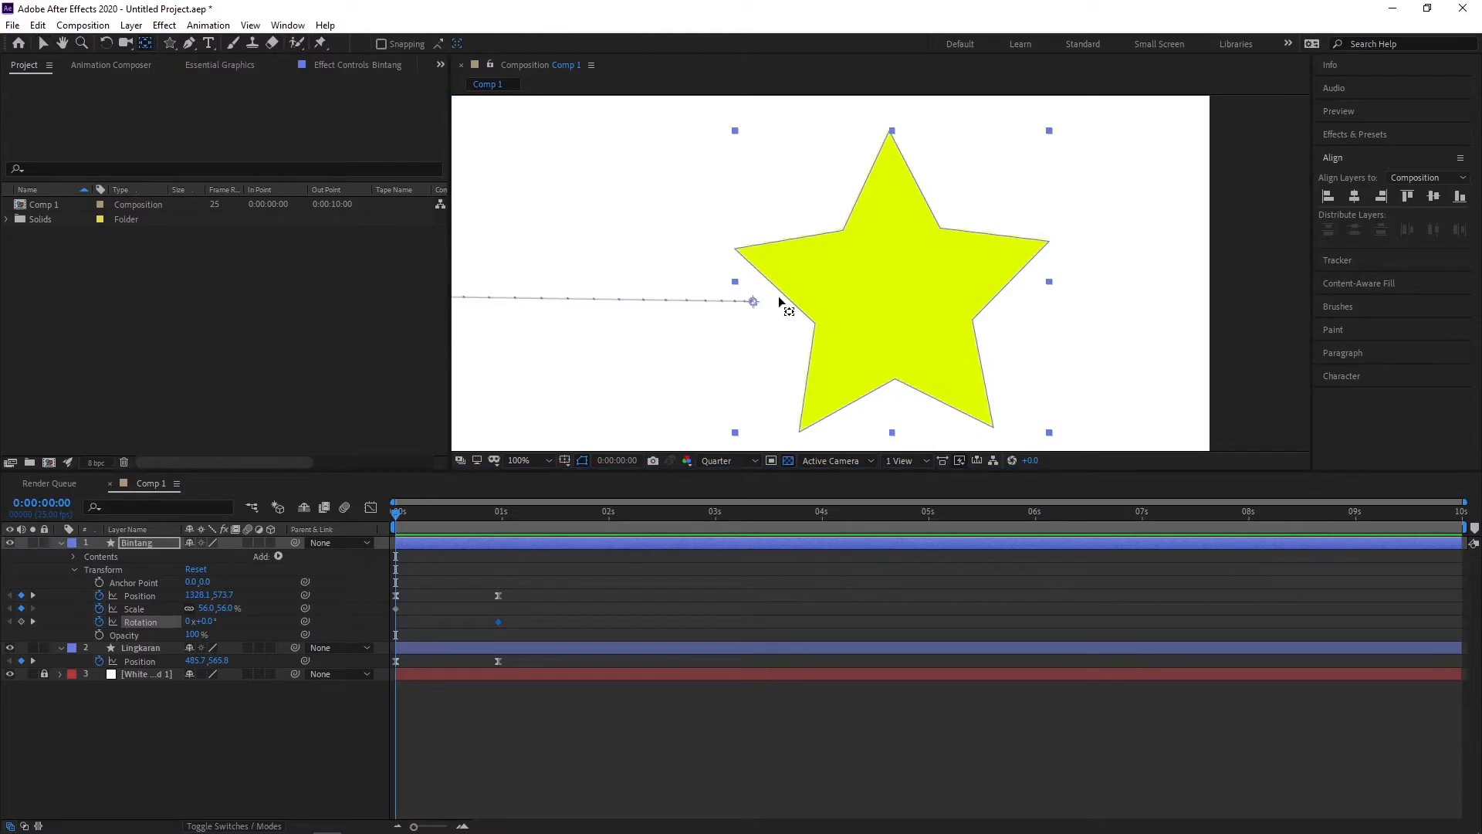
click(827, 301)
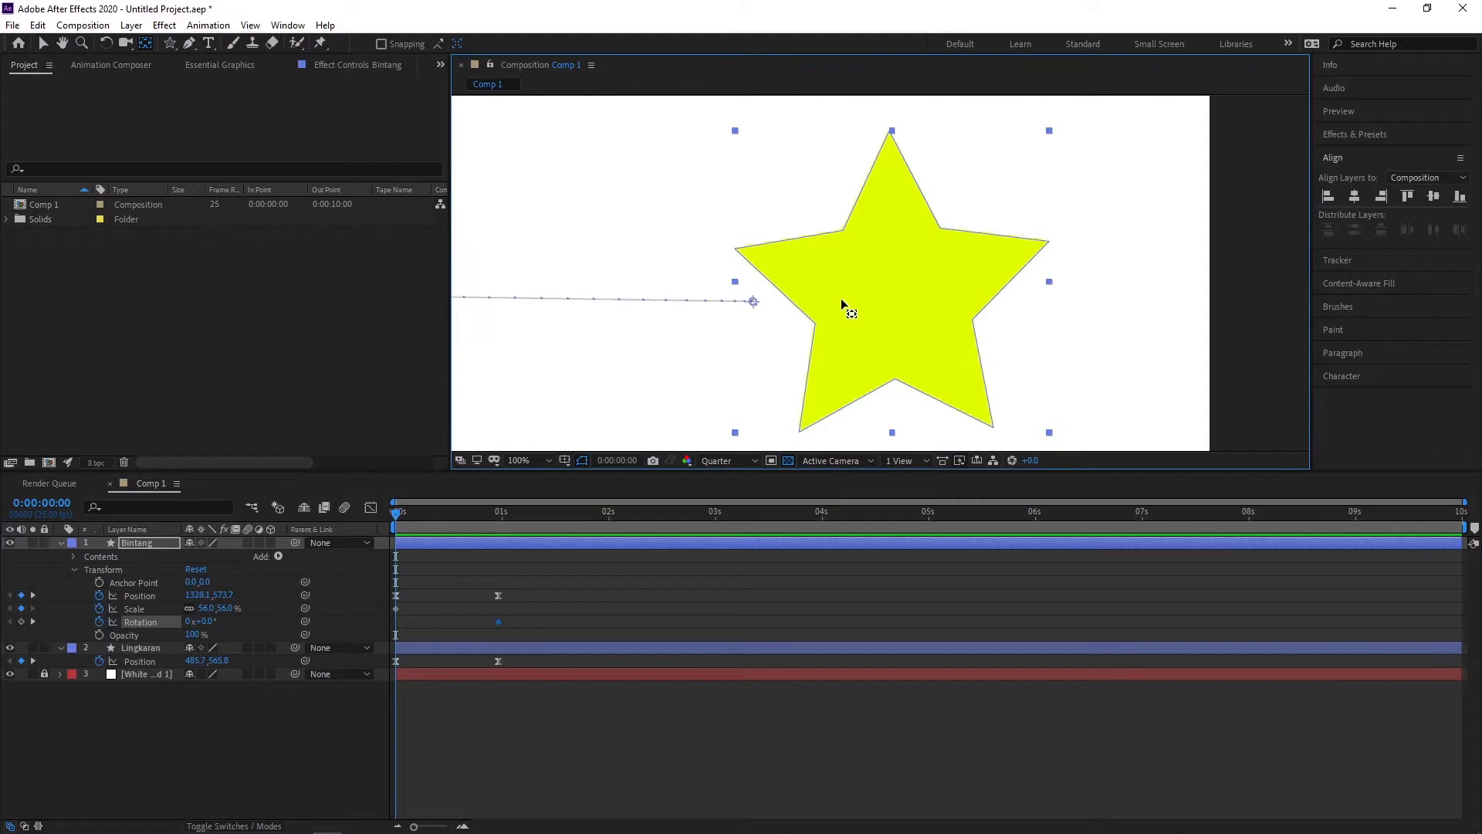
click(753, 301)
drag(754, 303, 893, 312)
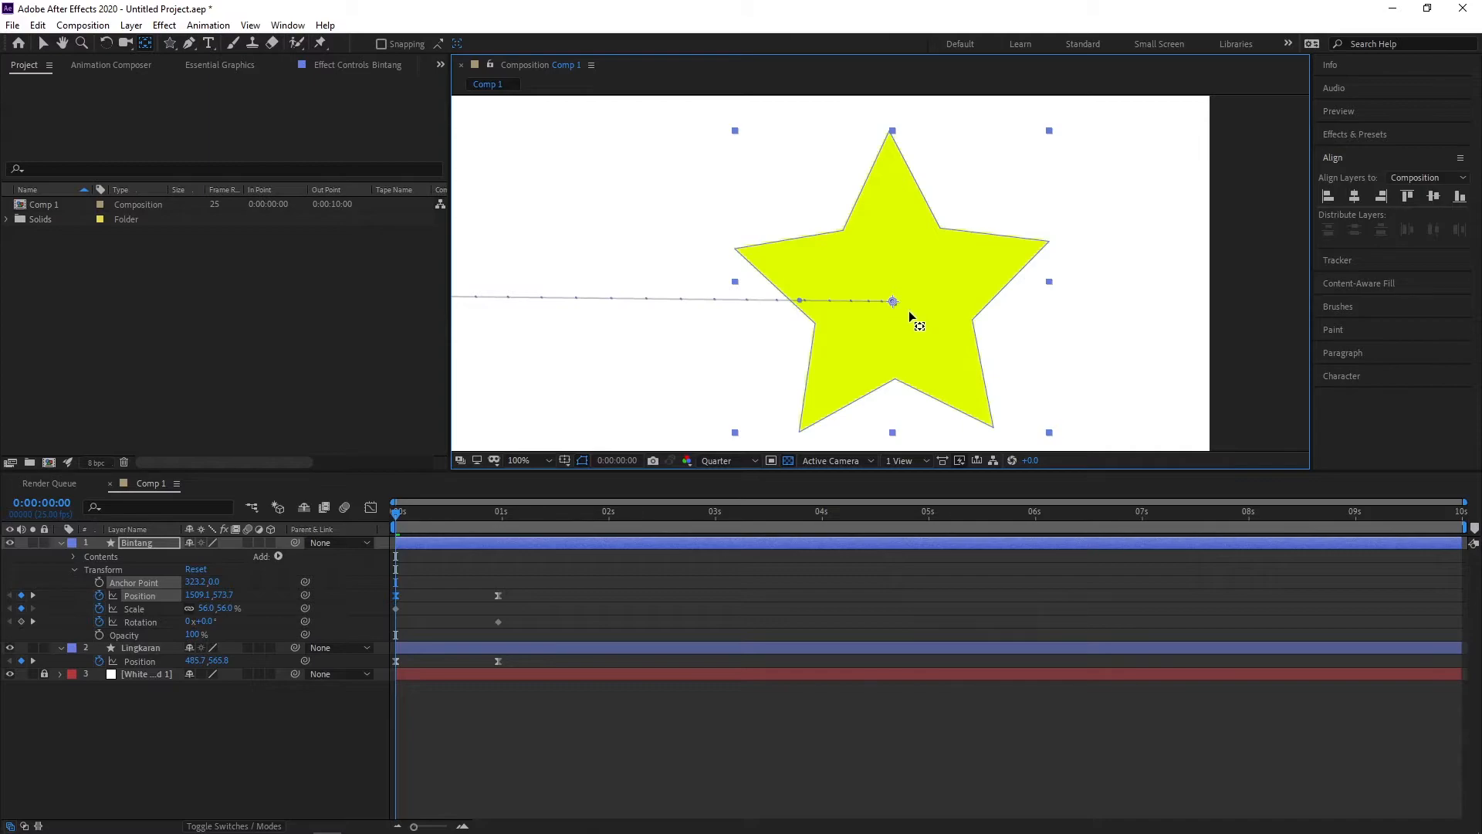
scroll(965, 297, down, 4)
scroll(910, 289, up, 2)
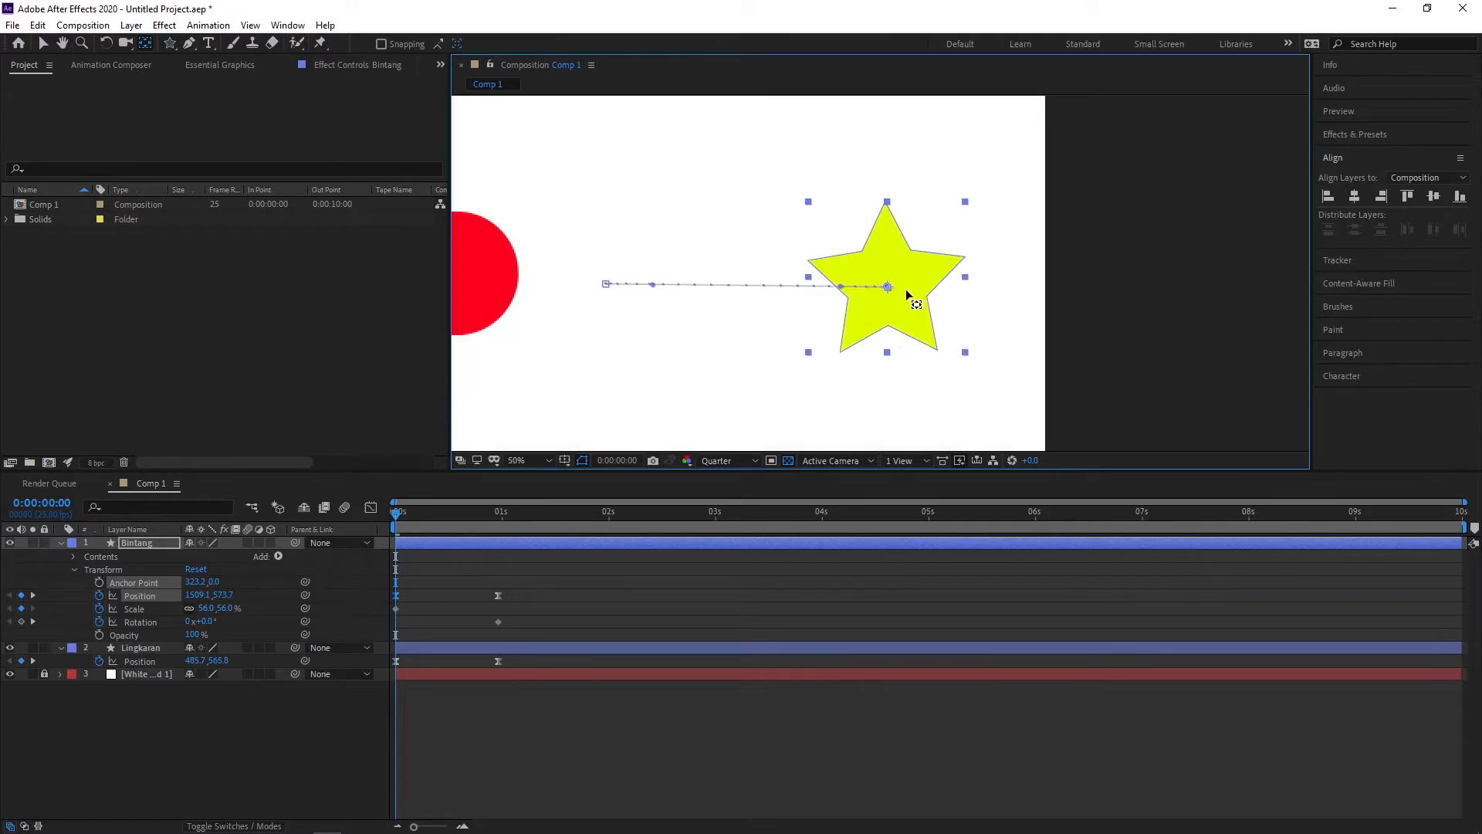
Set Bintang's Rotation at 0 seconds to 1x+135°, undoing a first trial rotation.
drag(202, 624, 538, 628)
key(ctrl+z)
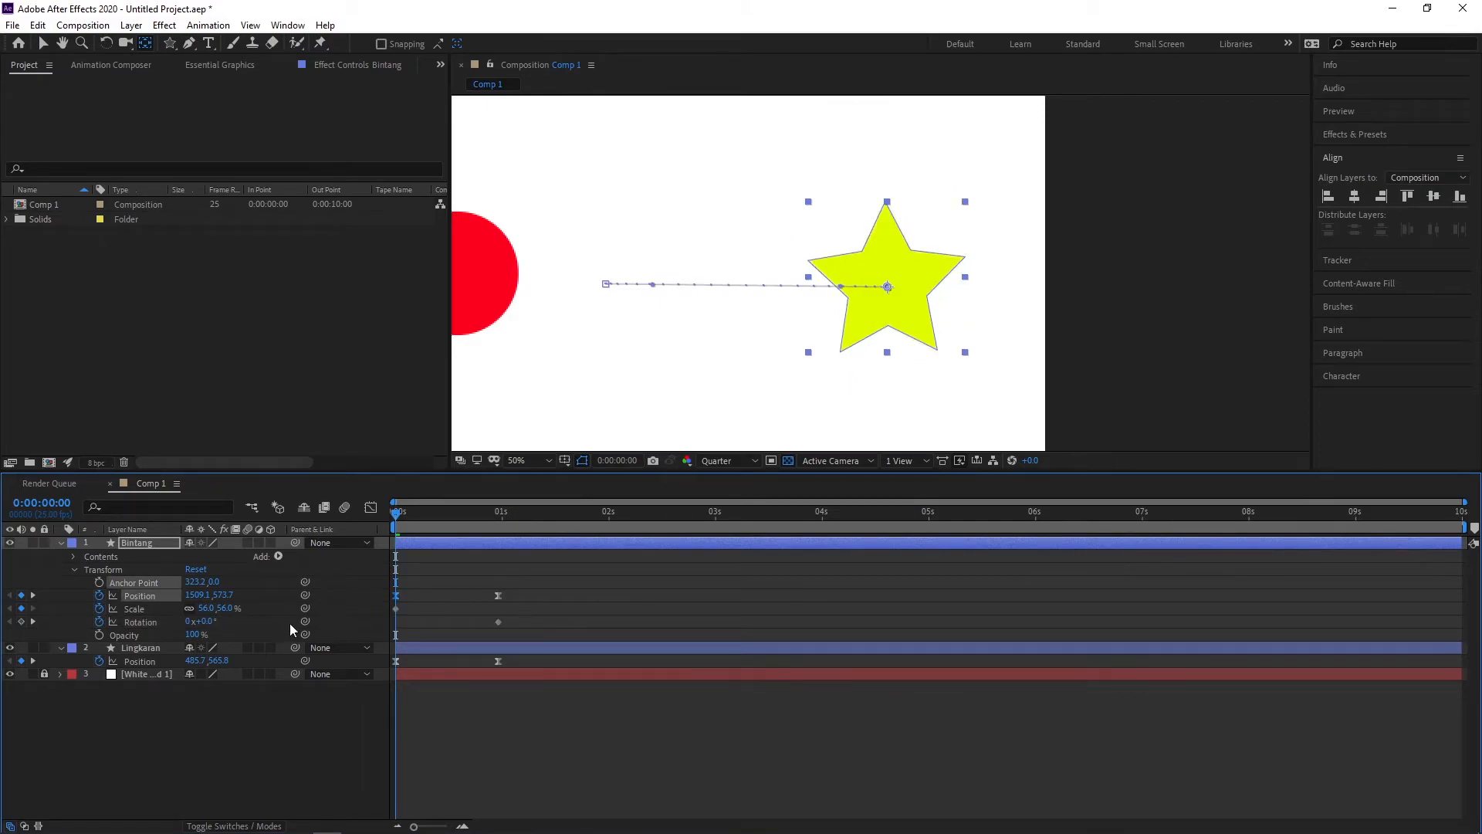
drag(198, 623, 597, 631)
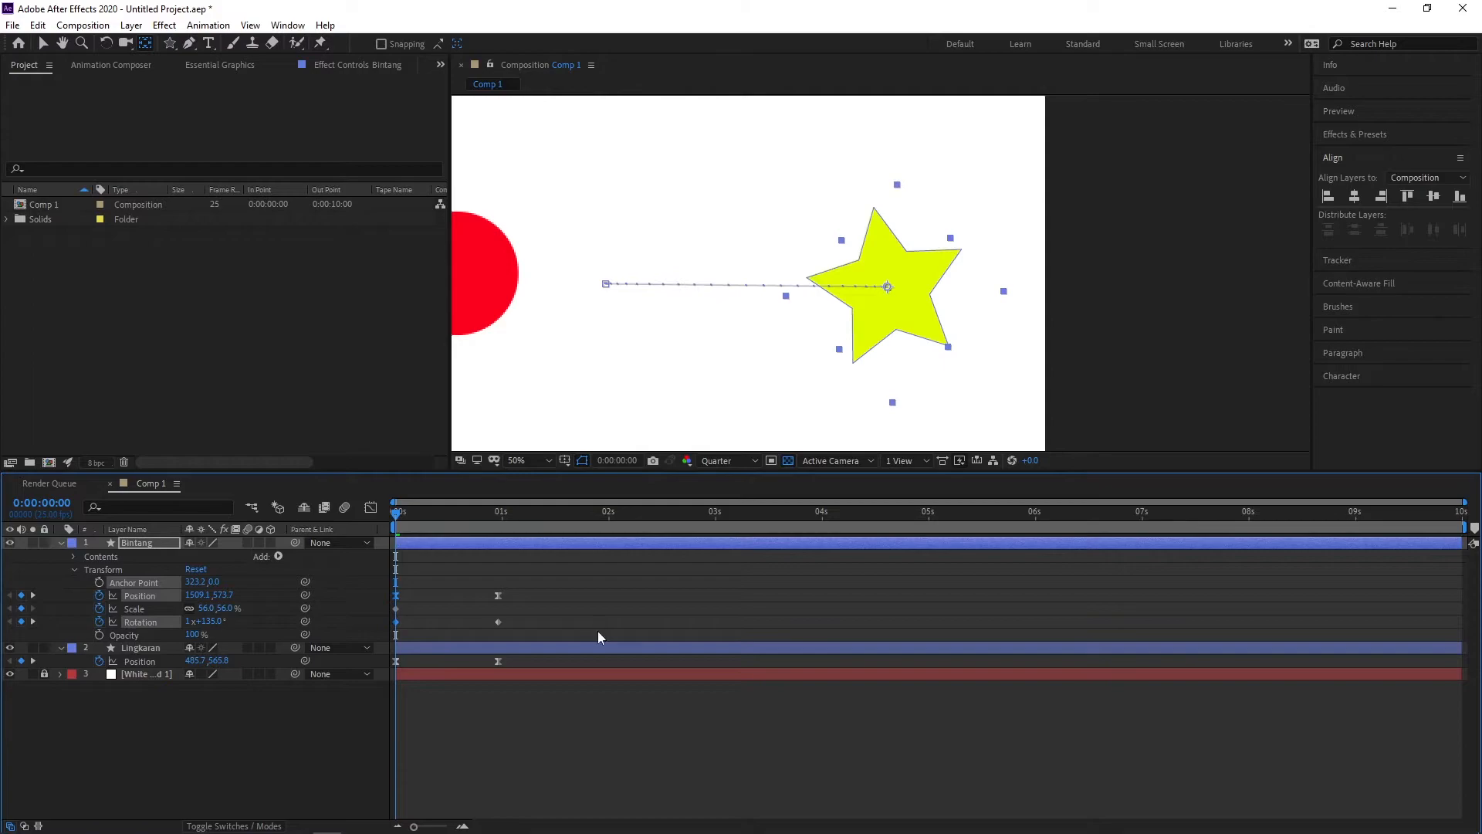
Preview the animation with the star's rotation and inspect how the star and circle meet at 0:00:01:15.
key(space)
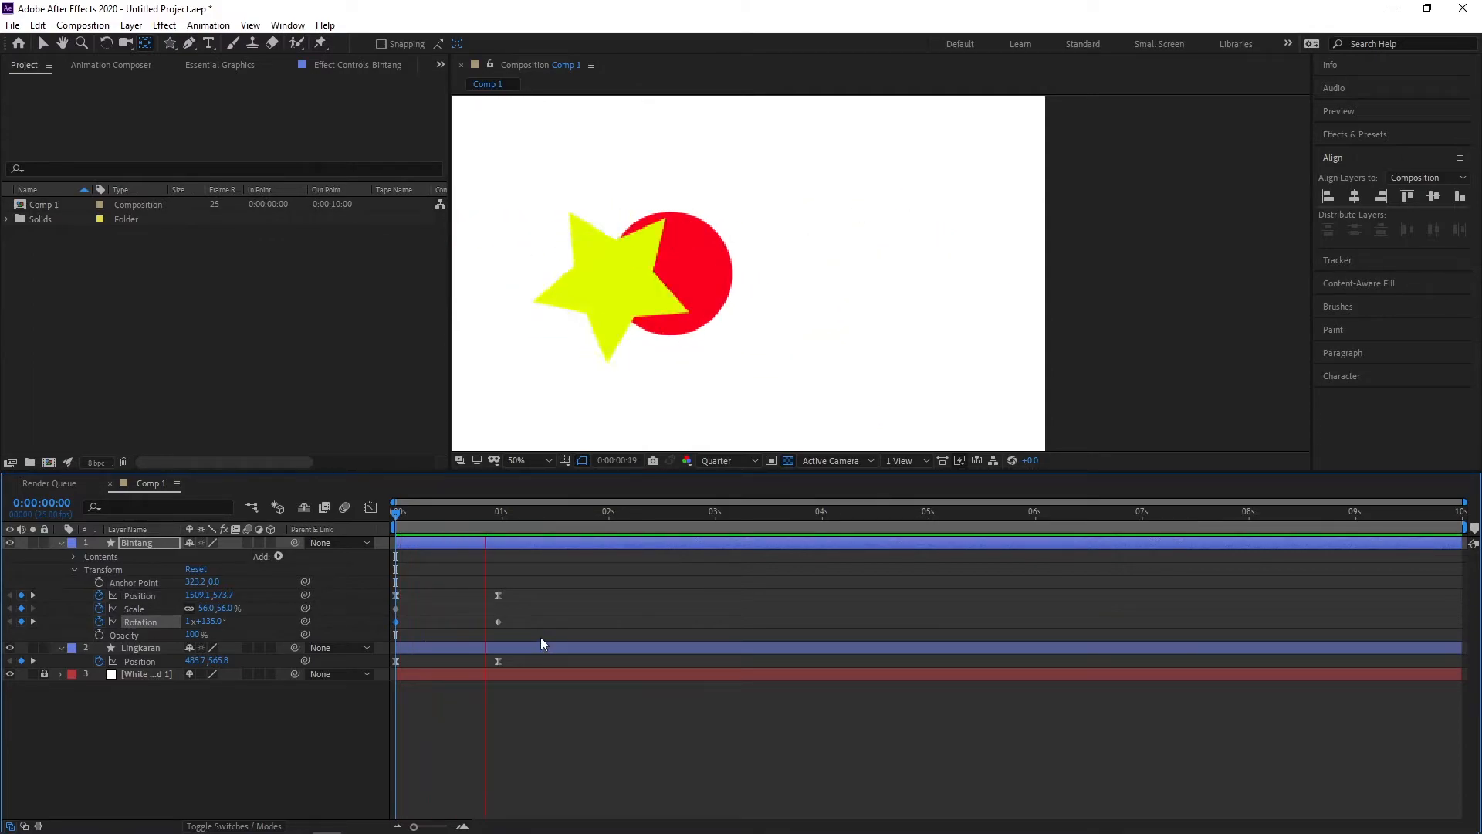
key(space)
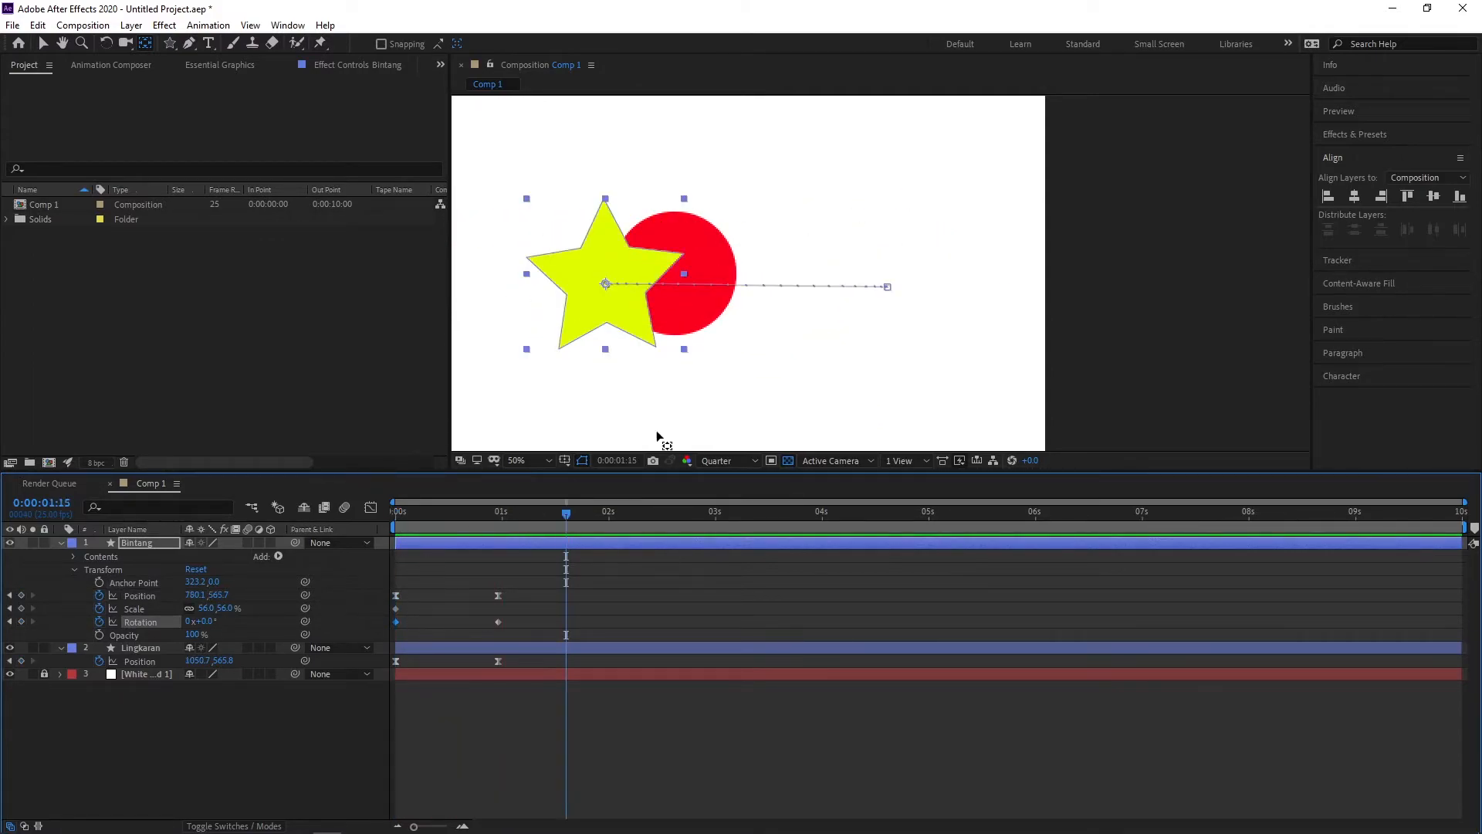
scroll(641, 276, down, 2)
scroll(756, 267, up, 4)
scroll(711, 287, down, 4)
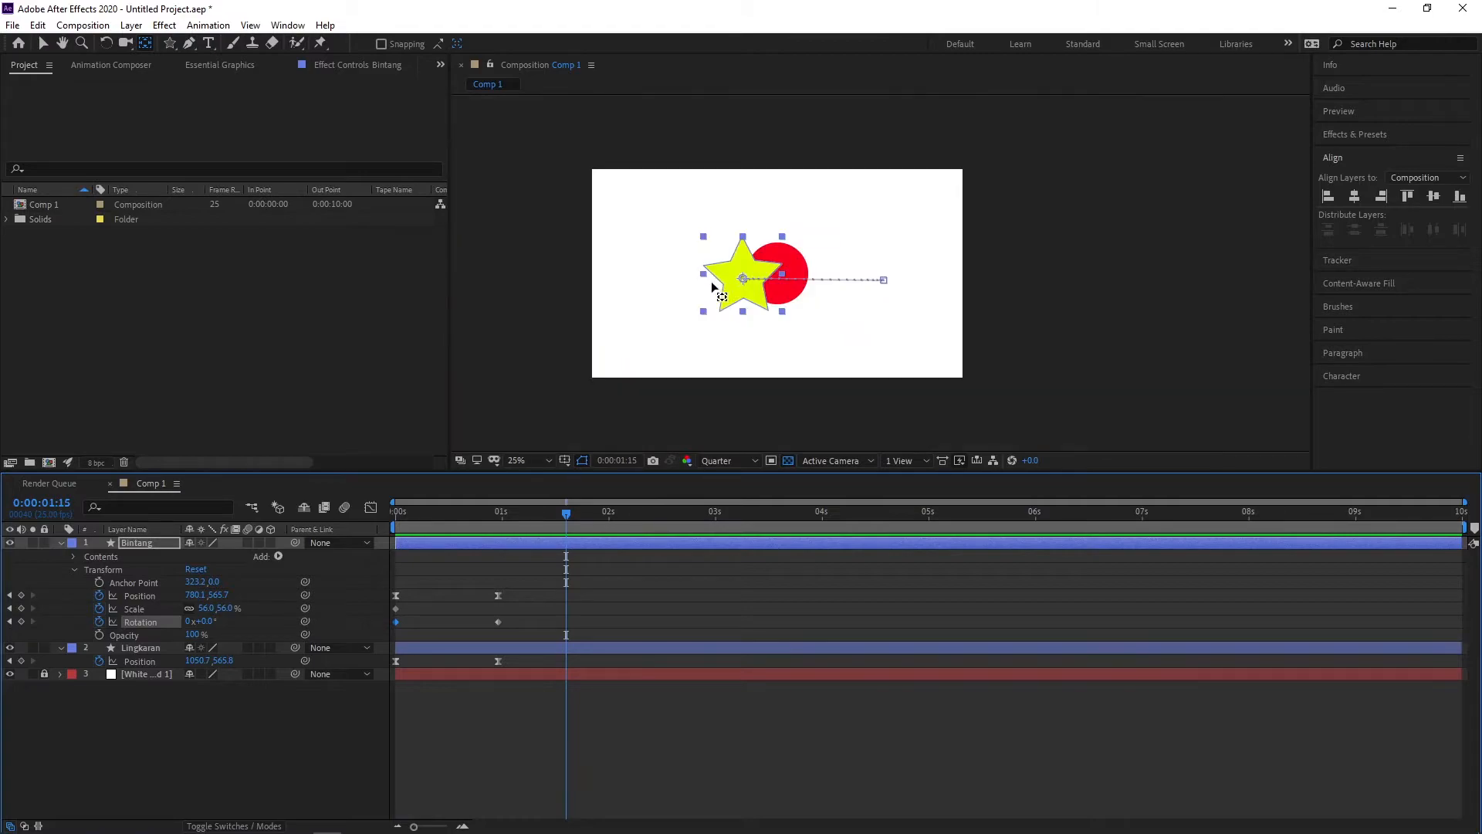
scroll(718, 284, up, 2)
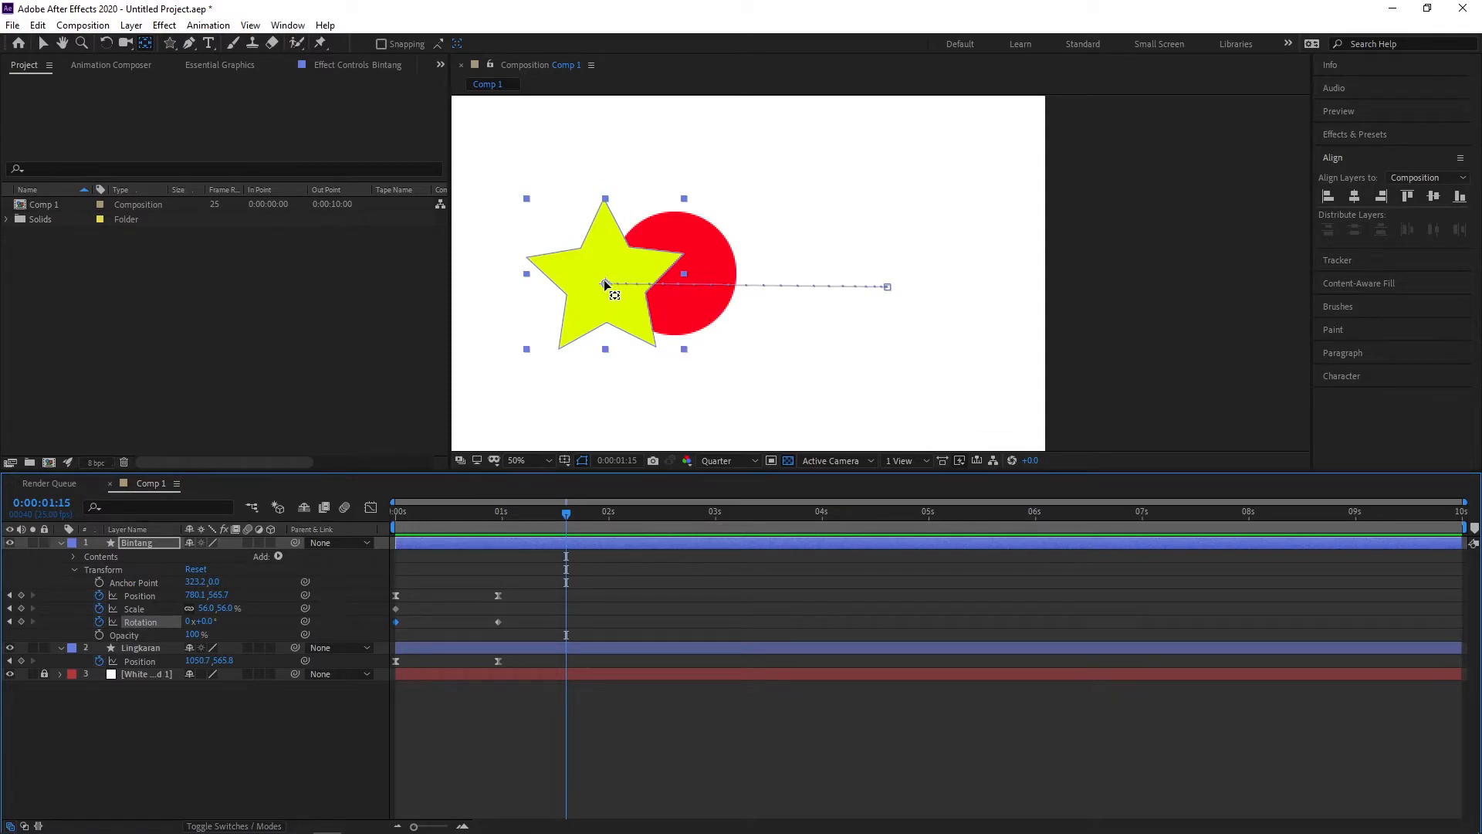
At 0:00:01:15, select the star and circle with the Selection tool and align both horizontally to the composition's center.
key(v)
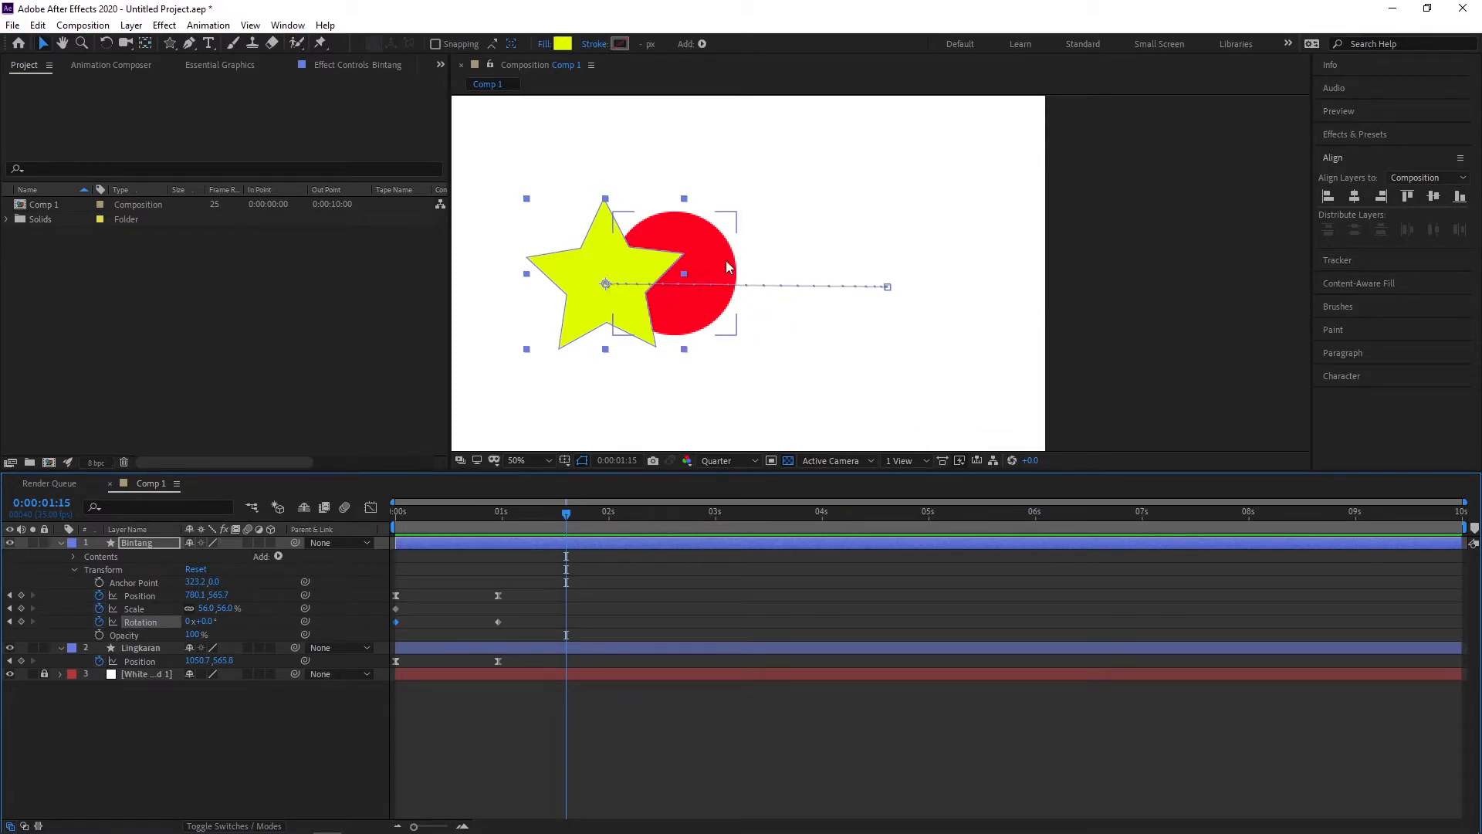
click(821, 357)
drag(819, 366, 538, 181)
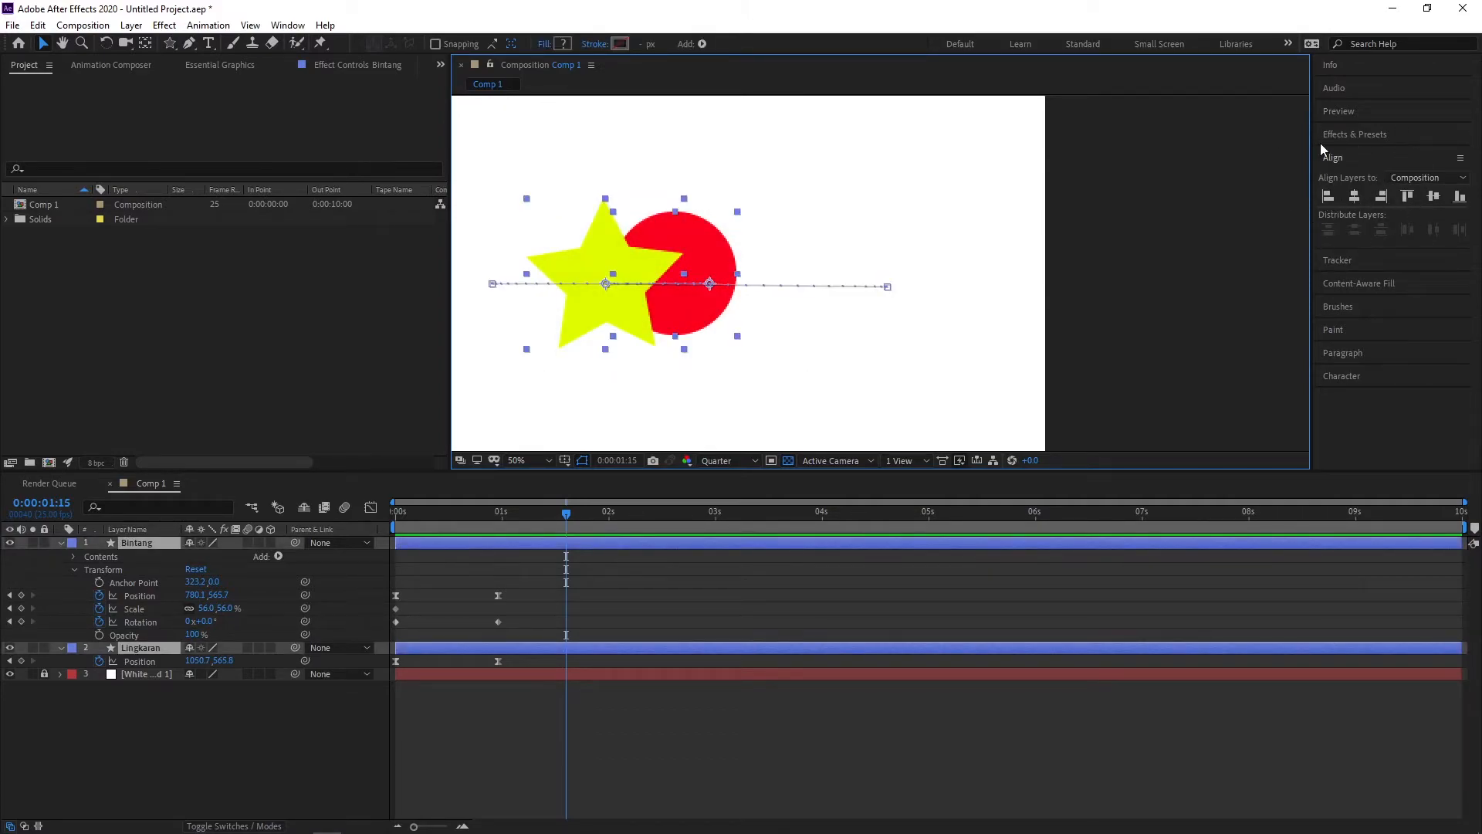
click(1356, 196)
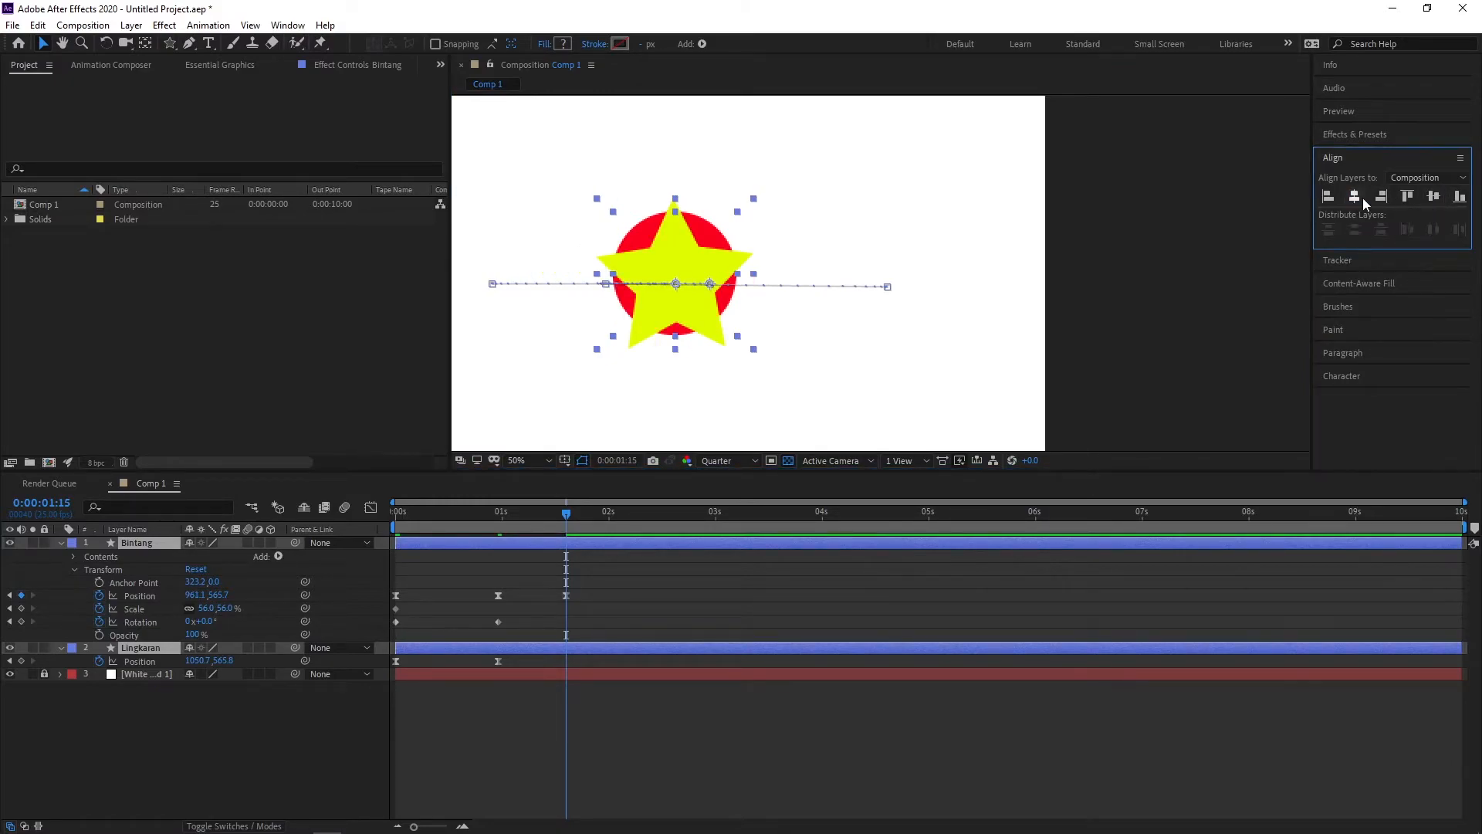
click(1029, 299)
Preview the animation from the start and compare the star's position at 0:00:00:24 and 0:00:01:15.
scroll(795, 312, down, 3)
scroll(799, 286, up, 3)
scroll(739, 354, down, 3)
click(397, 511)
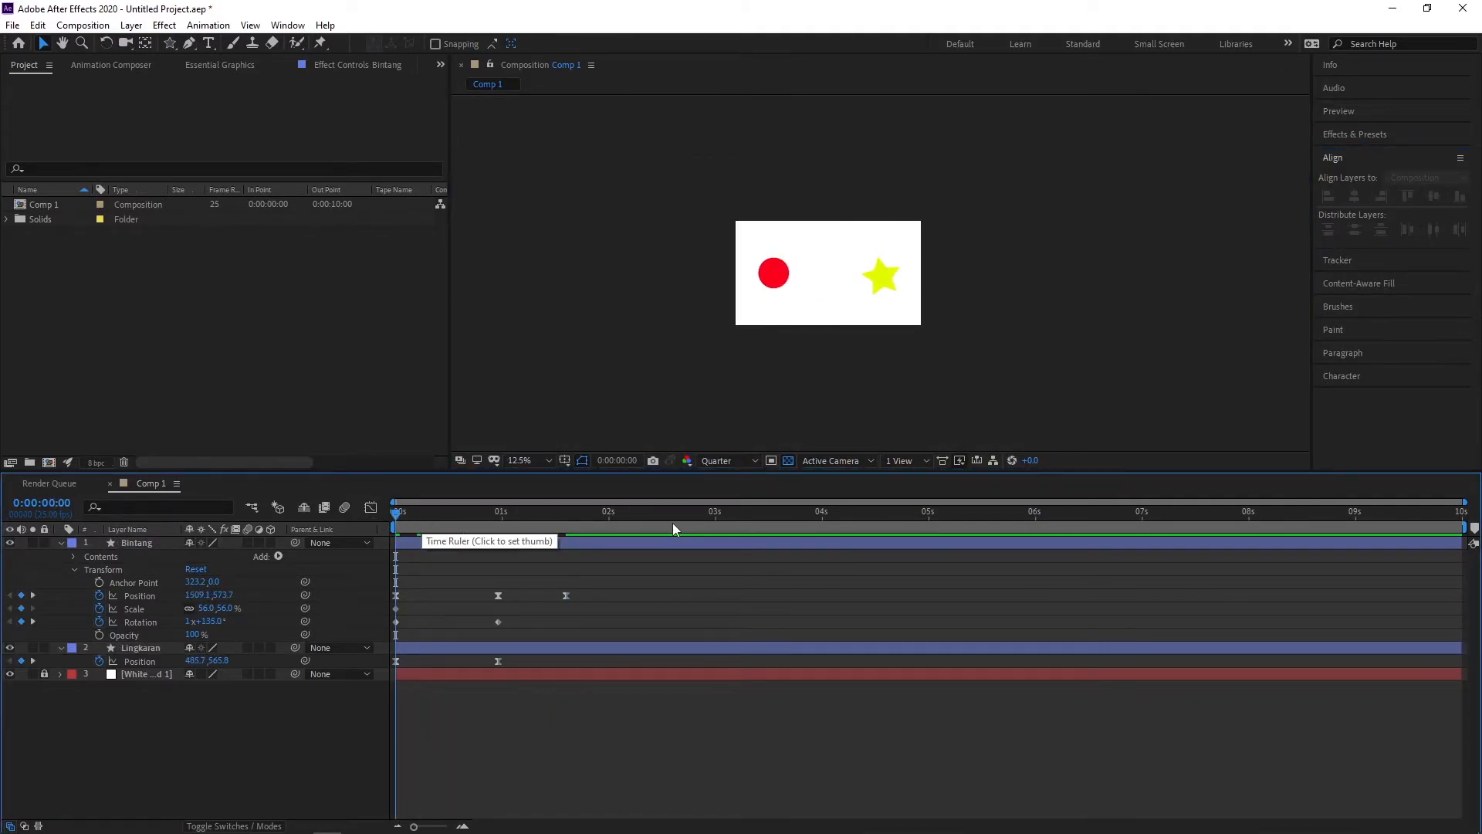
key(space)
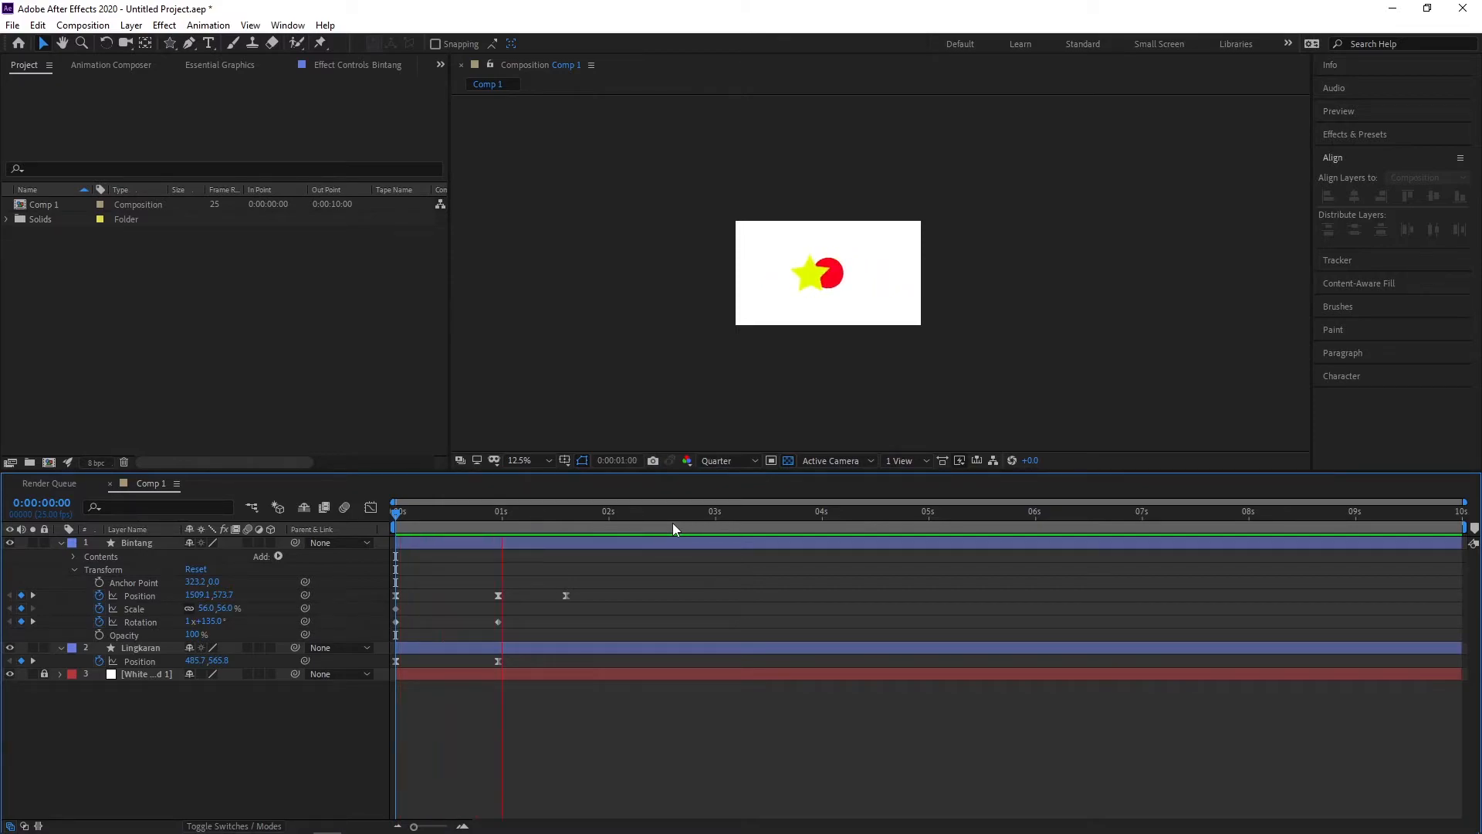
click(499, 524)
scroll(841, 264, up, 3)
scroll(818, 268, down, 1)
scroll(756, 270, up, 1)
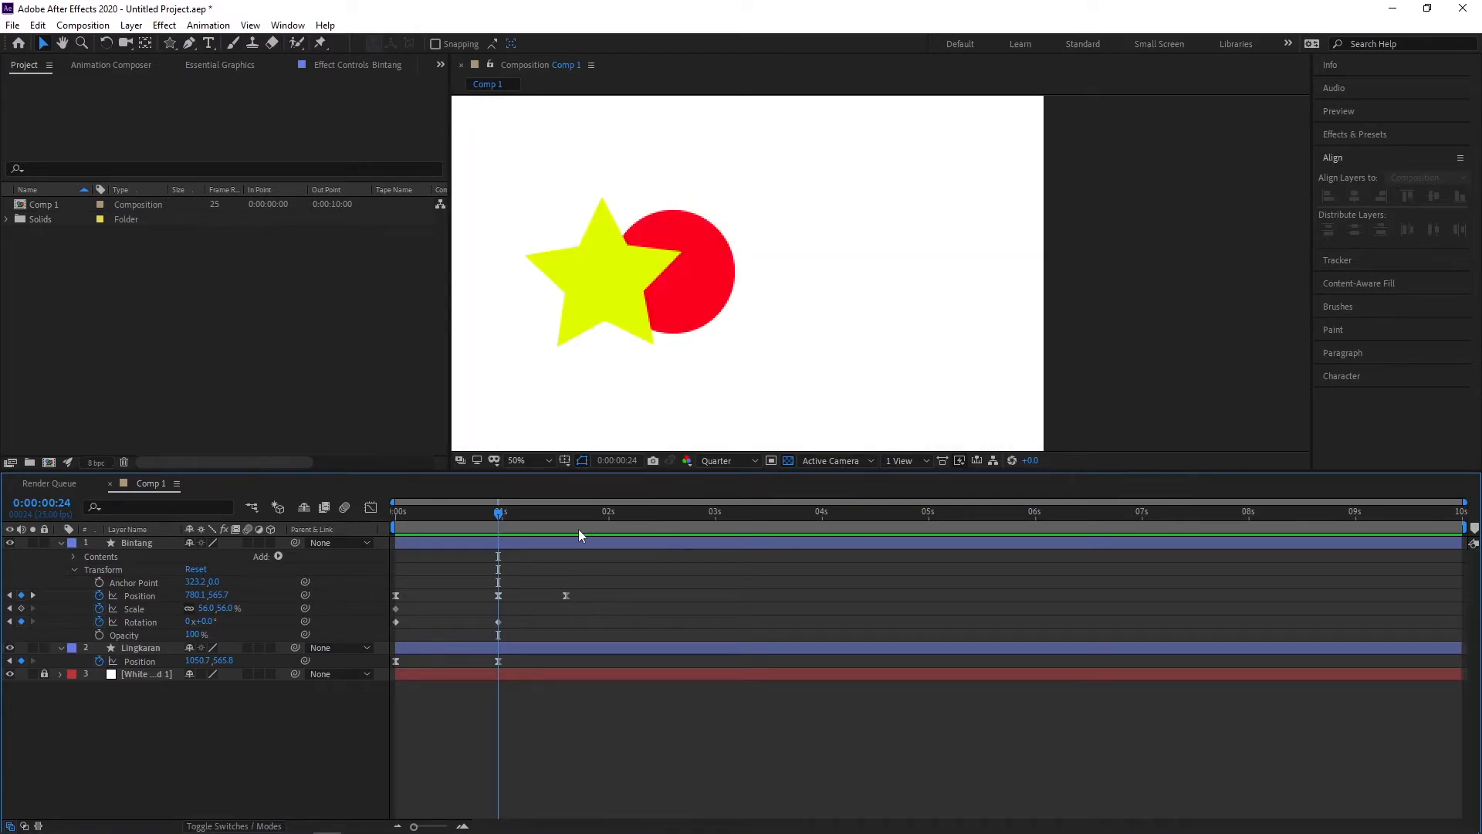
click(567, 511)
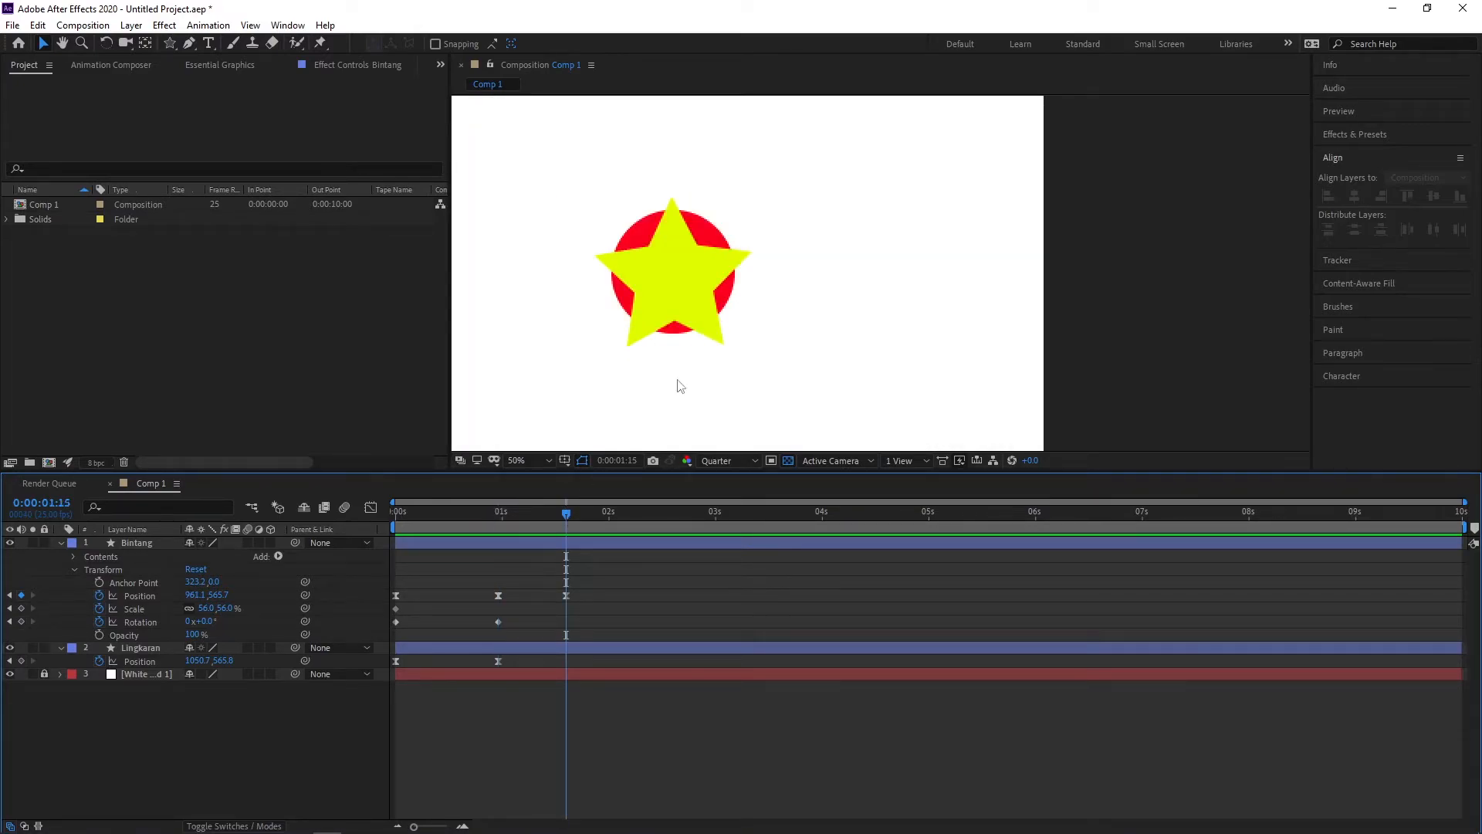
Delete Bintang's off-center Position keyframe at 0:00:00:24.
click(711, 292)
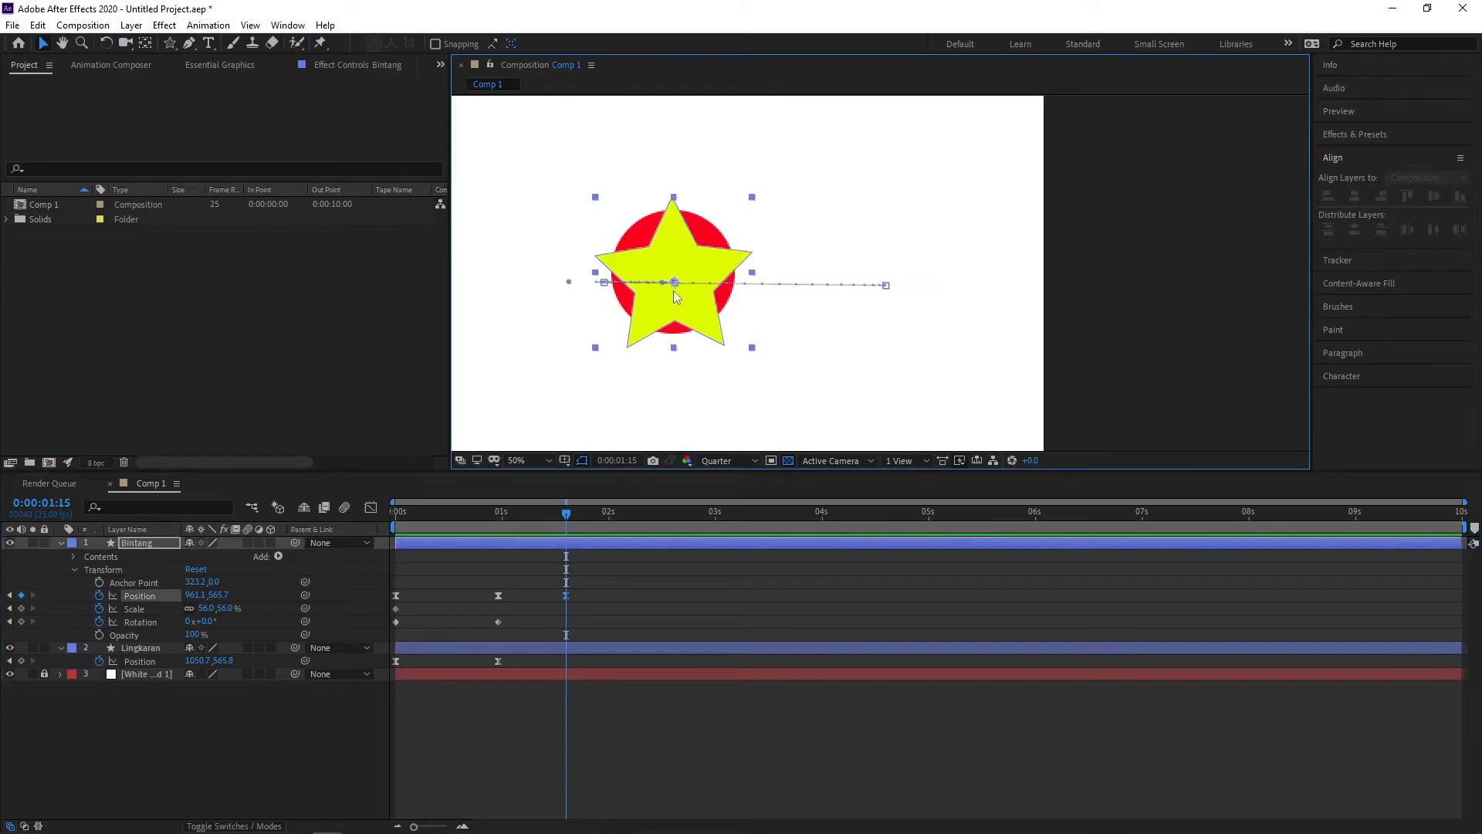
click(567, 595)
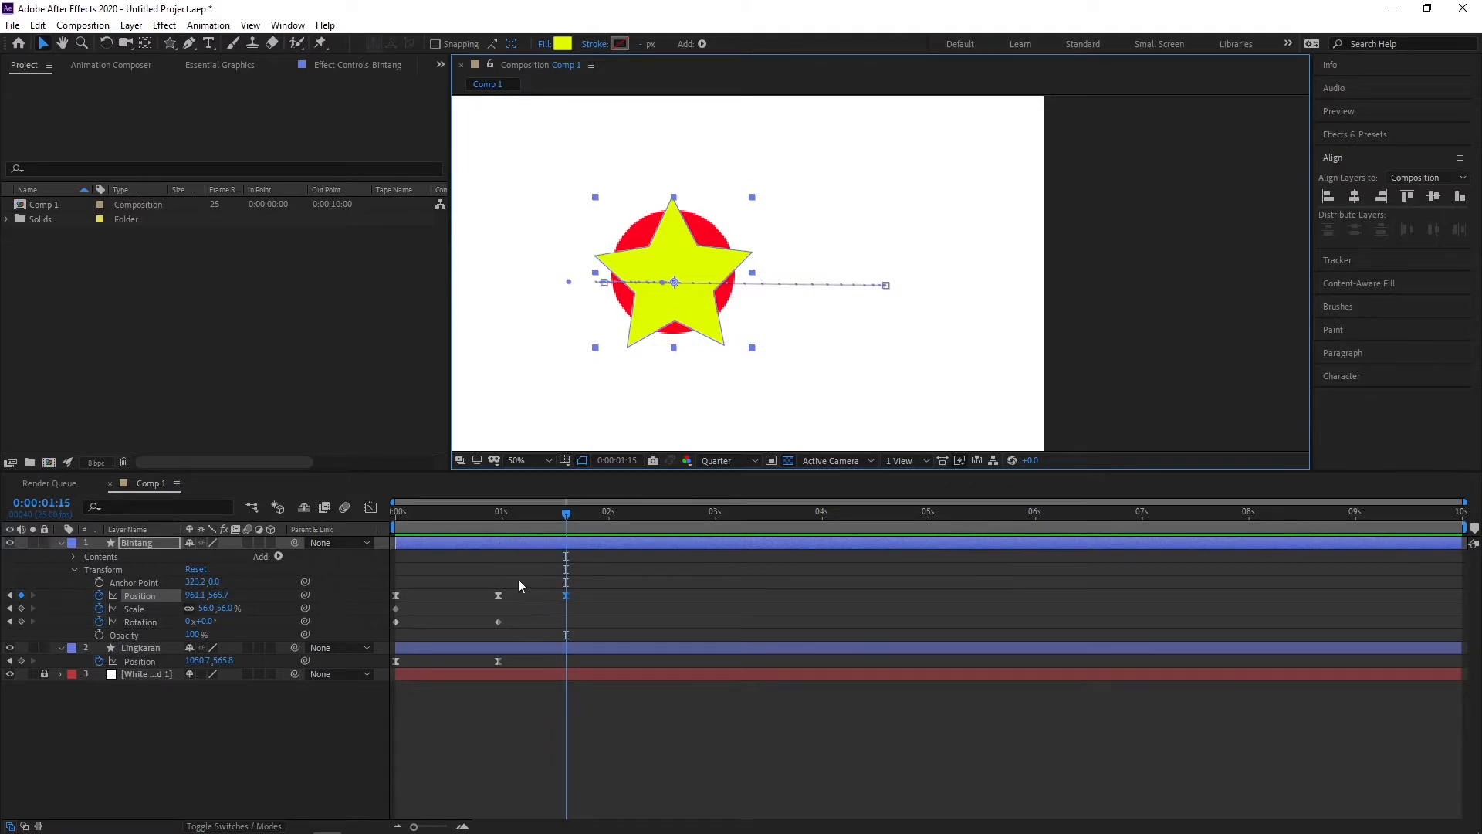
click(502, 513)
drag(502, 514, 496, 523)
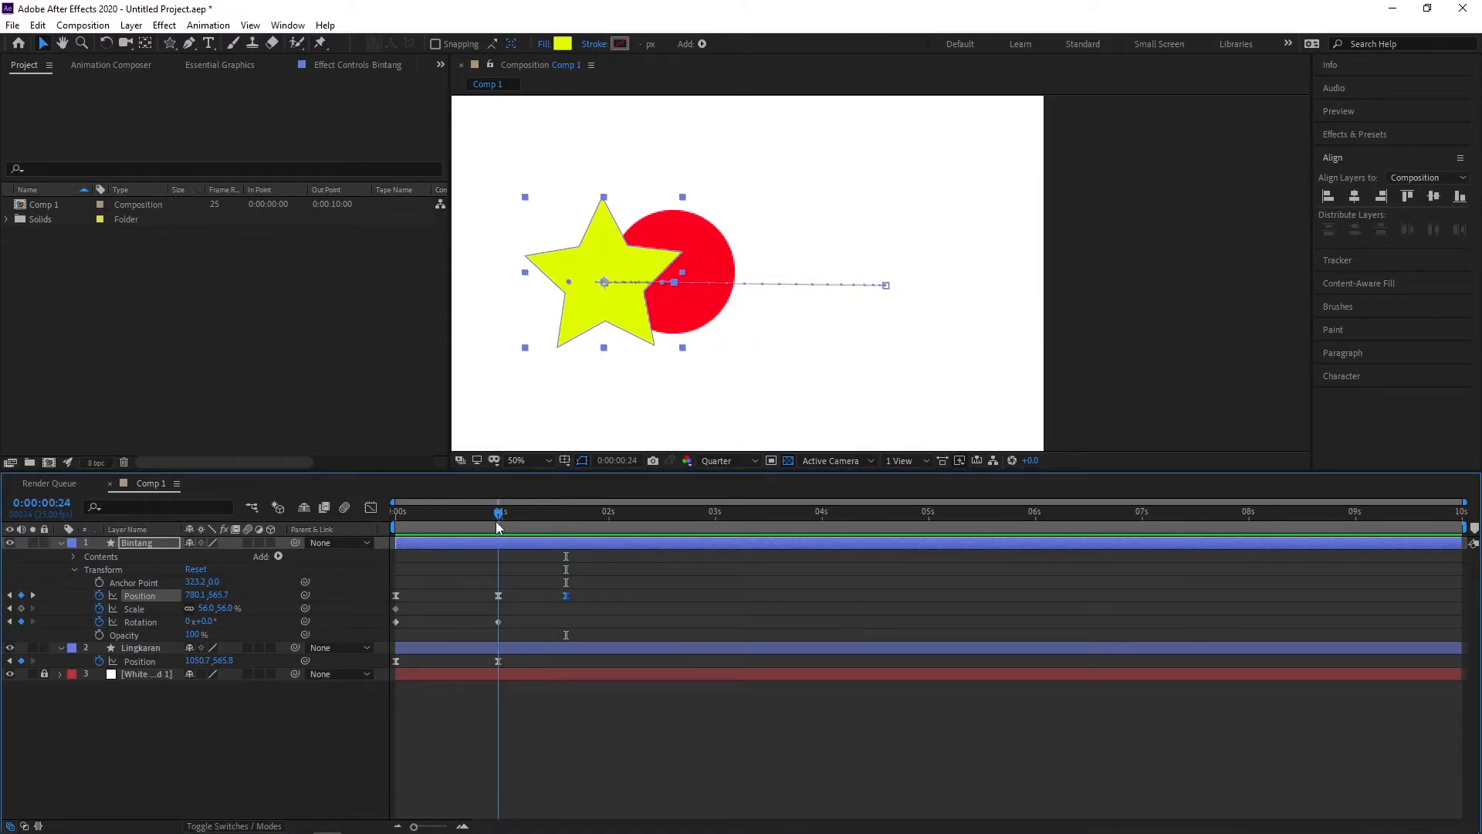
click(498, 595)
scroll(618, 288, down, 2)
scroll(711, 280, up, 2)
mouse_move(607, 298)
mouse_down()
mouse_move(702, 301)
mouse_move(599, 299)
mouse_up()
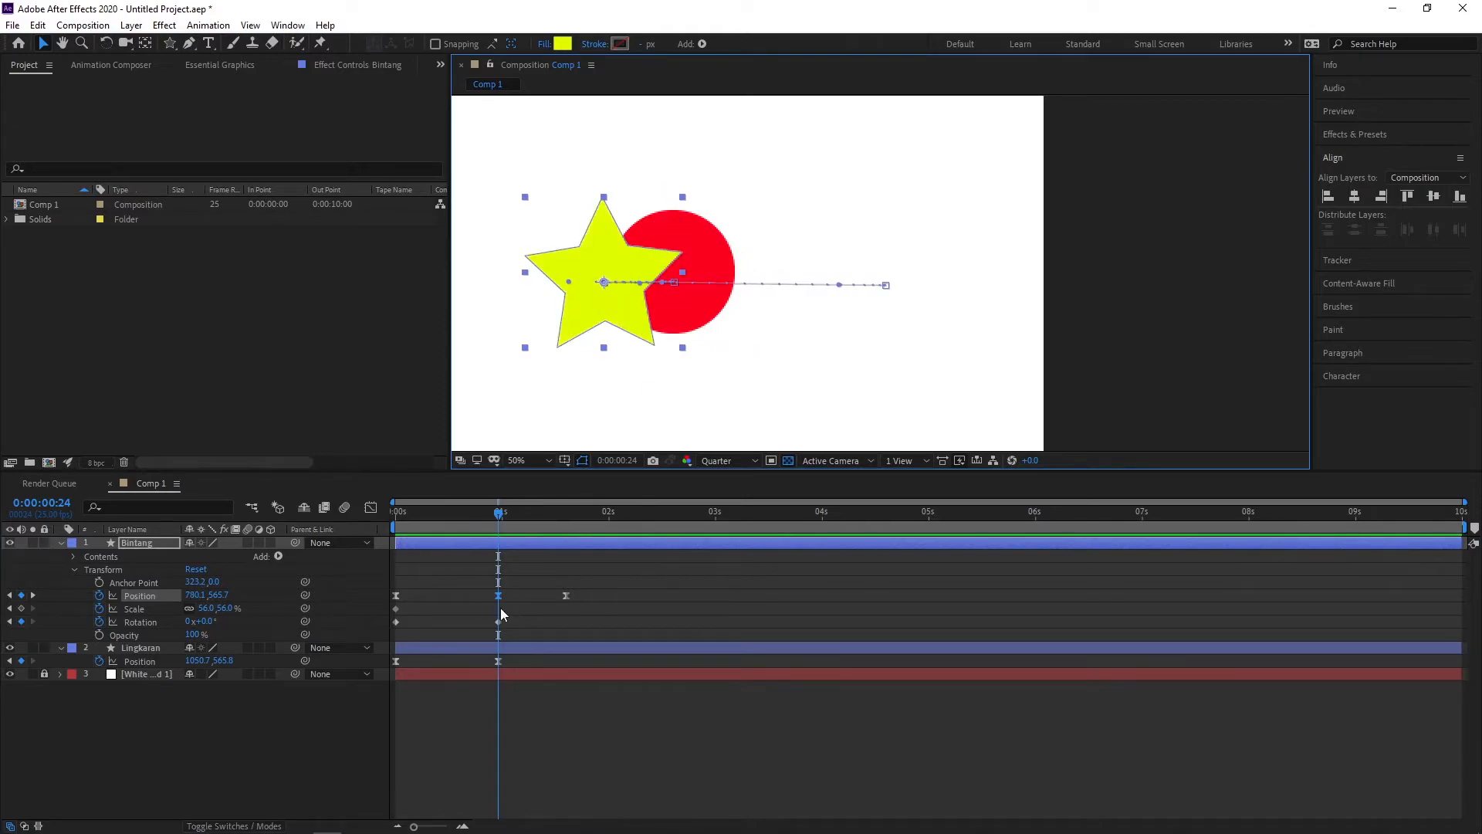
mouse_move(498, 604)
drag(499, 596, 568, 596)
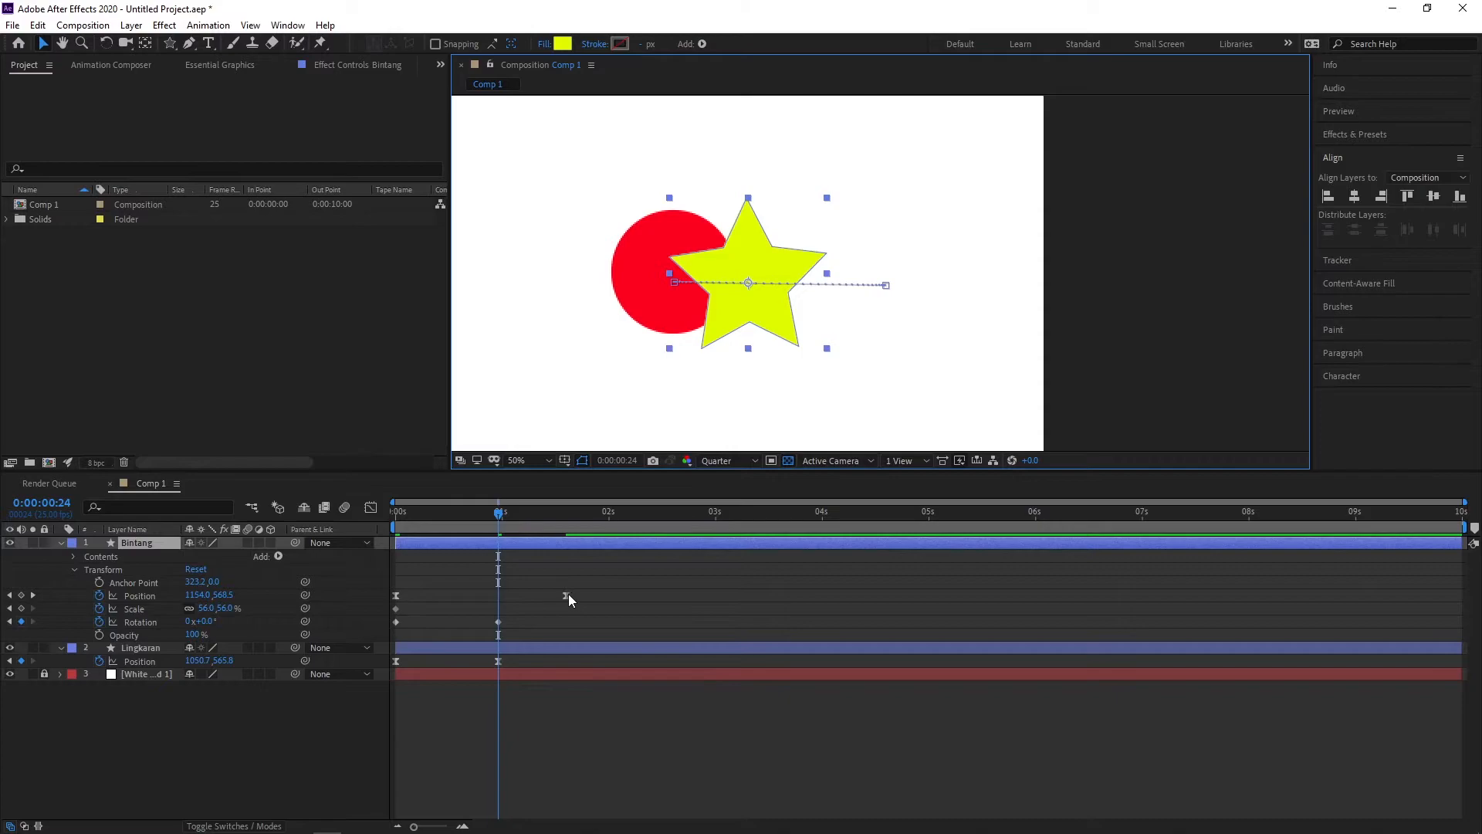
Move Bintang's centered Position keyframe from 0:00:01:15 to 0:00:00:24 and return to the start of the composition.
click(566, 595)
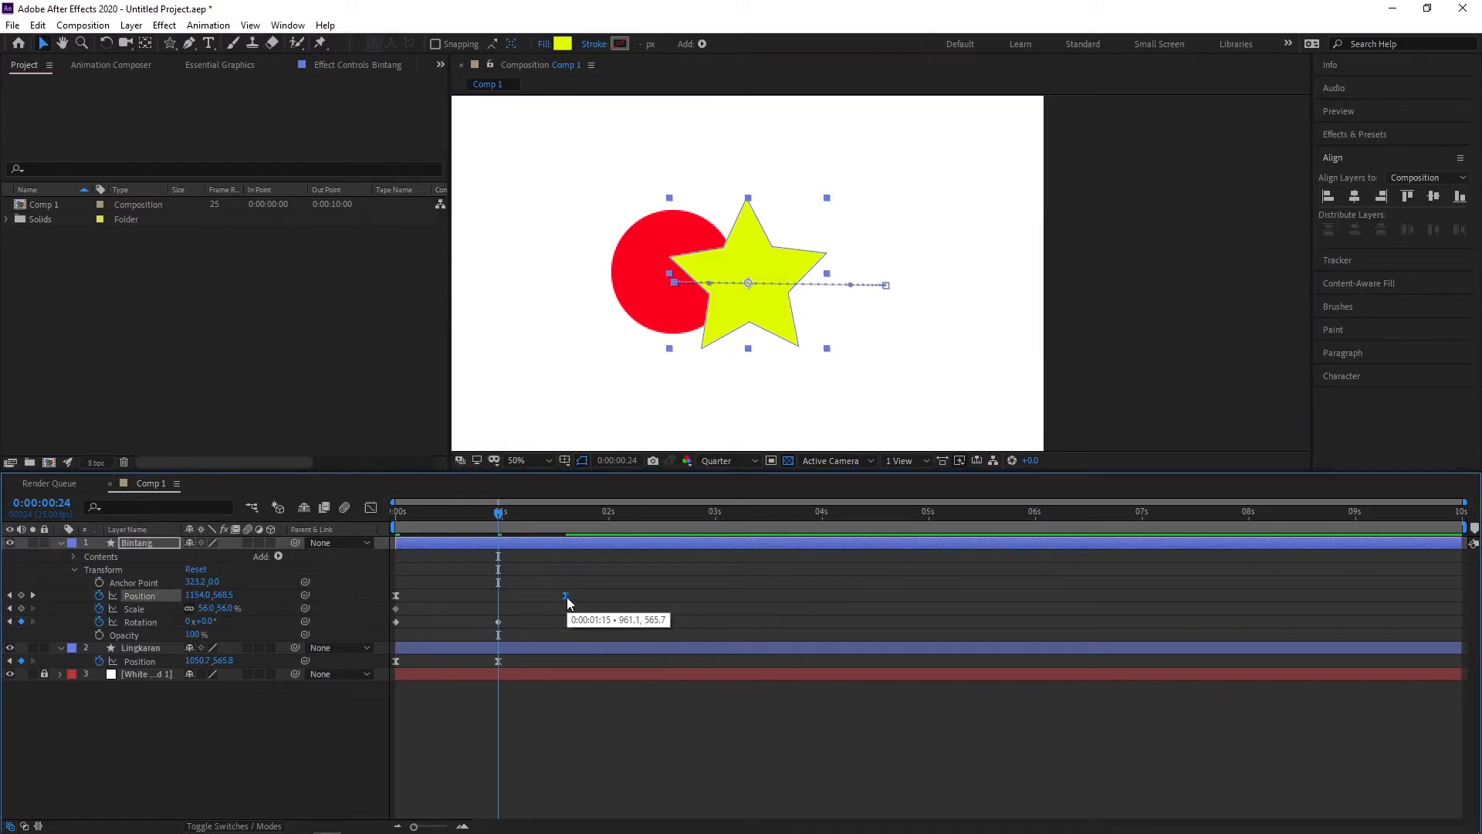
drag(566, 596, 498, 599)
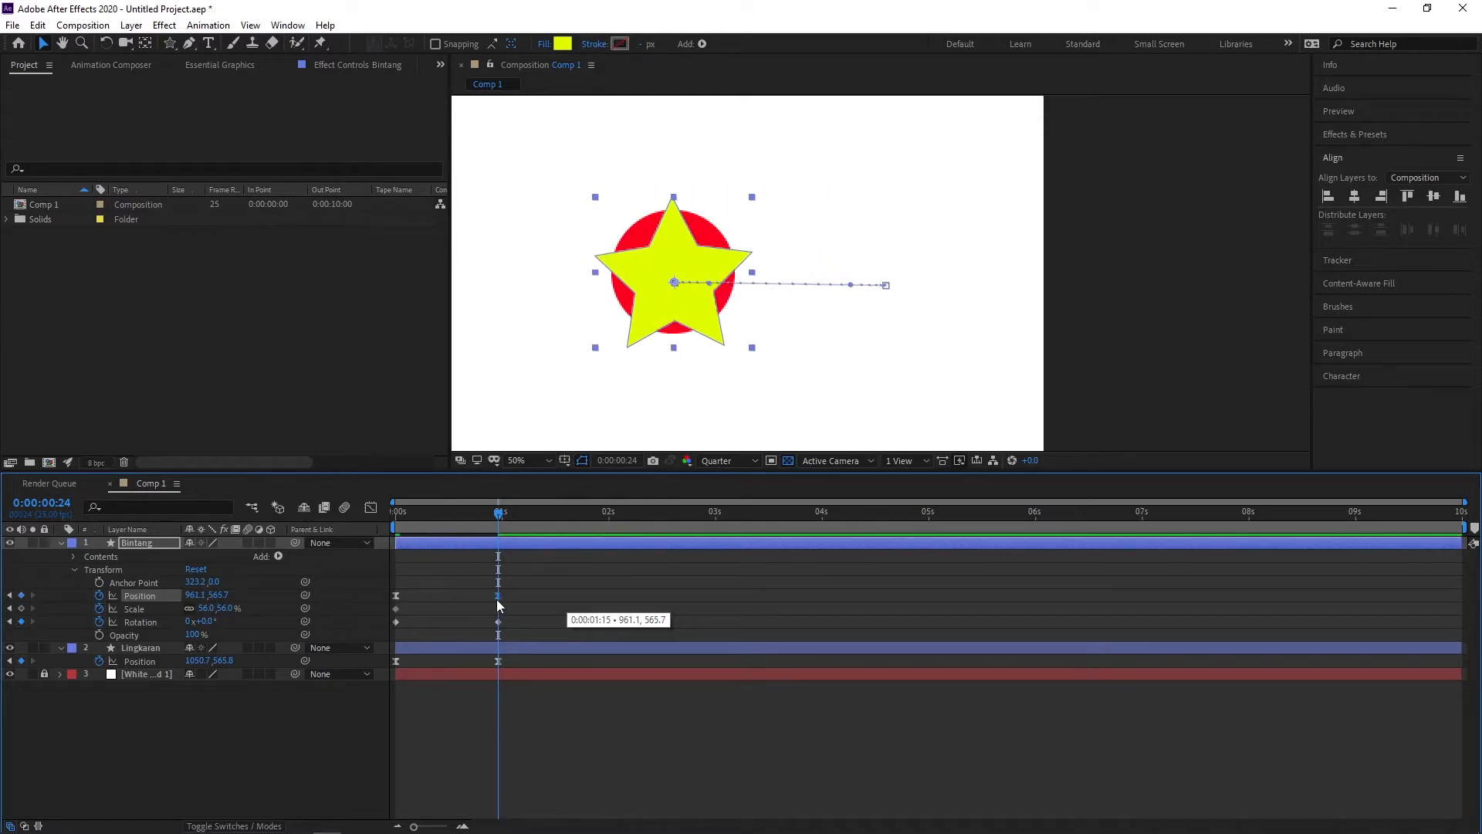
drag(483, 516, 412, 517)
key(Home)
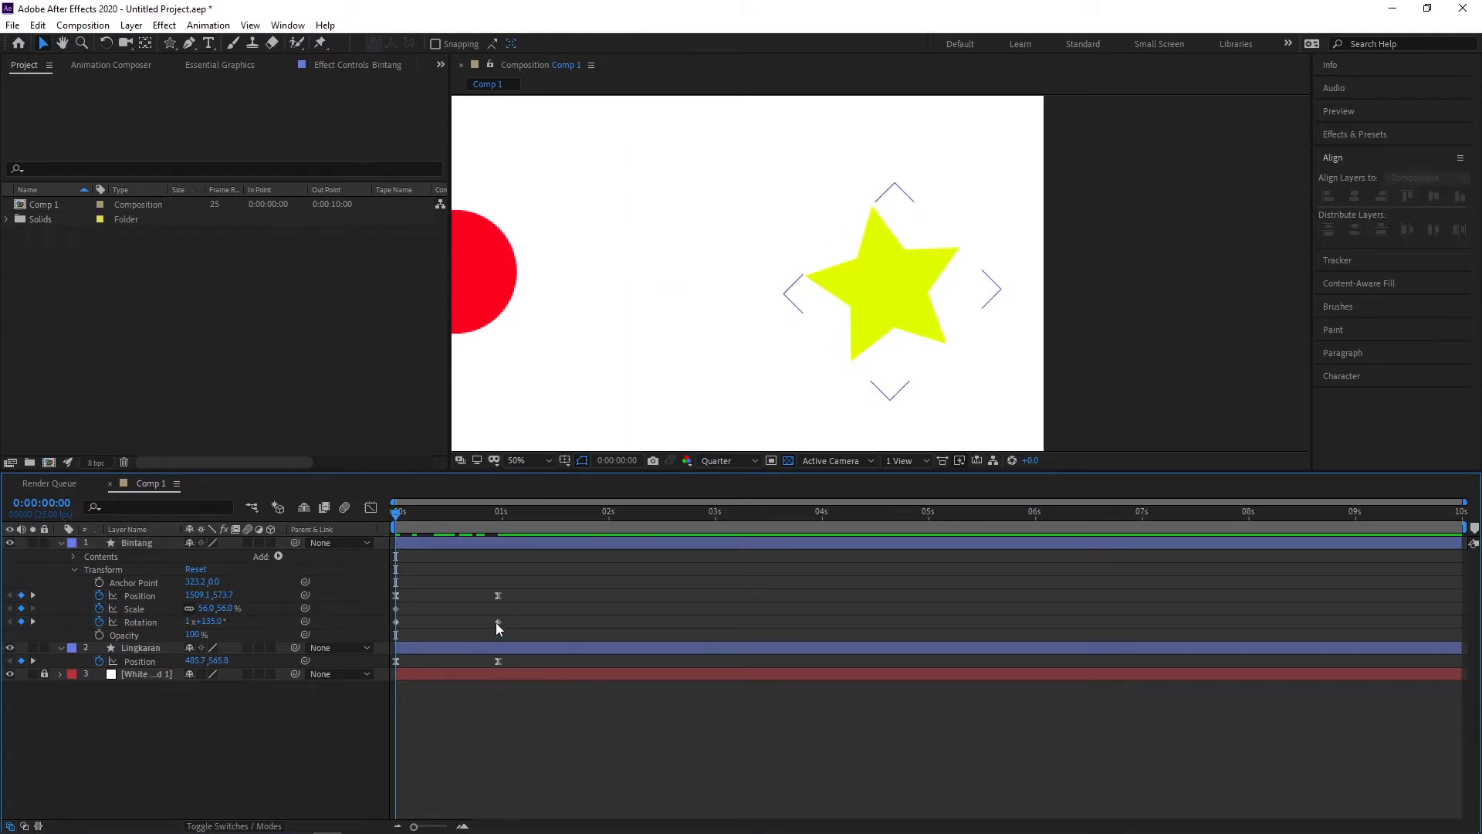
Apply Easy Ease to Bintang's two Rotation keyframes, preview the animation, and deselect the star at 0 seconds.
click(498, 622)
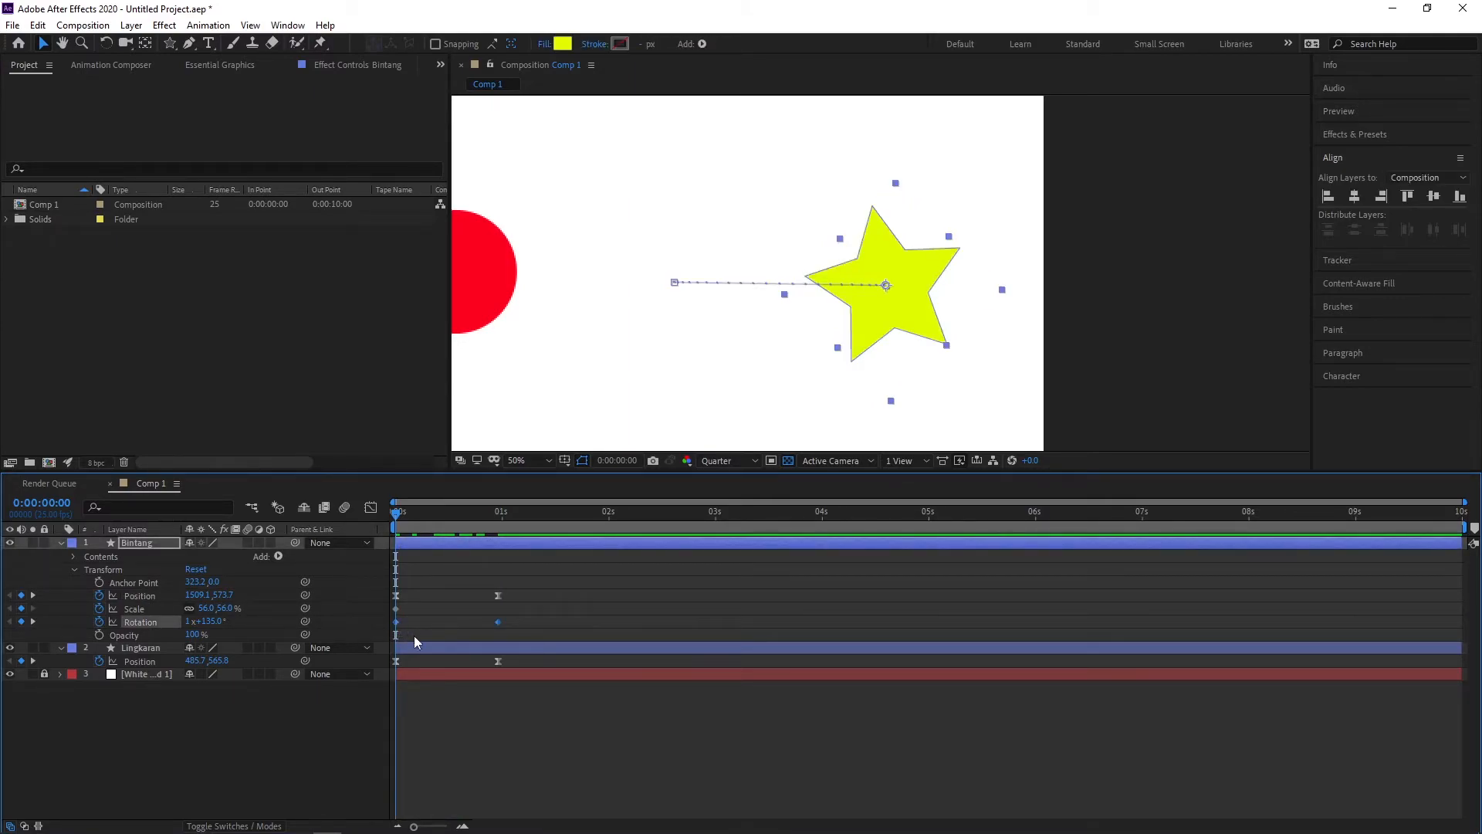
key(F9)
key(space)
key(space)
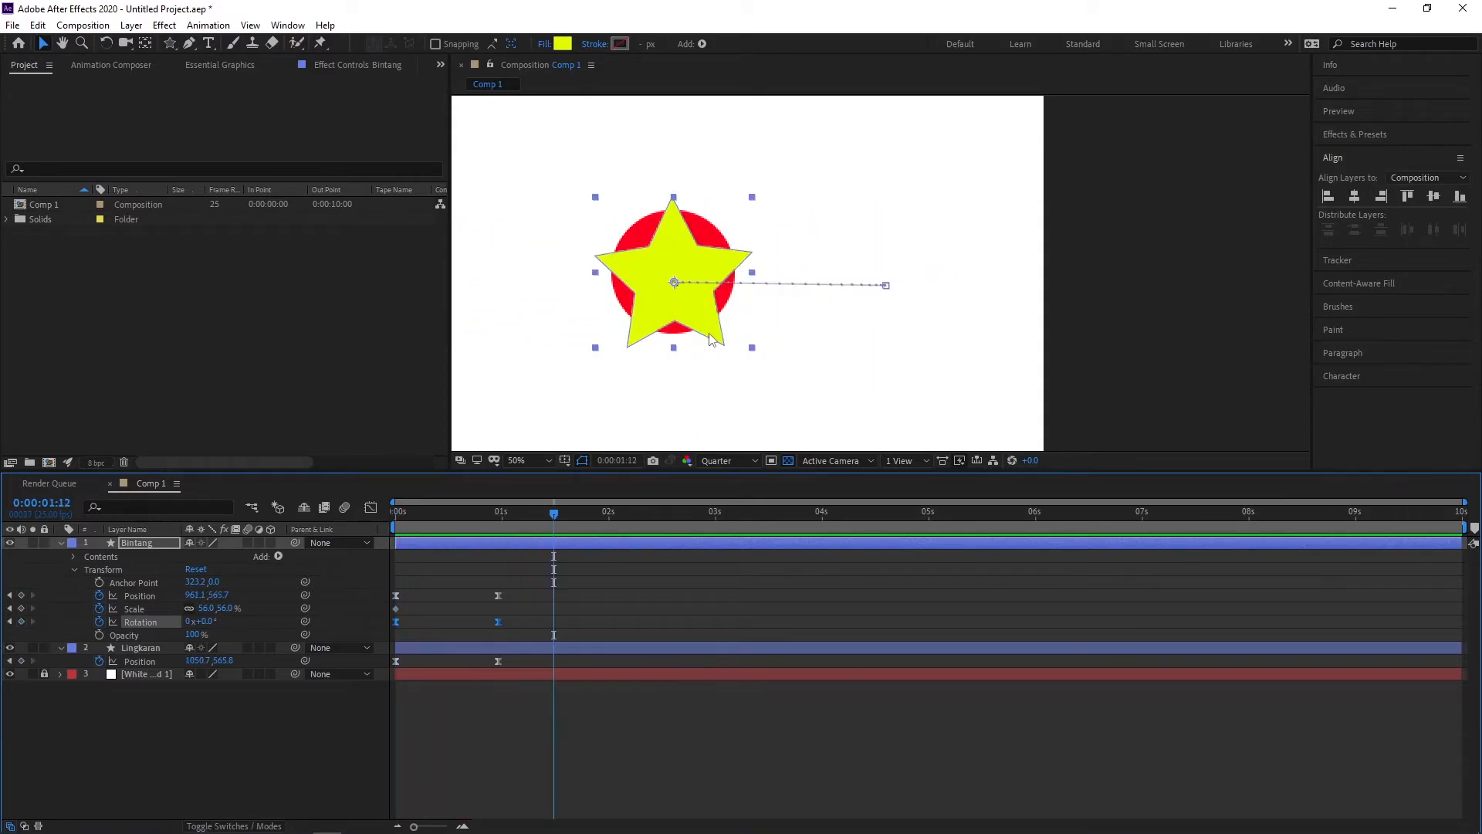
key(comma)
key(period)
key(comma)
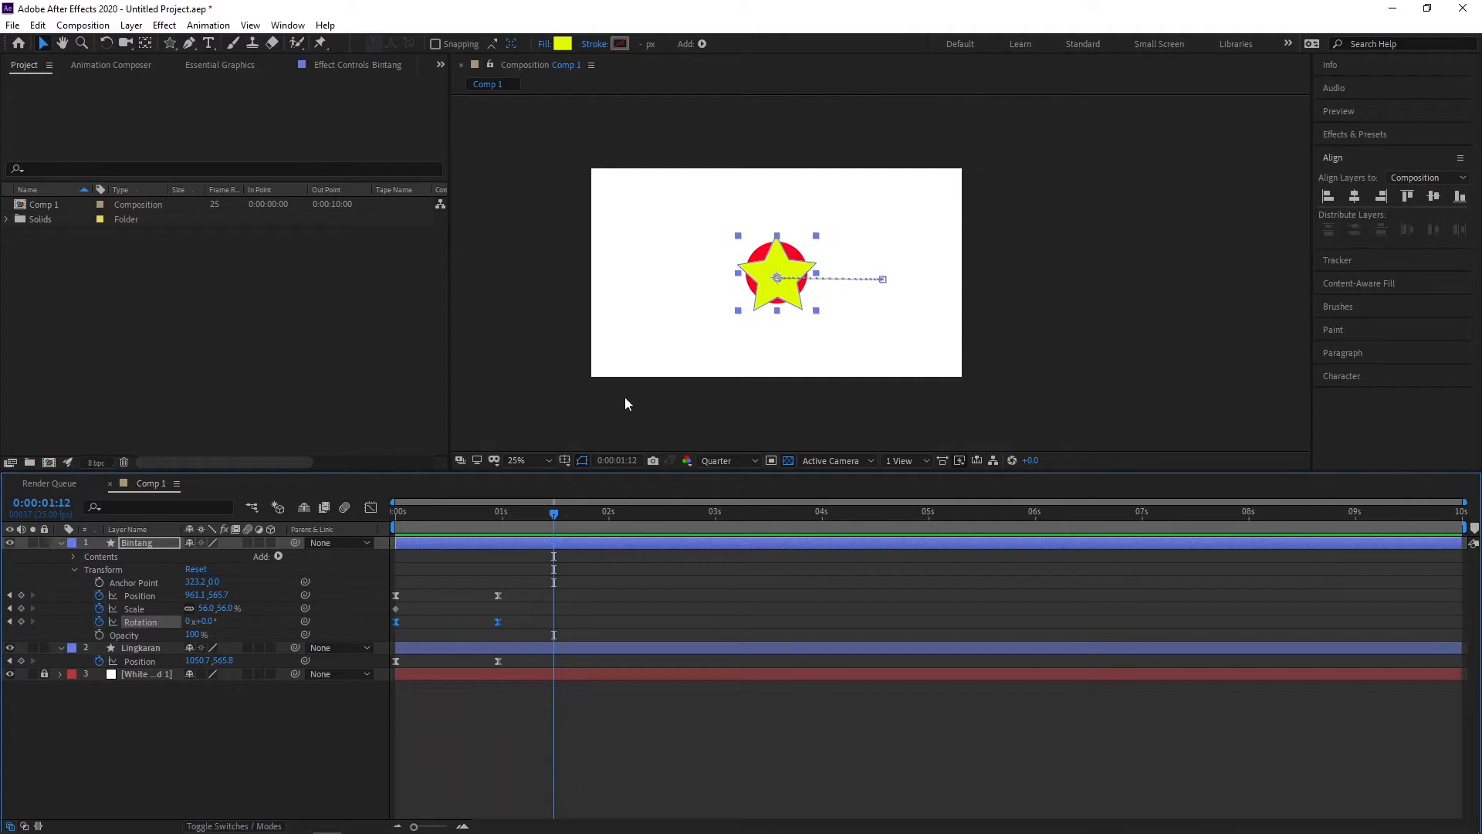
key(Home)
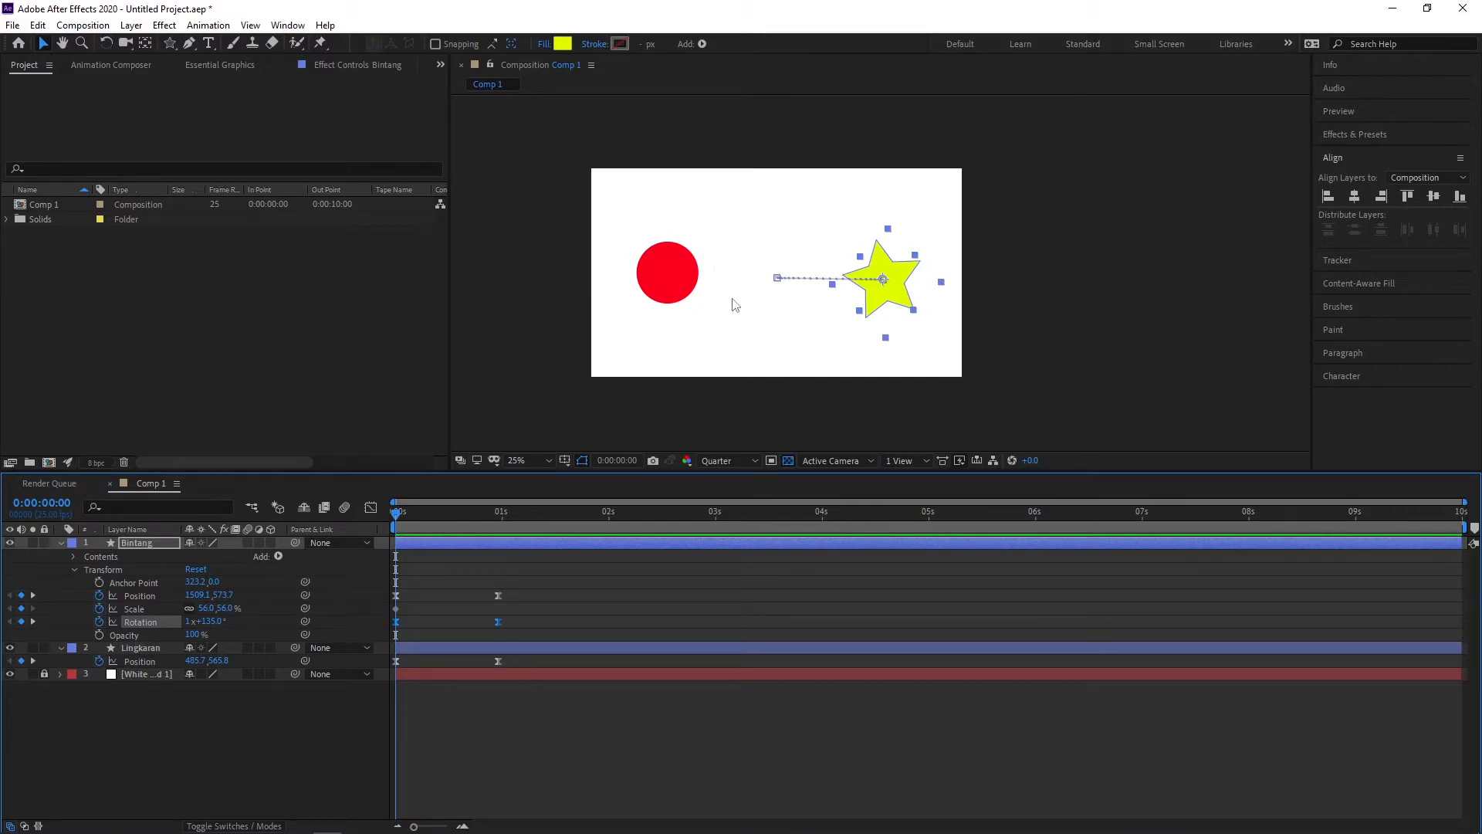
click(1003, 275)
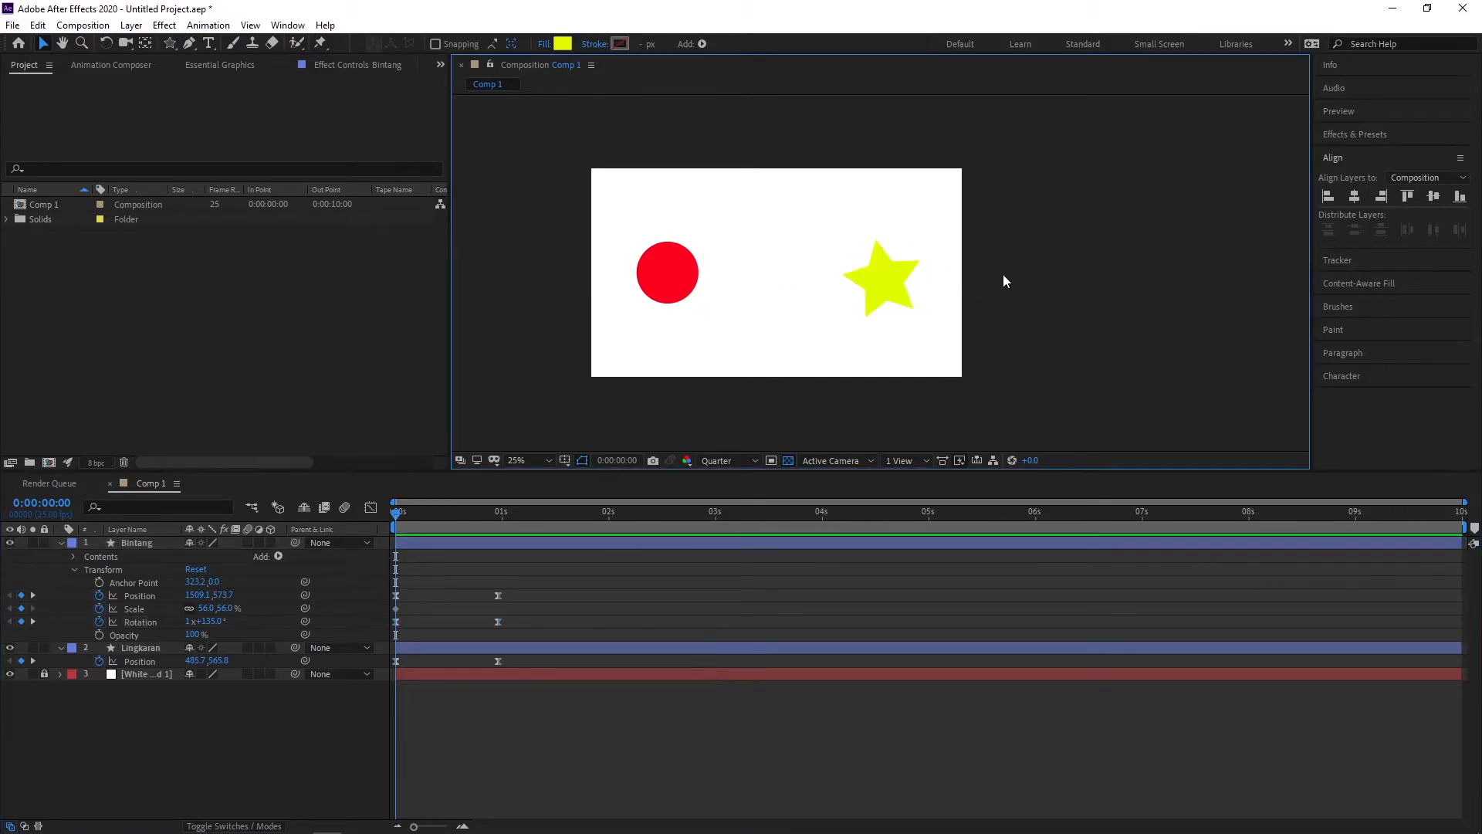
At 0:00:00:24, reveal only the Opacity property of the Bintang and Lingkaran layers.
click(497, 518)
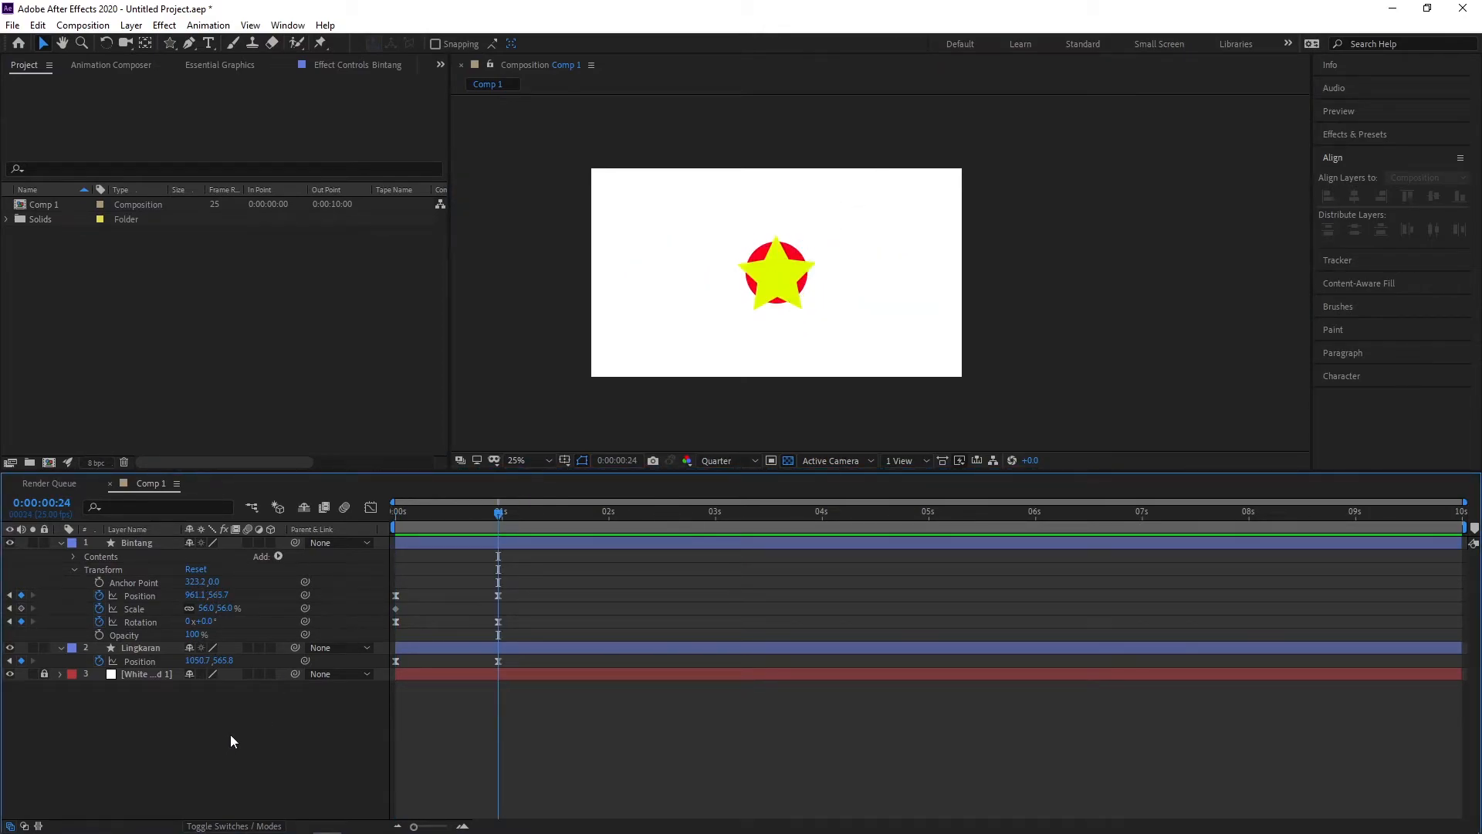
click(498, 647)
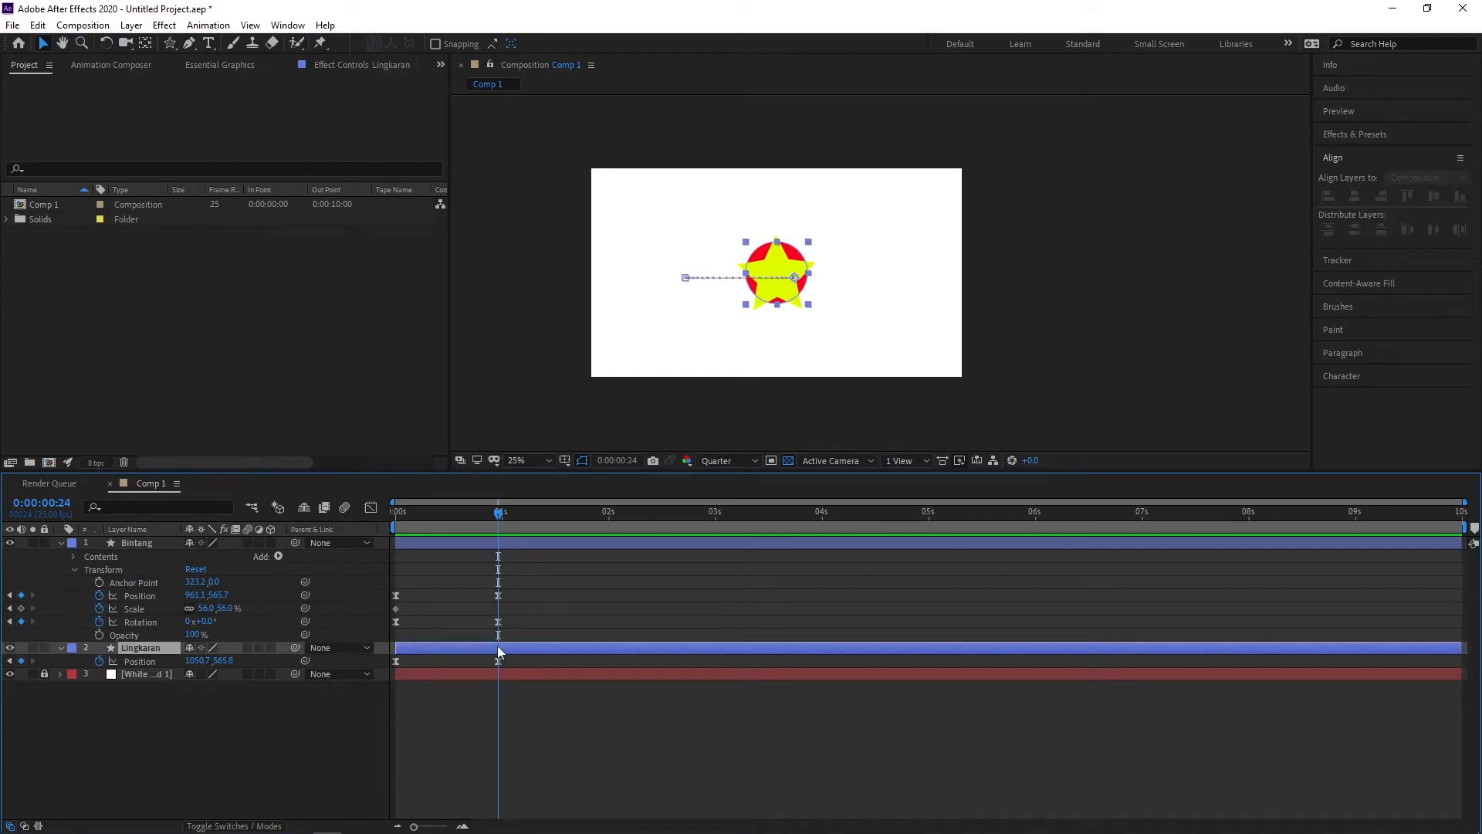
ctrl+click(503, 545)
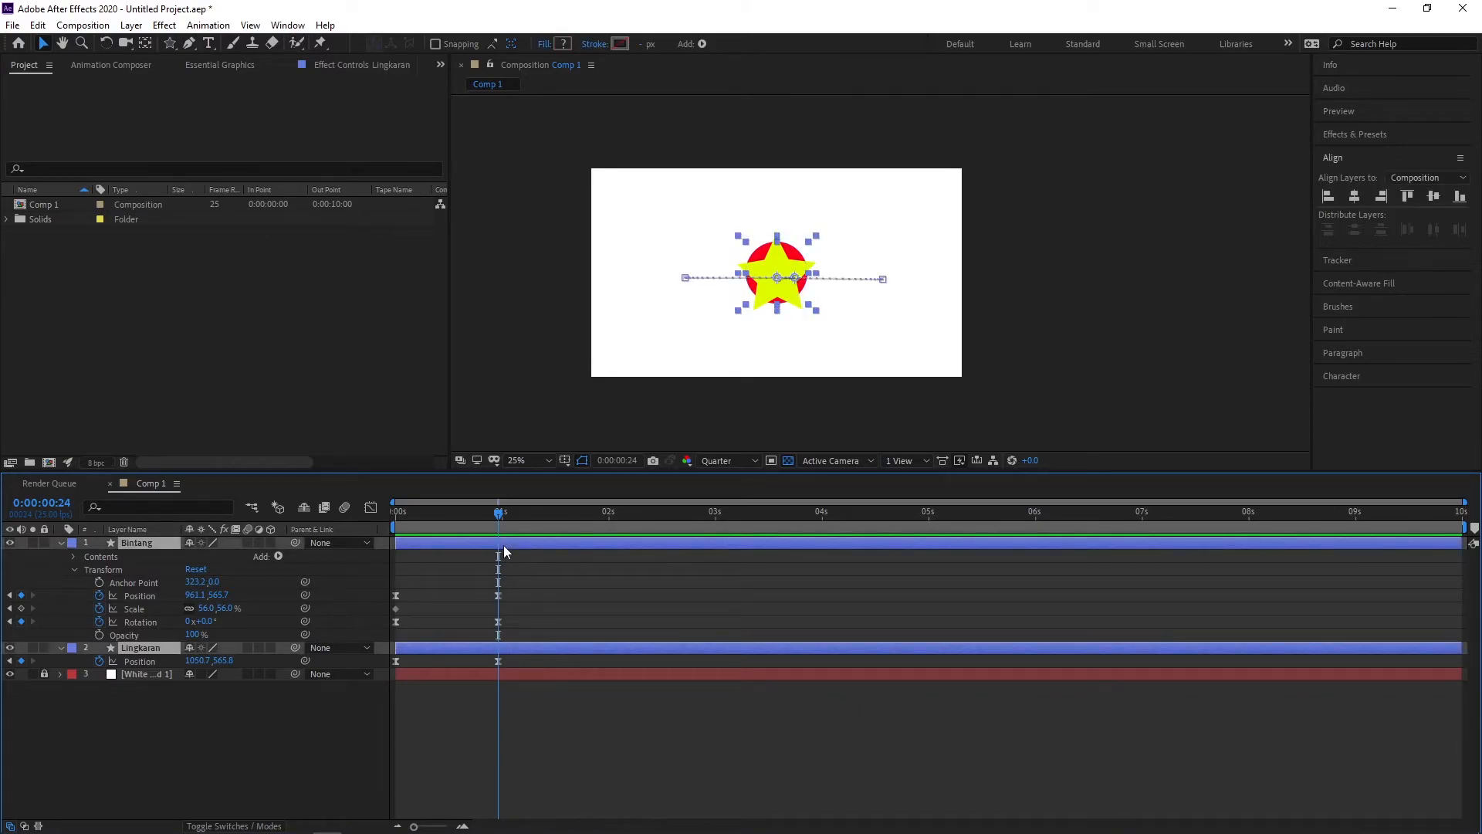
key(t)
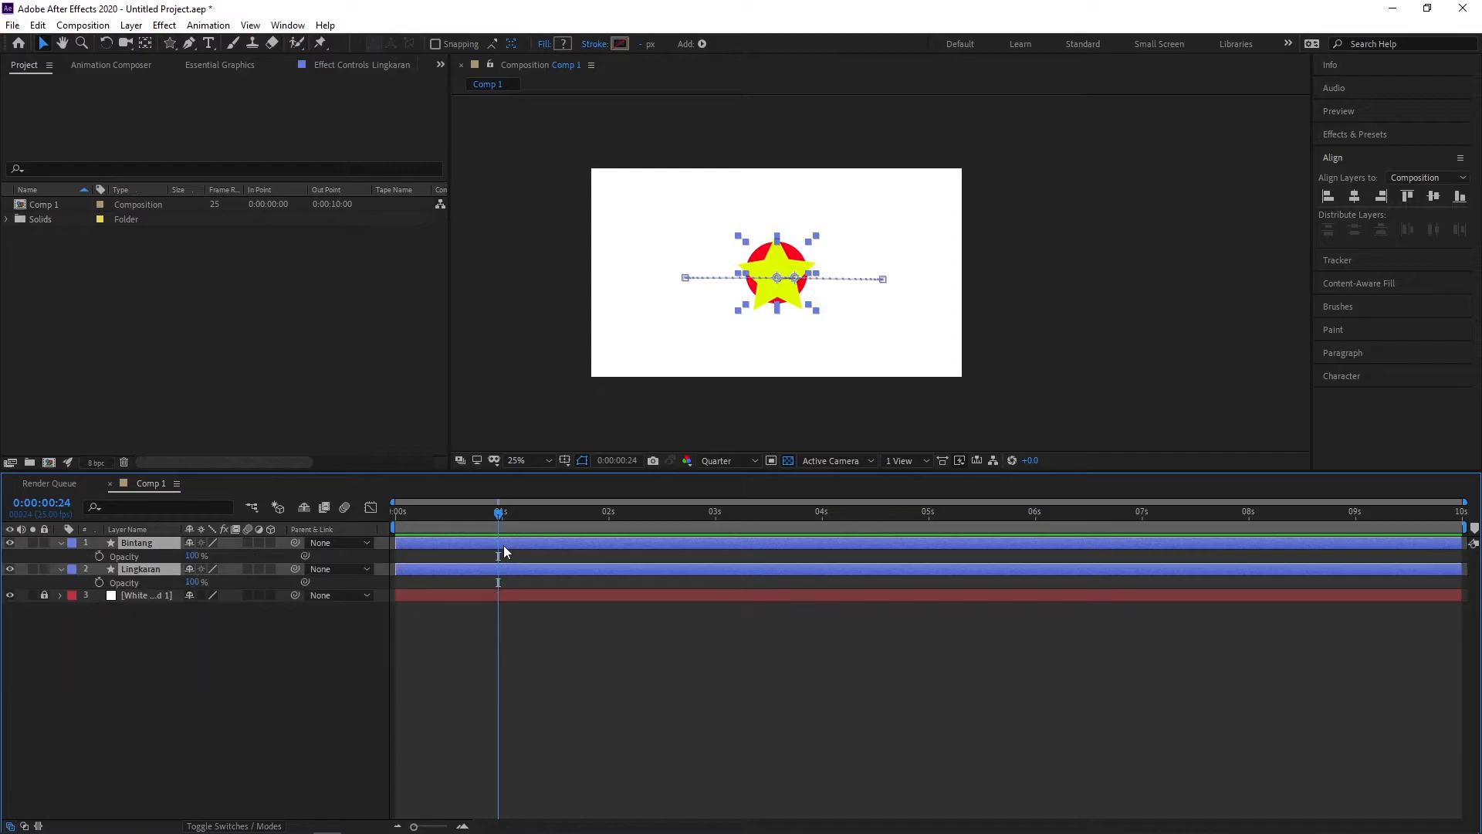
Try enabling Opacity keyframing for Bintang and Lingkaran at 0:00:00:24, check 2 seconds, and remove the keyframes again.
click(98, 556)
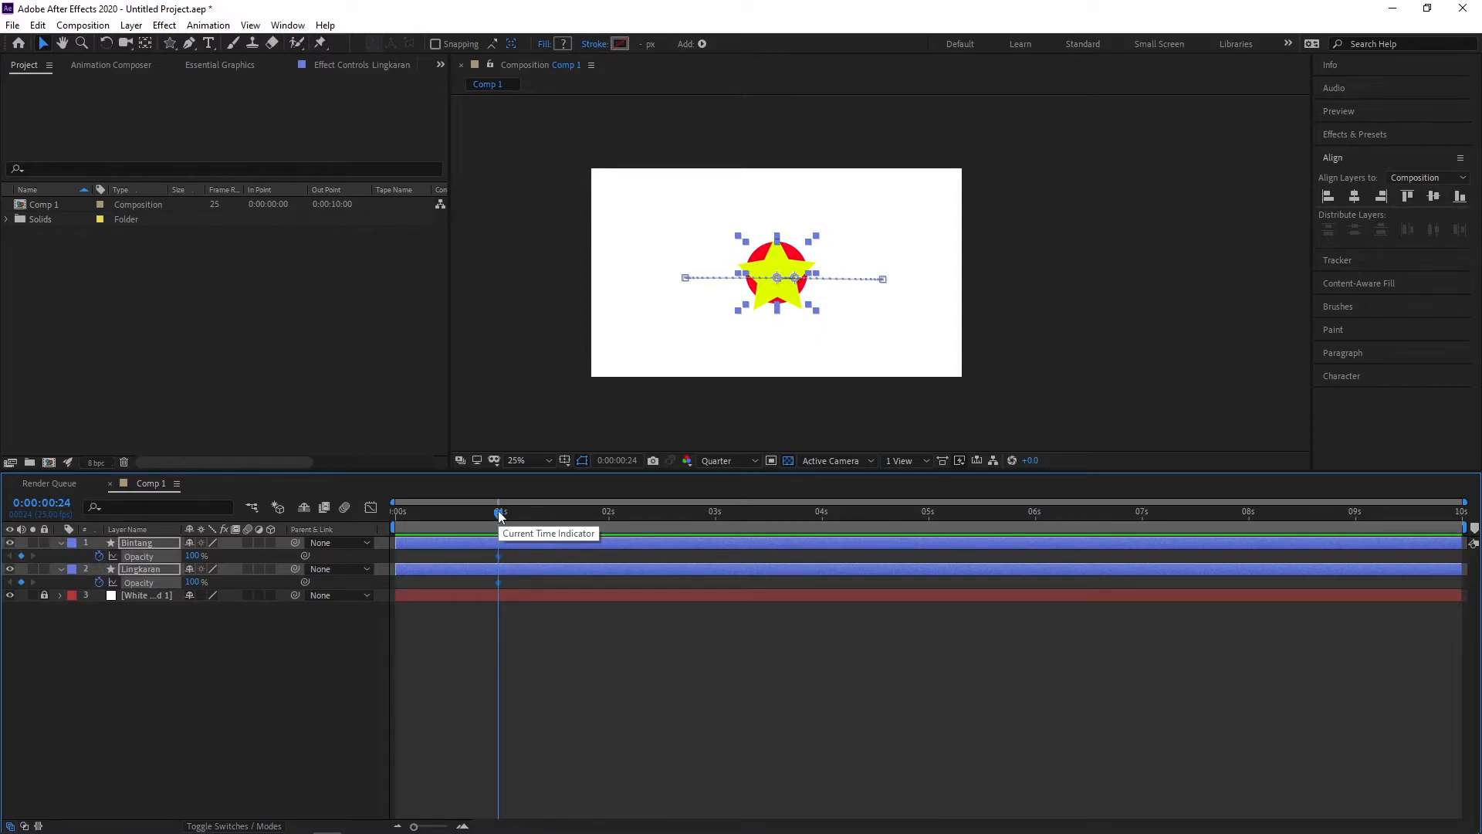
click(608, 513)
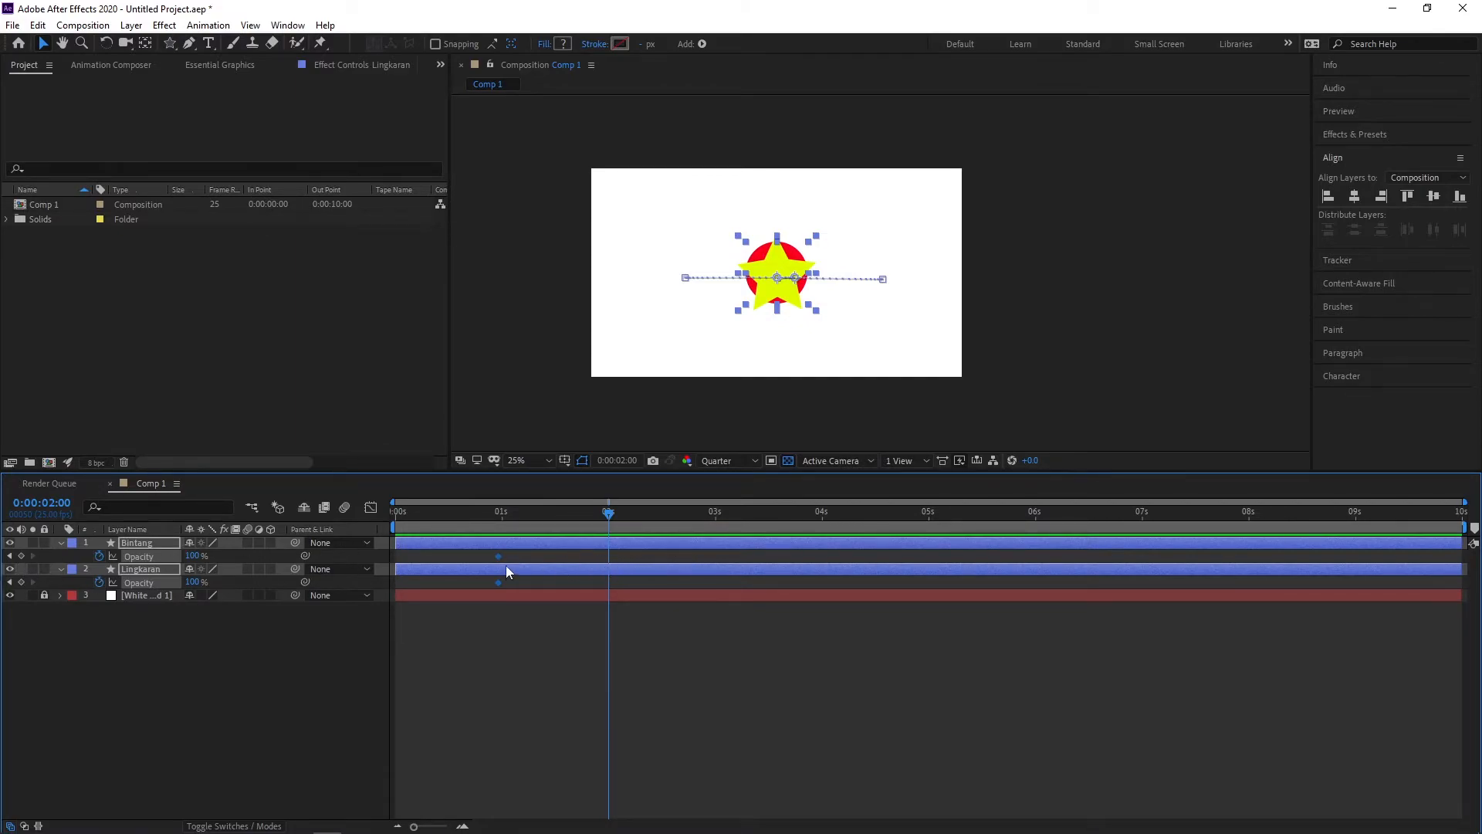
key(j)
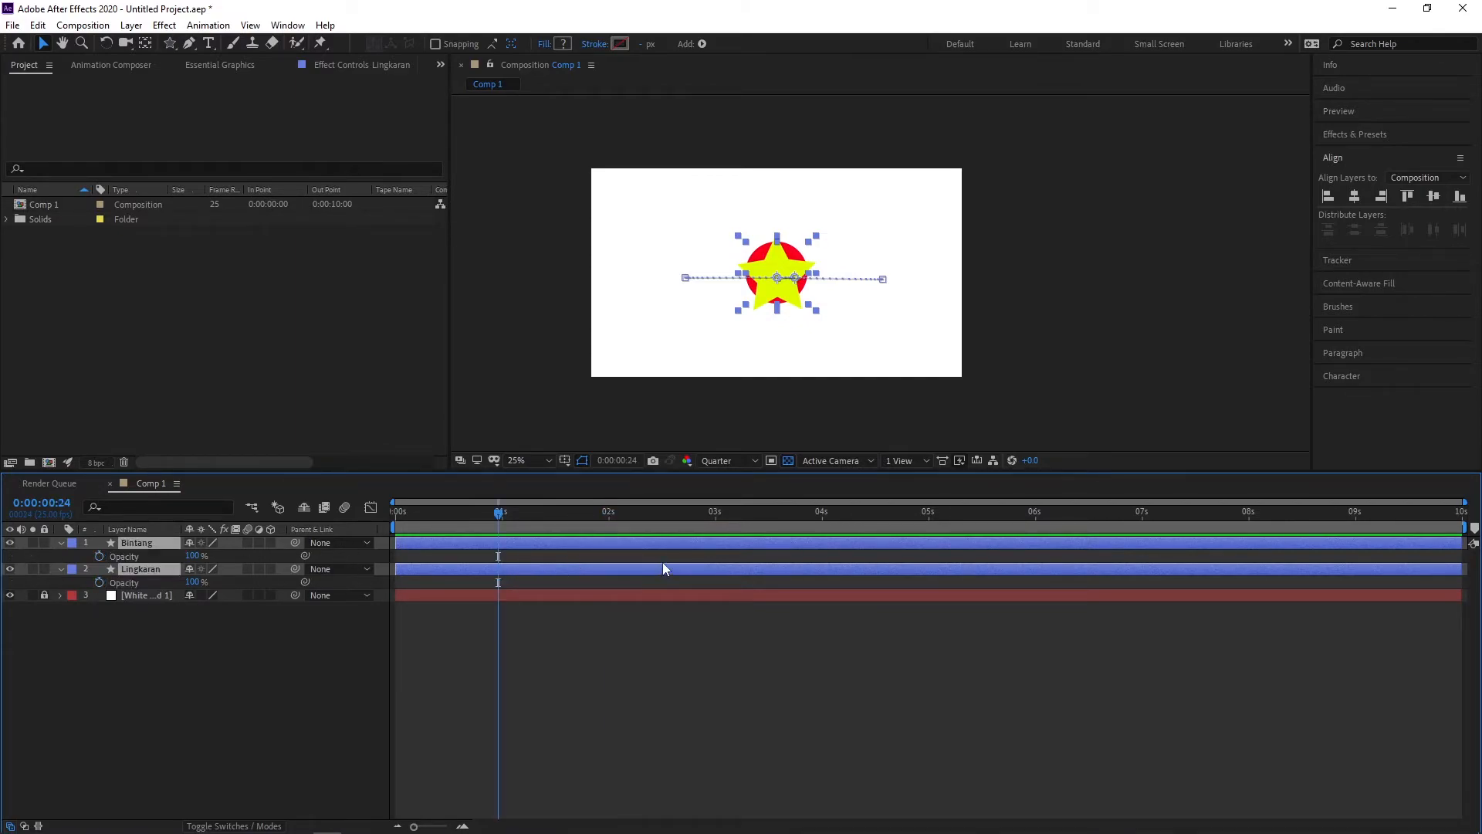
Enable Opacity keyframing for both layers at 3 seconds, move the keyframes to 1 second, and set the current time there.
click(716, 514)
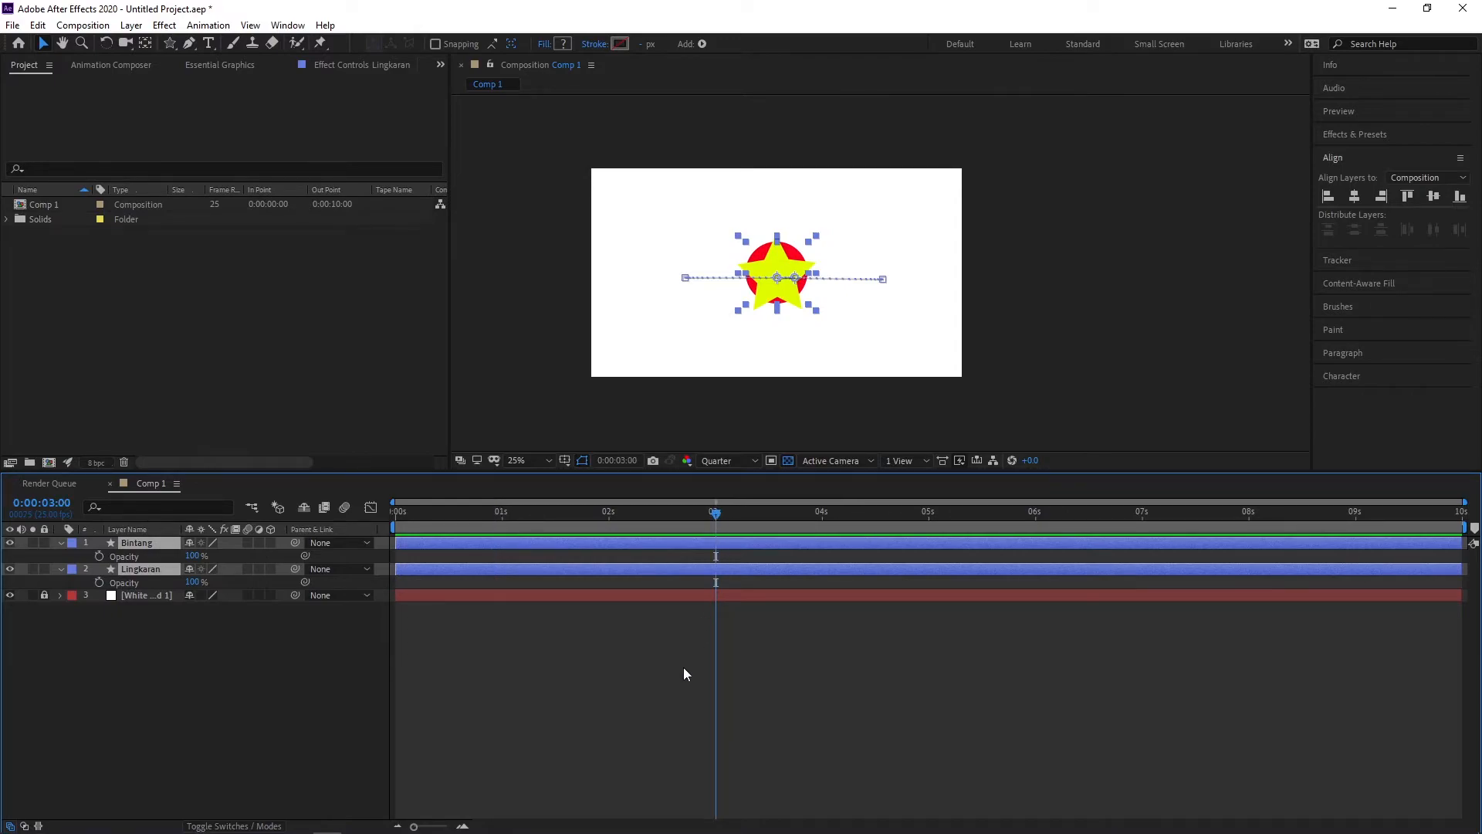
click(99, 556)
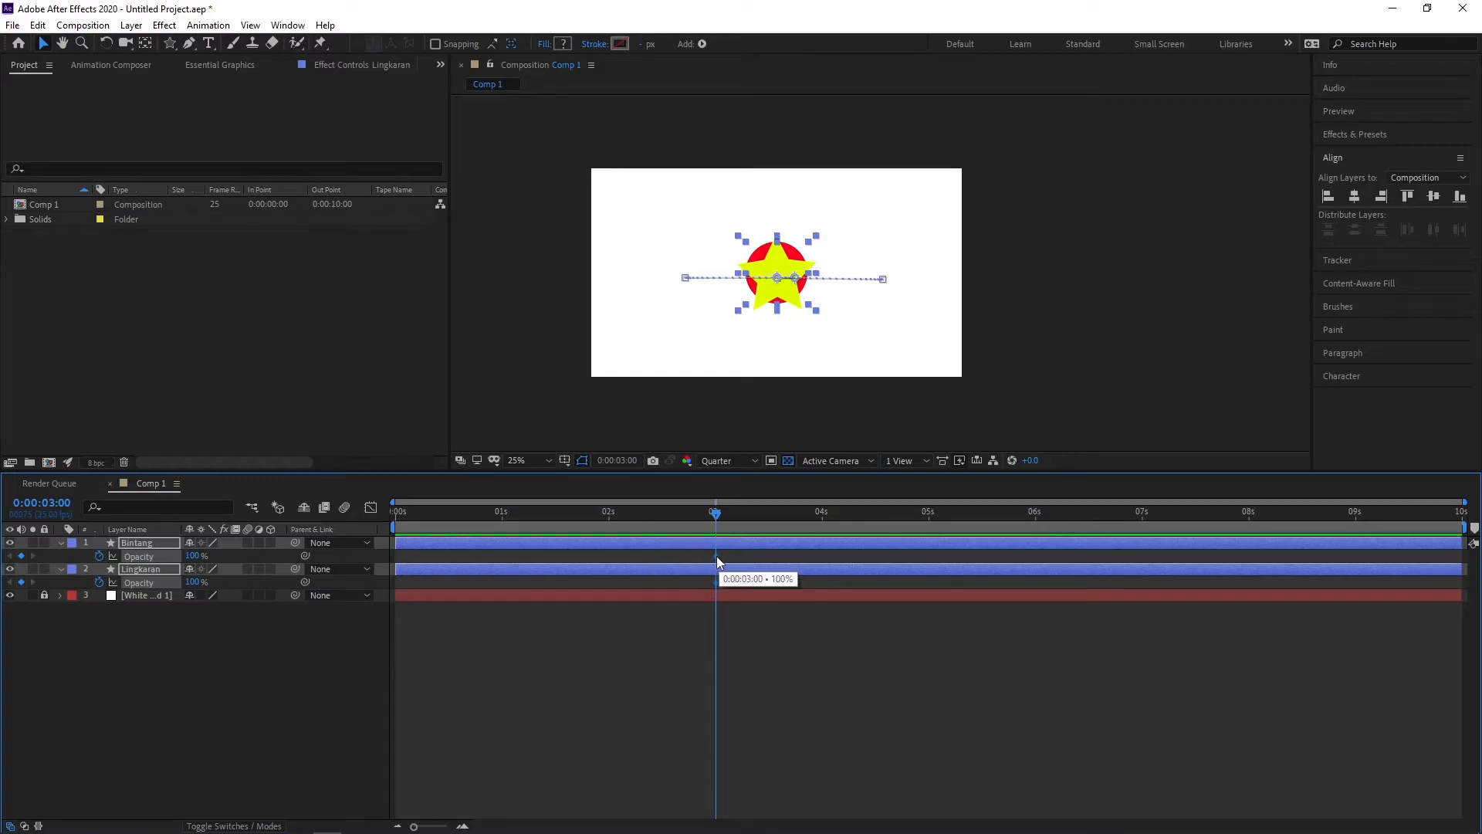
drag(714, 557, 502, 567)
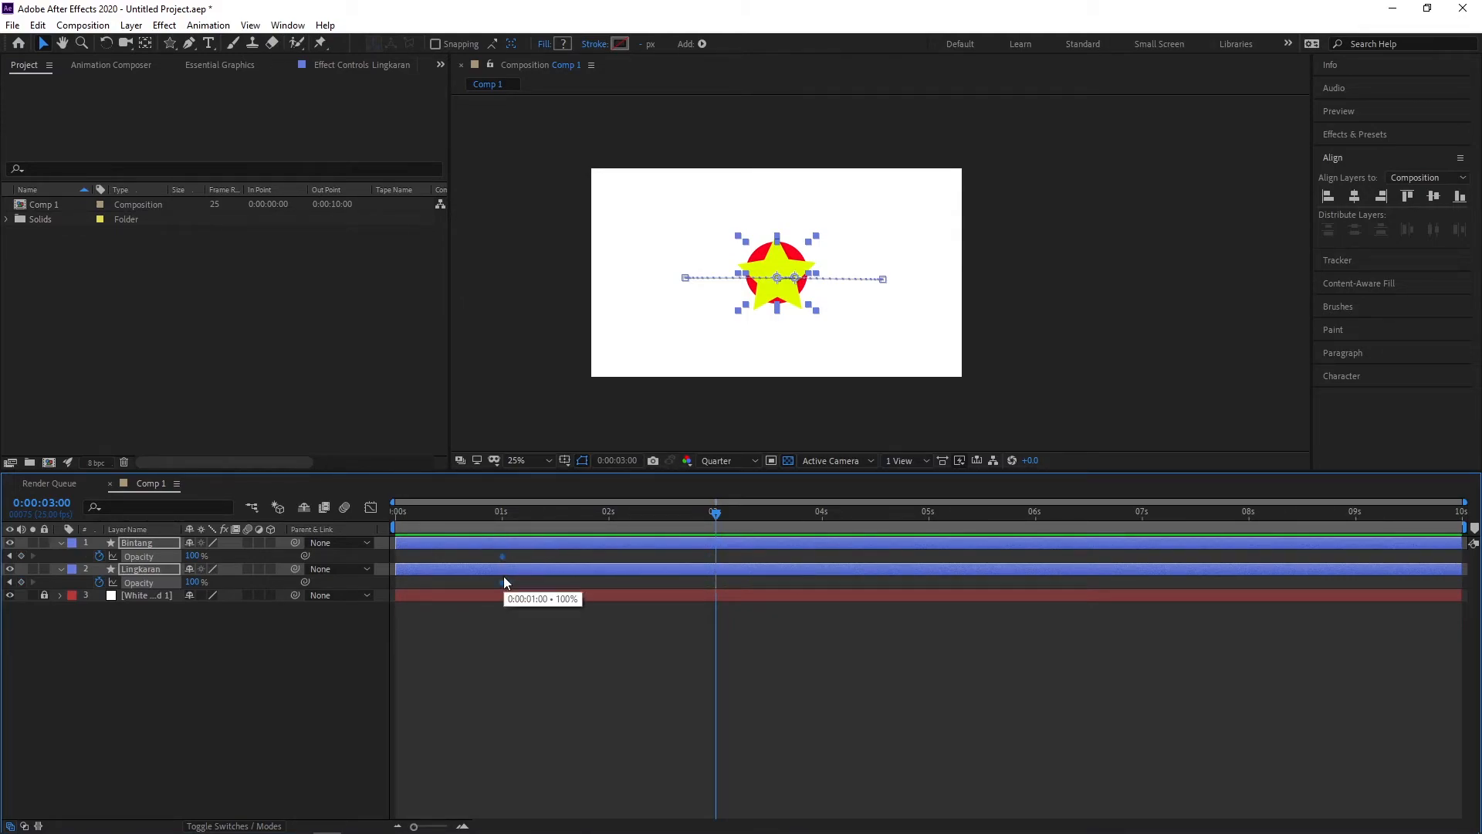
click(502, 514)
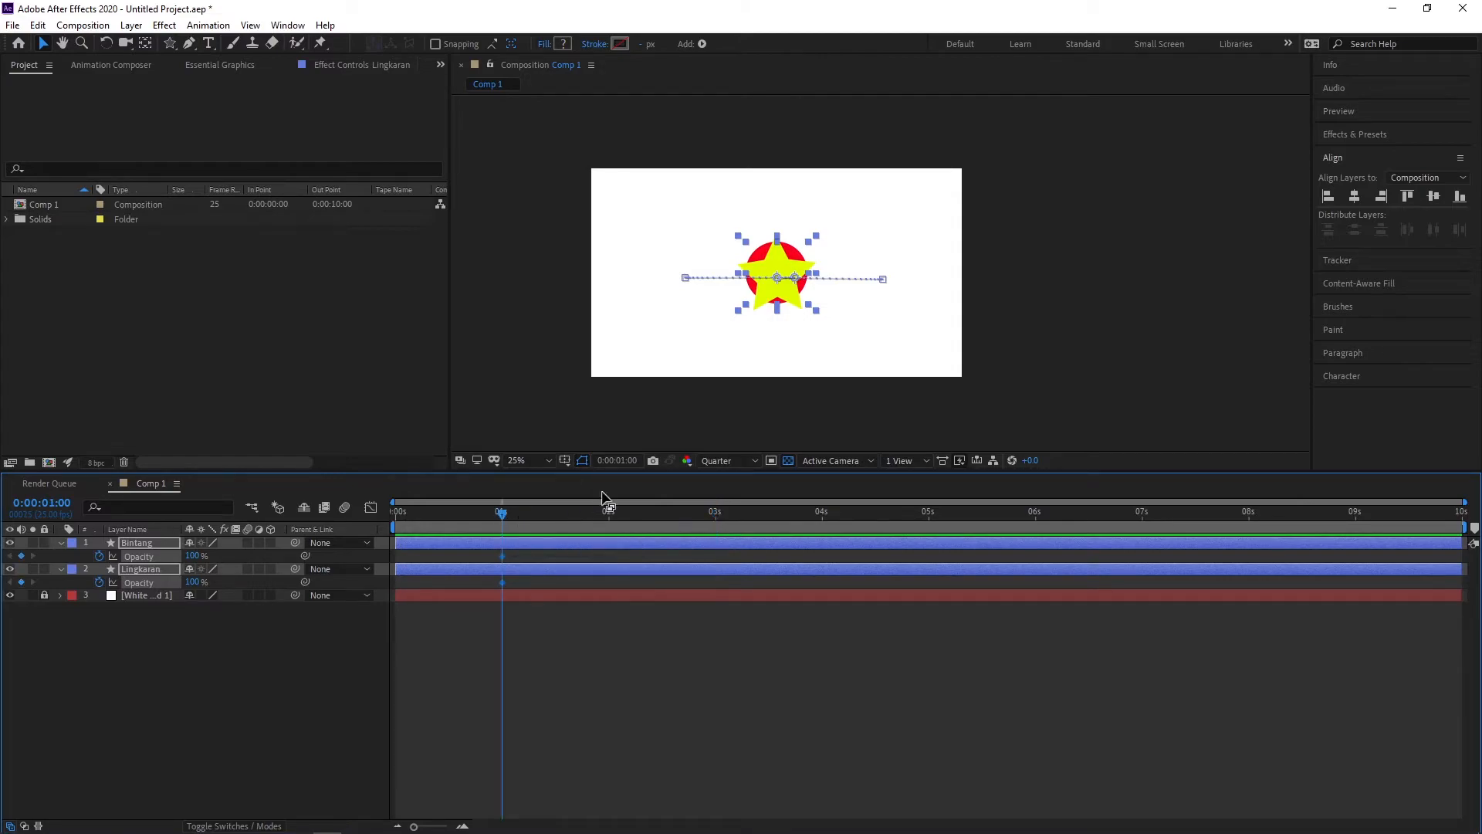
Set the Opacity of Bintang and Lingkaran to 0% at 0 seconds and preview the fade-in.
drag(410, 511, 367, 521)
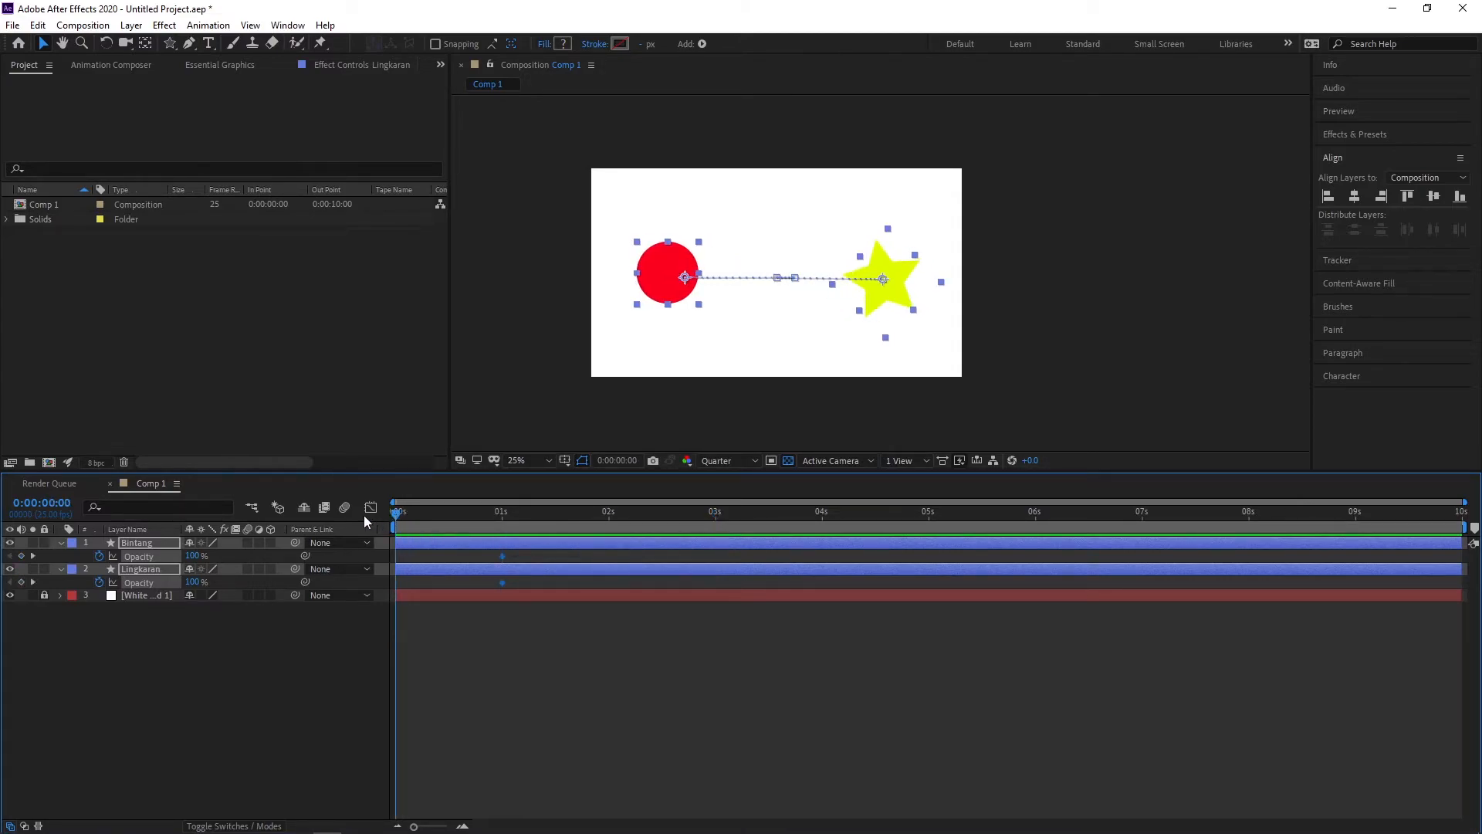
click(193, 556)
text(0)
key(Return)
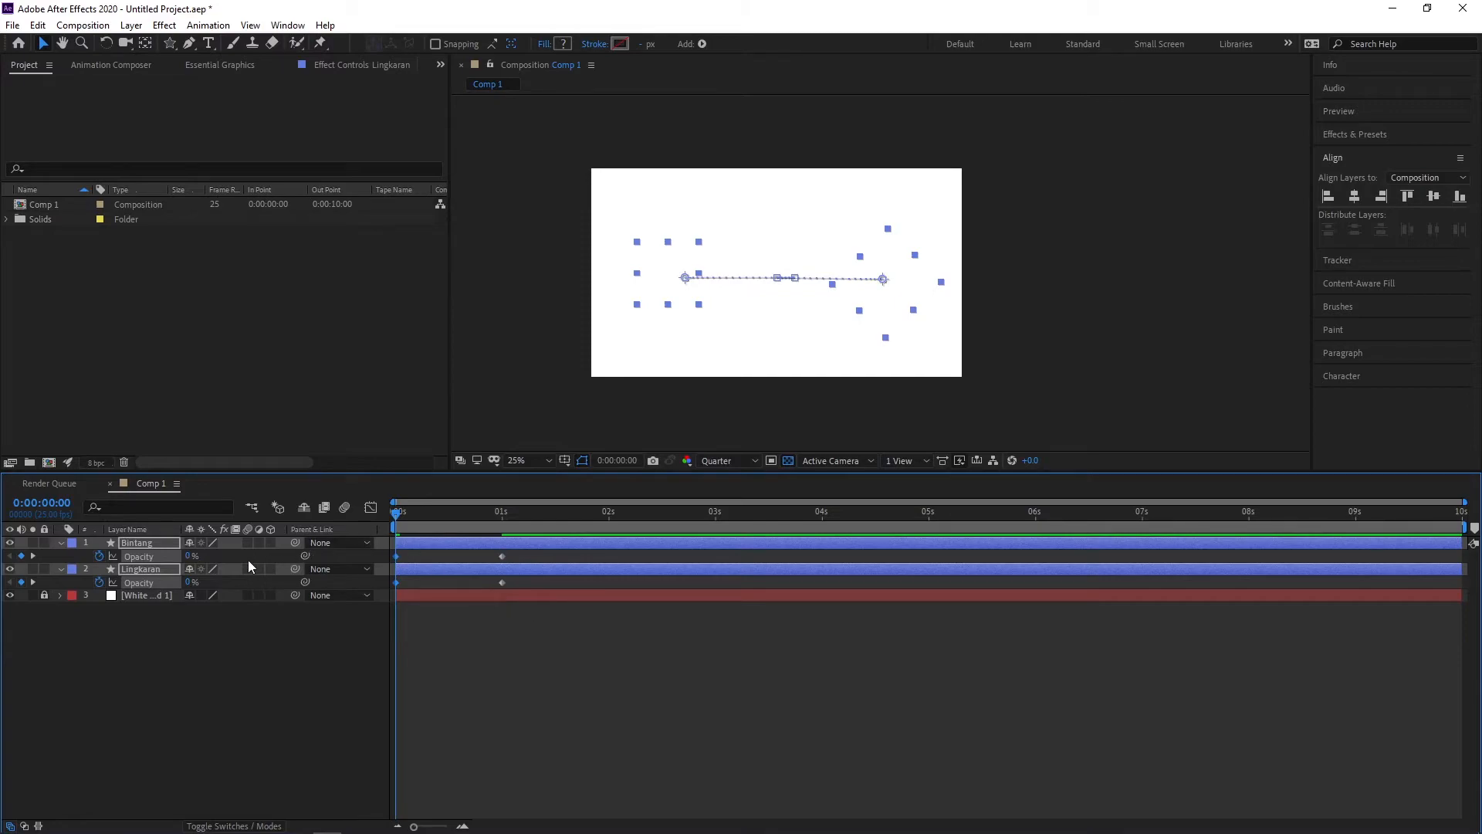
key(ctrl+z)
click(194, 556)
text(00)
key(Return)
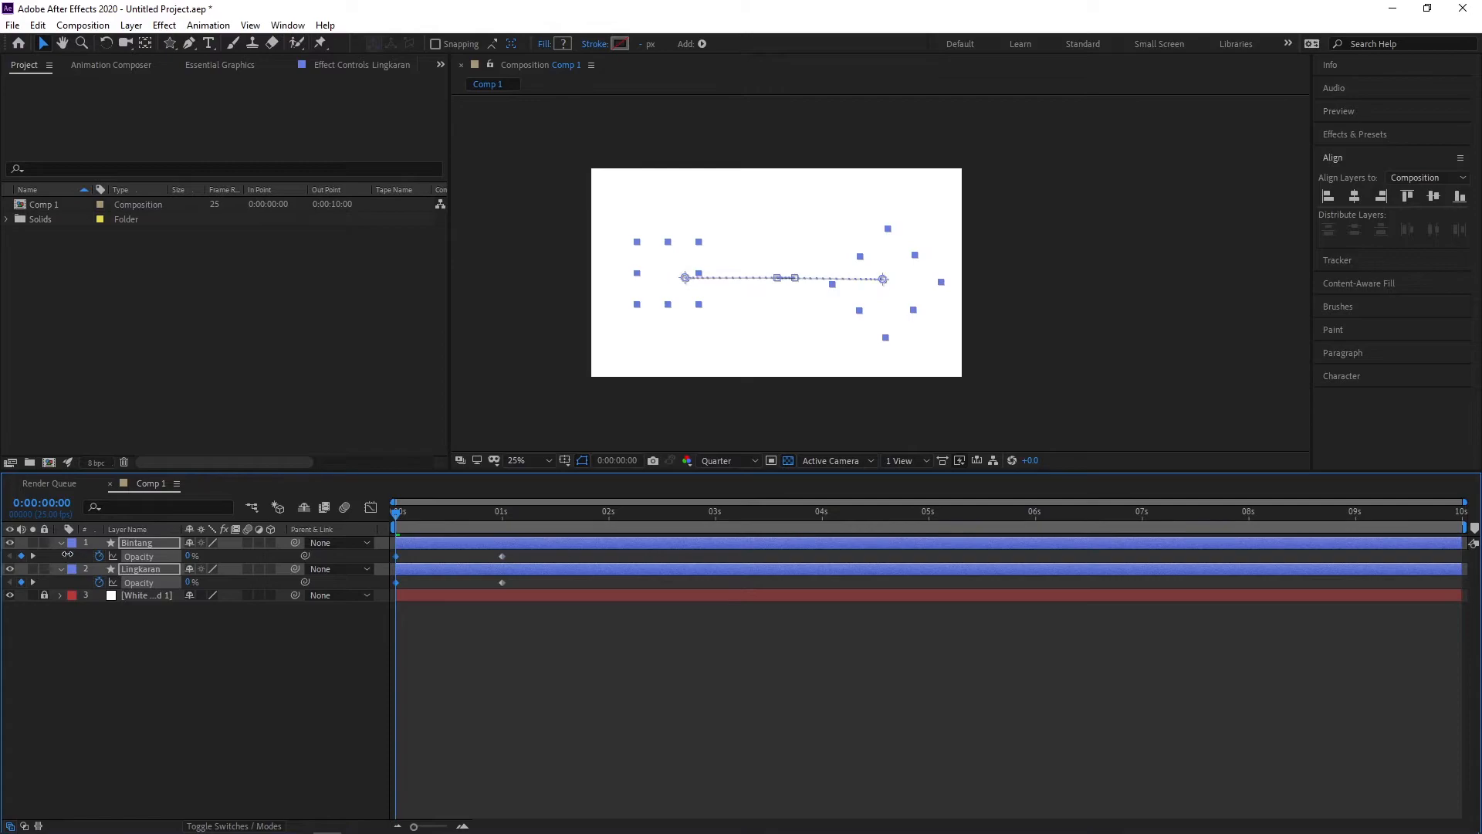
click(585, 666)
key(space)
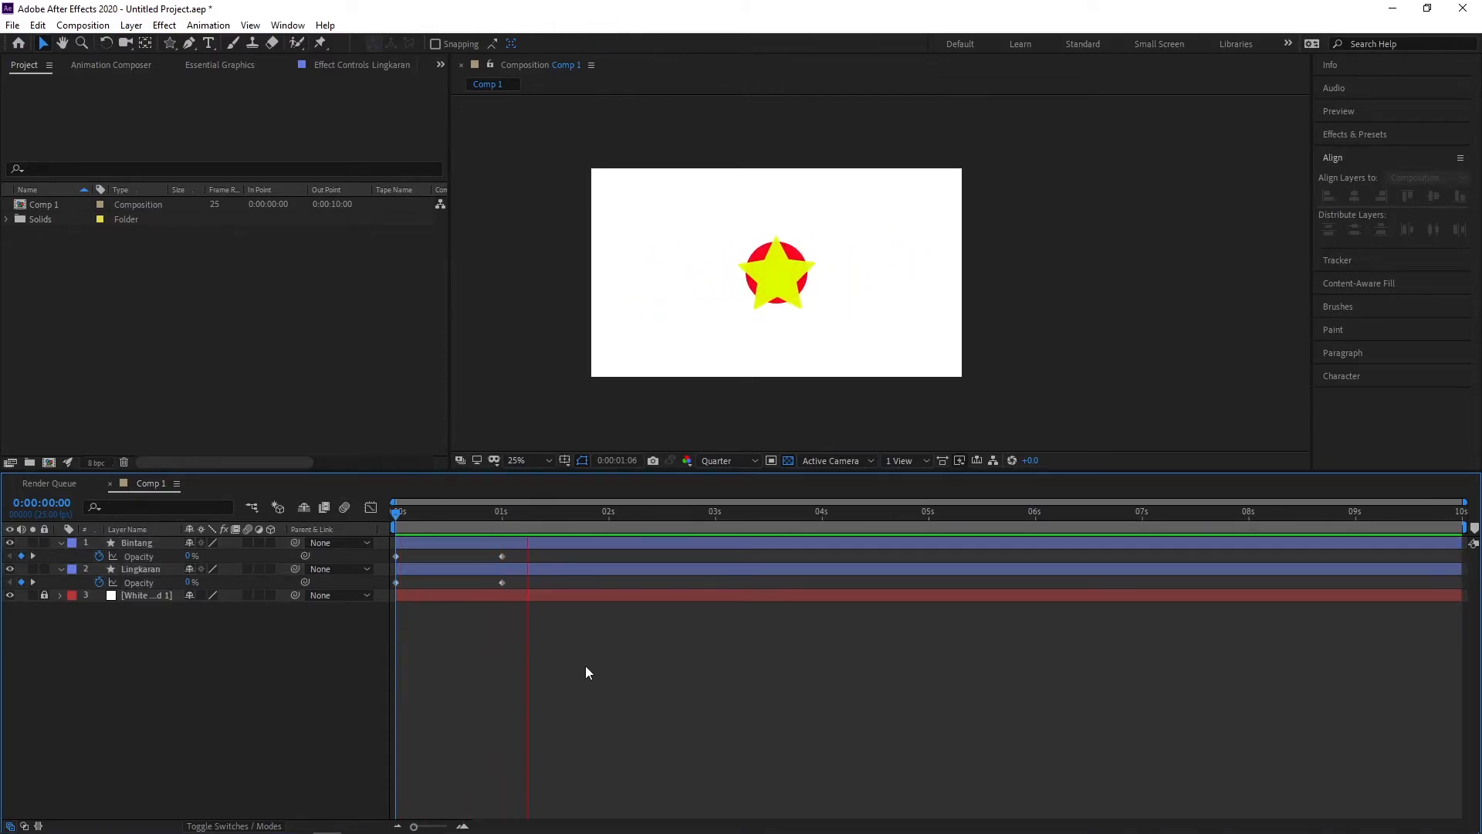
key(space)
Apply Easy Ease to all Opacity keyframes of Bintang and Lingkaran and preview the animation from 0 seconds.
click(502, 582)
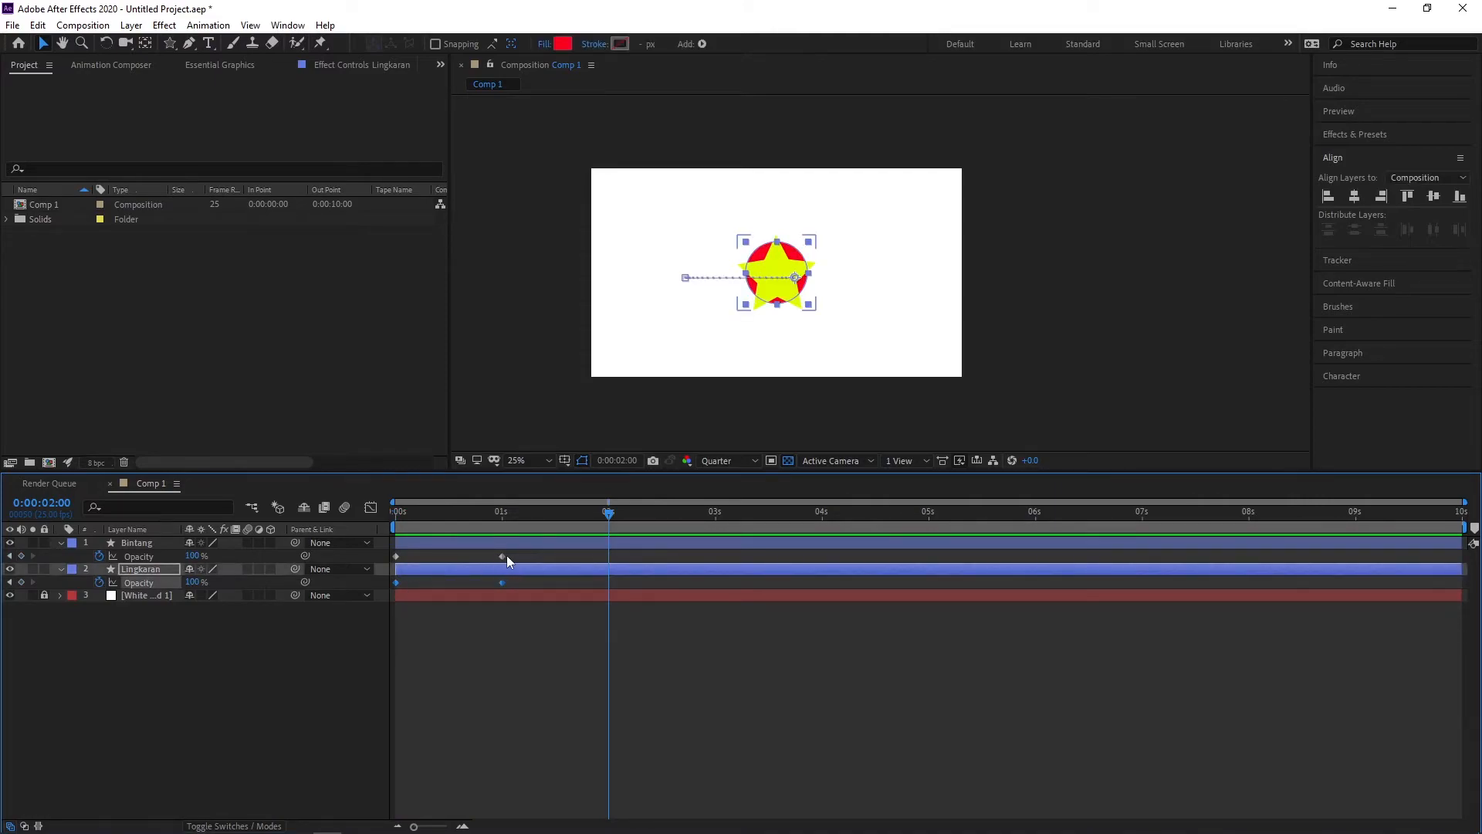
shift+click(502, 556)
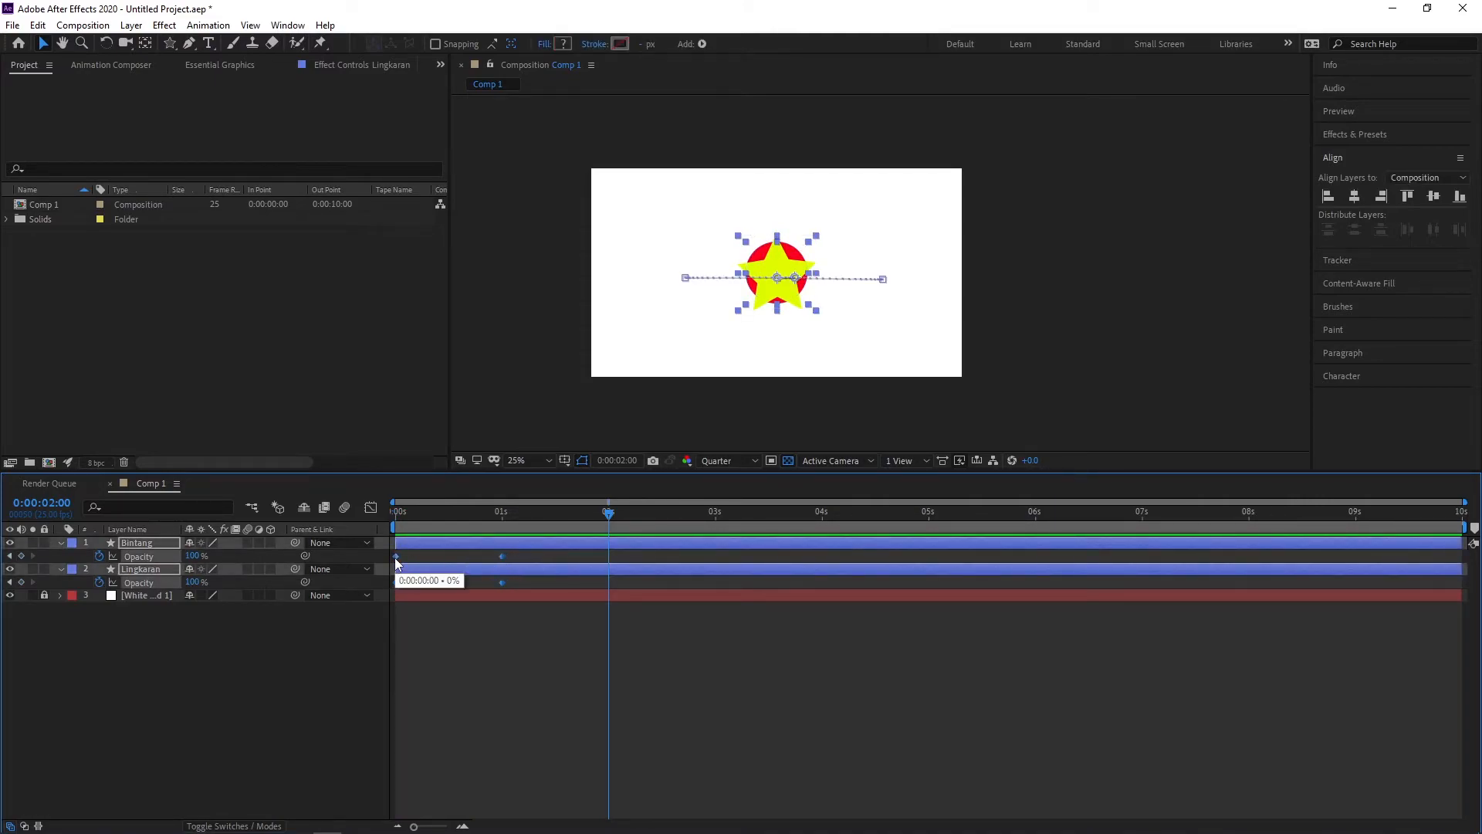
key(F9)
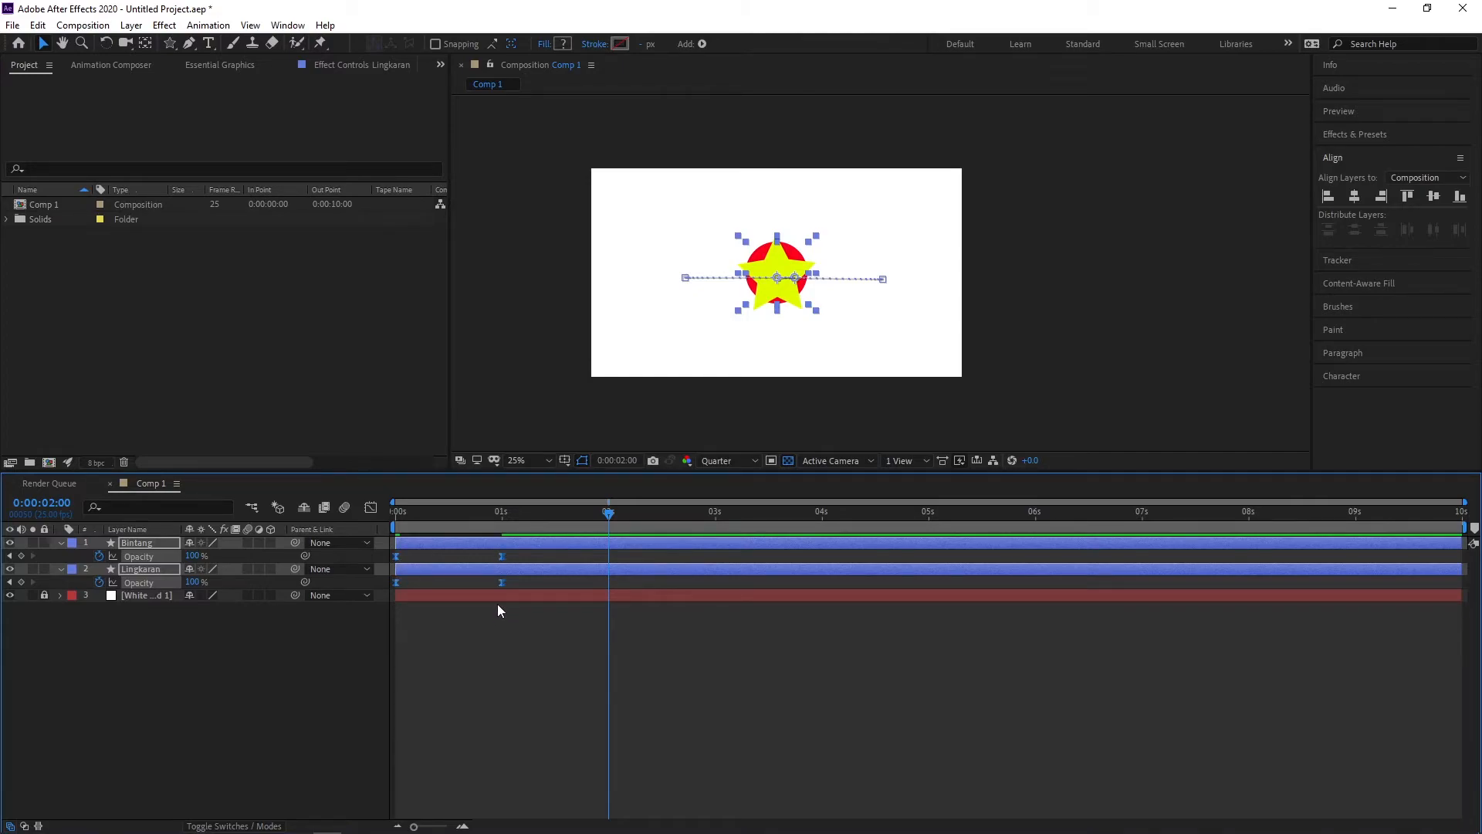
drag(433, 542, 378, 526)
key(ctrl+z)
click(661, 683)
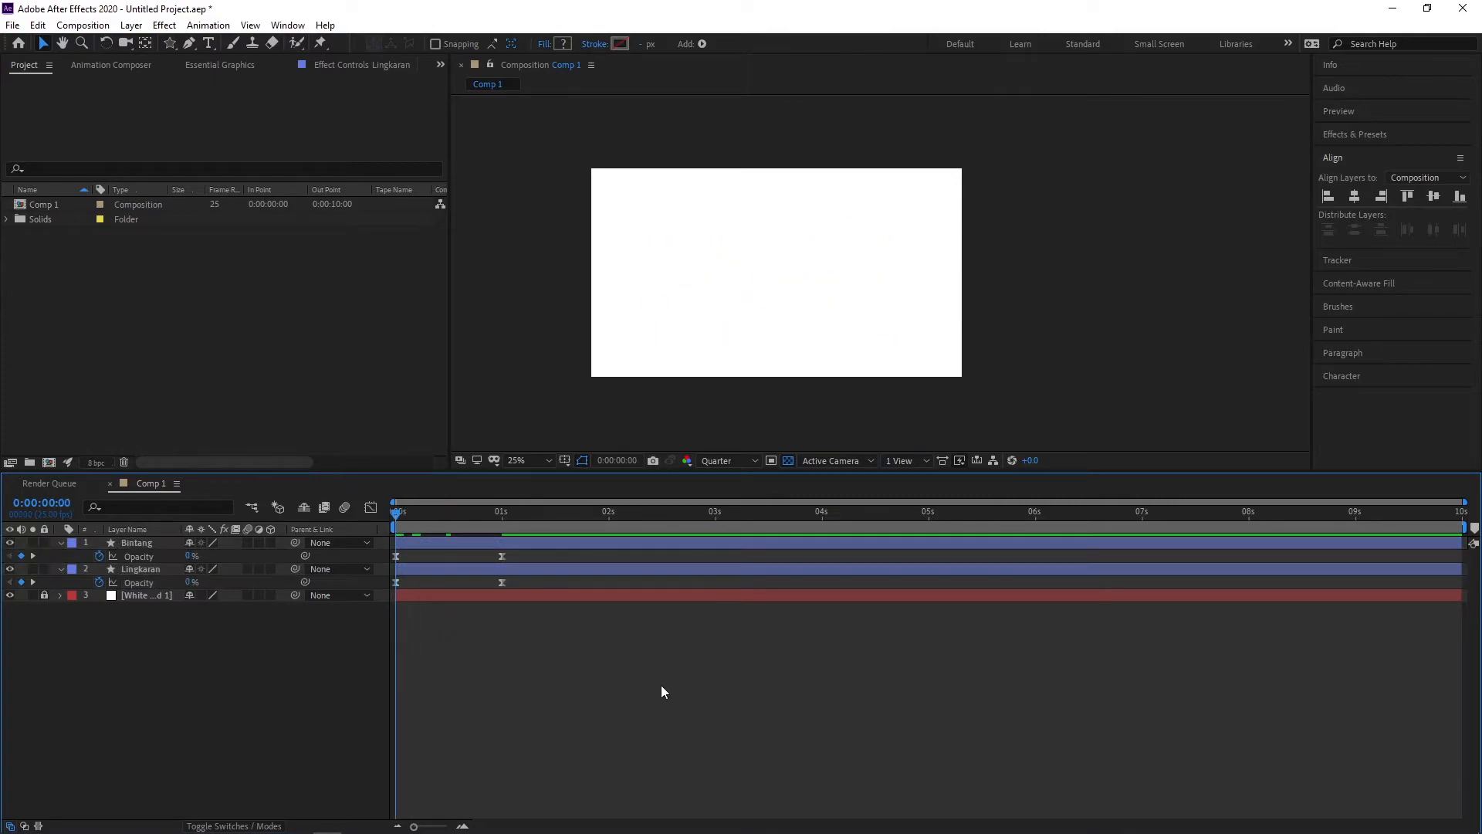
key(space)
key(space)
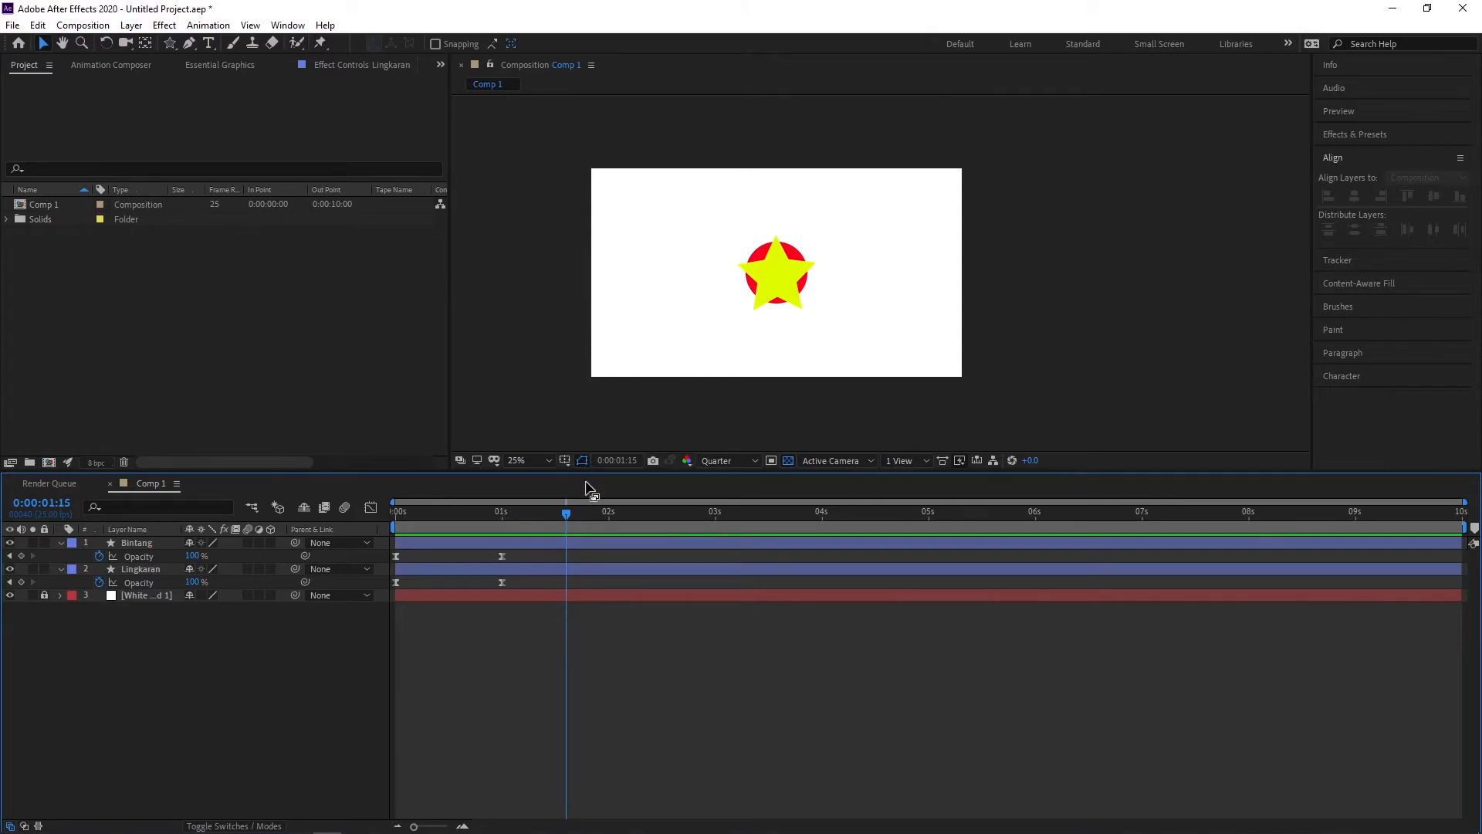
Select both the circle and the star in the composition and set the current time to 3 seconds.
drag(681, 206, 843, 351)
click(894, 290)
drag(693, 222, 887, 346)
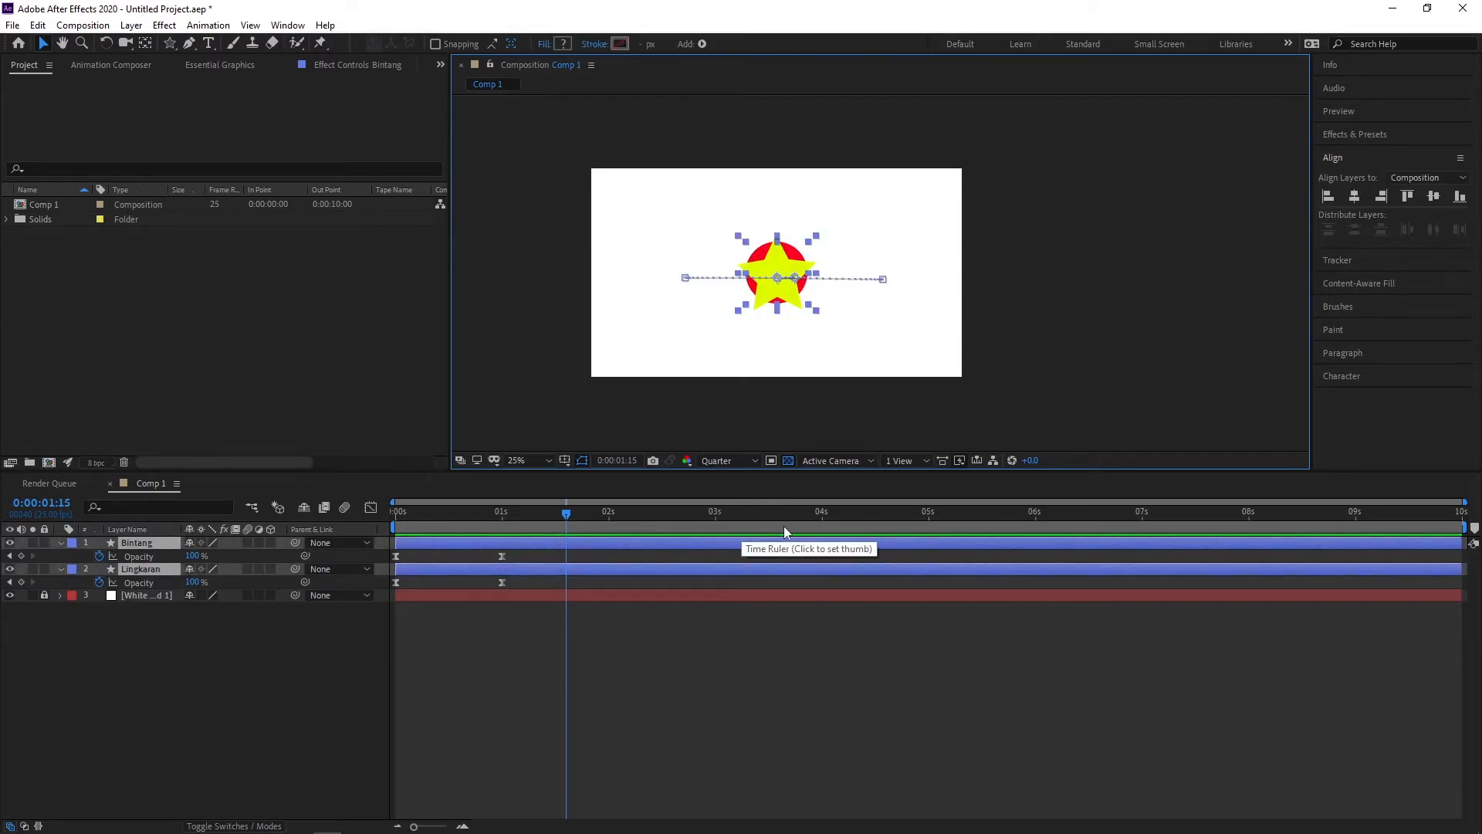
click(716, 525)
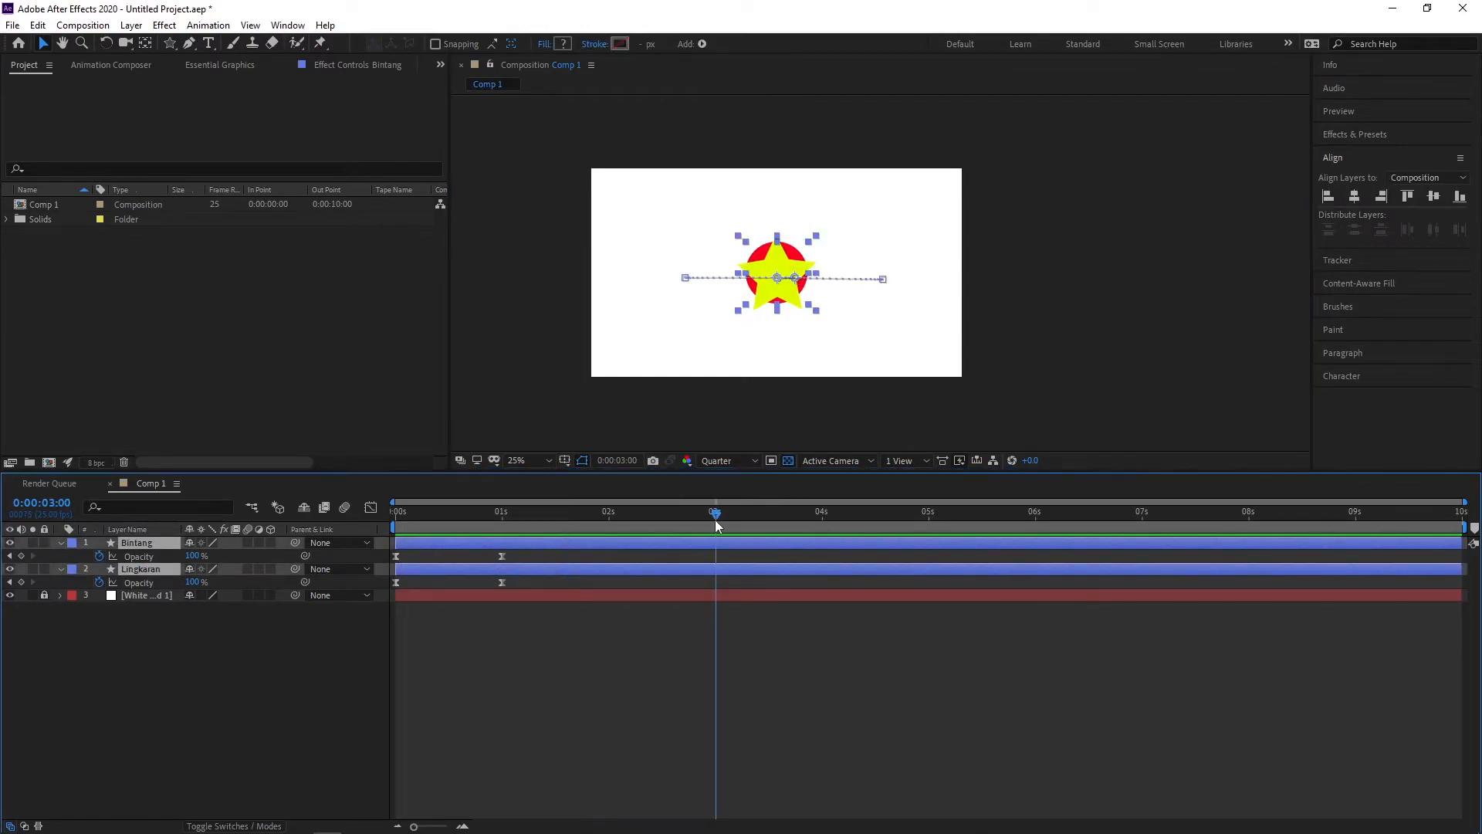
Try scaling Bintang and Lingkaran up to 193% at 3 seconds, and undo the Scale changes.
key(s)
click(205, 556)
text(123)
key(Return)
drag(282, 557, 336, 556)
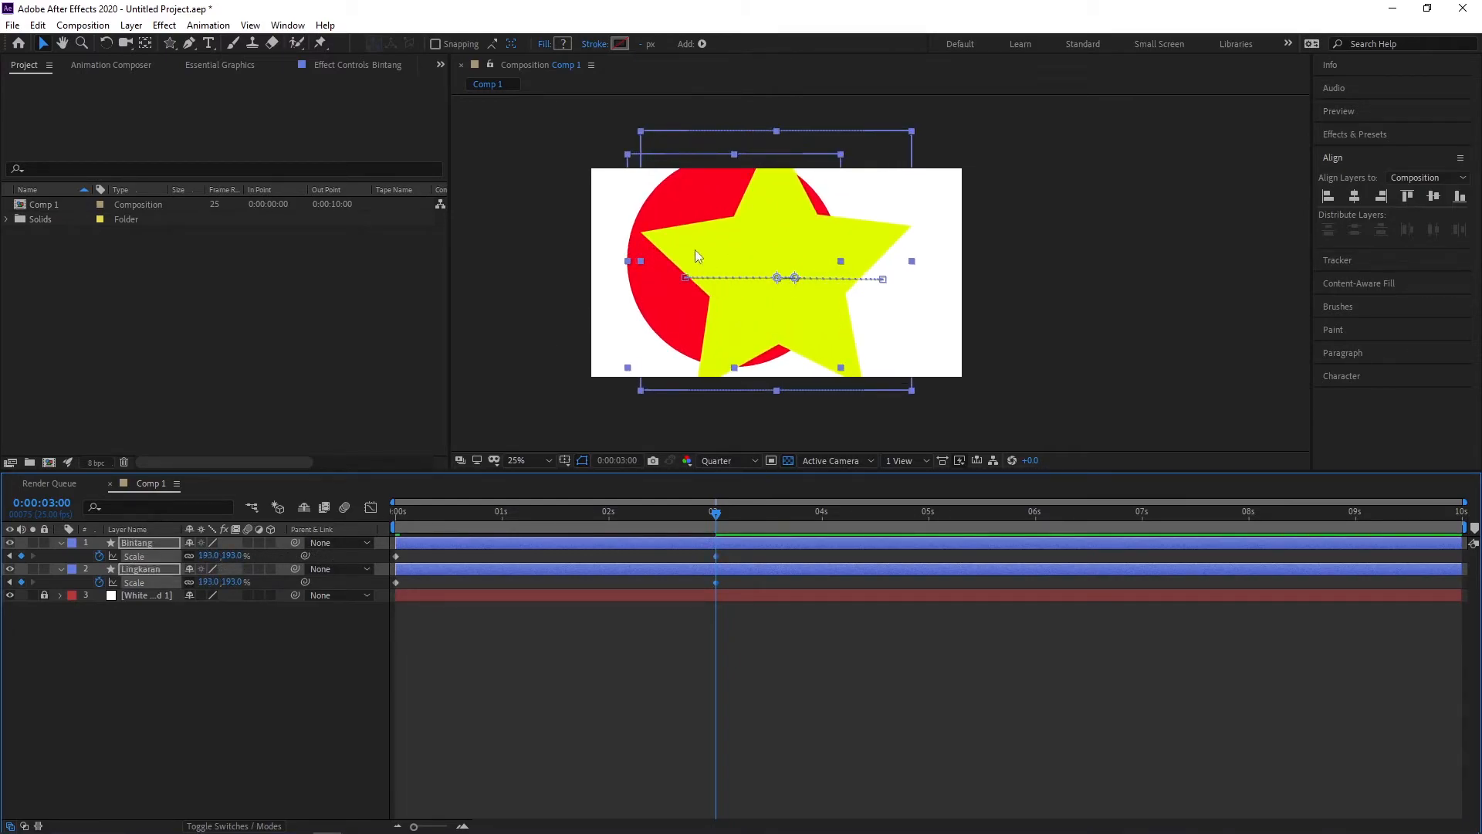
key(ctrl+z)
key(ctrl+z)
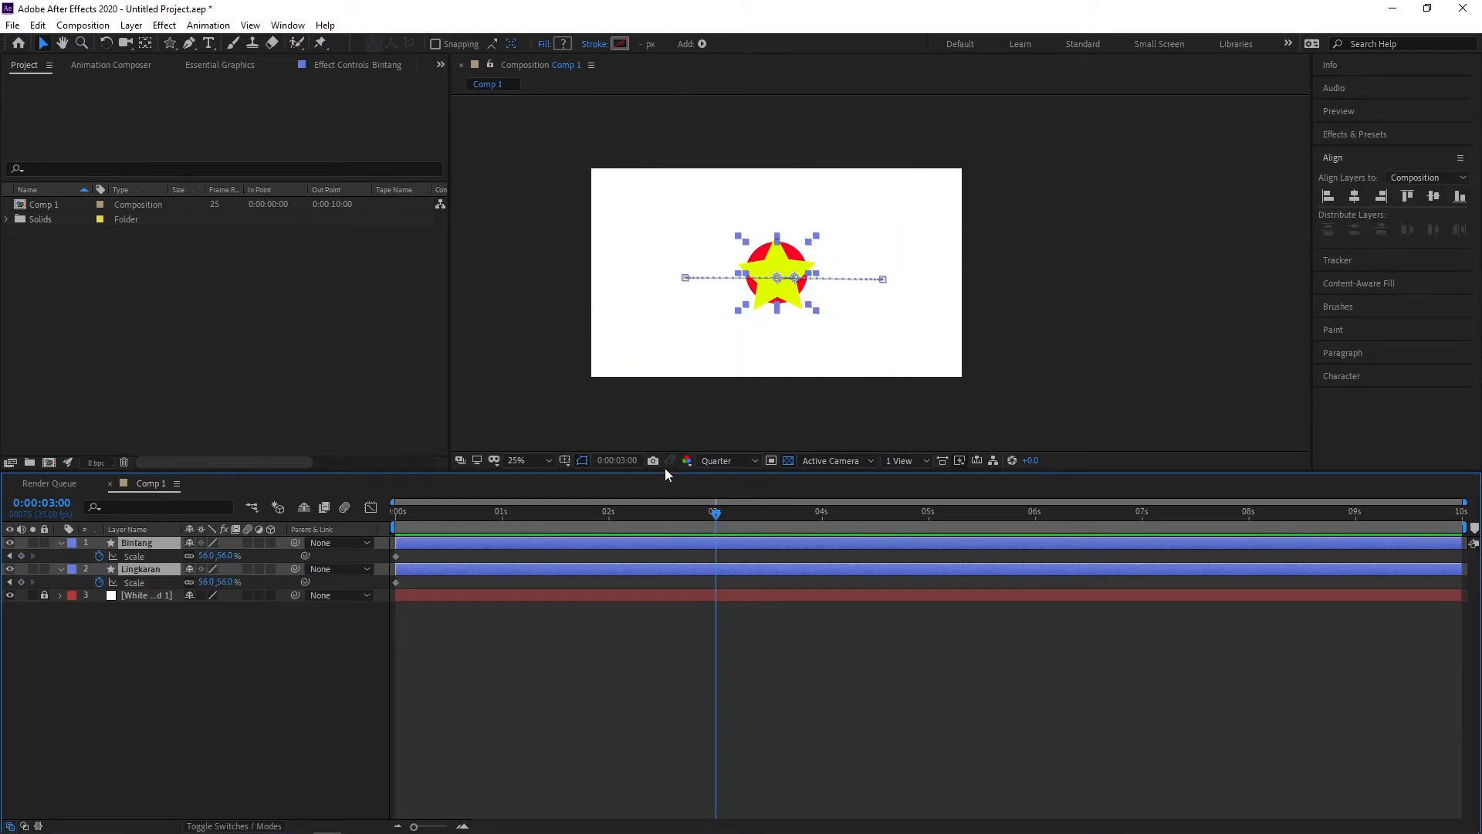
Pre-compose Bintang and Lingkaran as Pre-comp 1, moving all attributes and adjusting the duration to the selected layers.
right_click(530, 551)
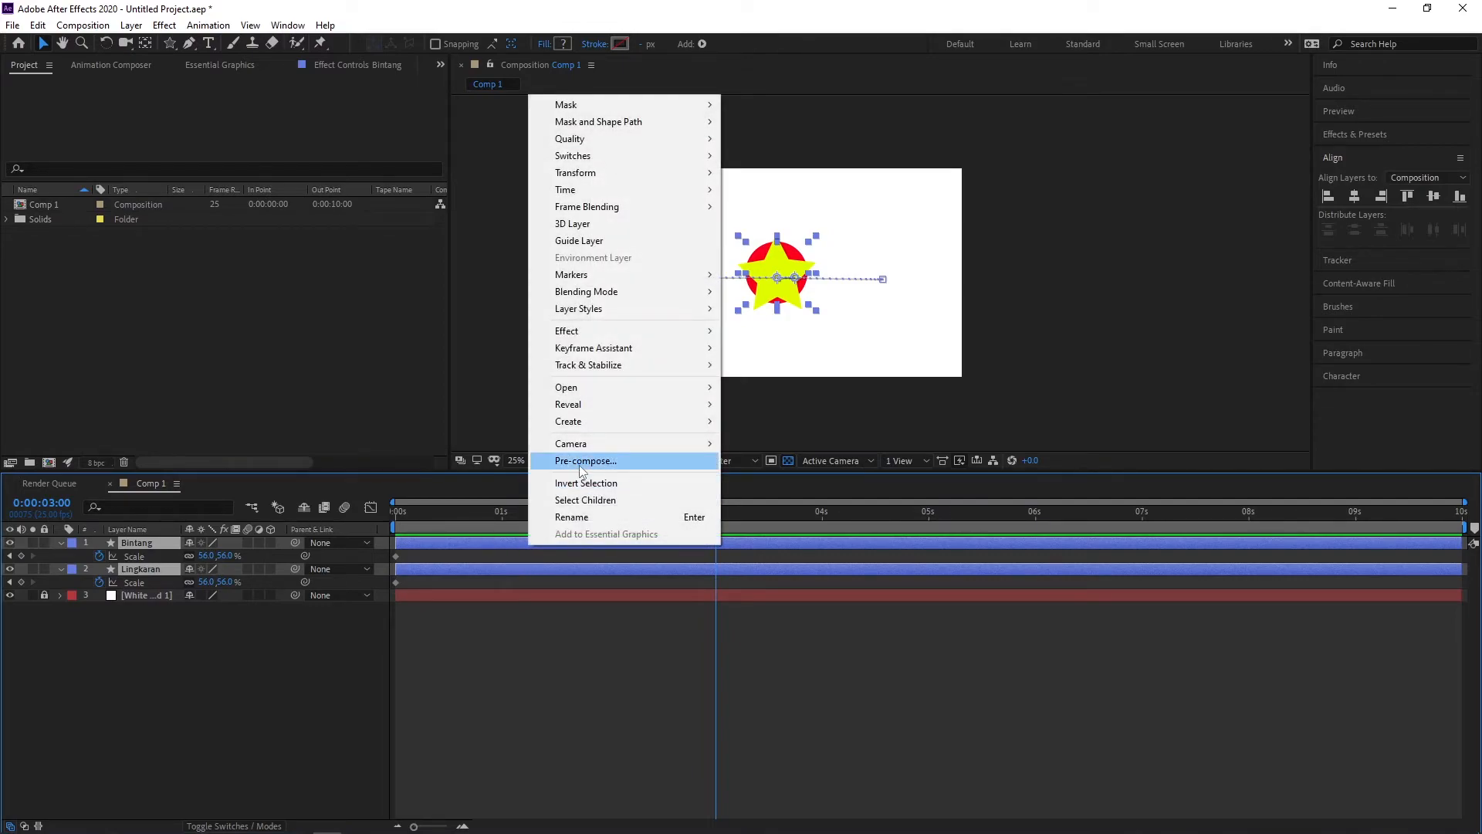
click(511, 539)
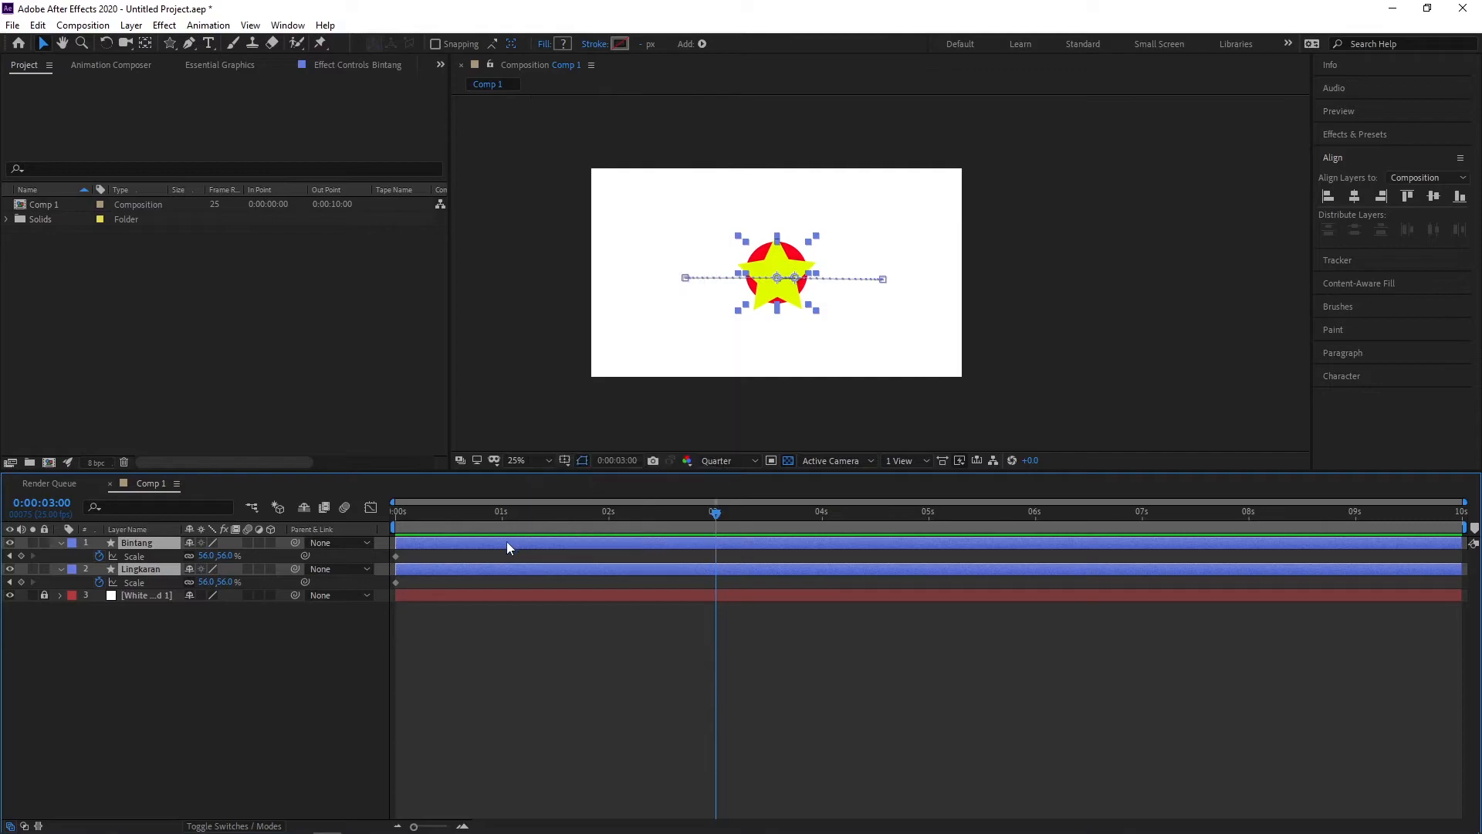
right_click(507, 540)
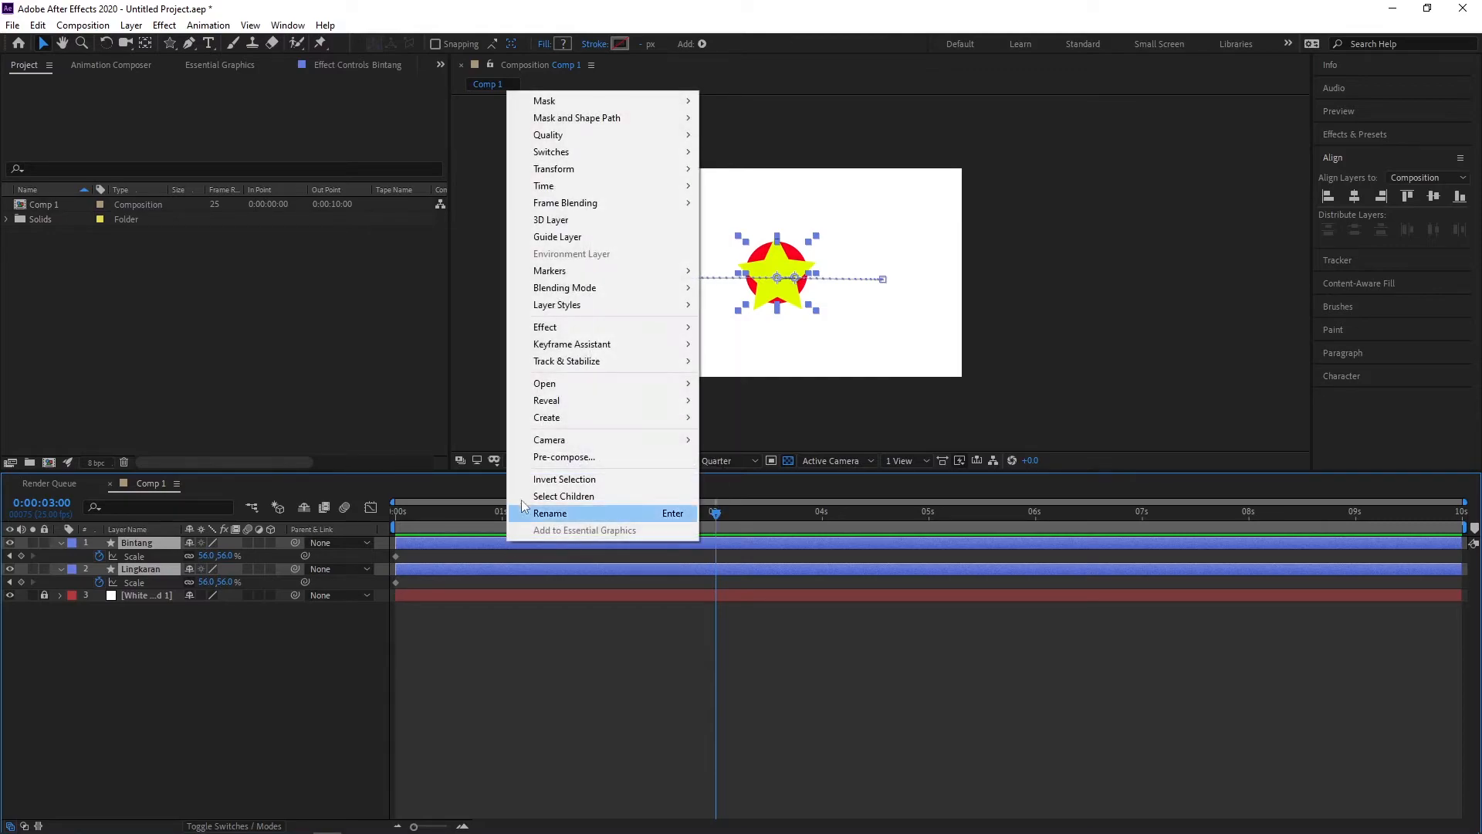
click(573, 457)
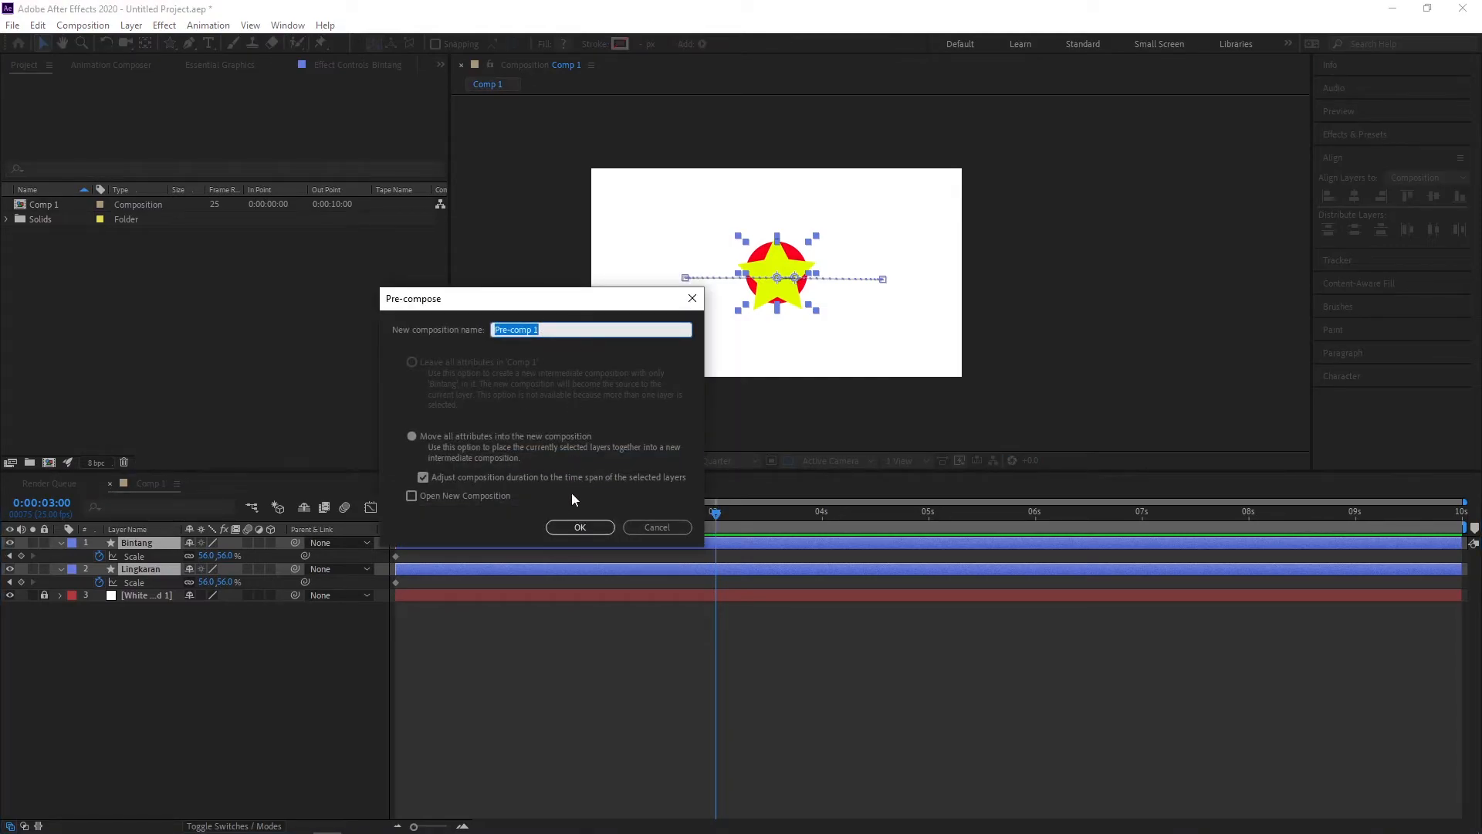
click(579, 527)
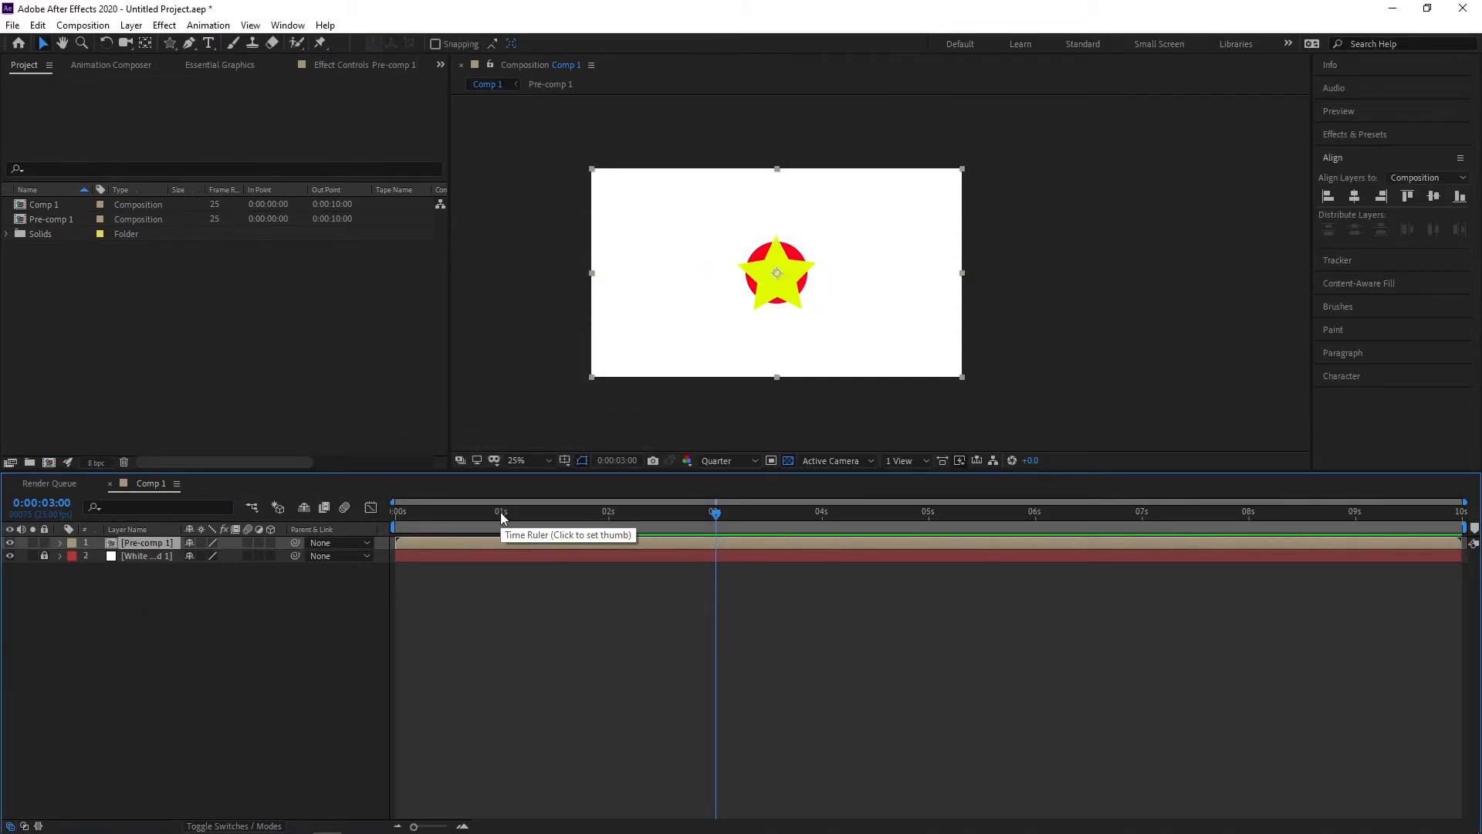
Enable Scale keyframing for Pre-comp 1 at 3 seconds and set its Scale to 170%.
key(s)
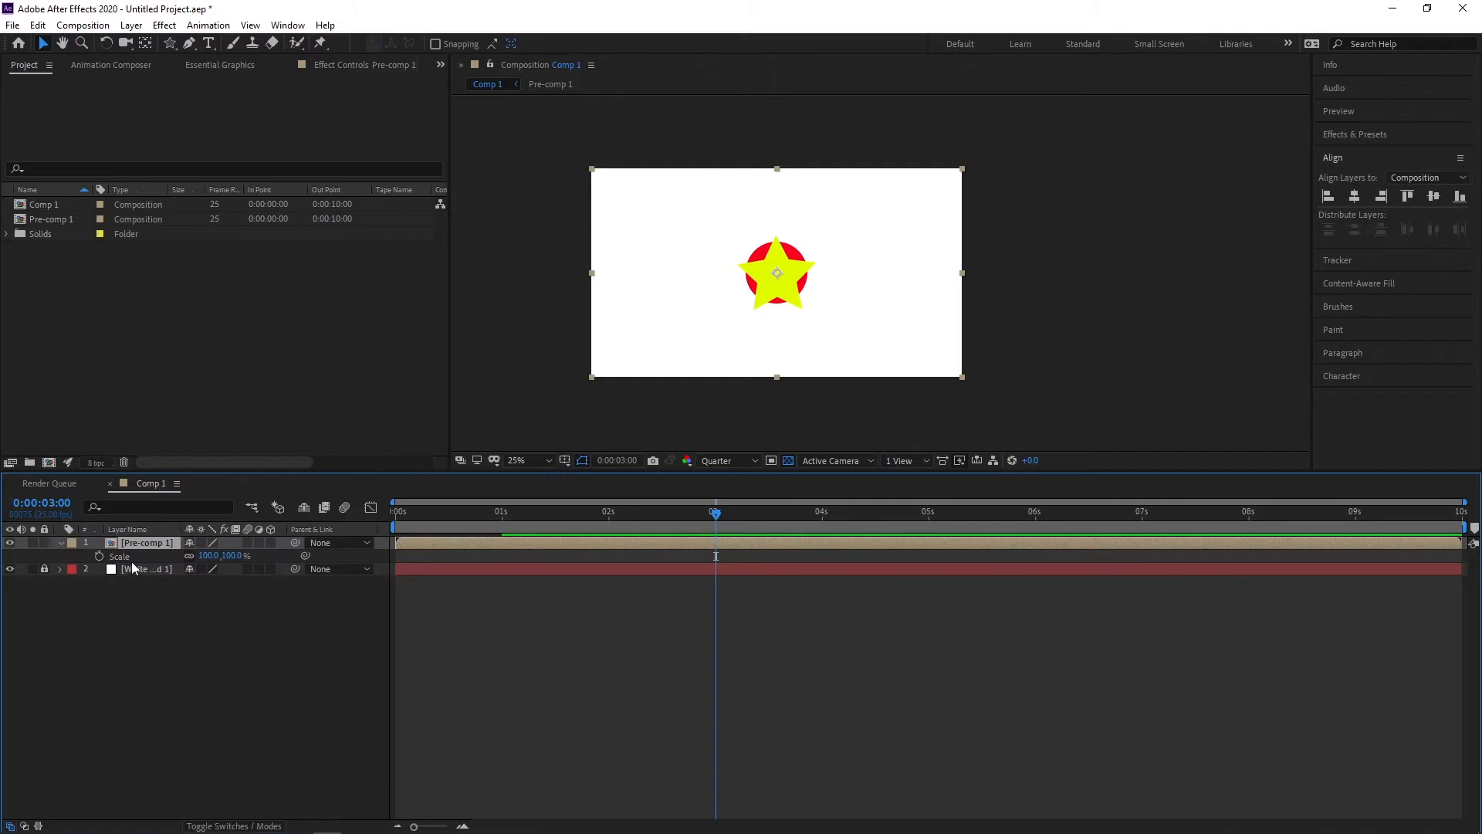
click(99, 555)
drag(228, 558, 274, 549)
click(820, 643)
Add a 100% Scale keyframe to Pre-comp 1 at 1 second and preview the animation from 0 seconds.
drag(646, 524, 498, 546)
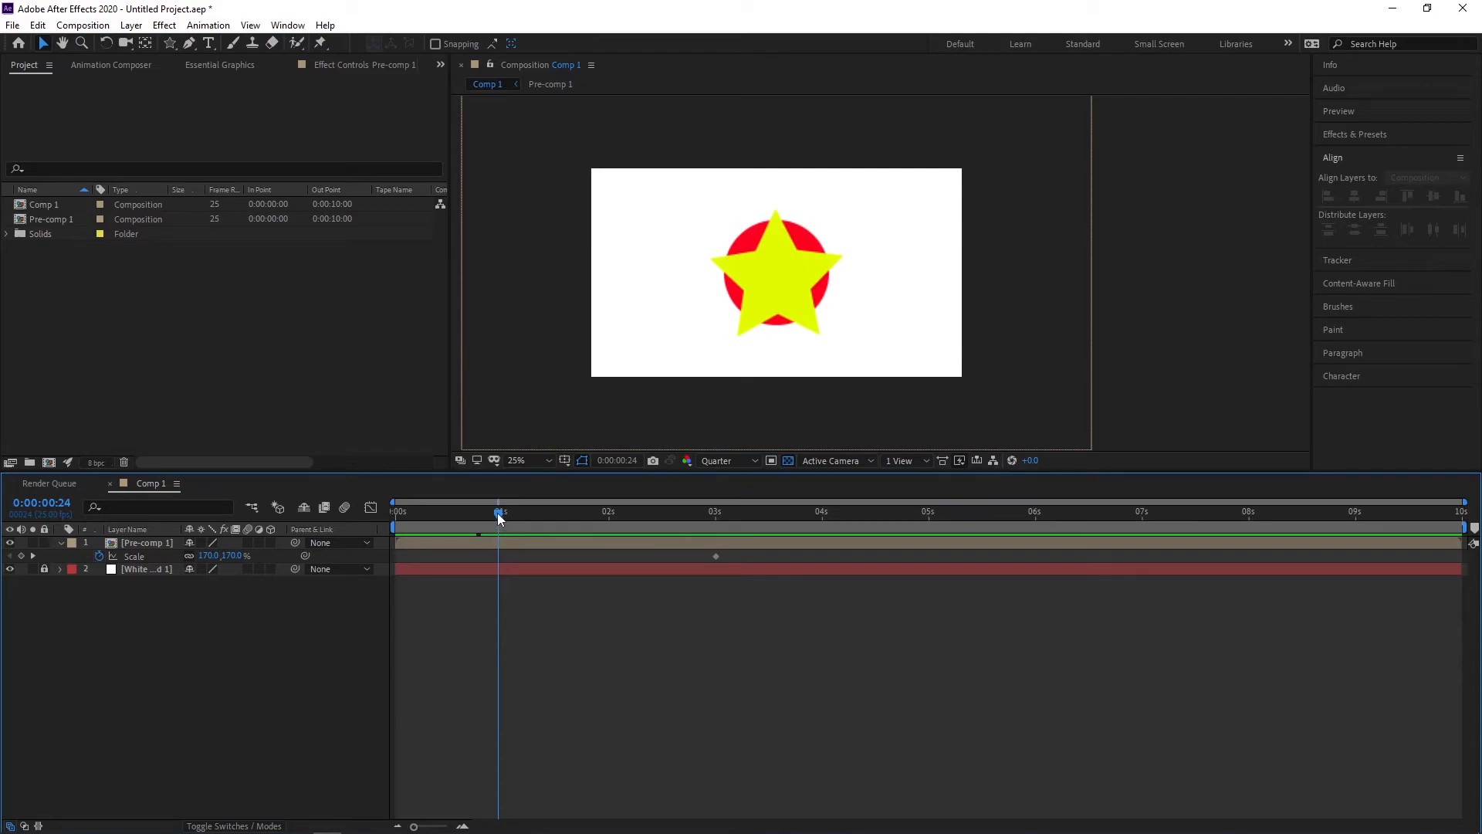
drag(498, 512, 506, 514)
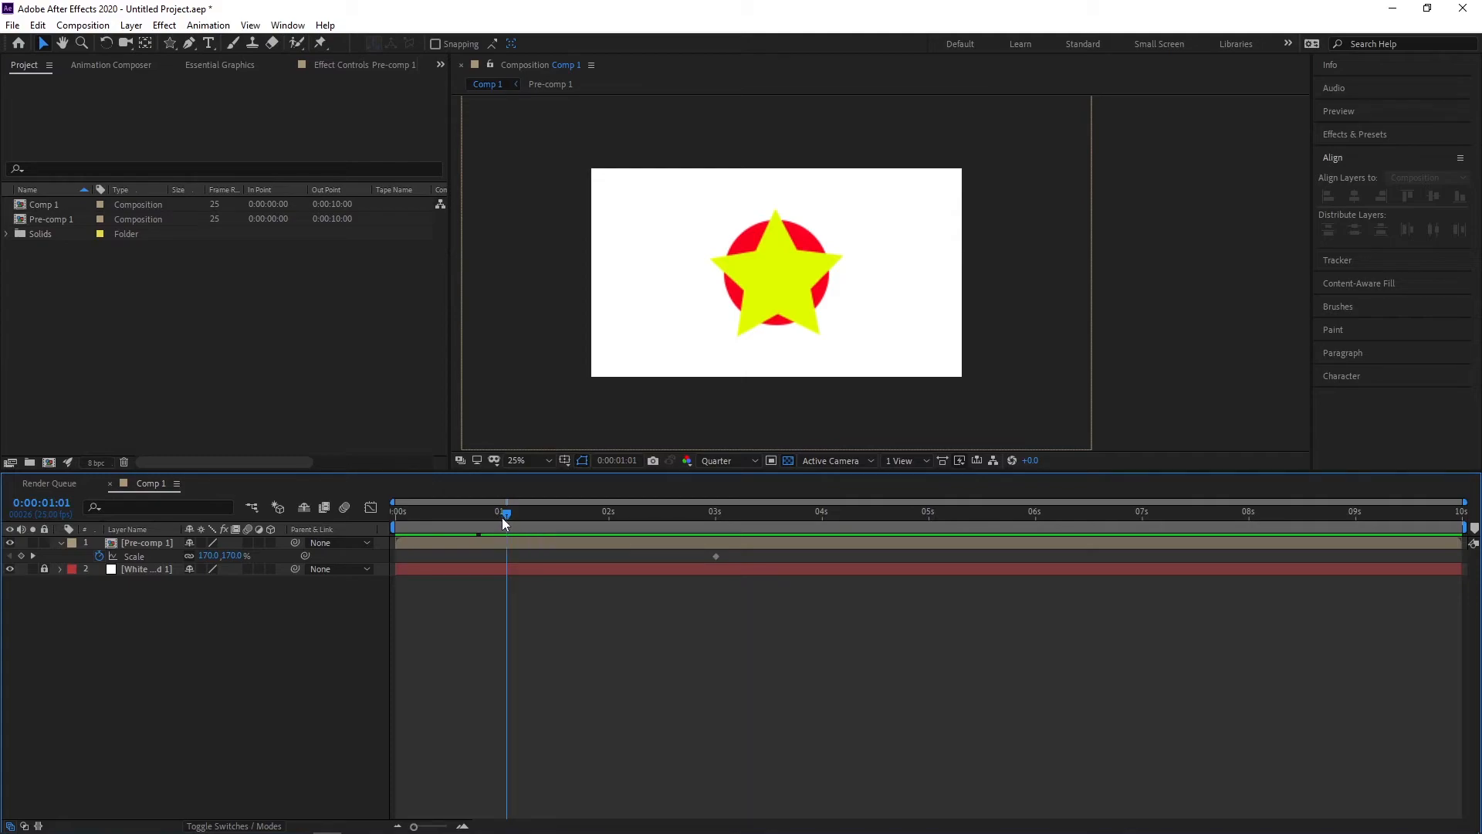
click(501, 514)
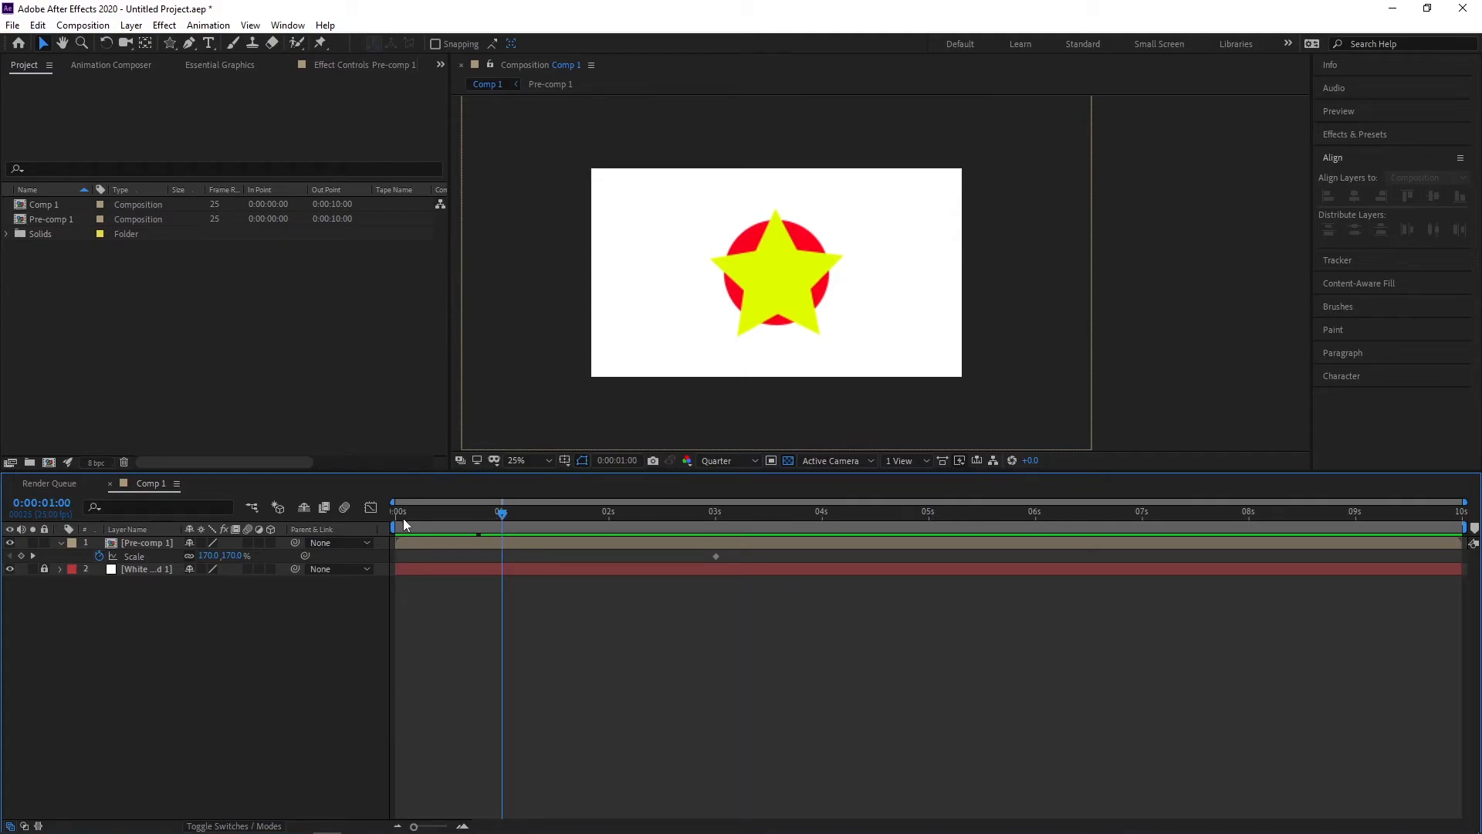
click(215, 556)
text(100)
key(Return)
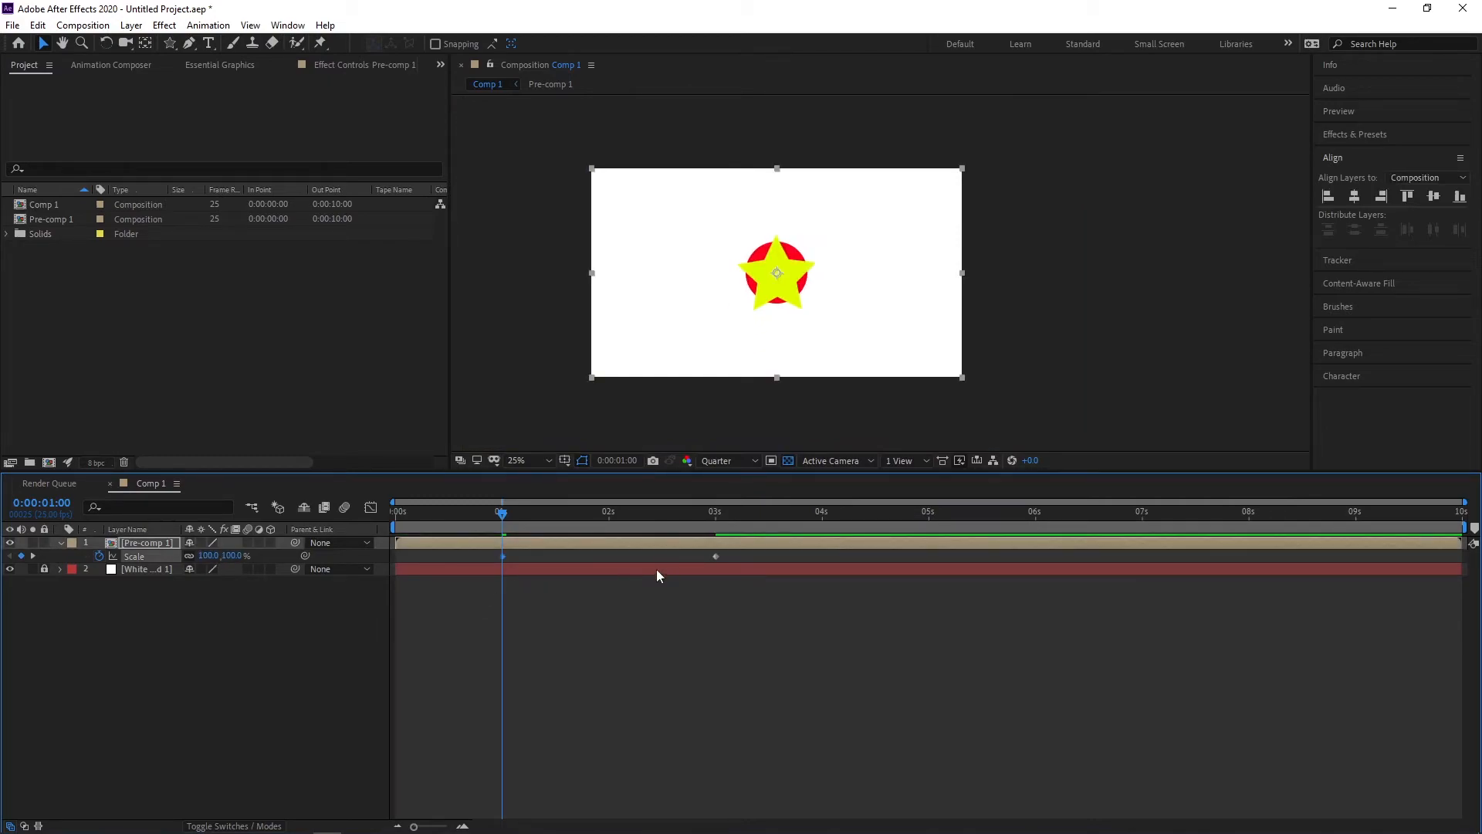
drag(491, 518, 335, 522)
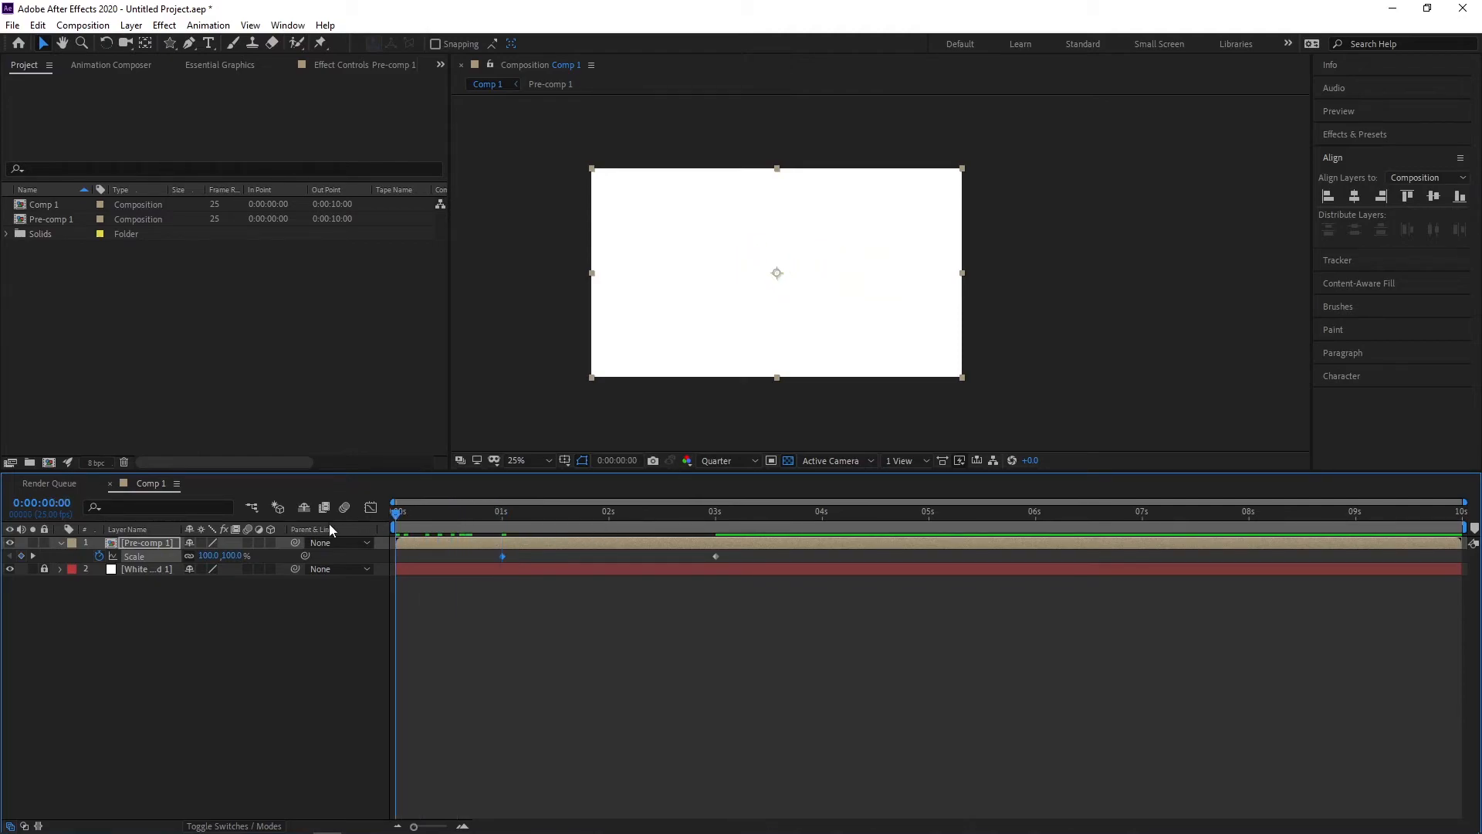
key(space)
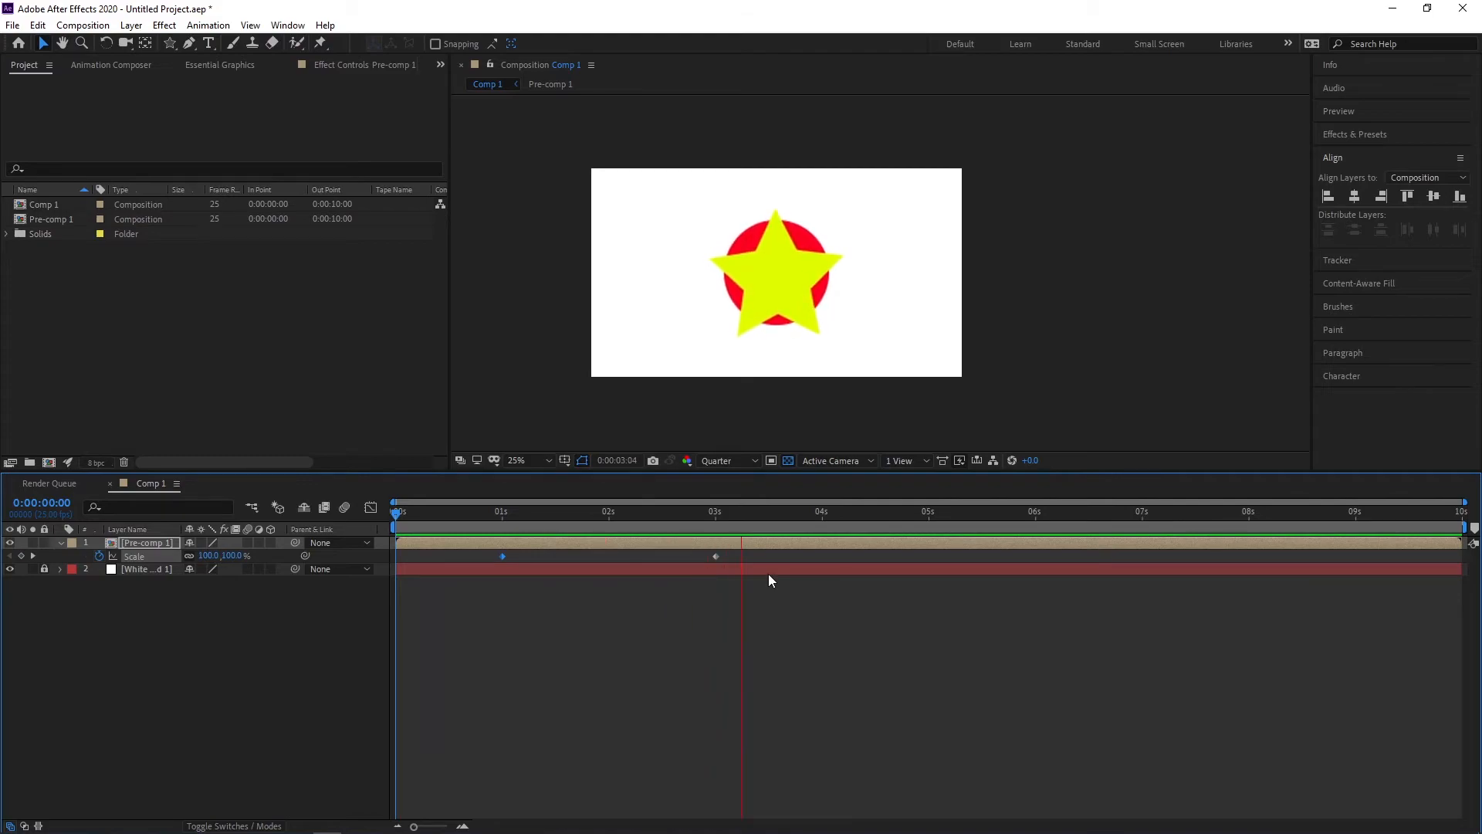
key(space)
Apply Easy Ease to Pre-comp 1's two Scale keyframes and preview the animation from the start.
click(716, 556)
shift+click(504, 556)
key(F9)
drag(557, 515, 378, 527)
key(space)
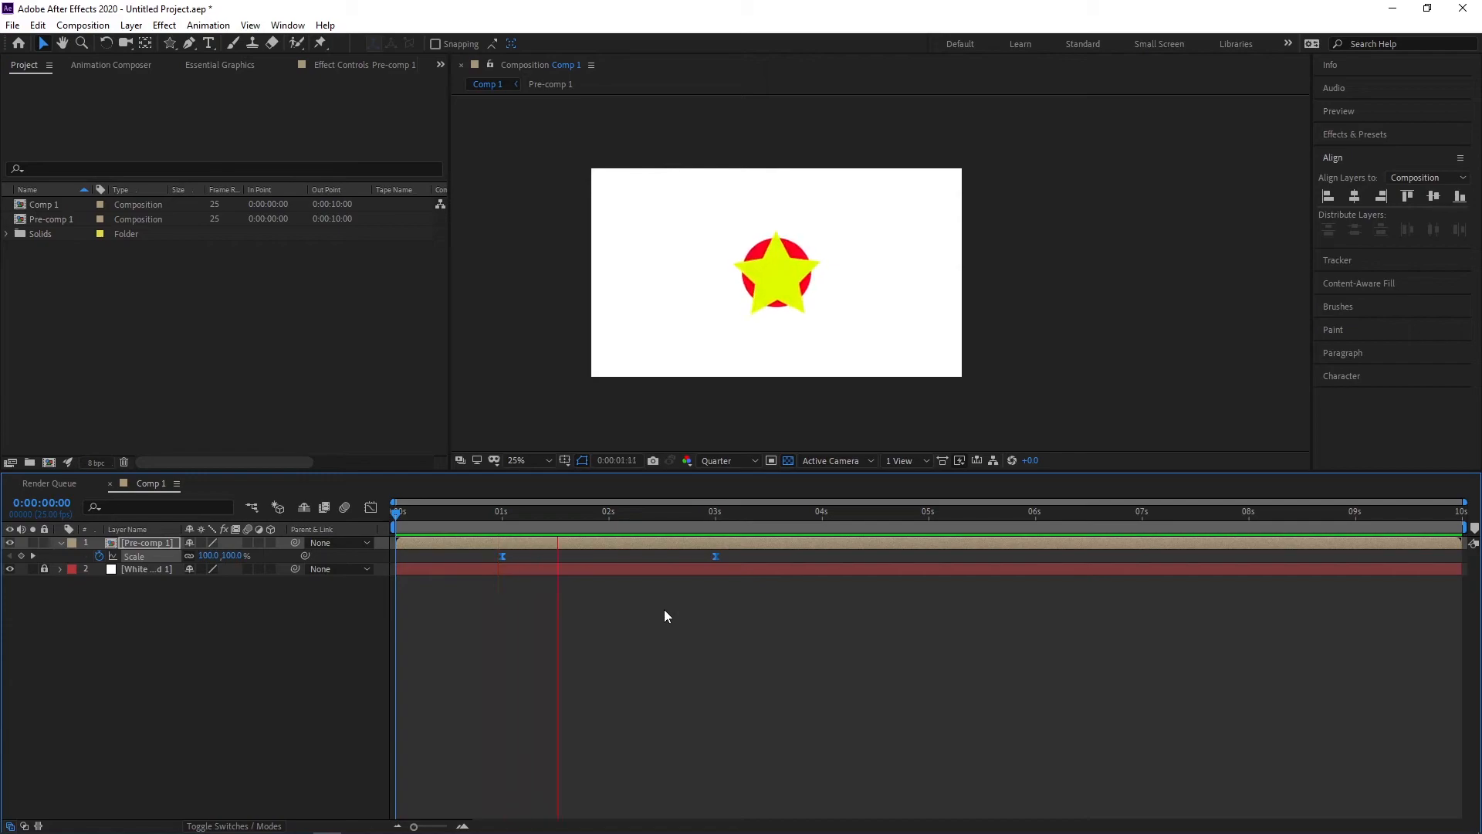
key(space)
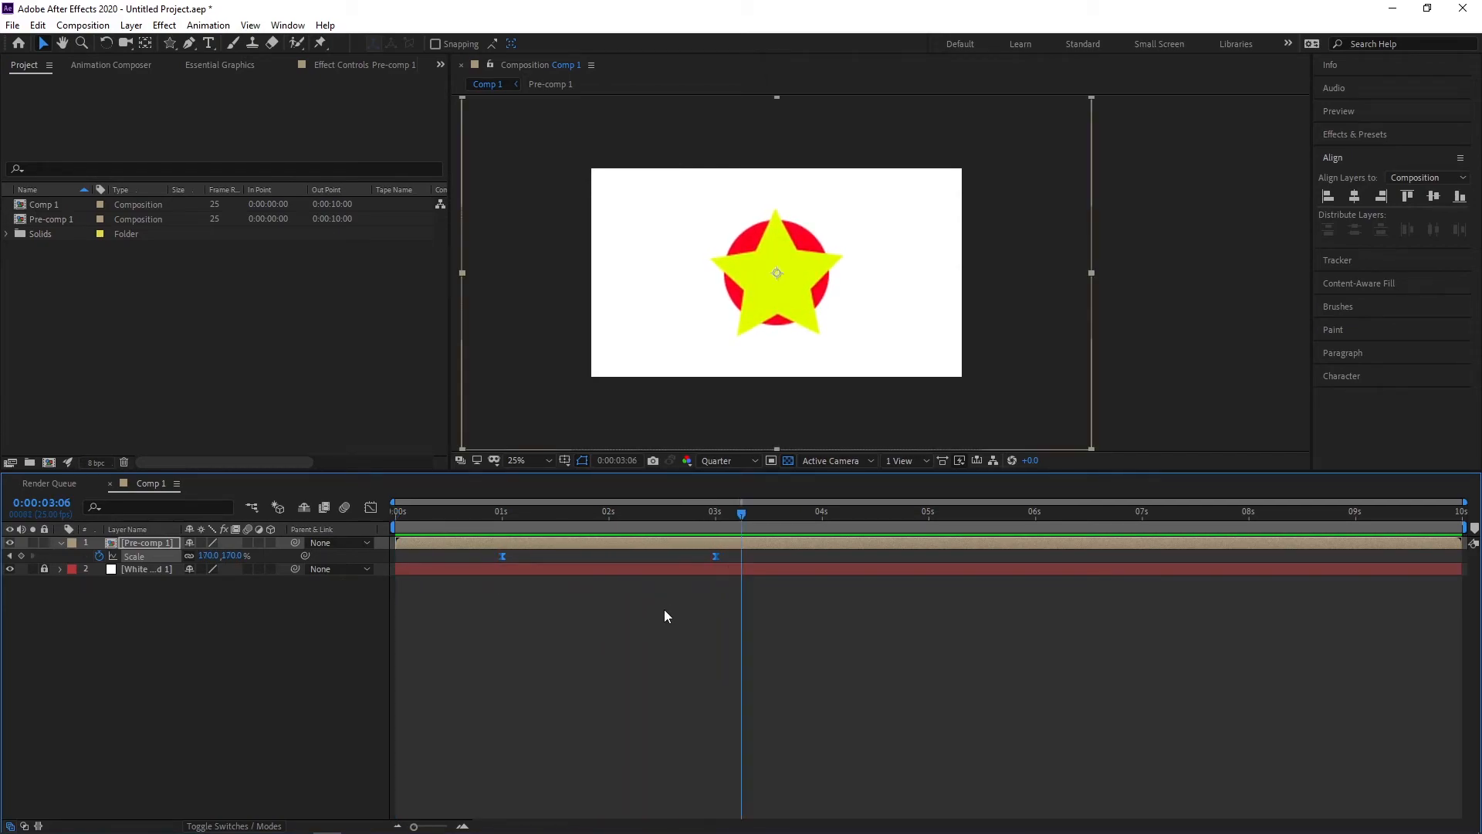
At 3 seconds, add a text layer over the star containing the person's first name.
click(499, 513)
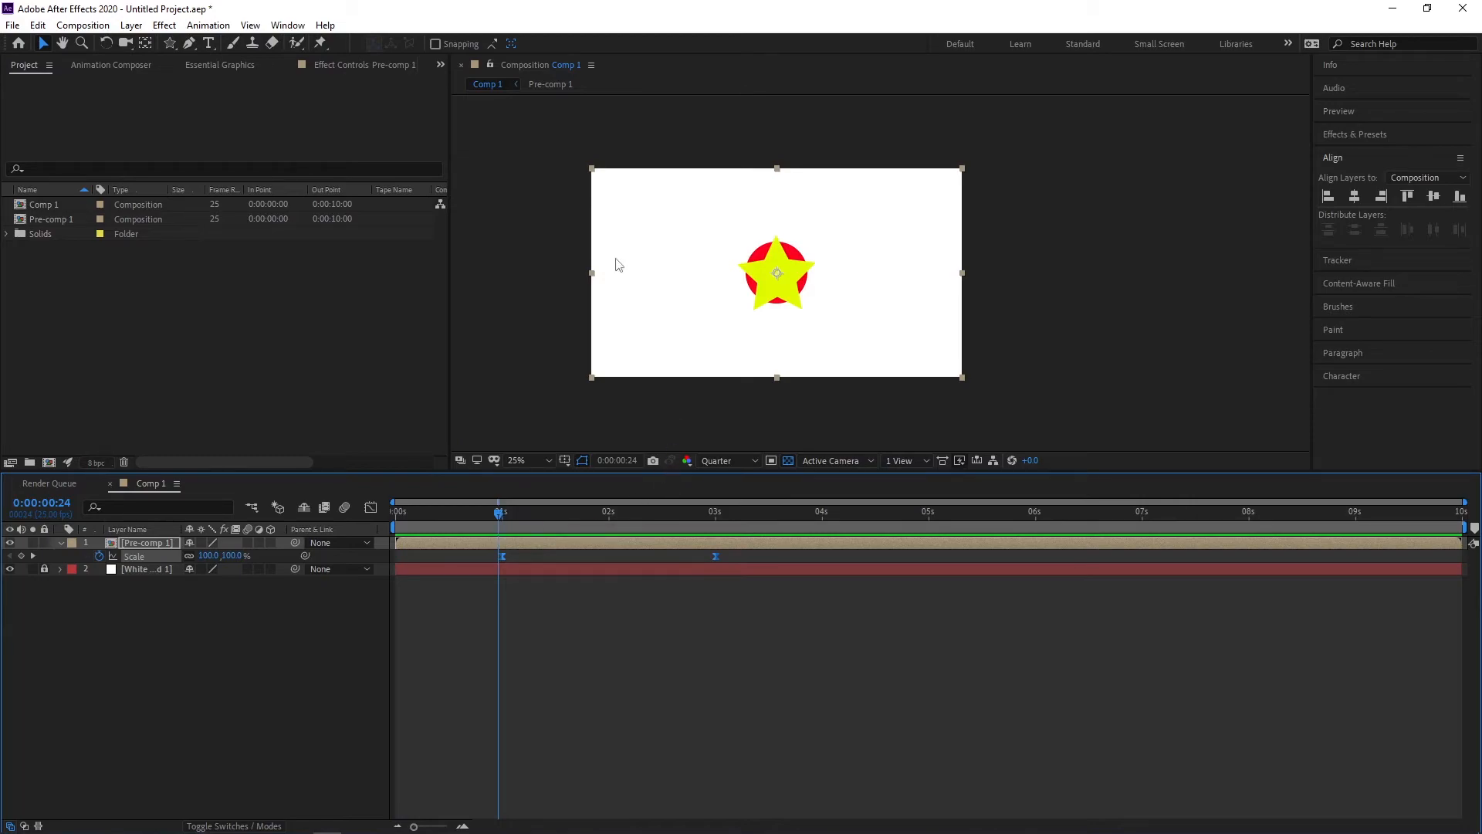
click(208, 43)
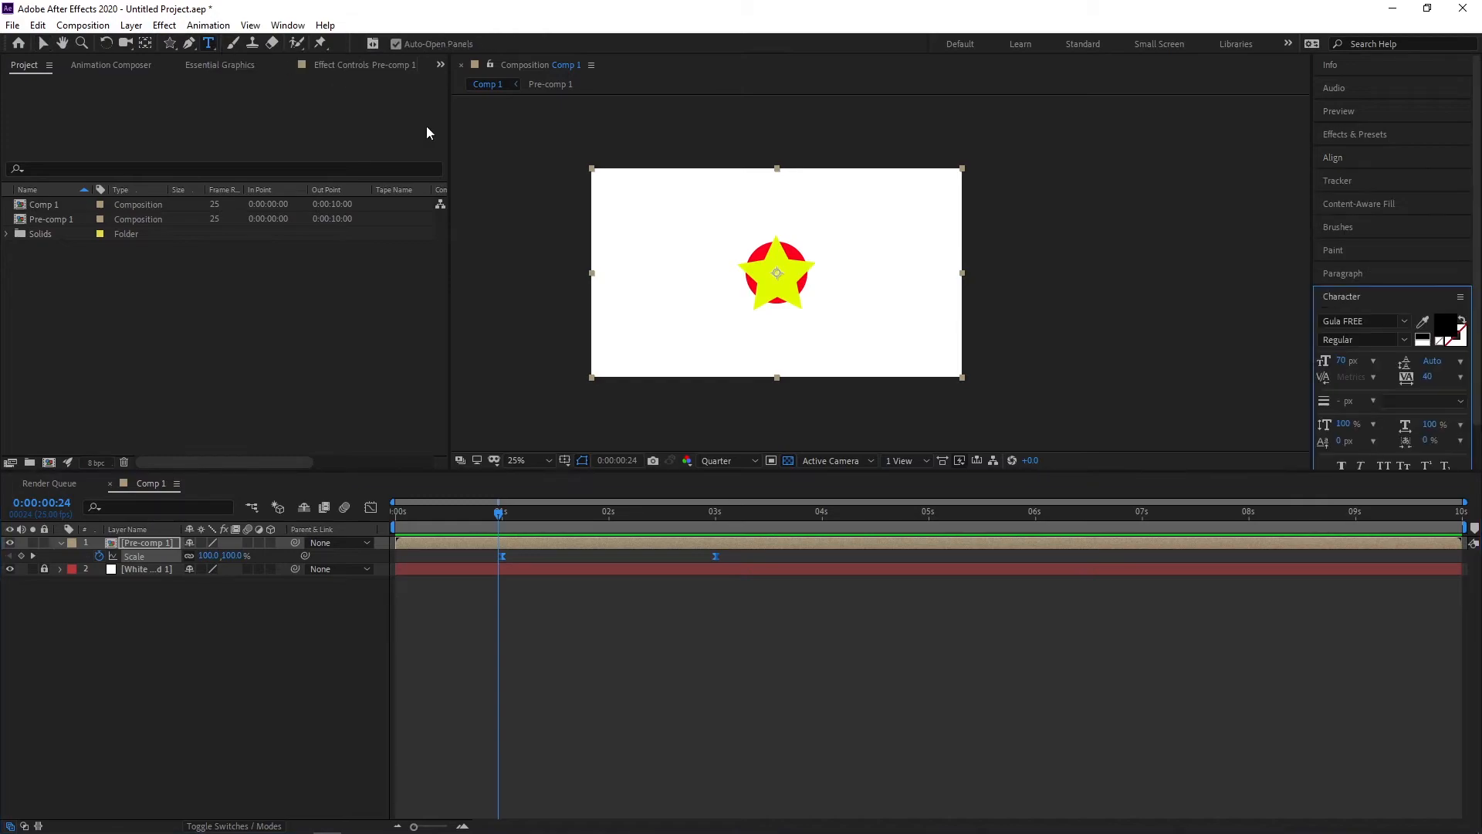
click(716, 518)
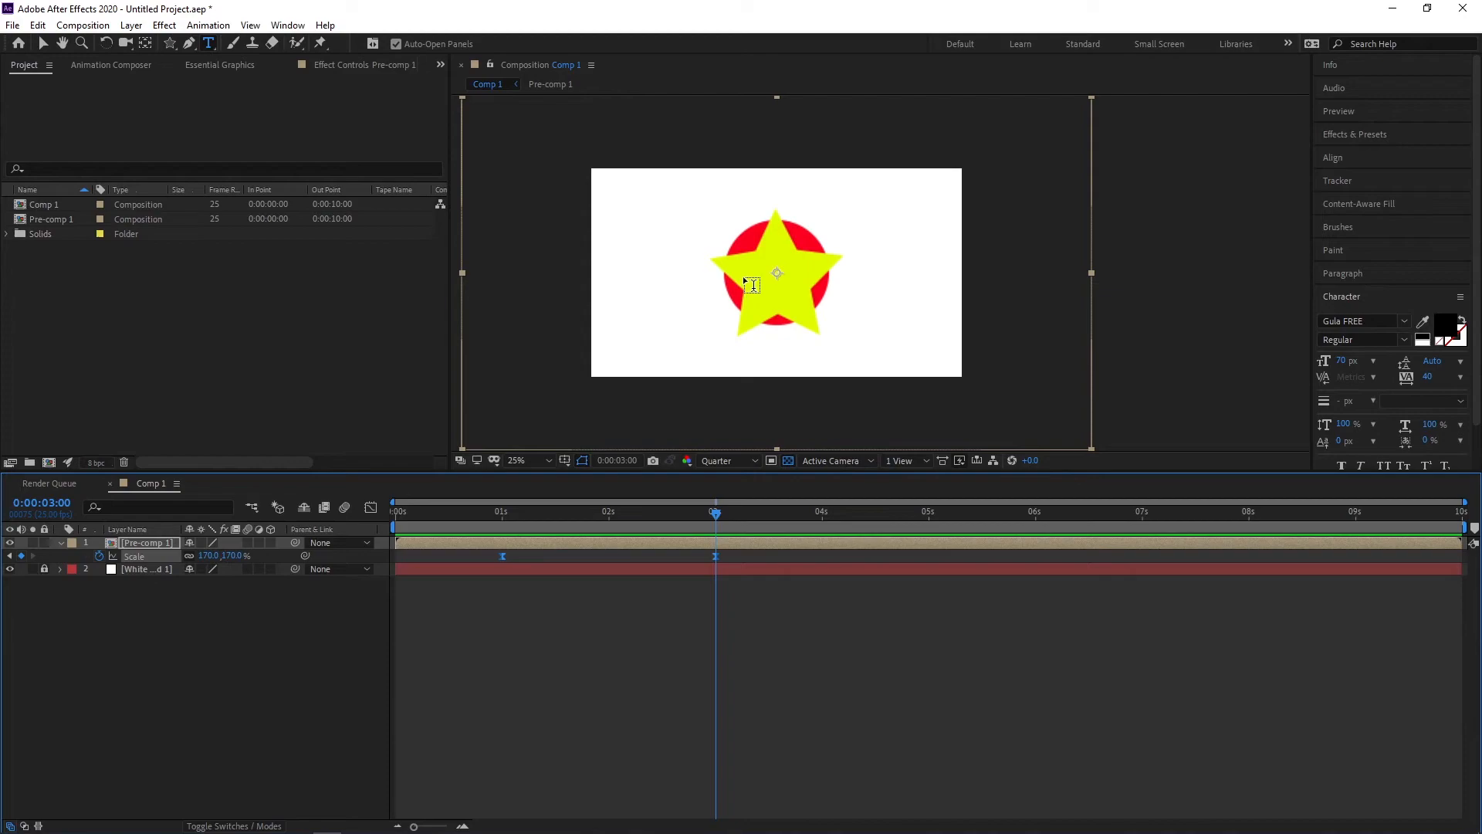
click(743, 277)
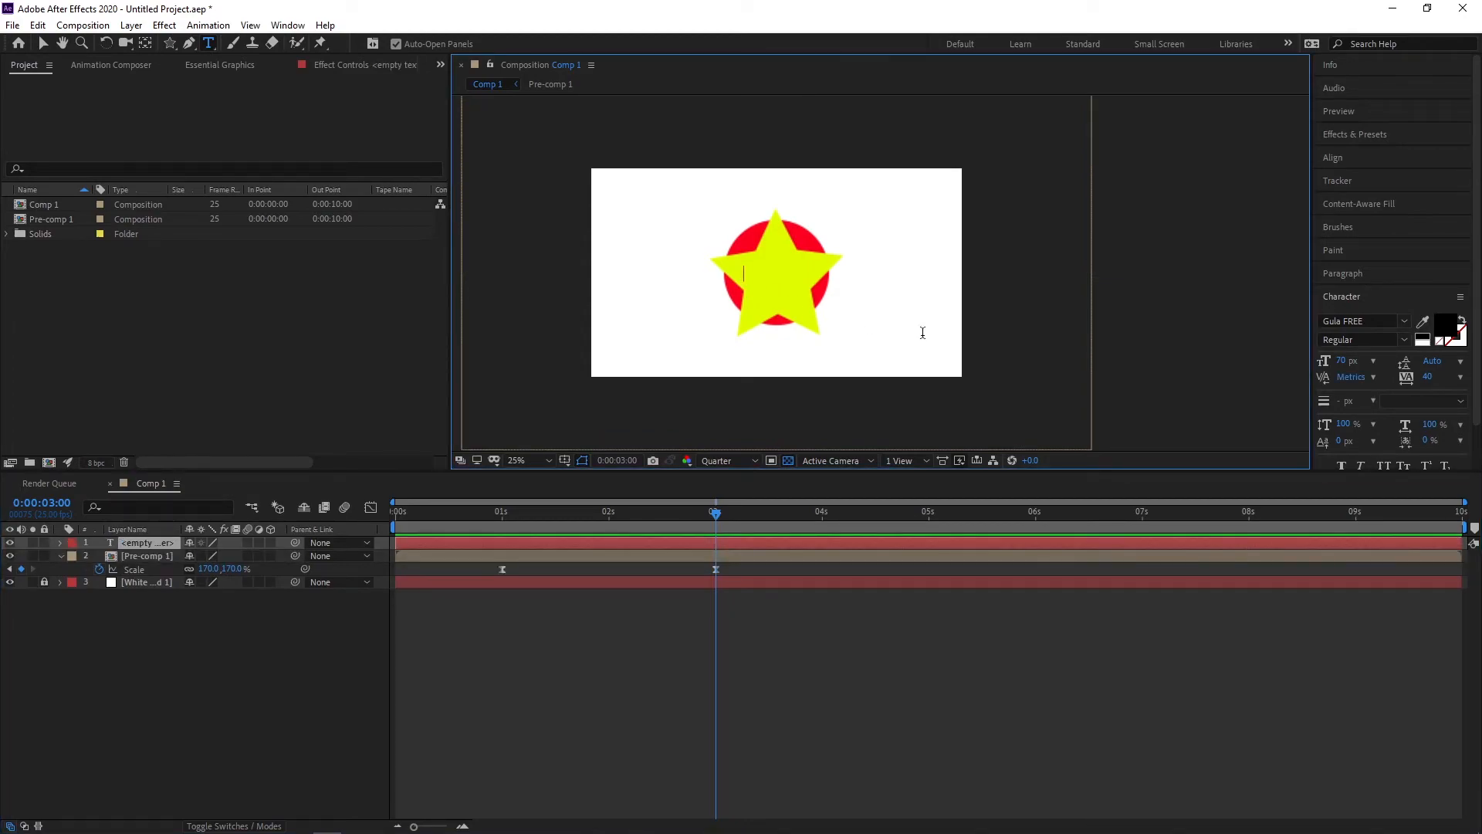
text(Putu)
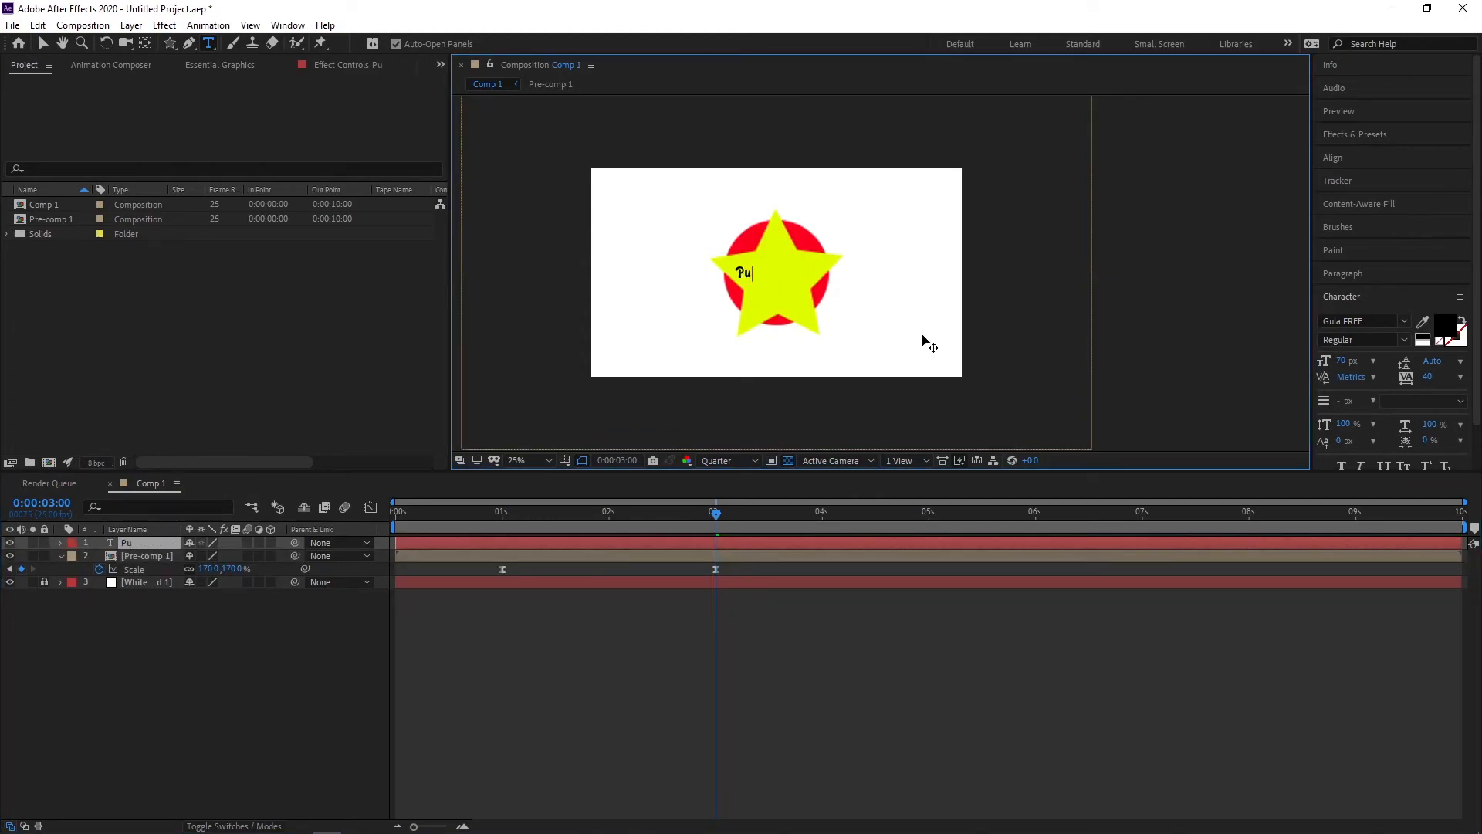
Change the text's fill color to bright red and finish editing the text.
click(1437, 340)
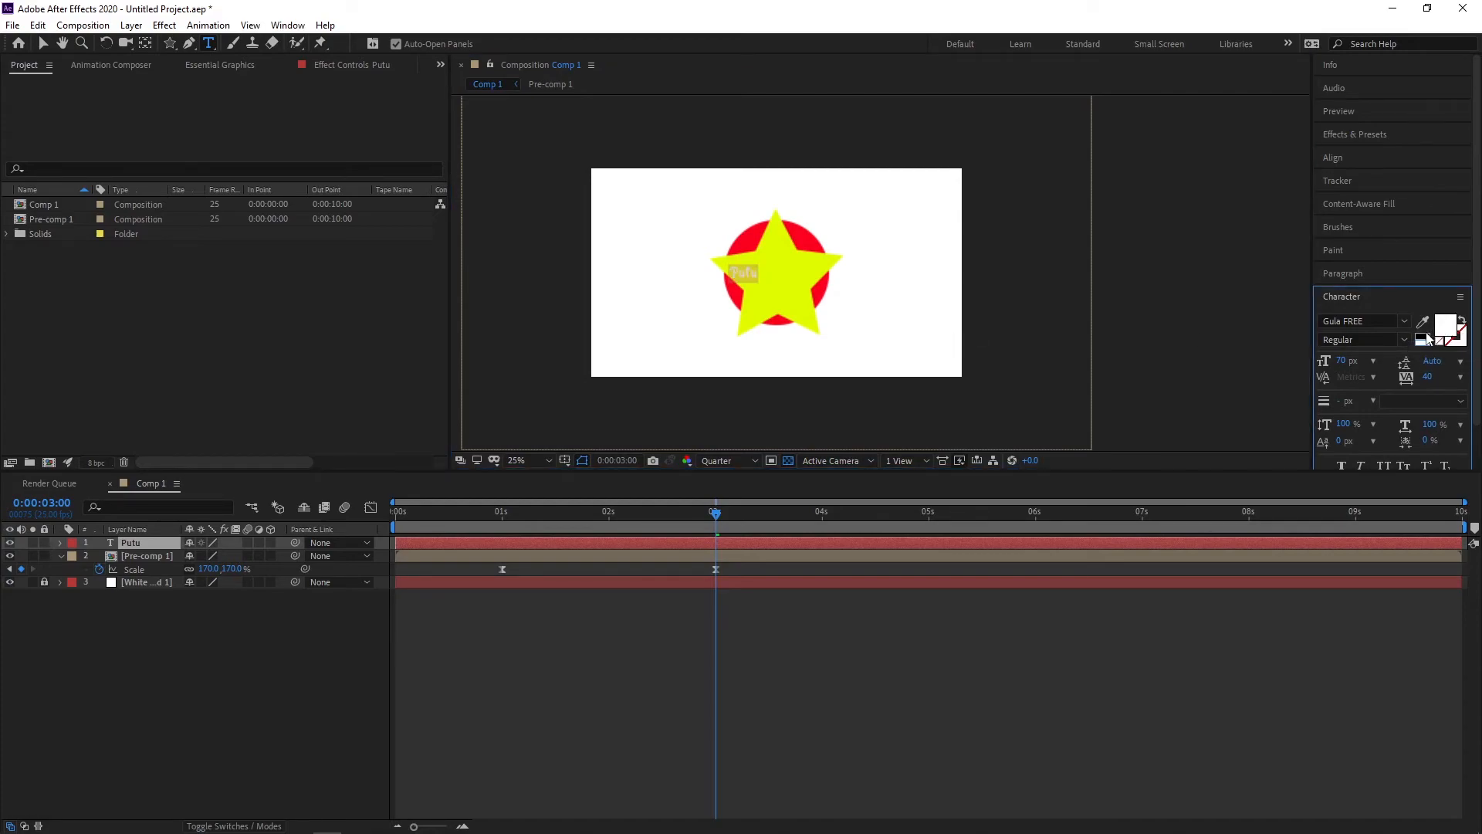
click(1421, 340)
click(1446, 330)
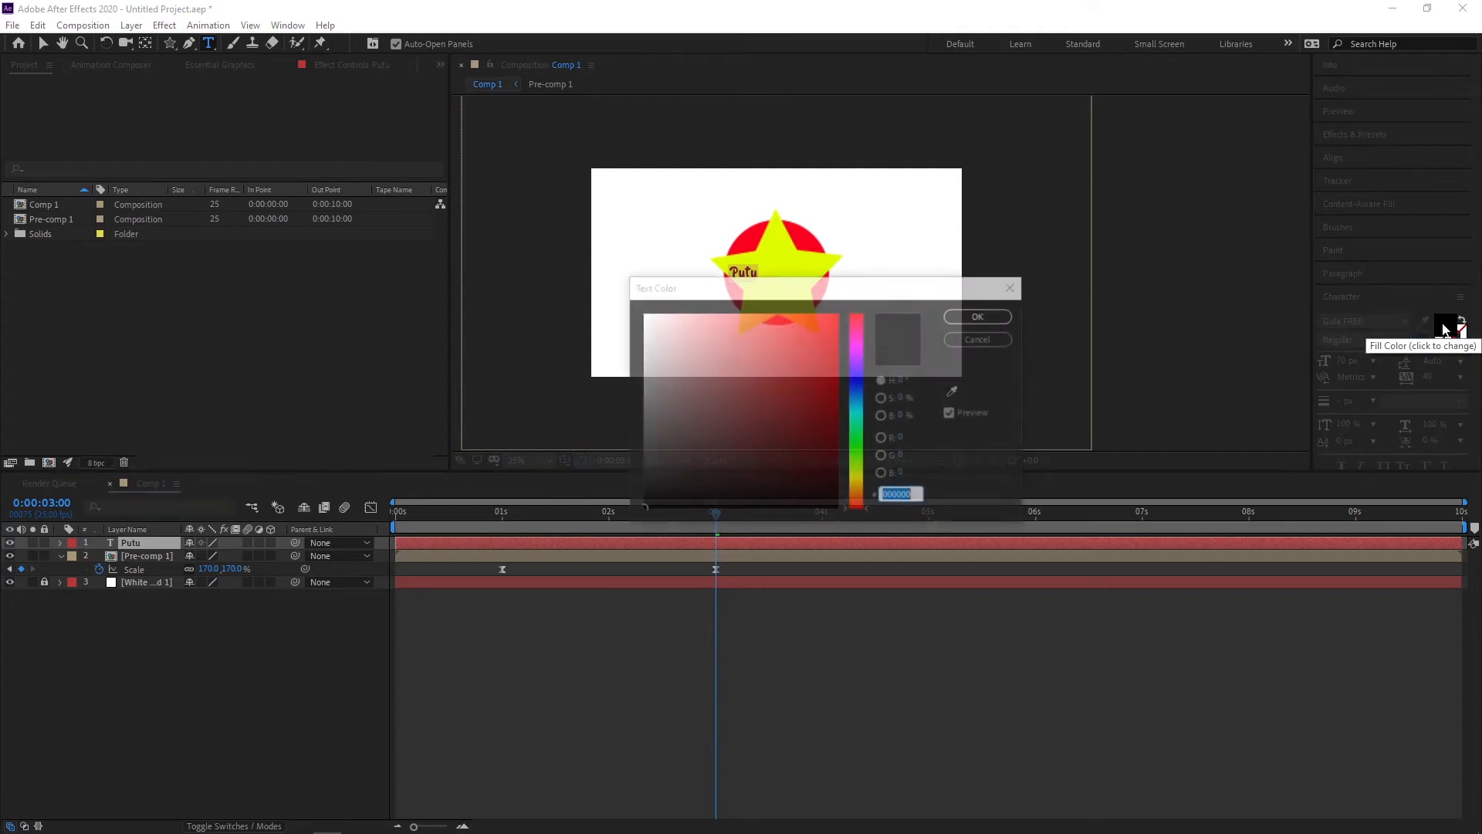
click(827, 328)
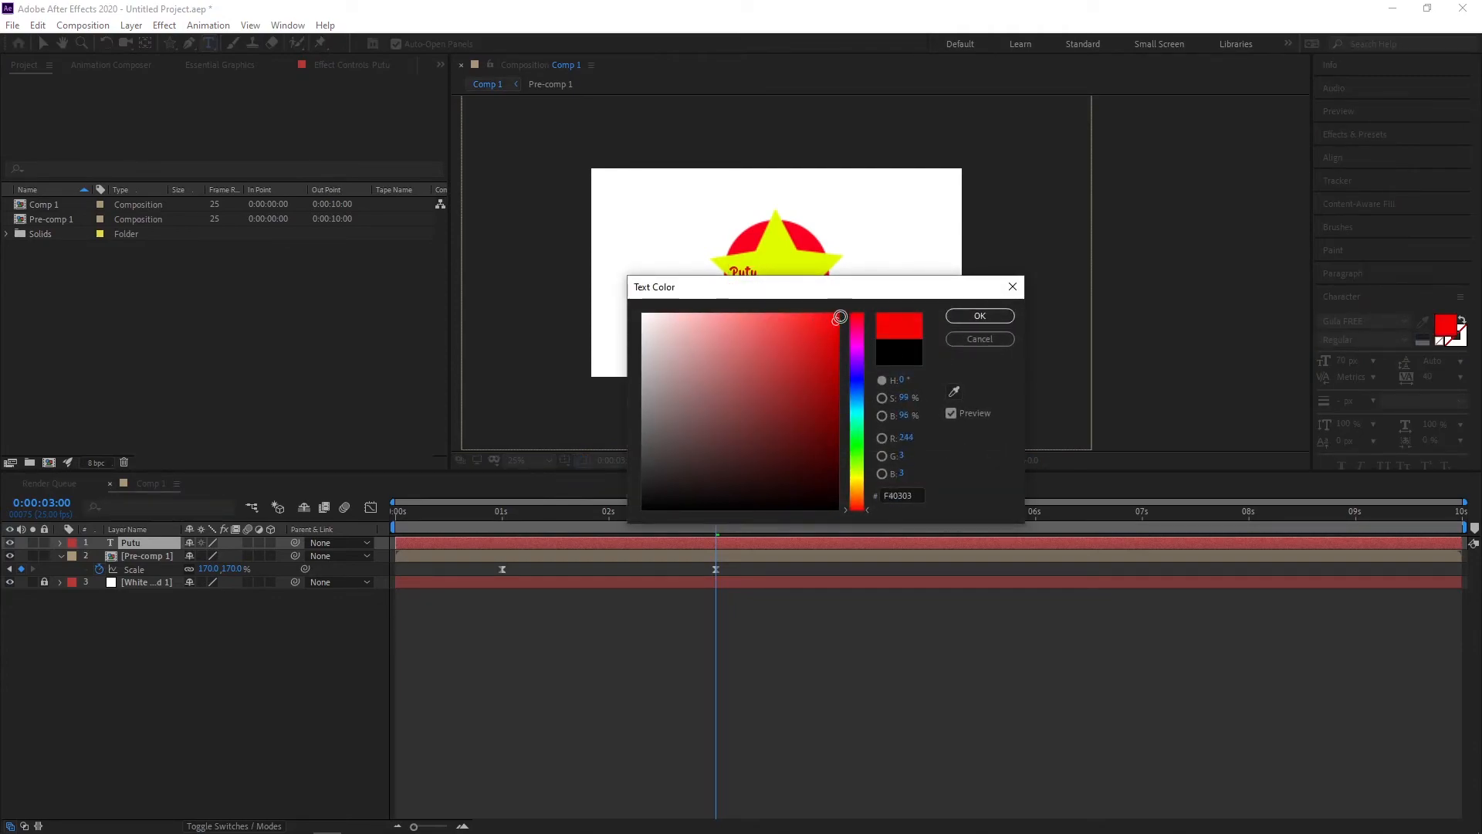
click(979, 316)
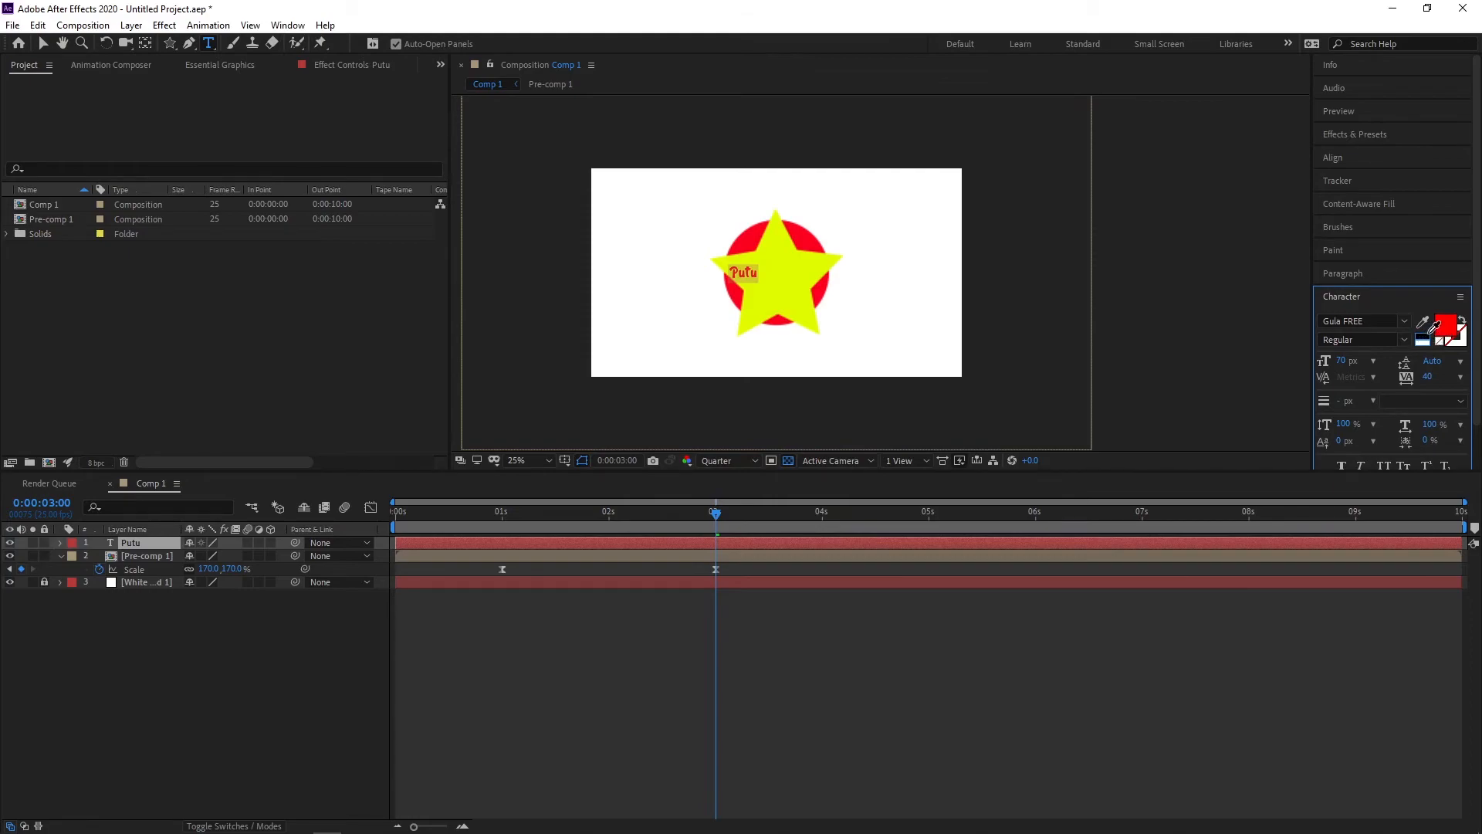
click(1422, 339)
click(1445, 330)
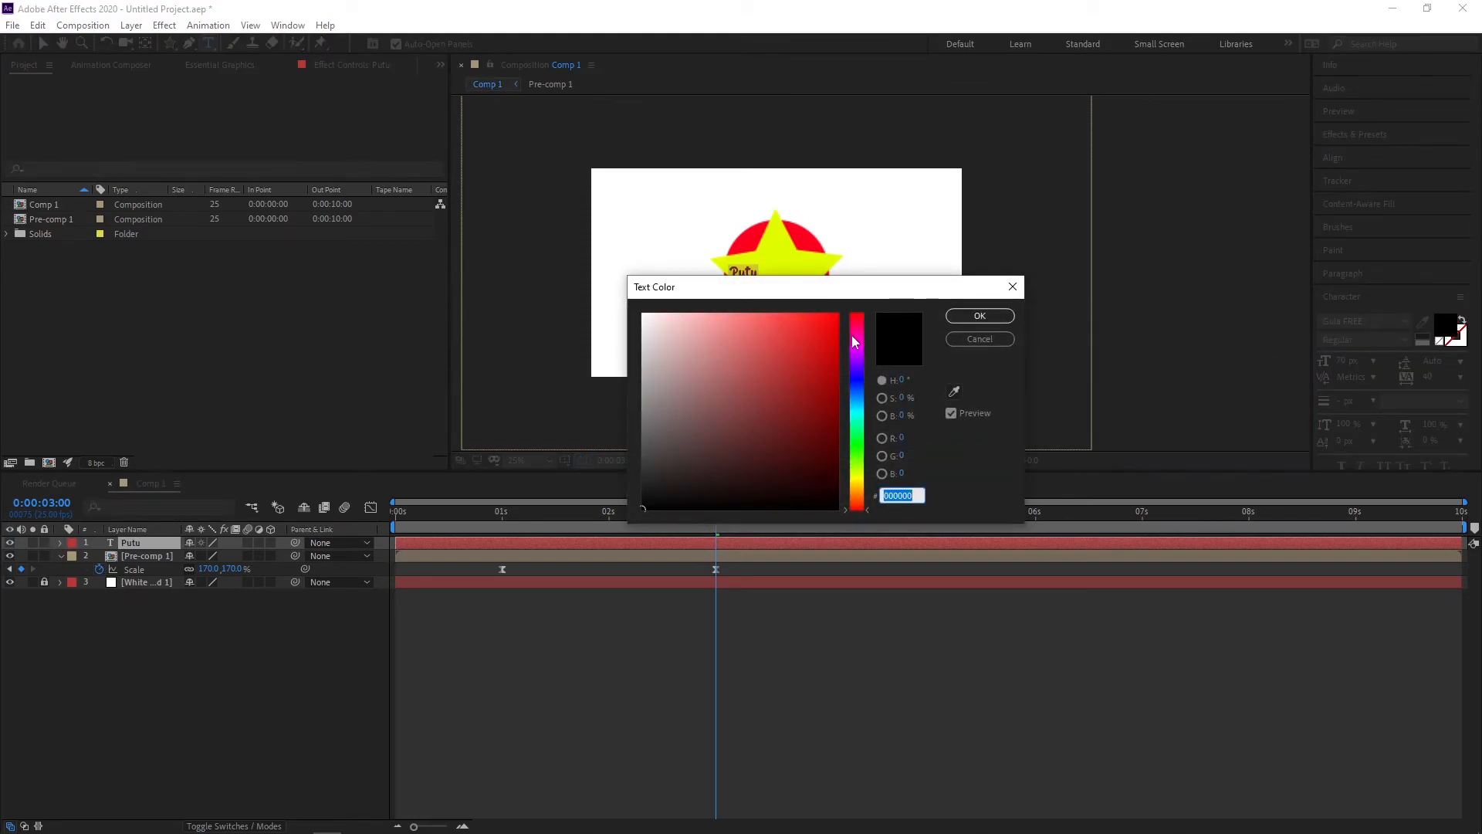
click(832, 317)
click(980, 316)
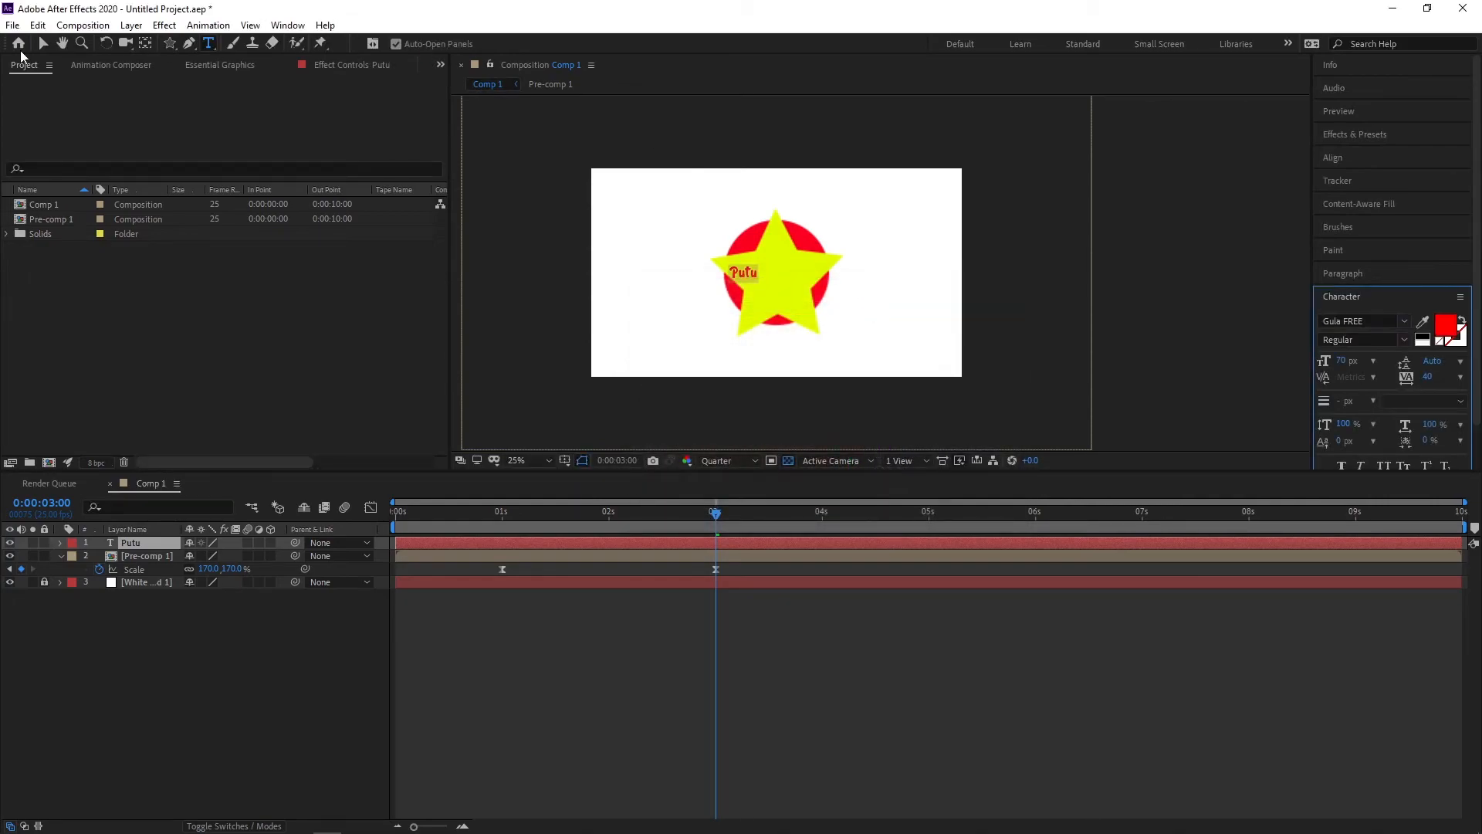
click(43, 45)
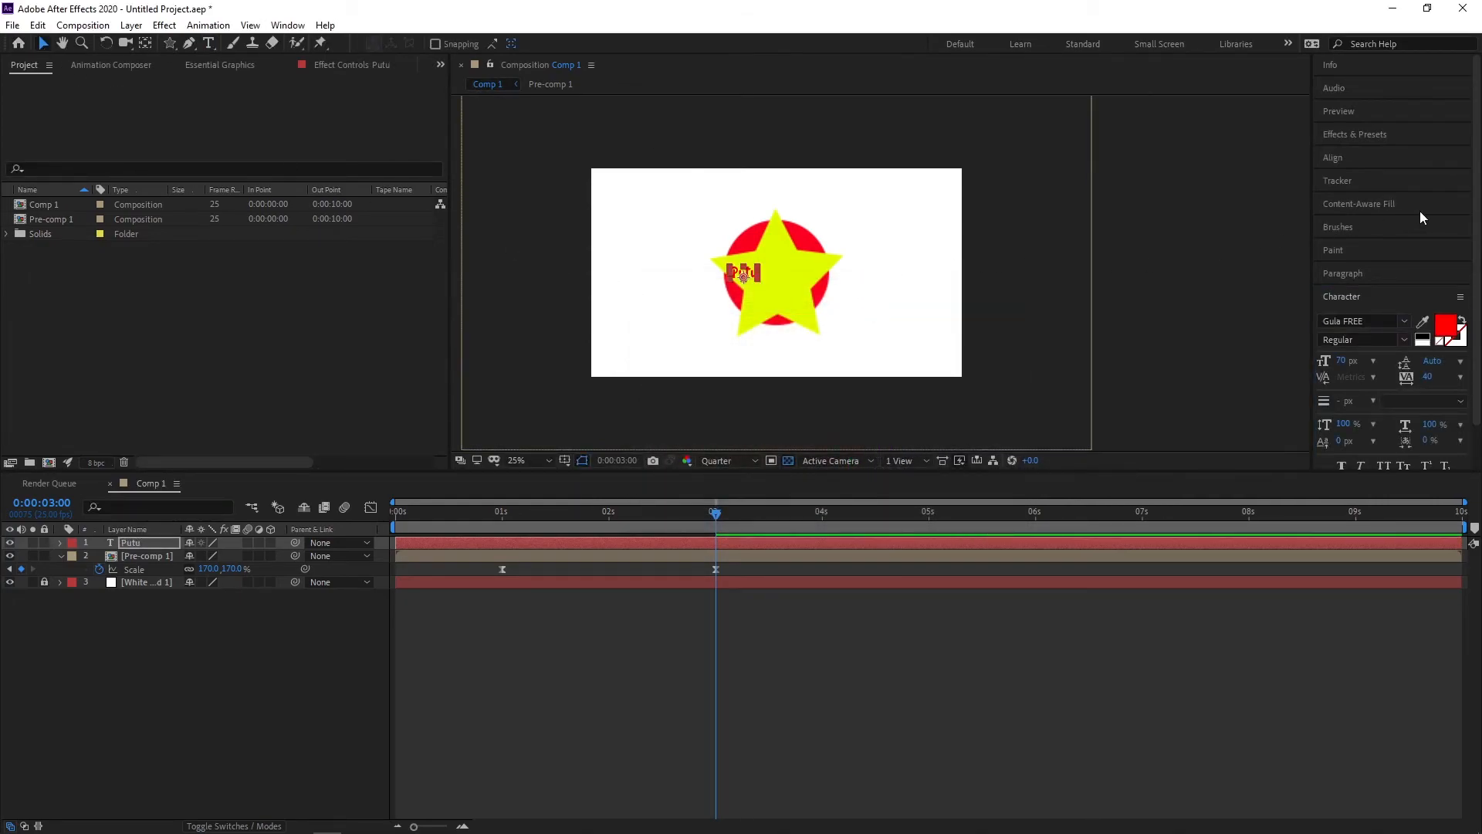
Center the text layer horizontally in the composition and set its font size to 100 px.
click(1332, 158)
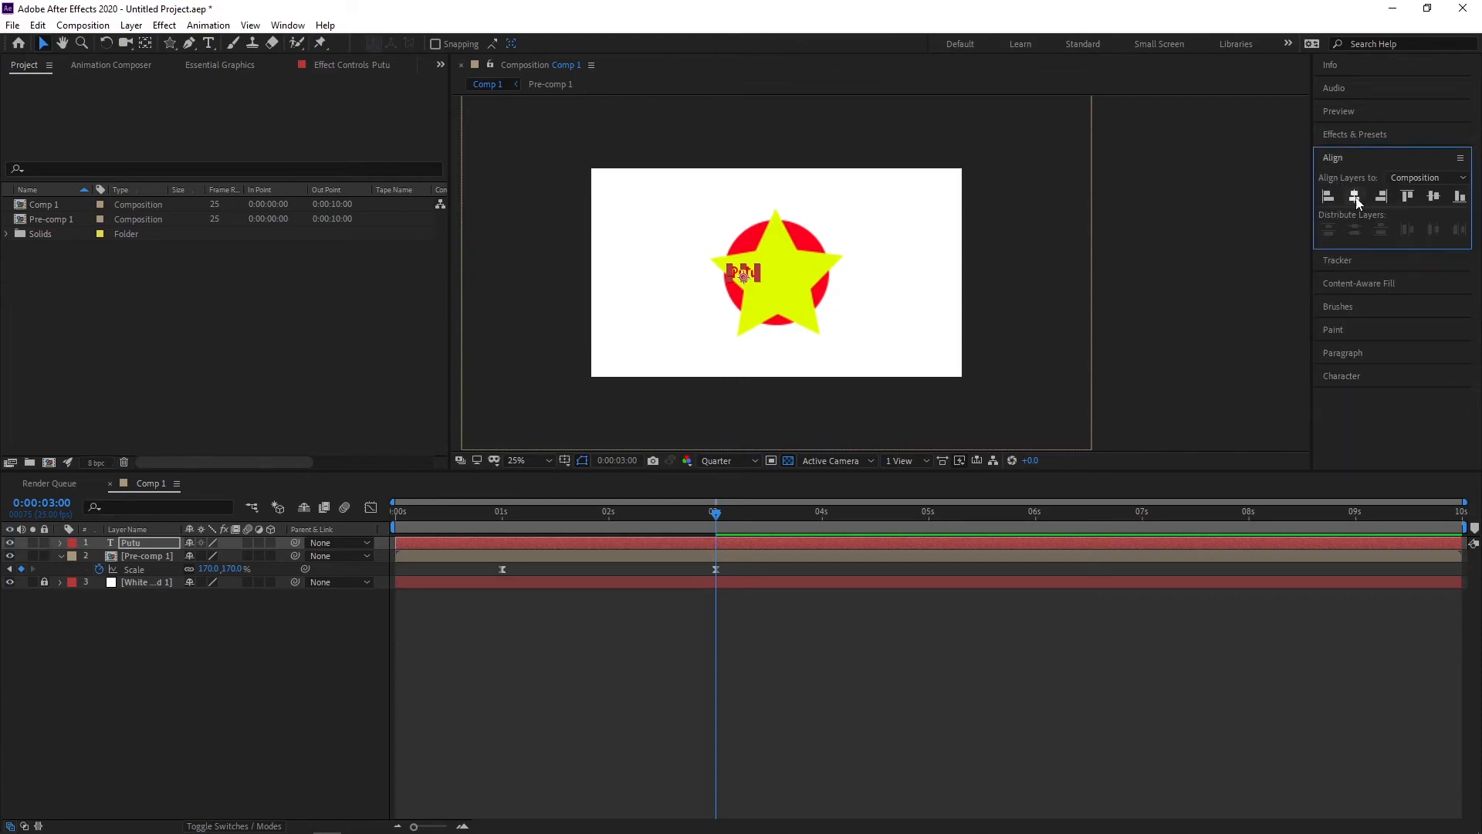
click(1354, 196)
click(1341, 375)
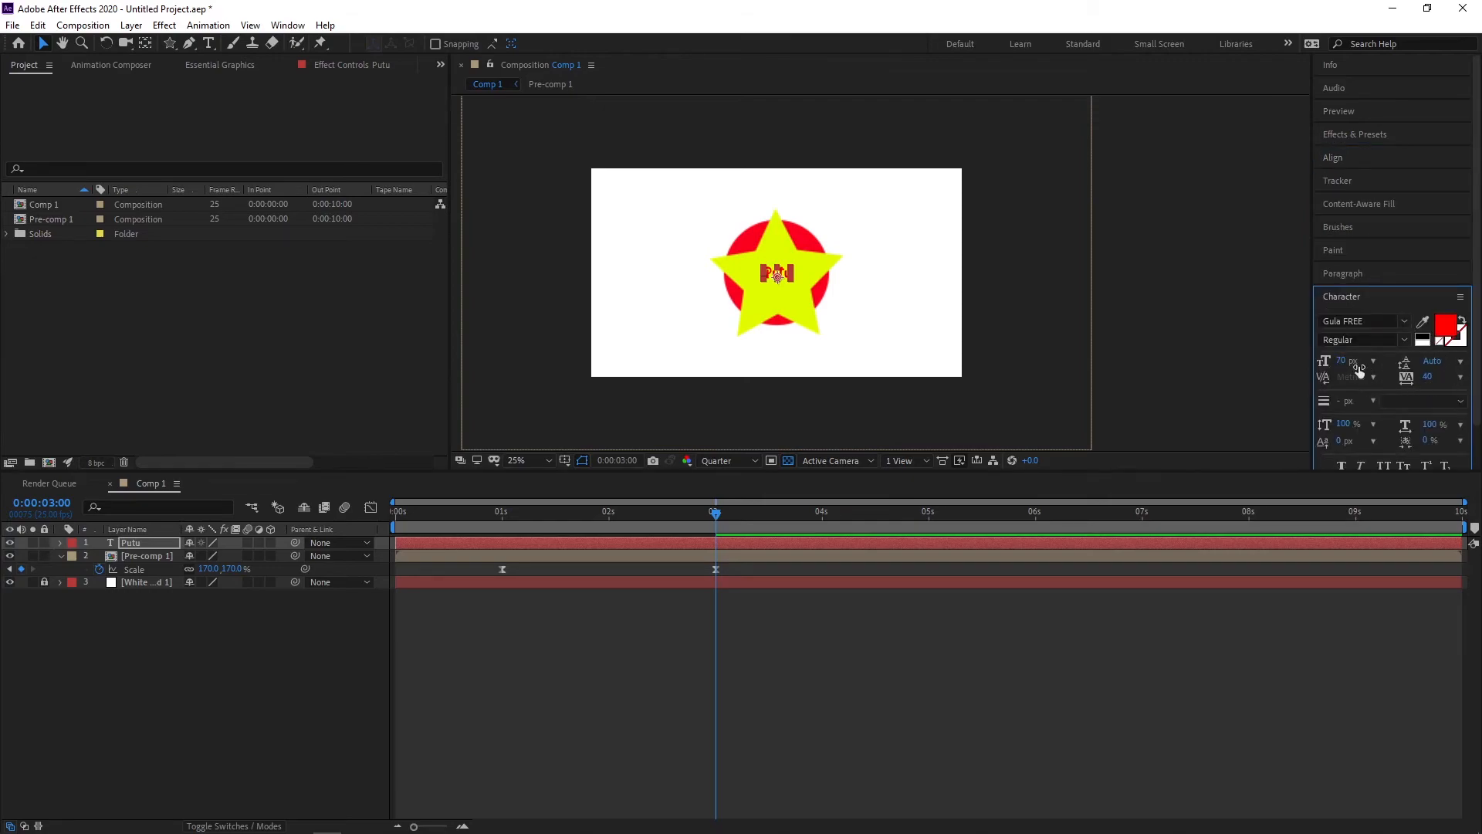
text(100)
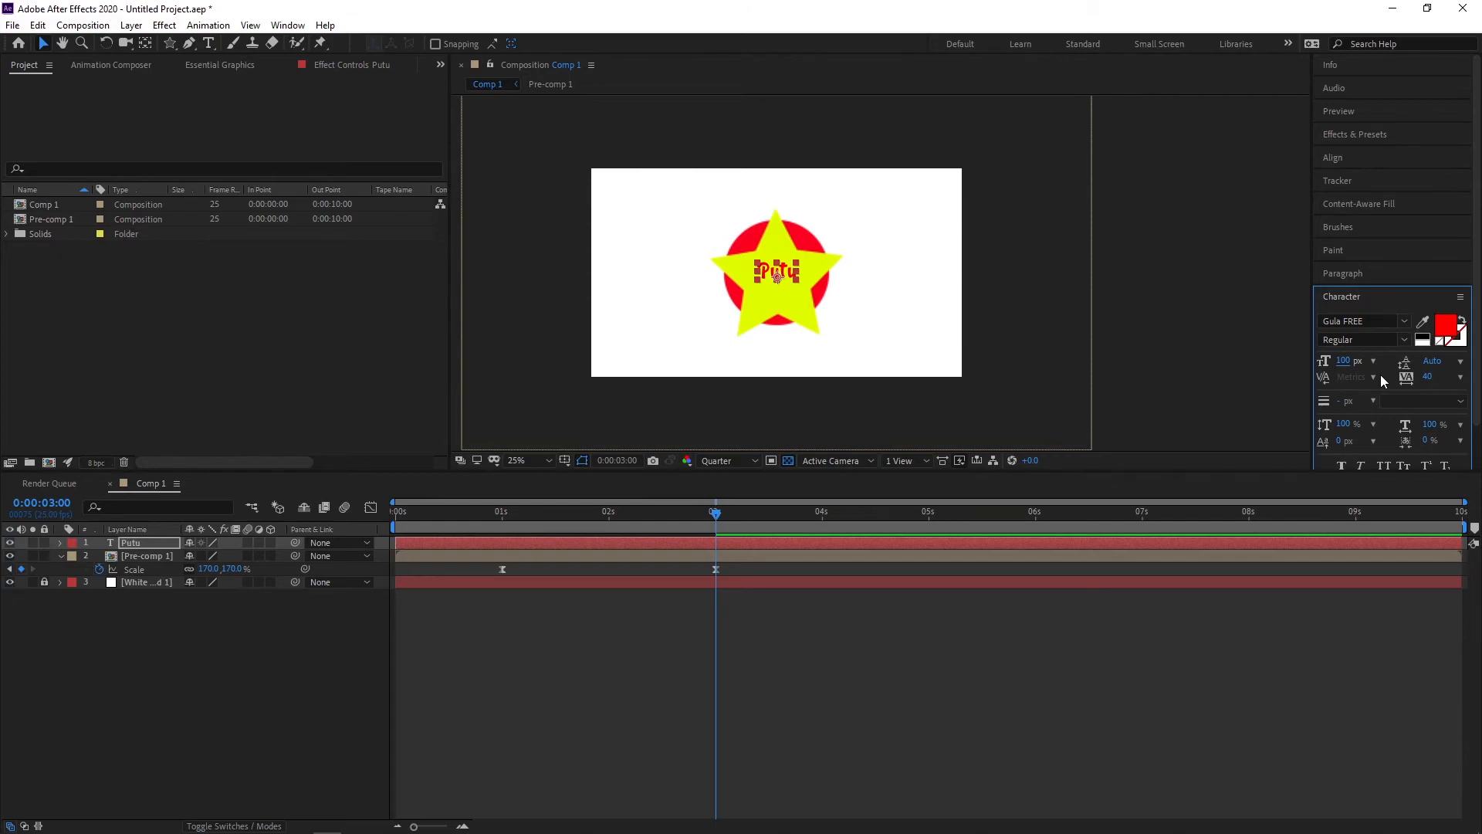
key(Return)
Center the enlarged text horizontally and vertically in the composition, nudge it down three increments and deselect it.
click(1328, 163)
click(1355, 198)
click(1434, 198)
click(1156, 289)
click(785, 281)
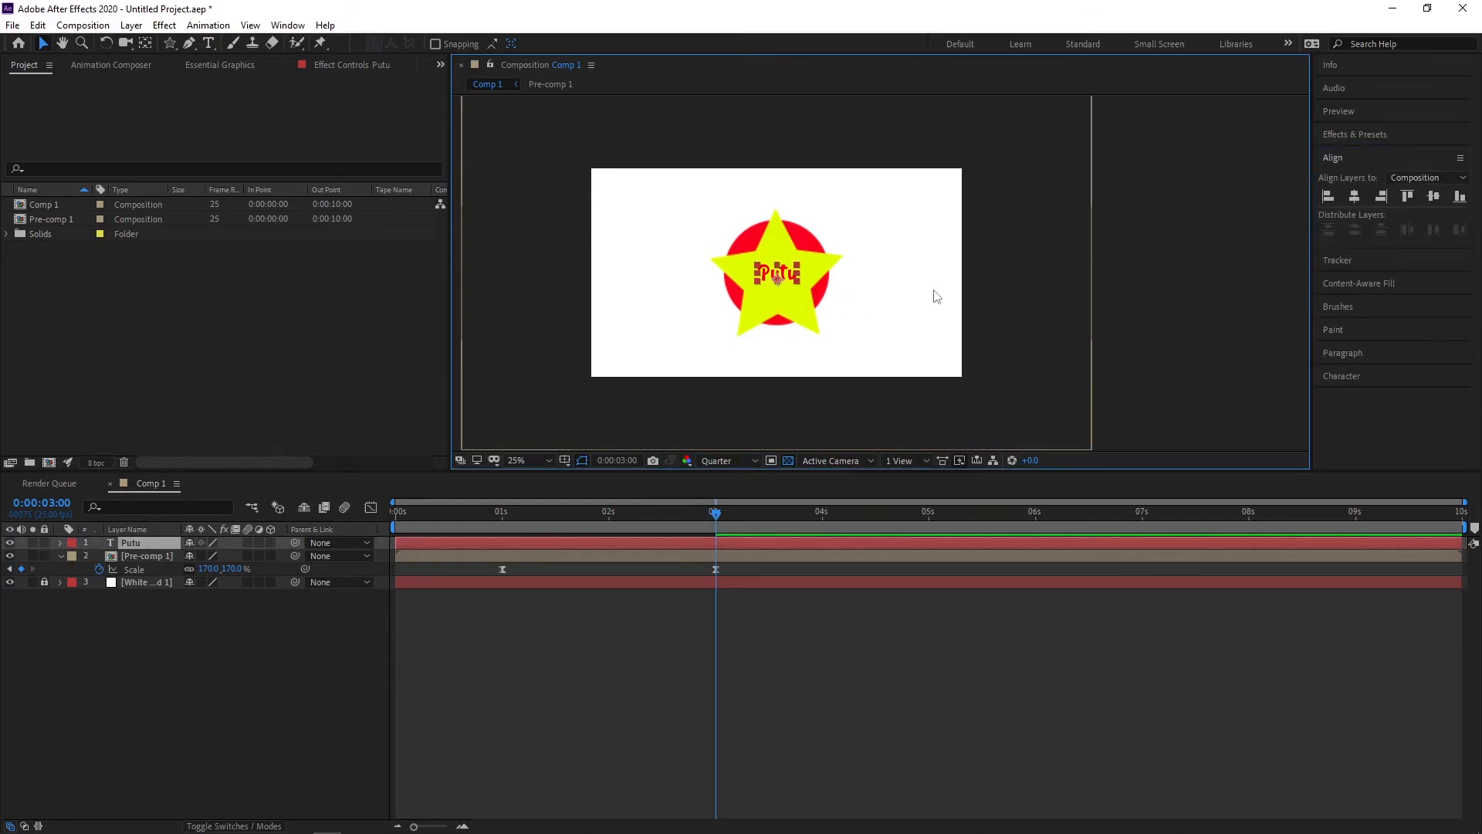
key(Down)
key(Down)
key(Down)
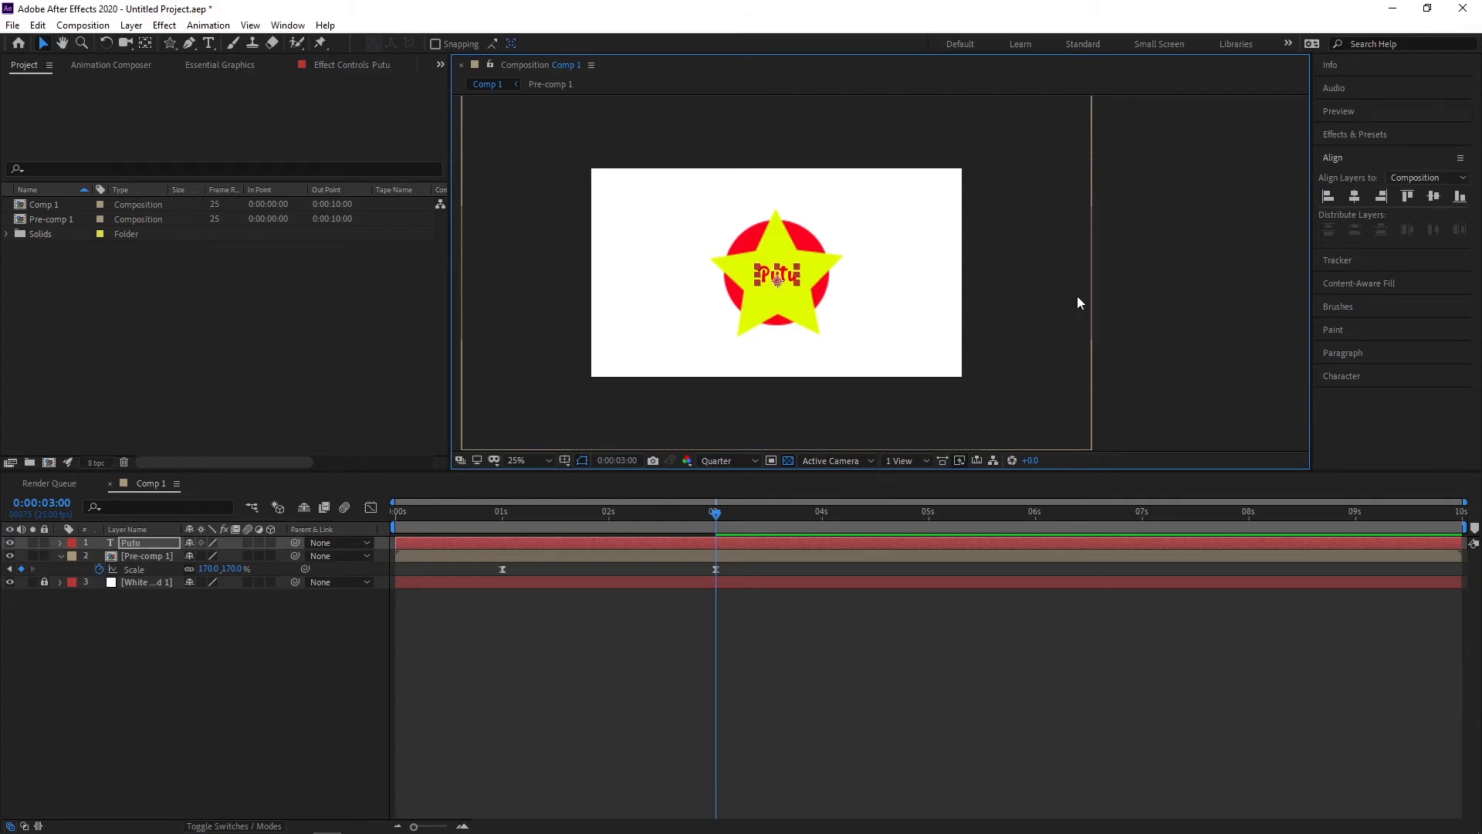
click(1079, 278)
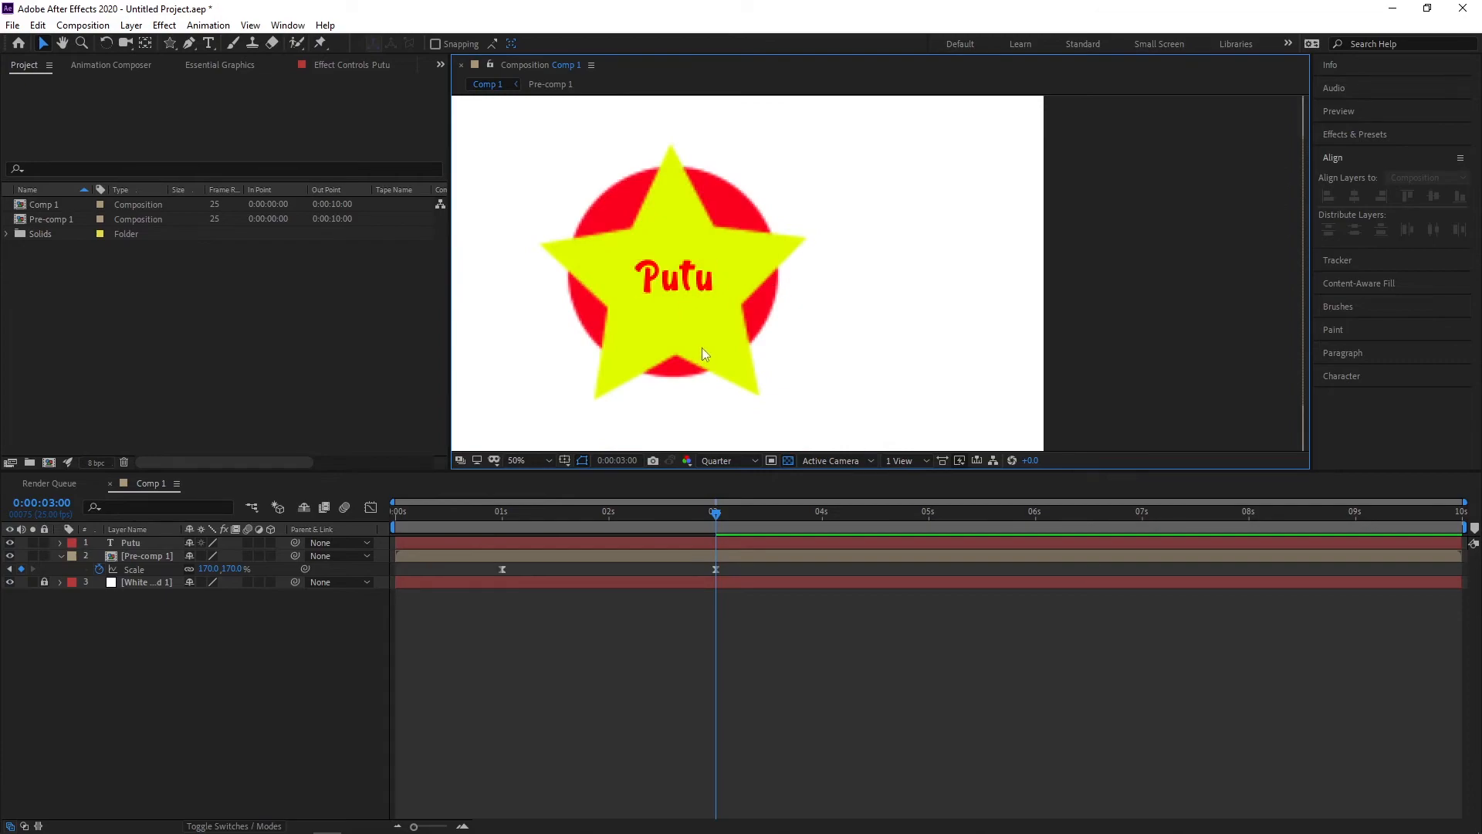
Preview the animation from 0 seconds to check when the text appears.
key(comma)
key(period)
drag(647, 512, 342, 528)
key(space)
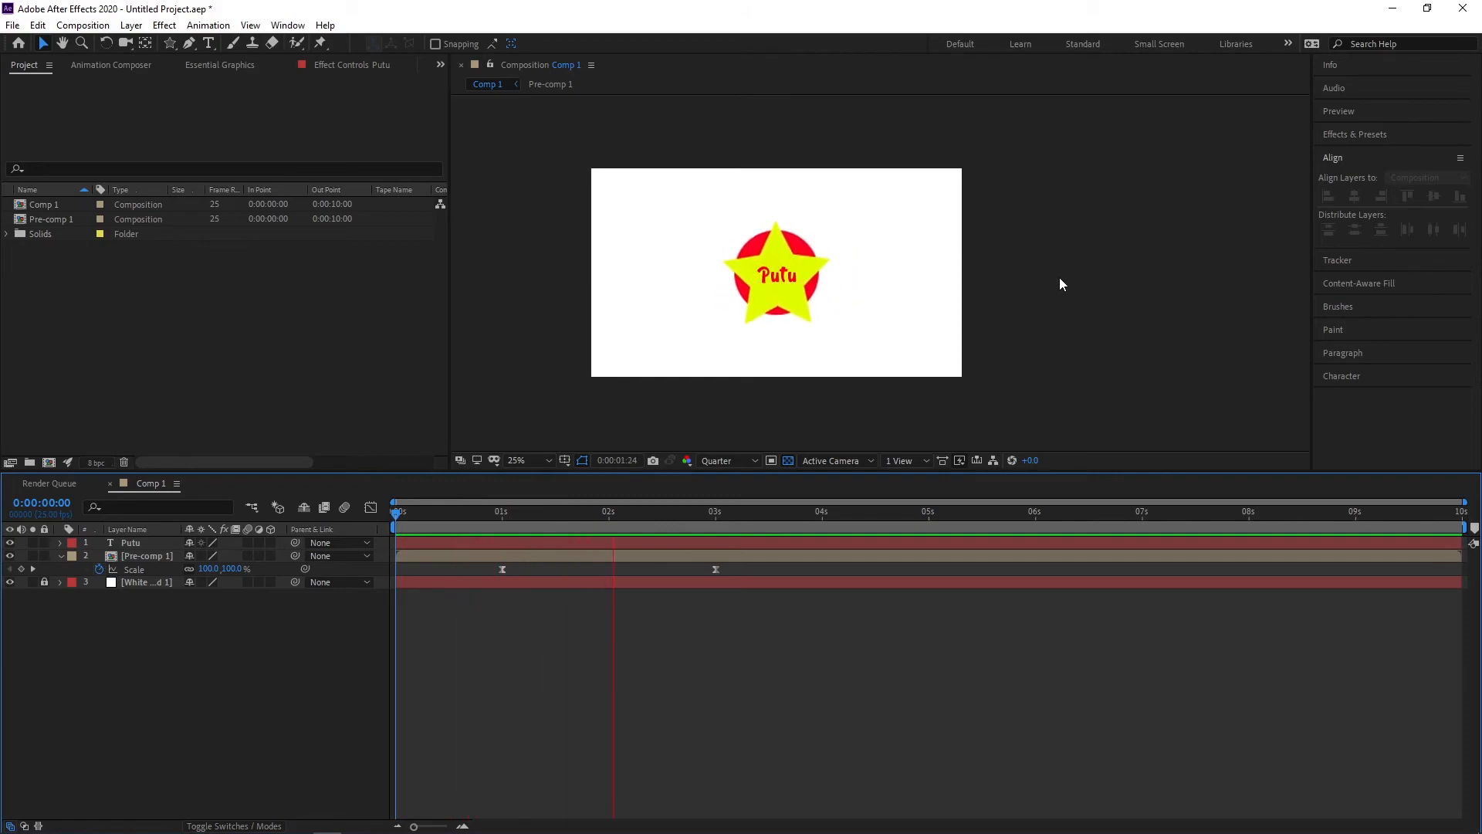
key(space)
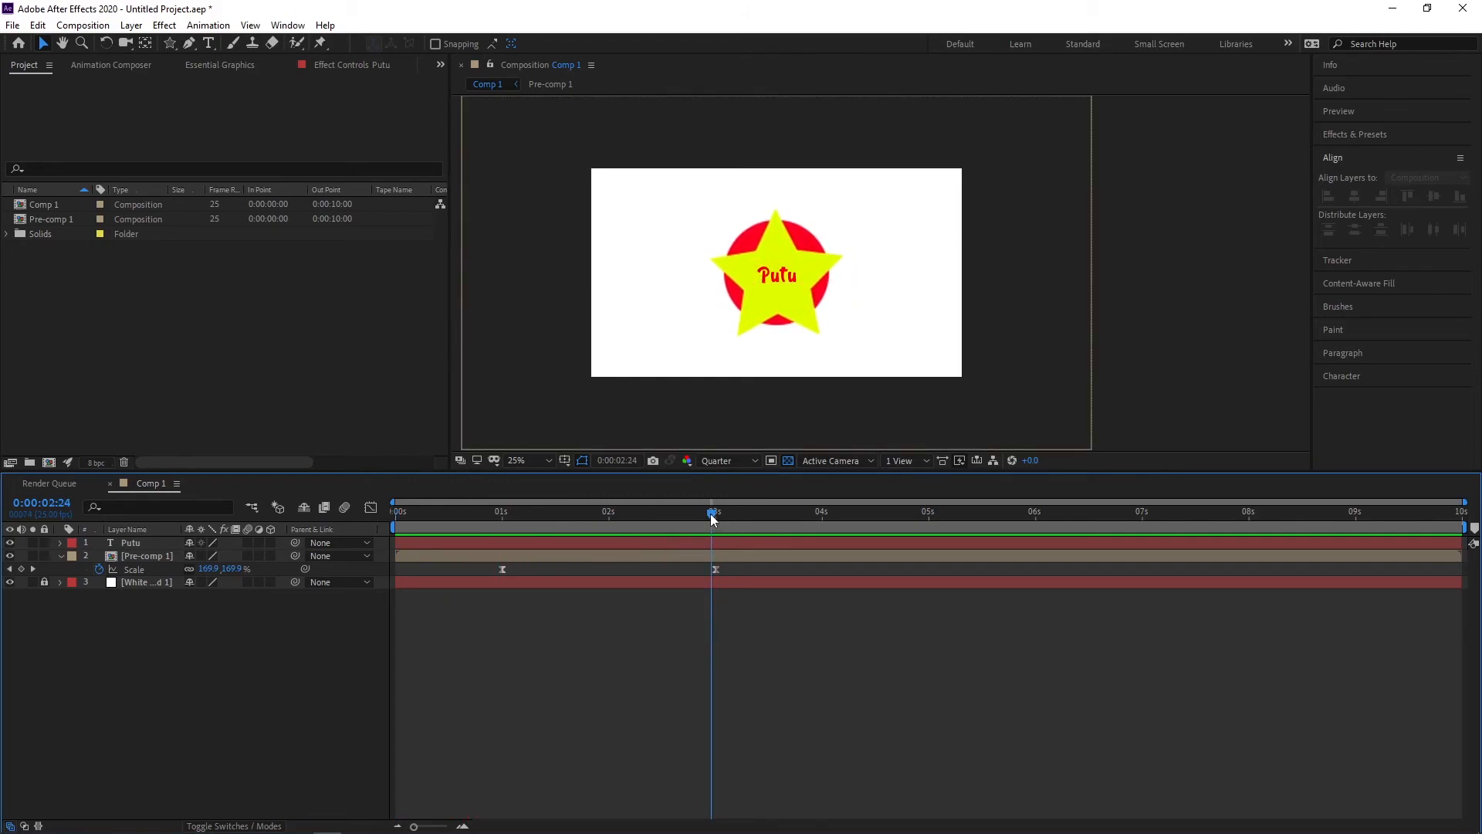
Trim the text layer's in point to 3 seconds and preview the animation from the start.
drag(711, 515, 716, 515)
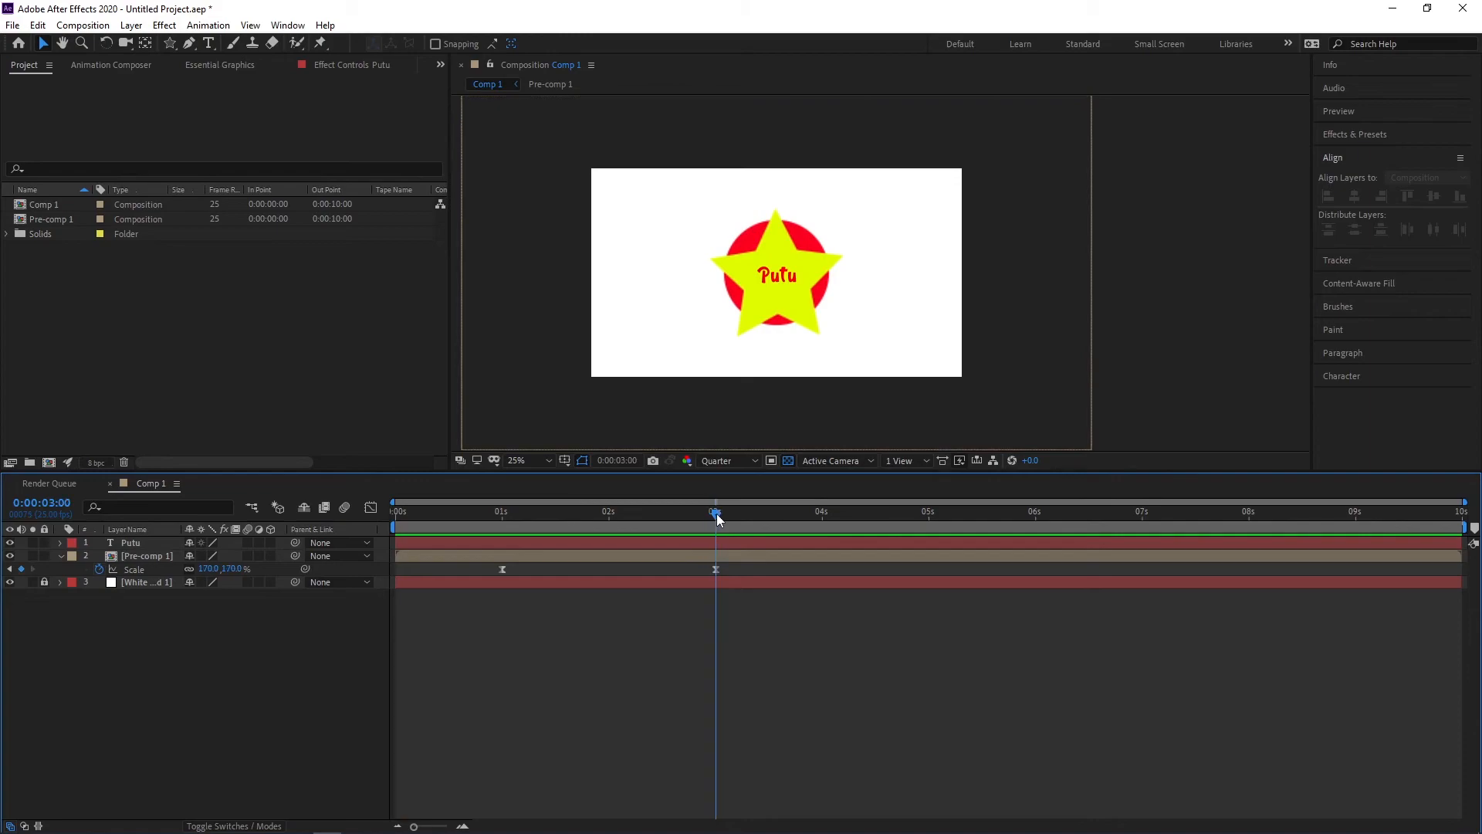
click(757, 540)
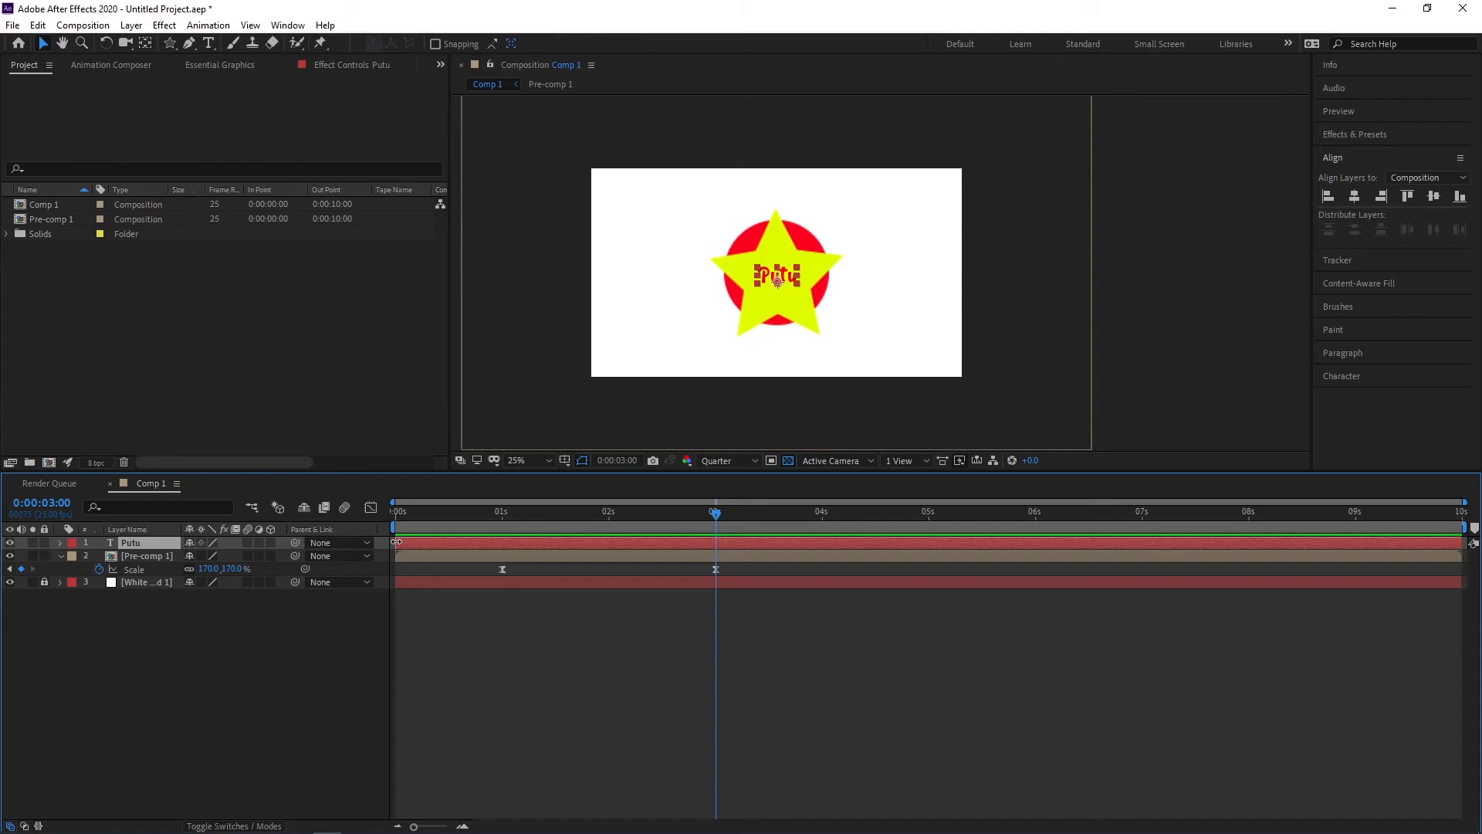
drag(396, 542, 715, 536)
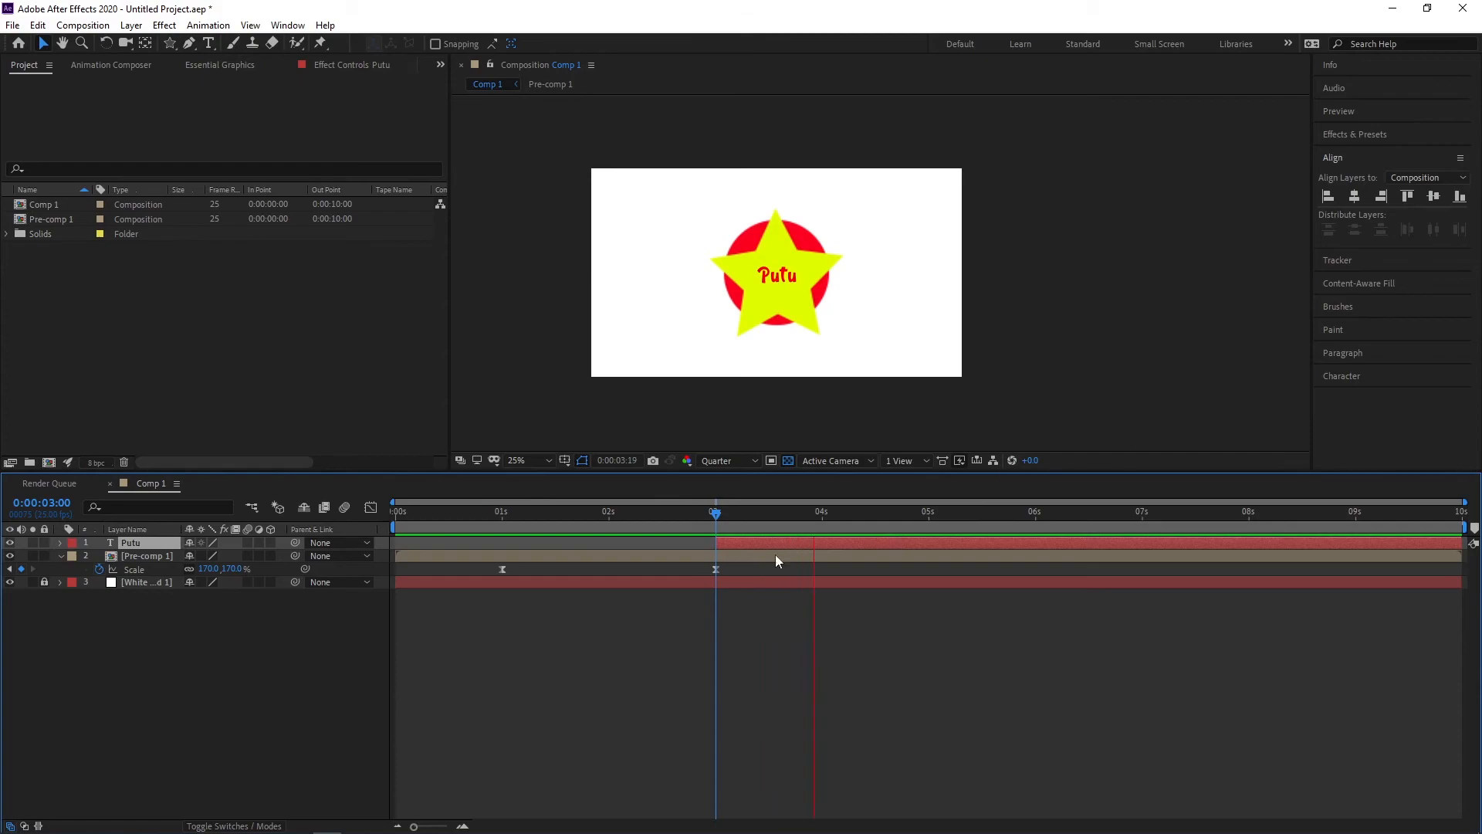
drag(618, 516, 352, 600)
key(space)
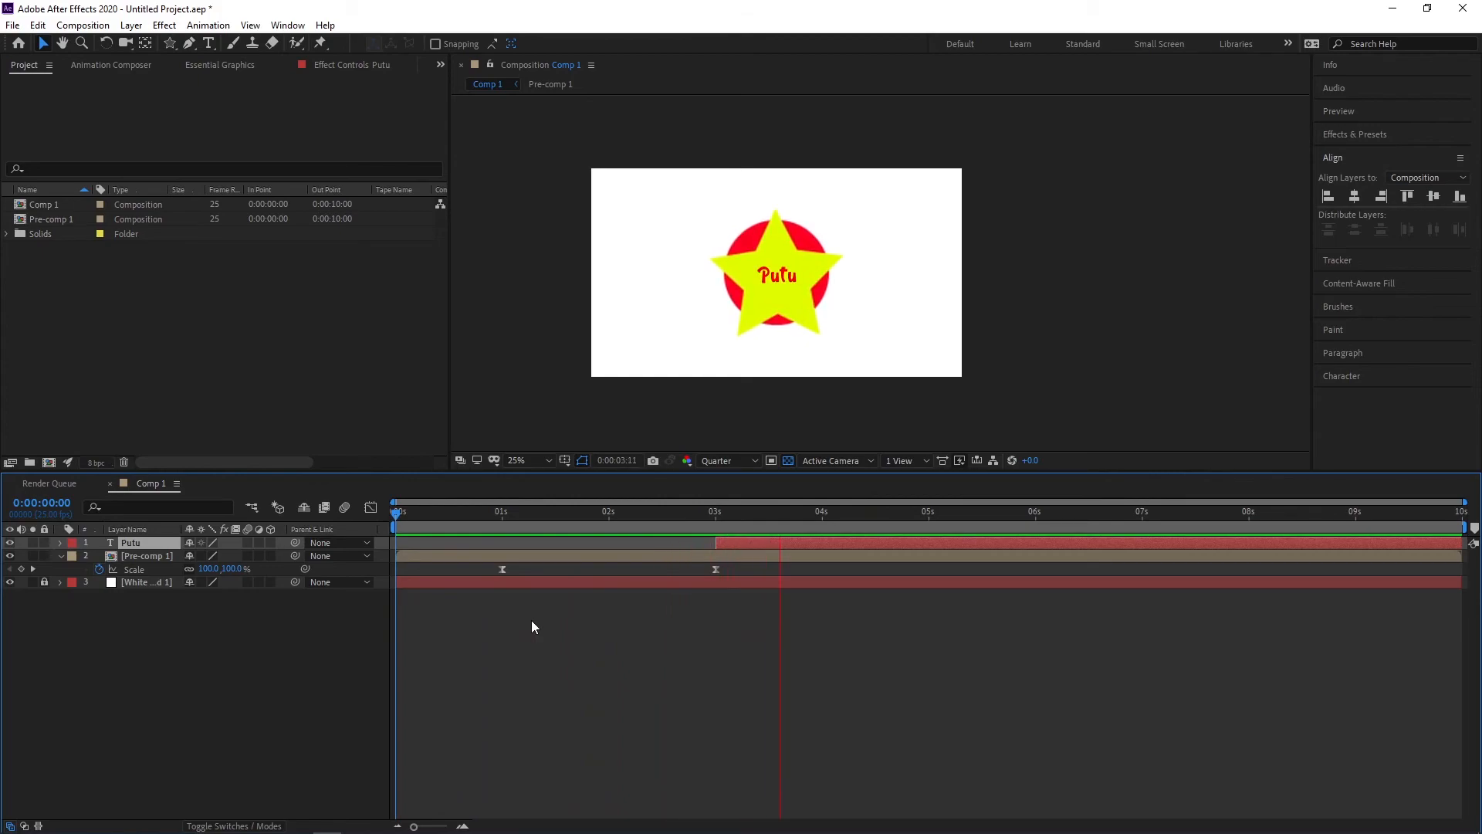
drag(715, 510, 600, 516)
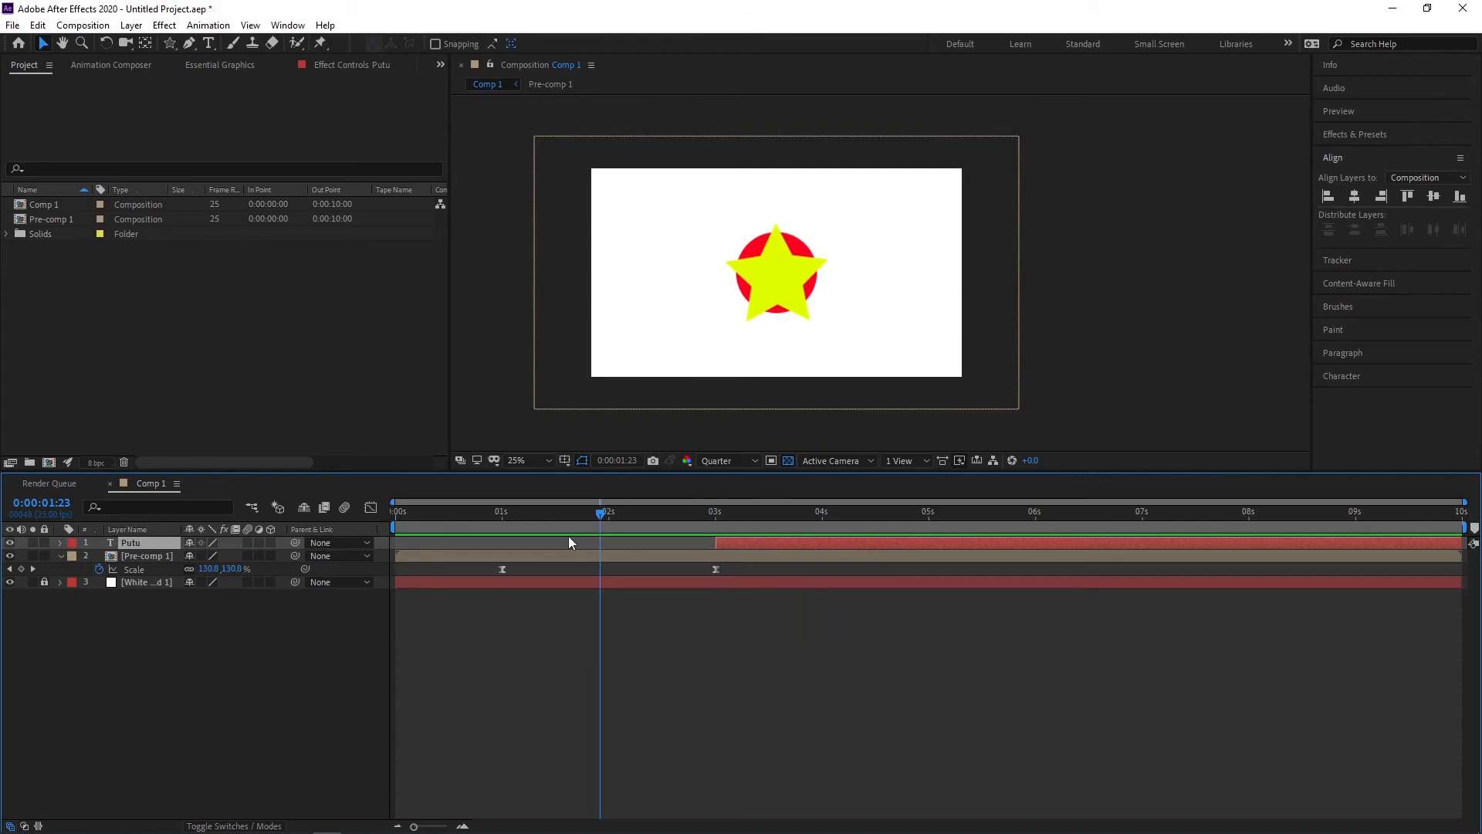
Play the composition again from 0 seconds and examine the unused time towards the end of the timeline.
drag(408, 511, 378, 527)
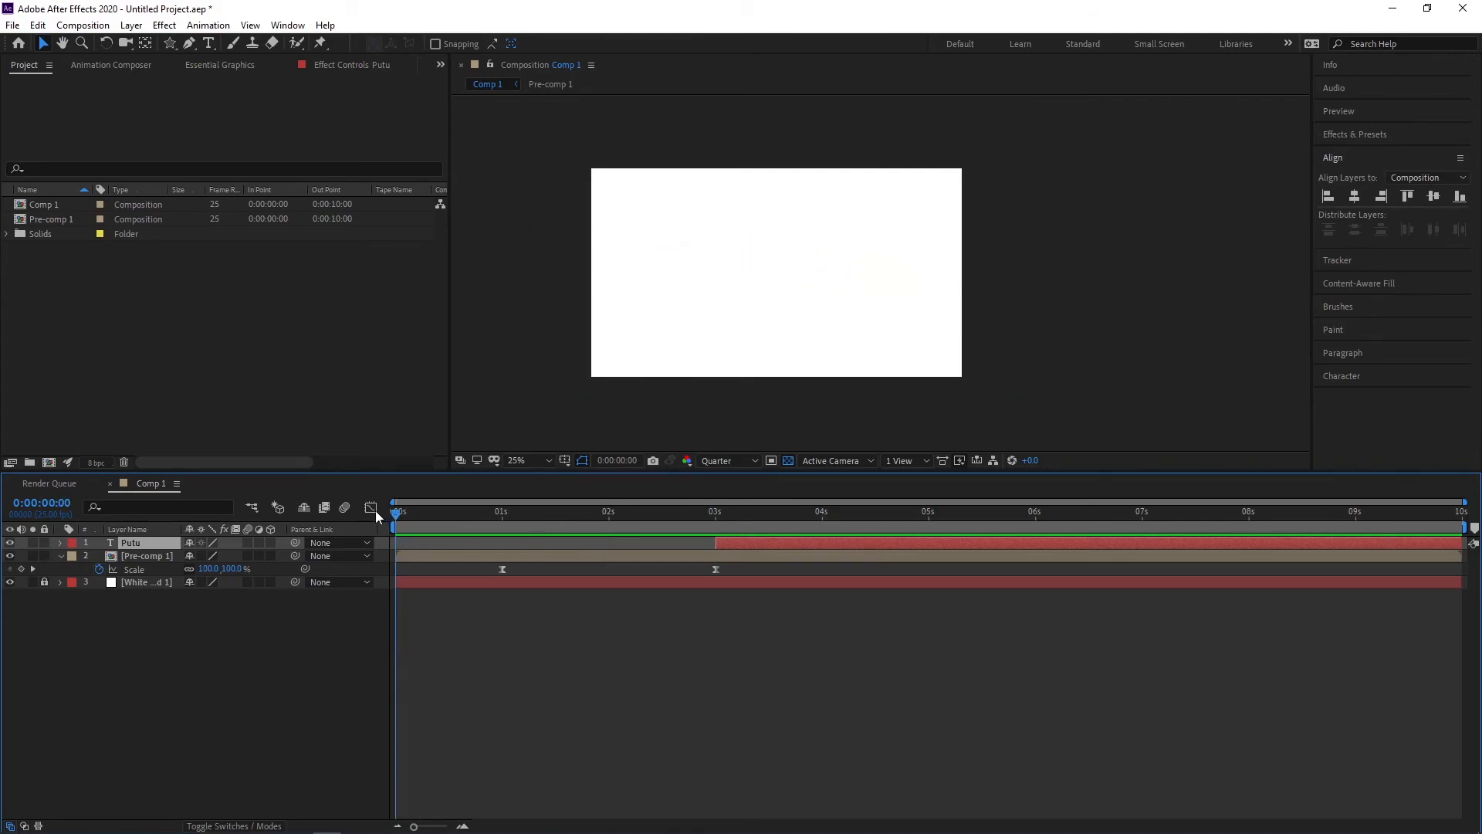
key(space)
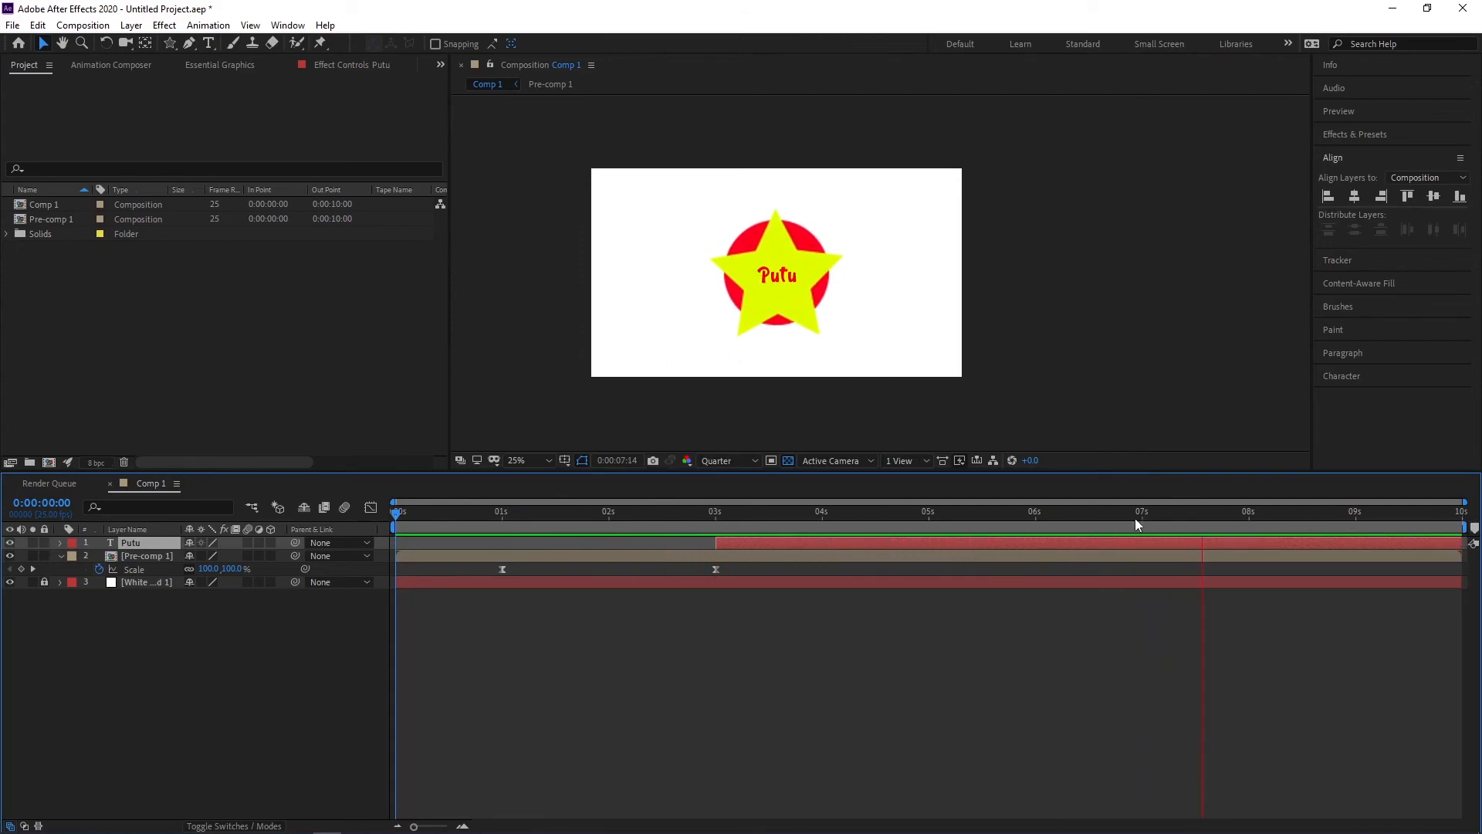
mouse_move(1032, 511)
mouse_down()
mouse_move(1428, 534)
mouse_move(1054, 526)
mouse_up()
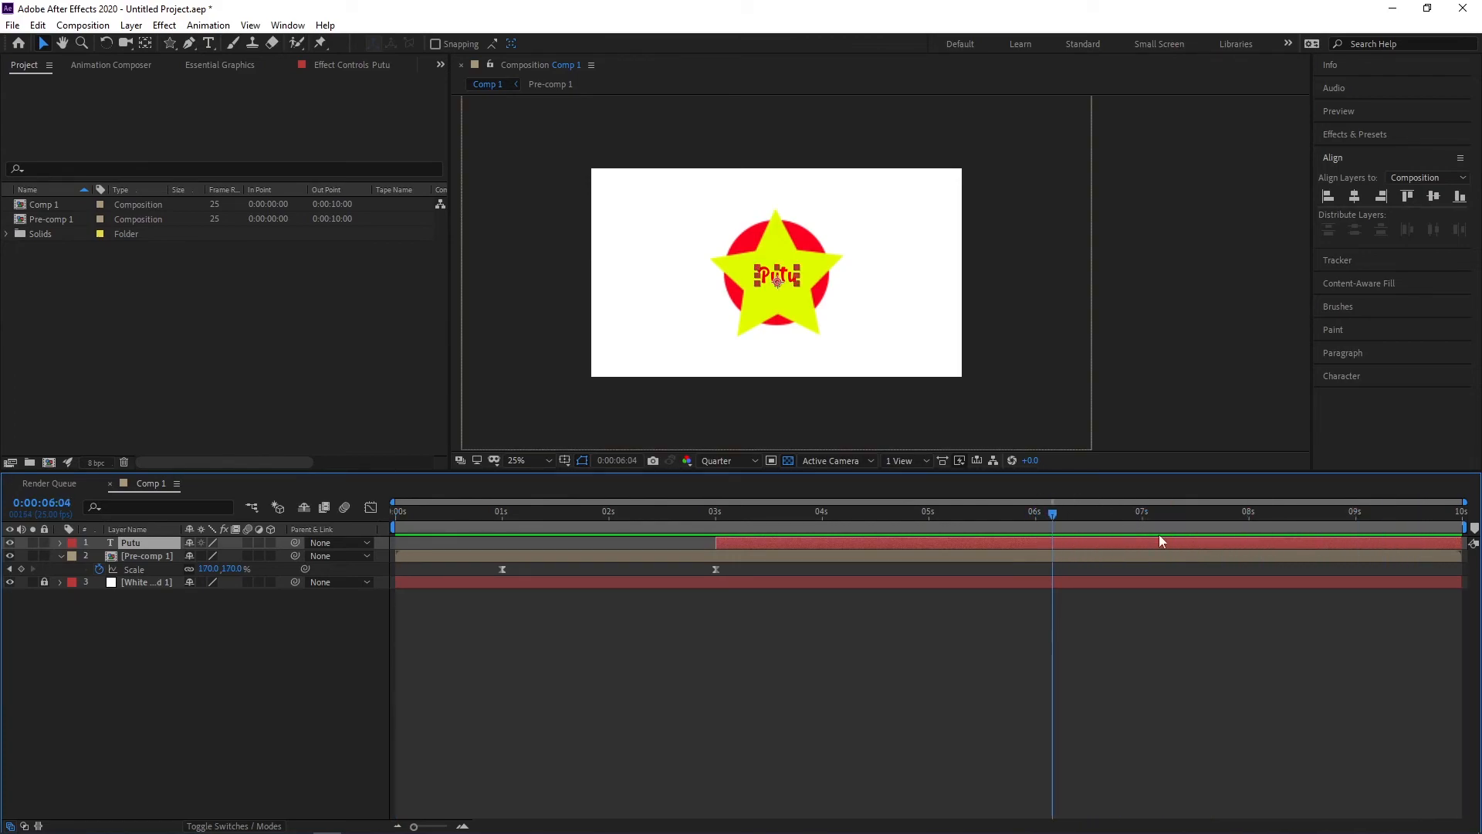
click(1438, 534)
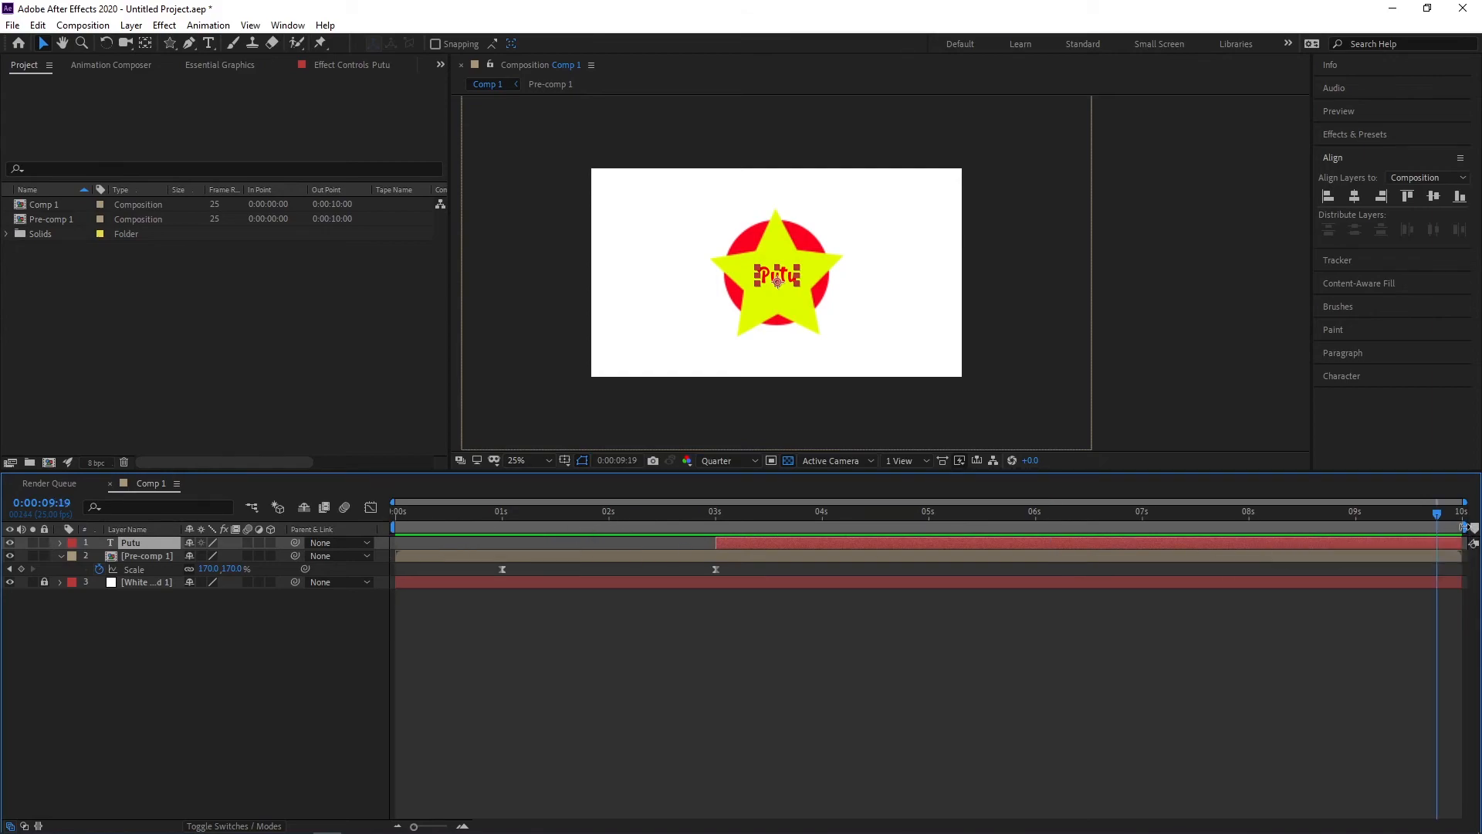
Set the work area end to 5 seconds and preview the shortened animation from the start.
click(929, 513)
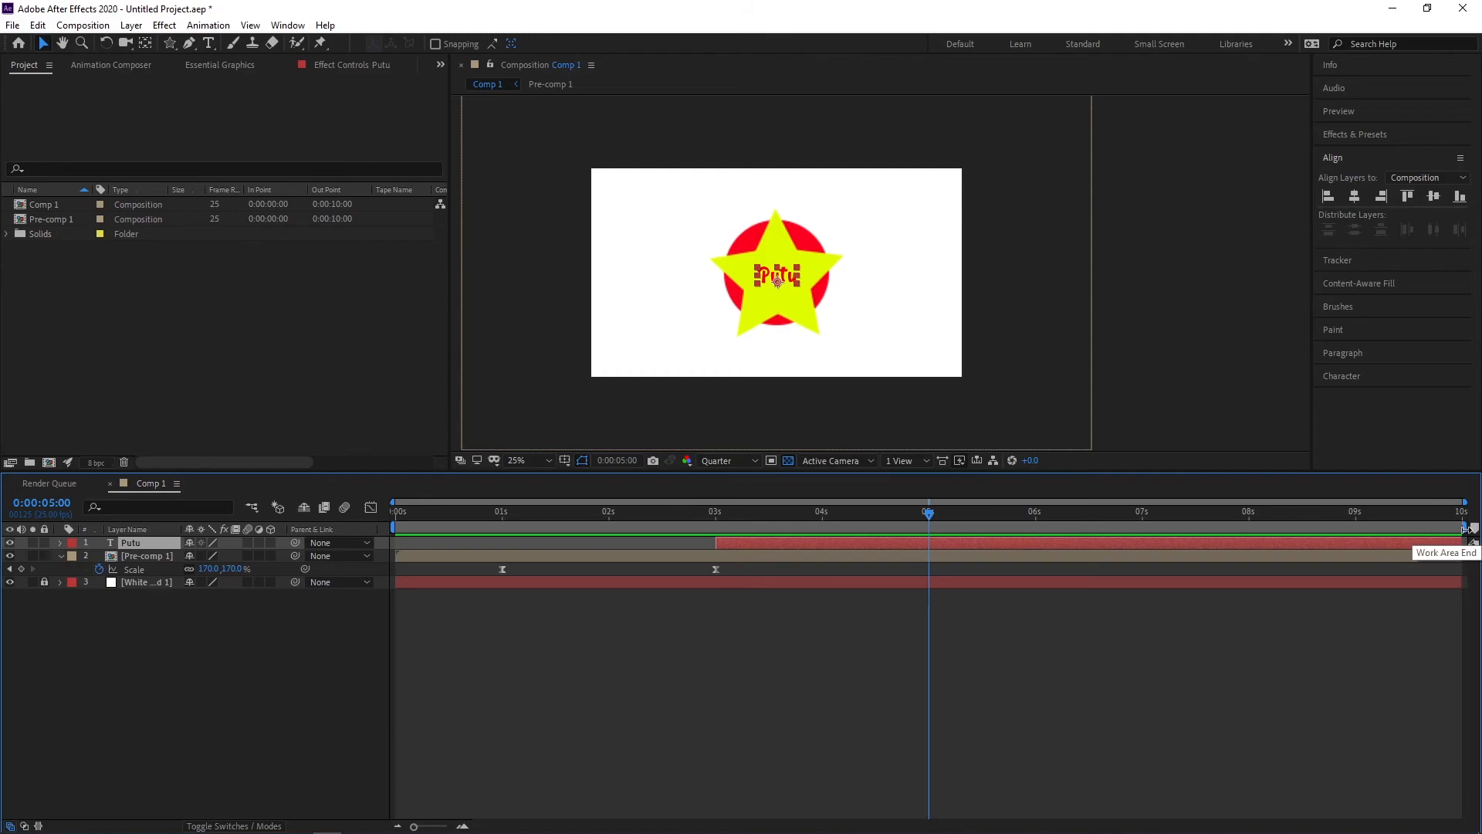
drag(1465, 528, 309, 526)
key(space)
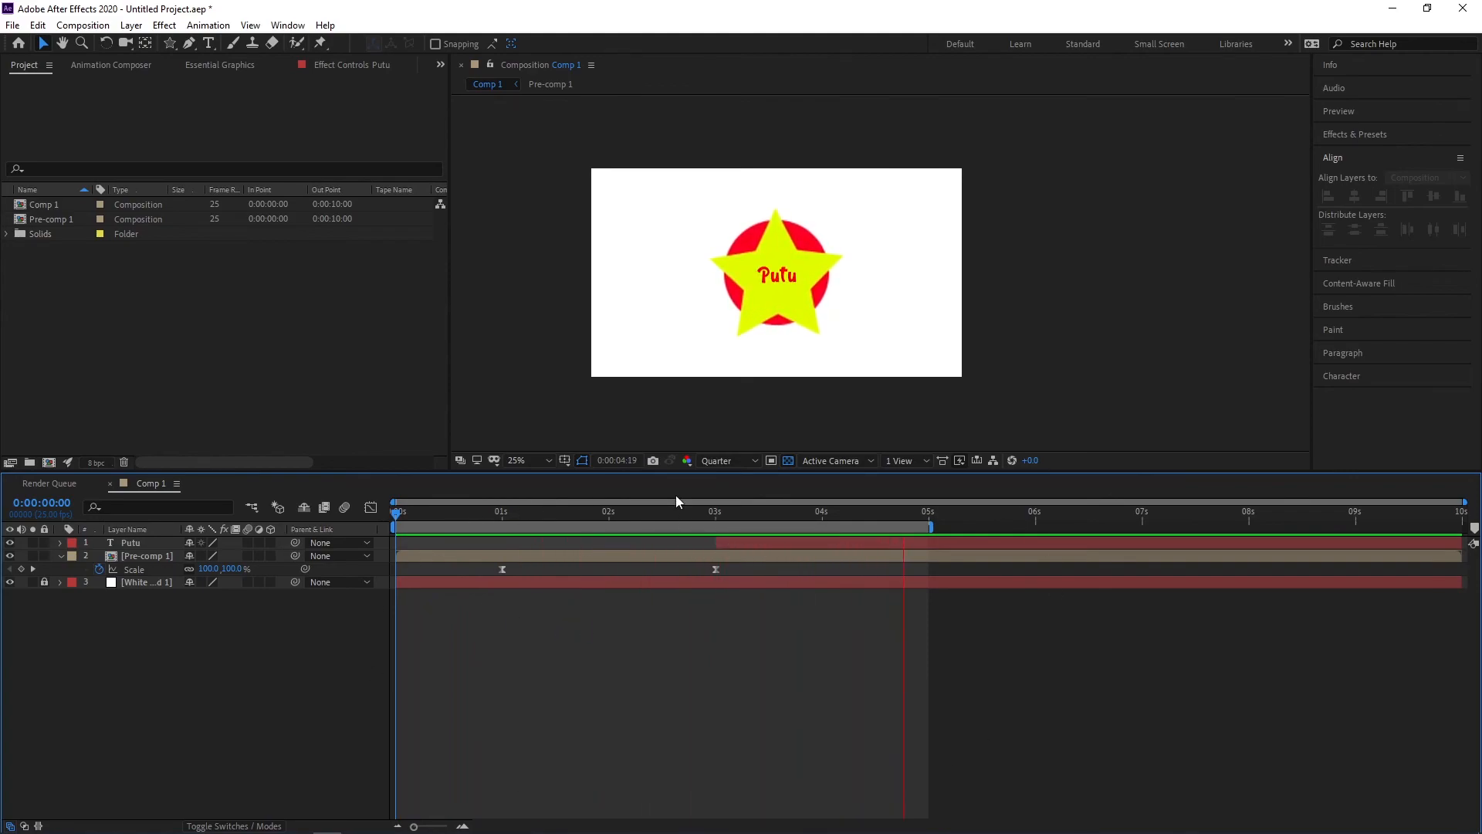
key(space)
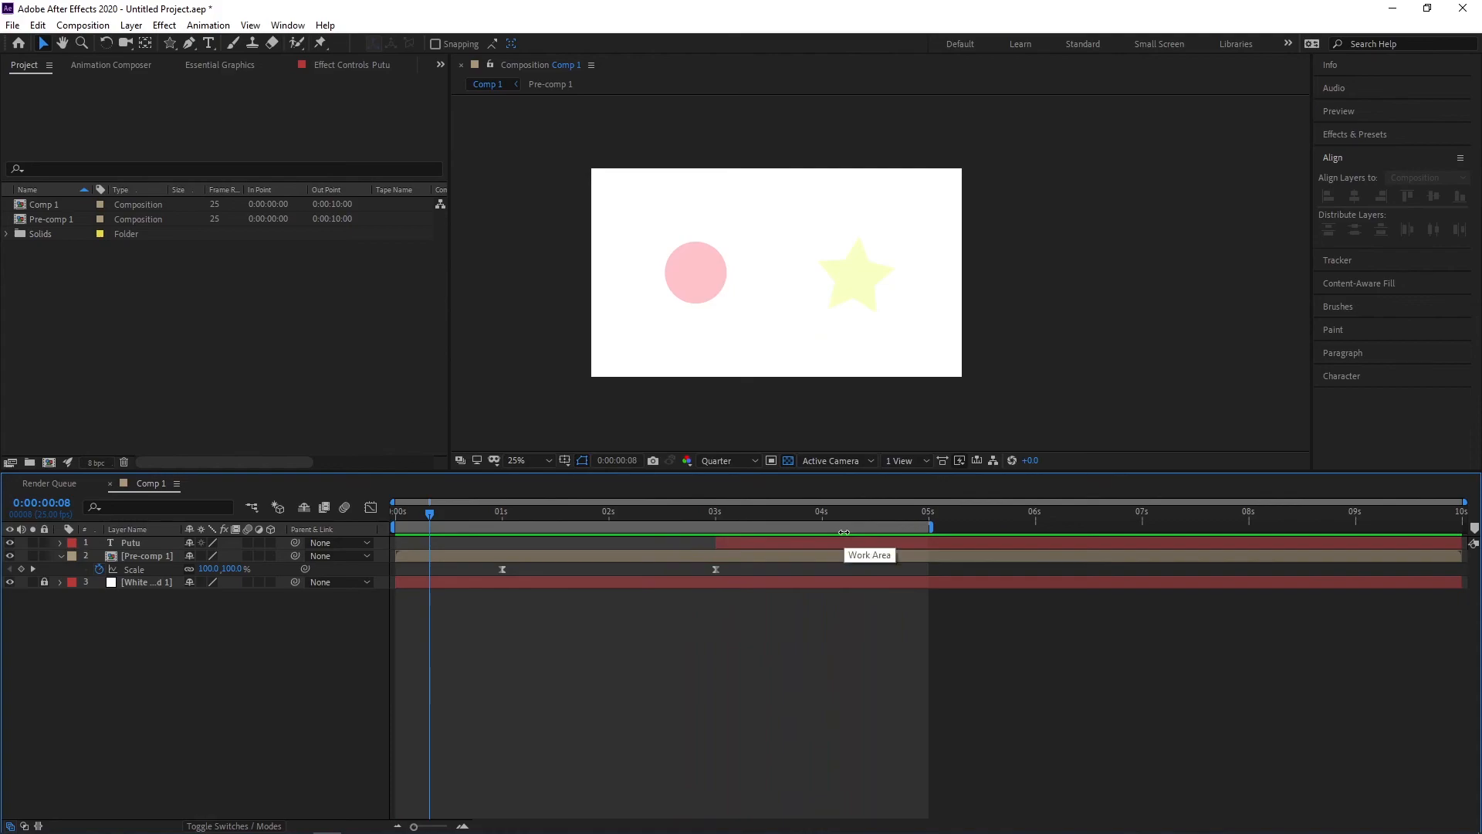
Set Comp 1's duration to 0:00:05:00 and scrub through the shortened timeline.
key(ctrl+k)
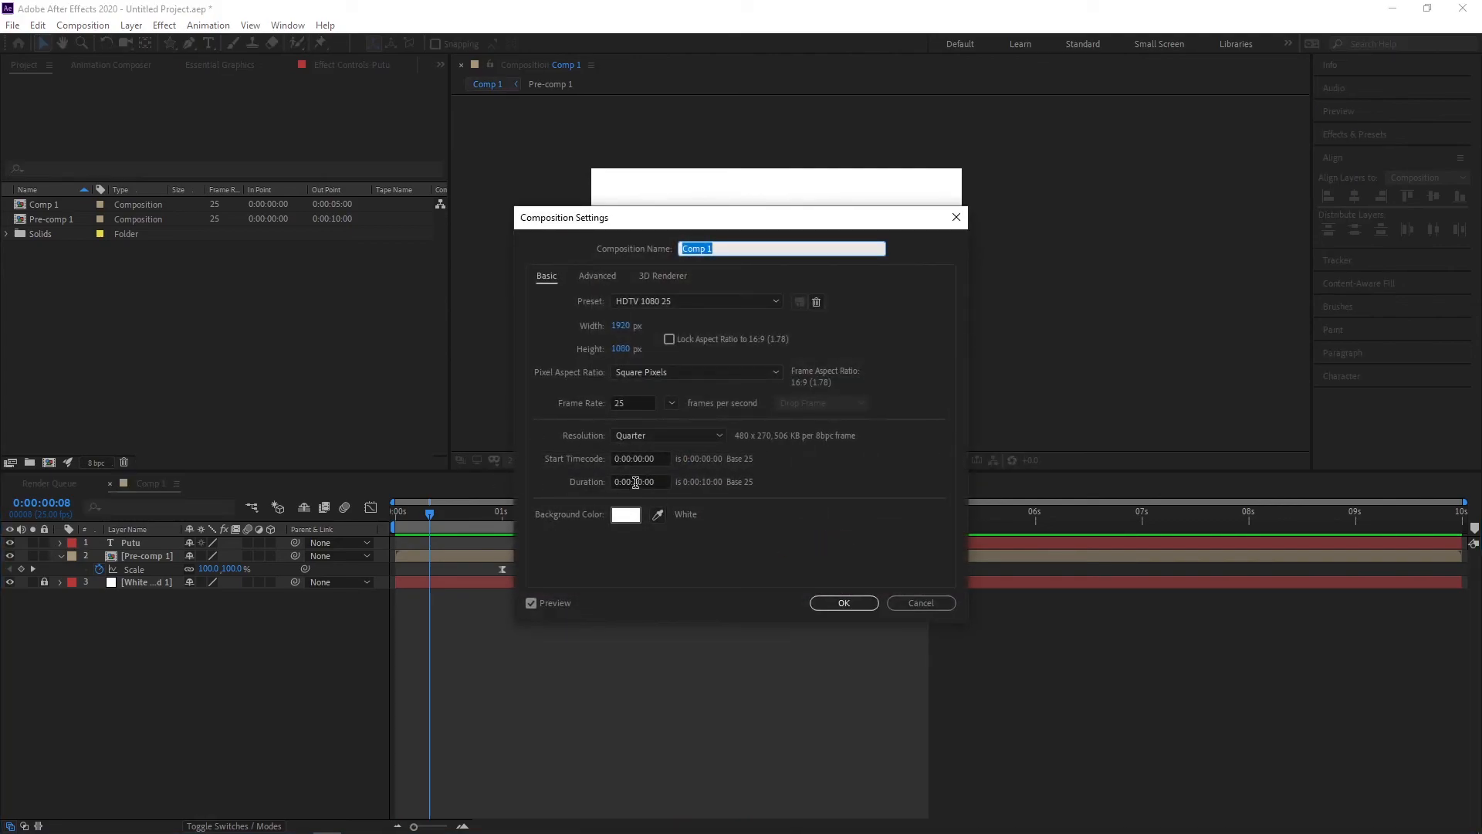
click(635, 482)
text(05)
key(Return)
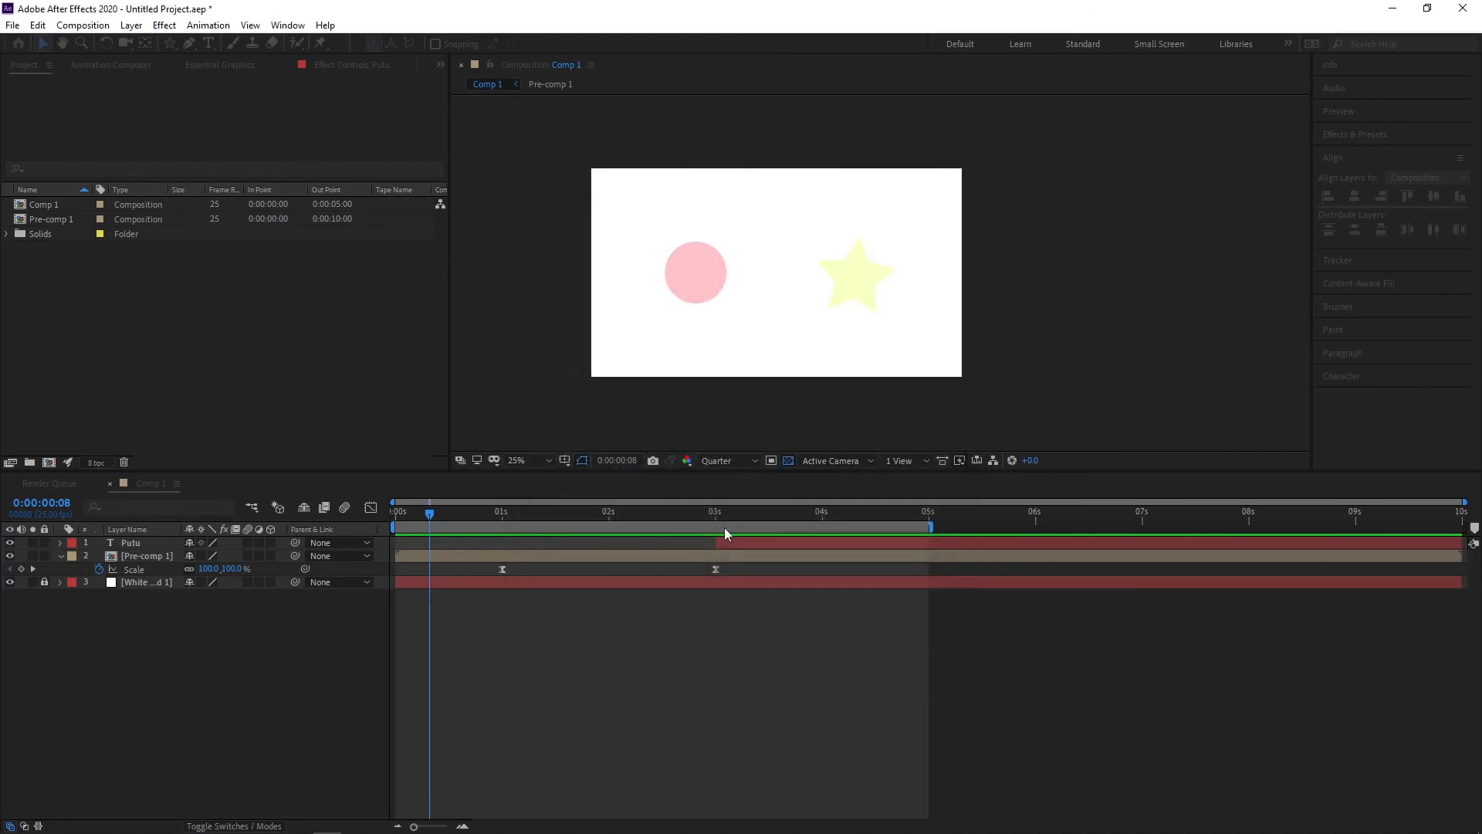
drag(1270, 519, 359, 560)
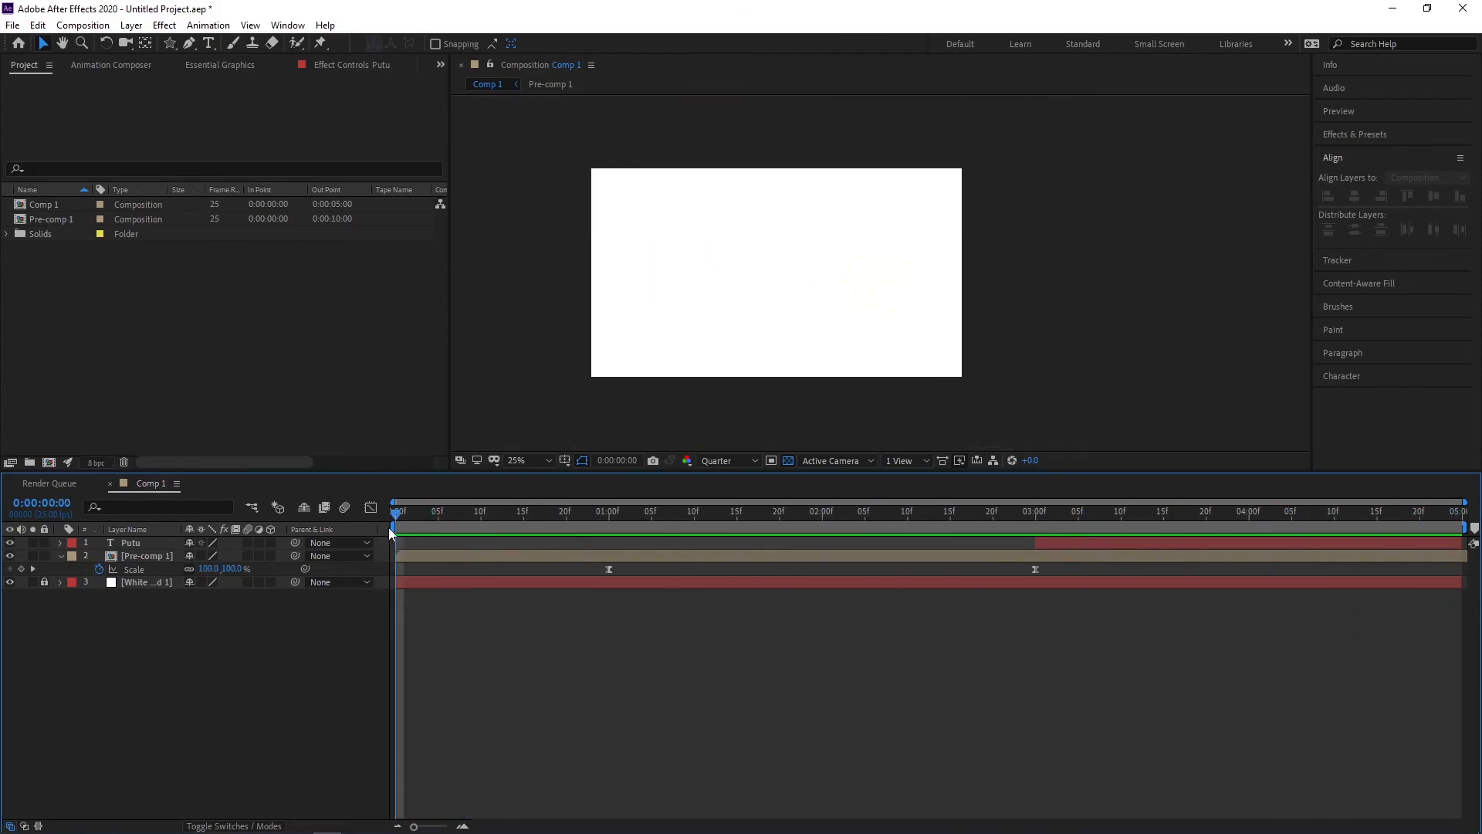
drag(600, 511, 1114, 528)
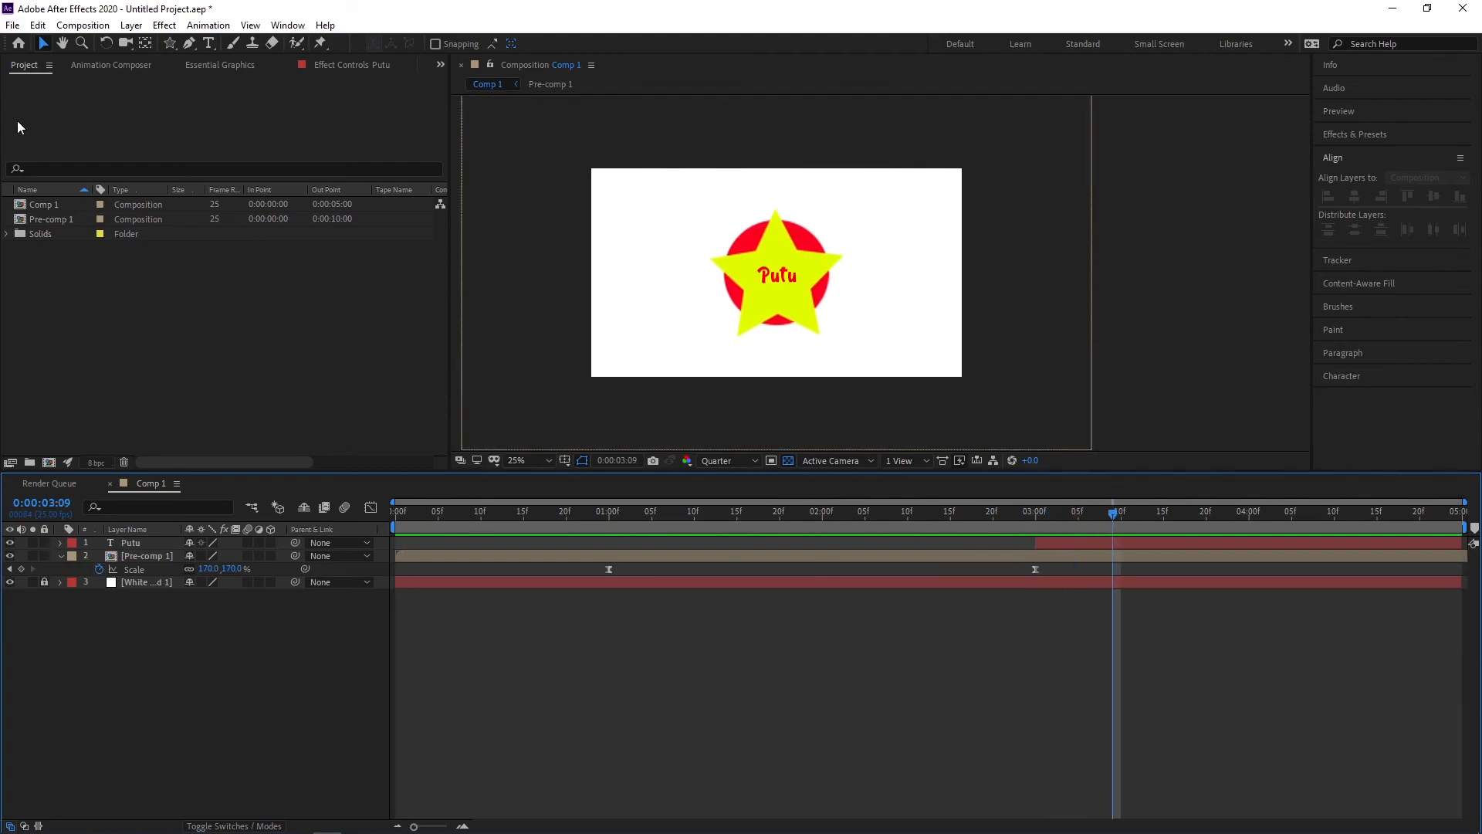
Export Comp 1 to the Adobe Media Encoder queue and select its entry there.
click(11, 28)
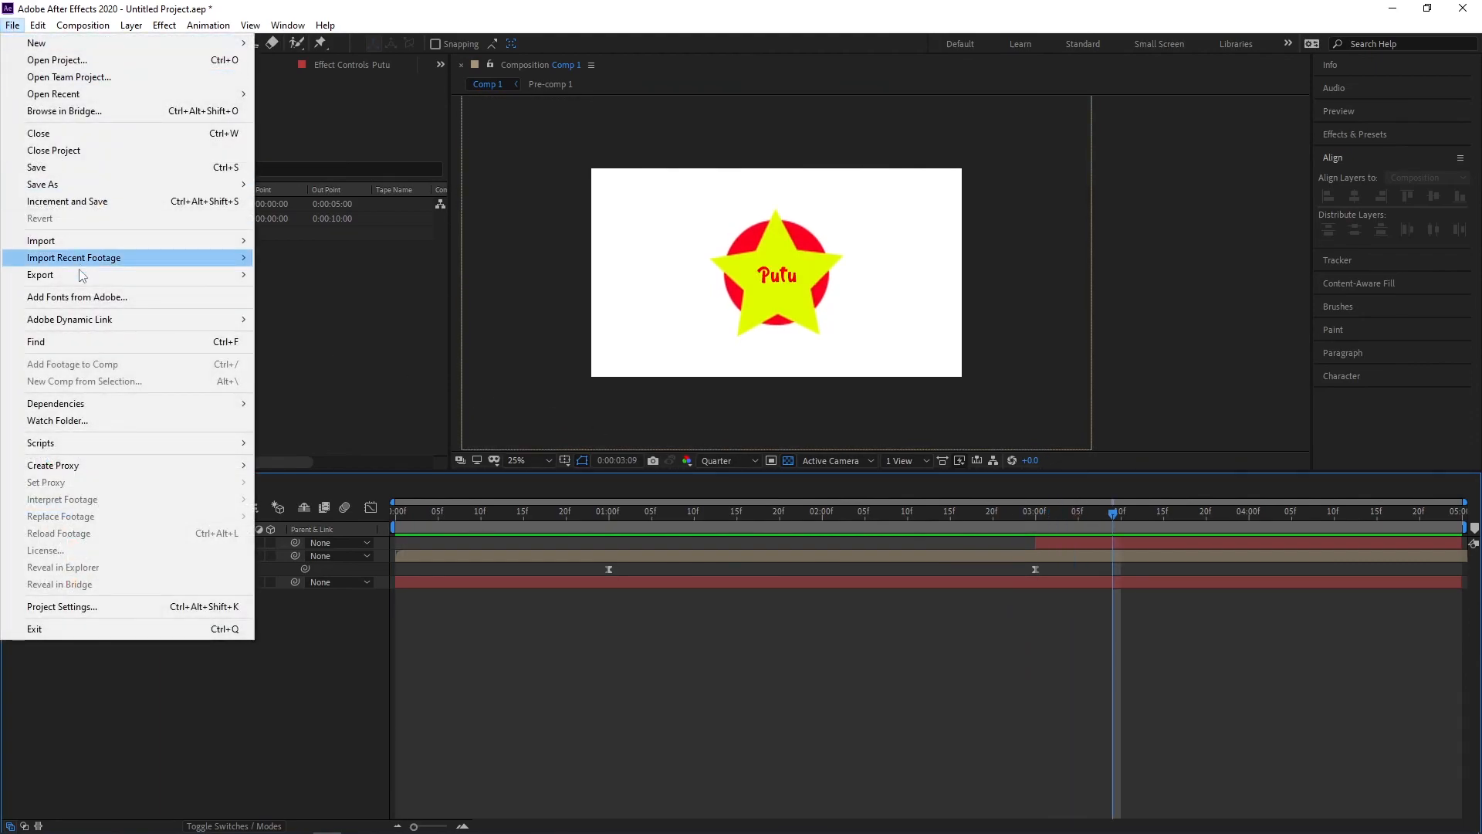
mouse_move(87, 276)
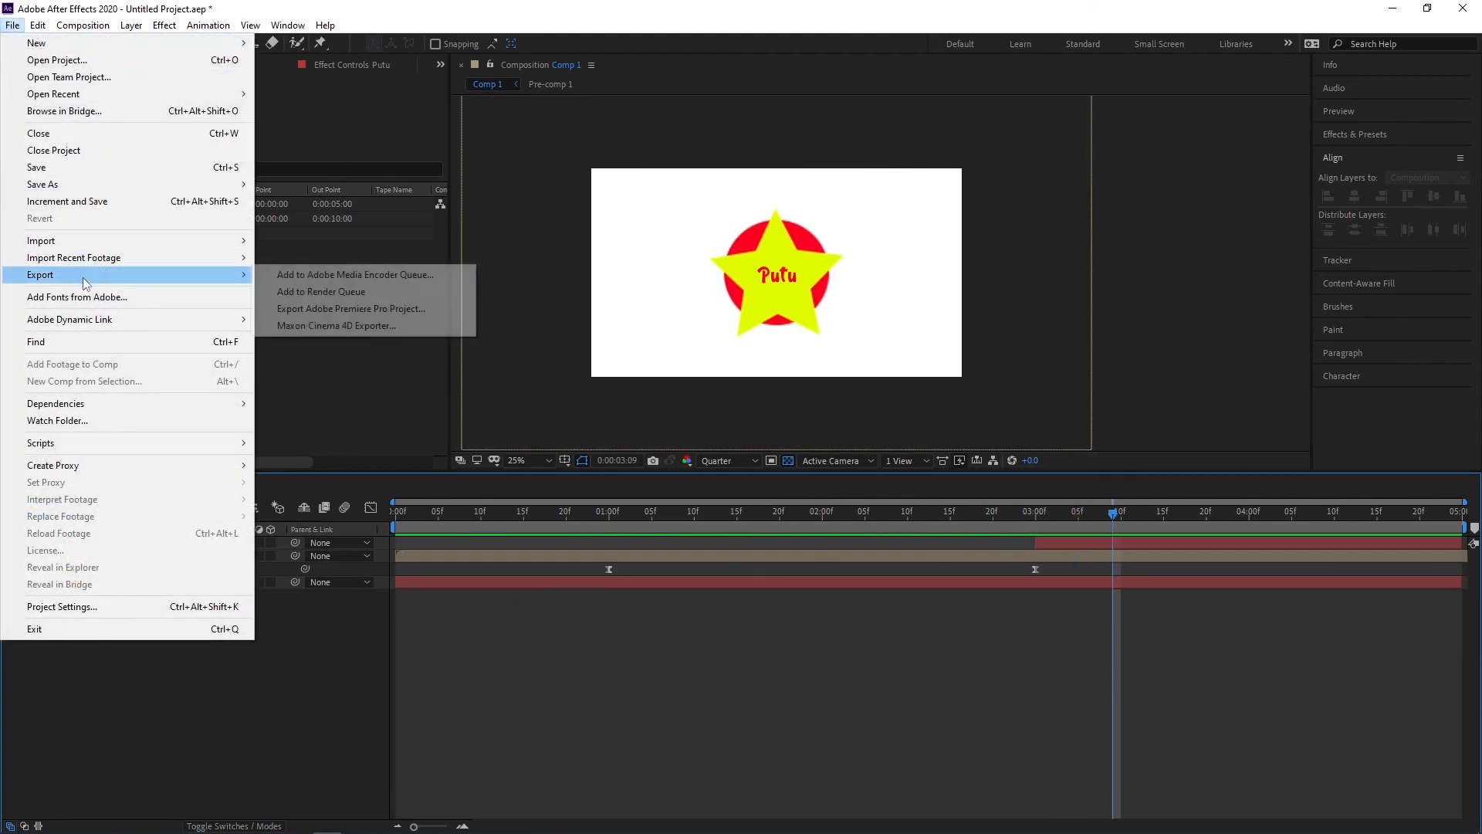
click(337, 275)
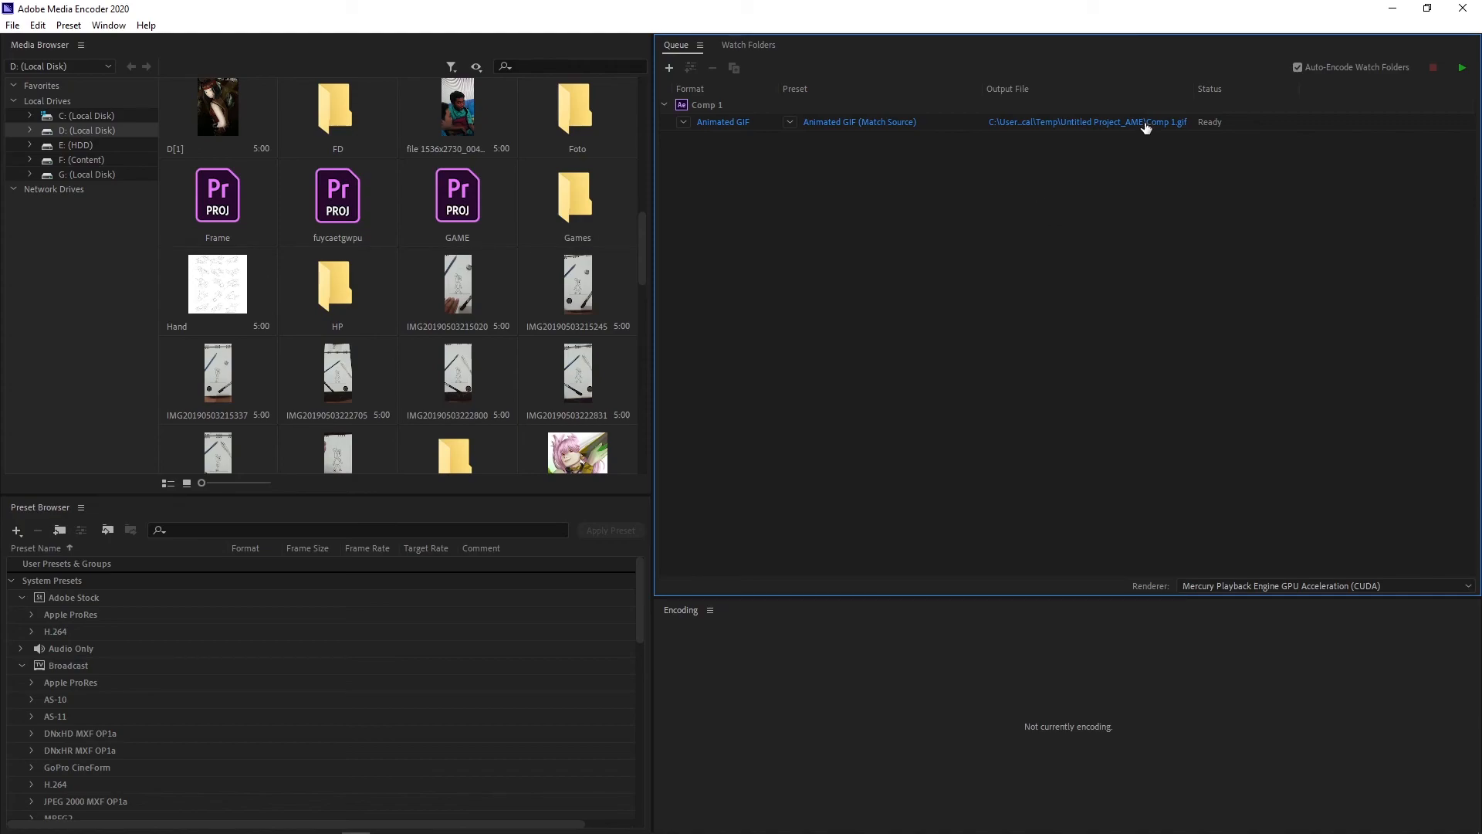
click(775, 105)
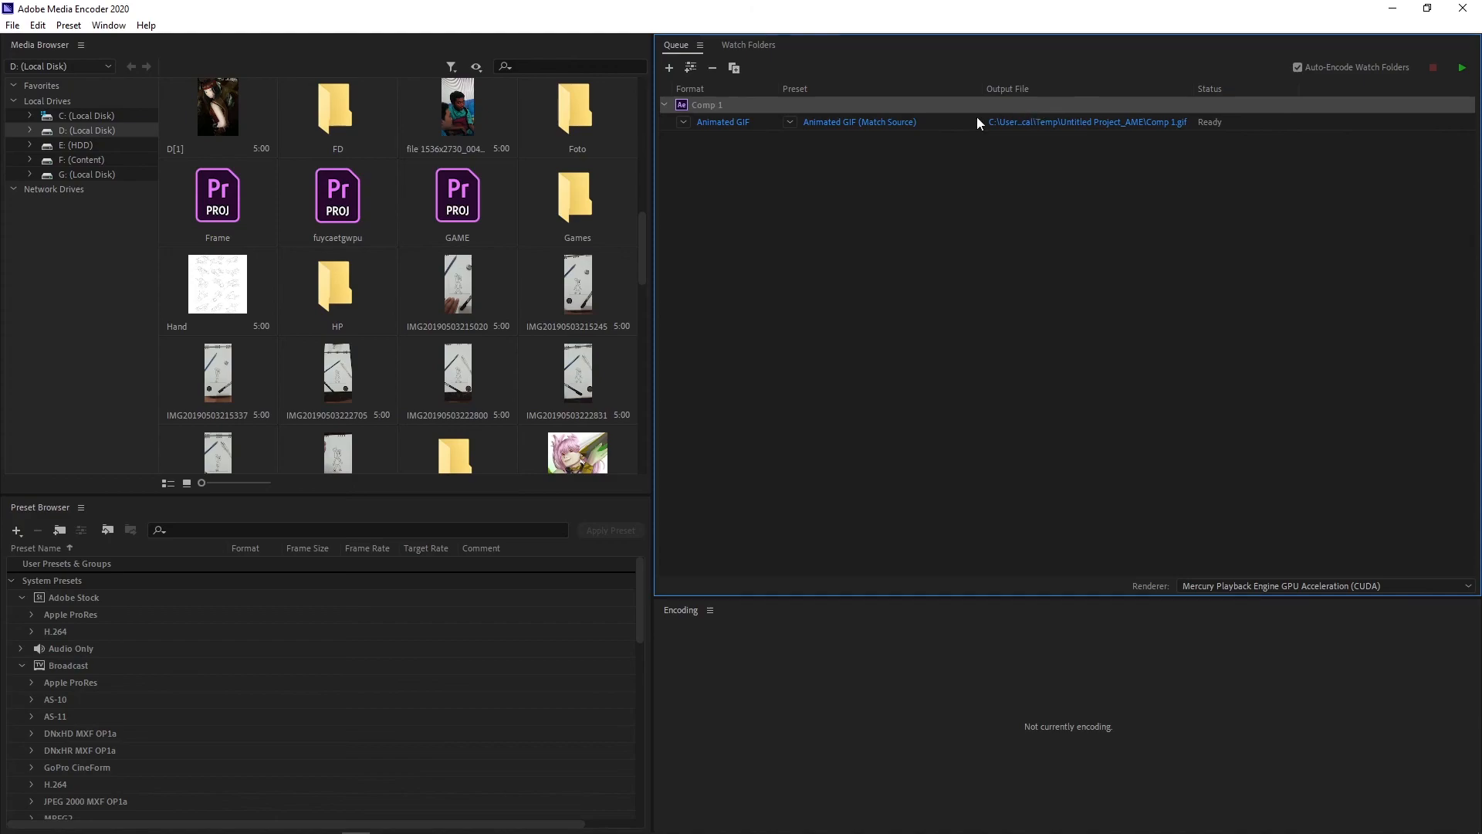
Set the Comp 1 entry's format to H.264 and choose the PIXLI folder as its output location.
click(683, 122)
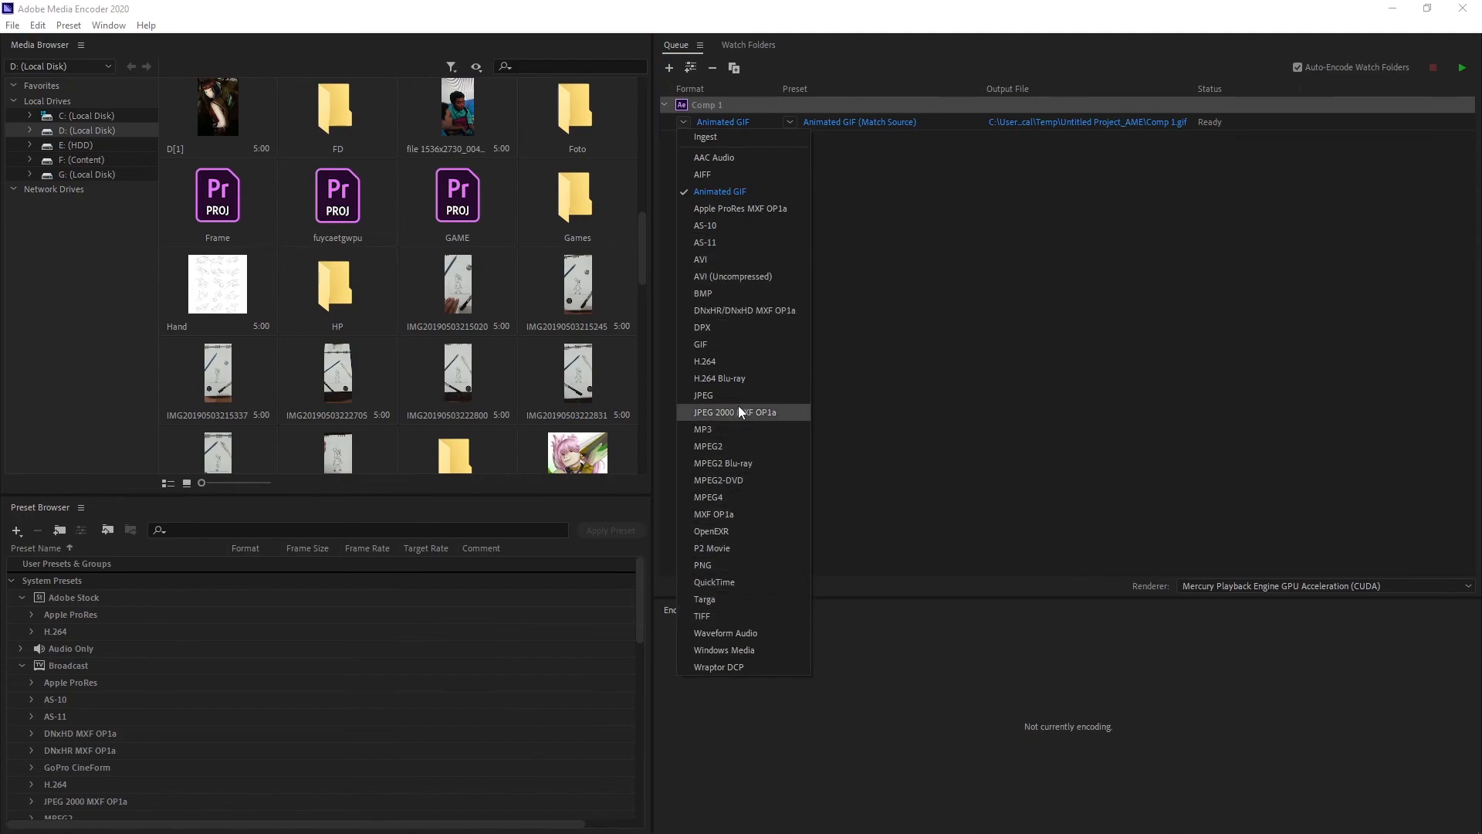
click(718, 359)
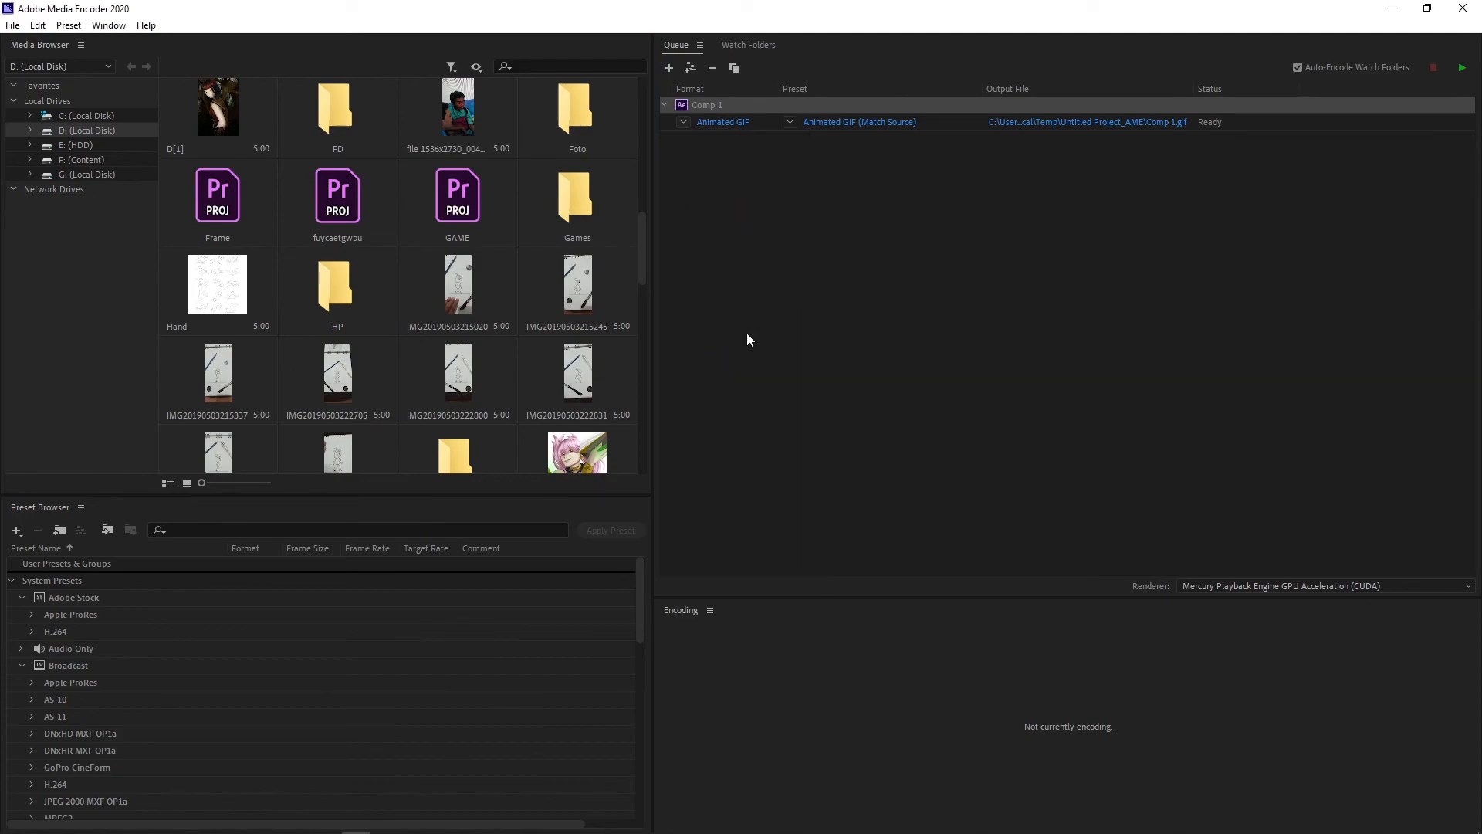
click(1039, 122)
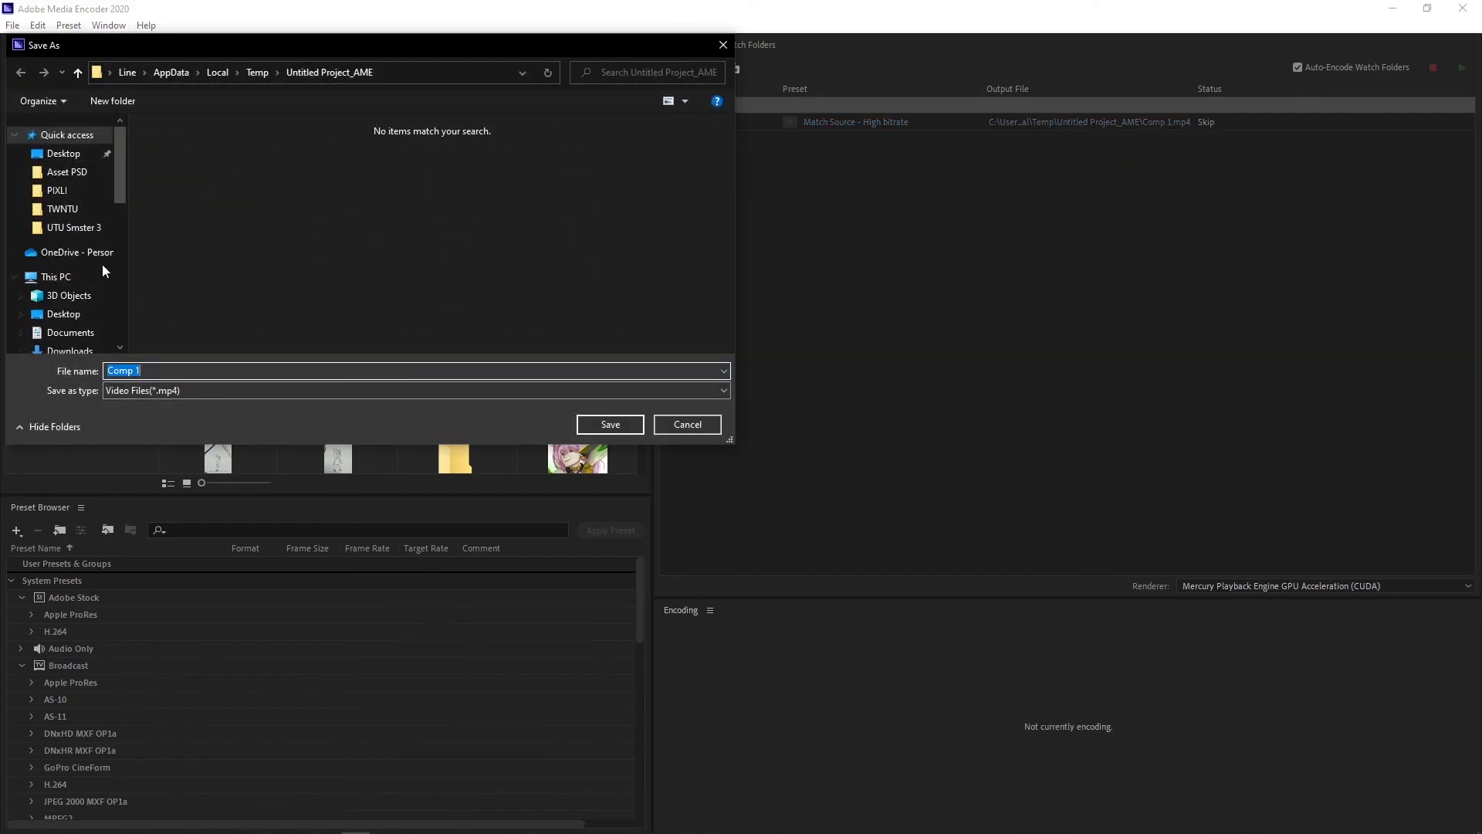
click(57, 190)
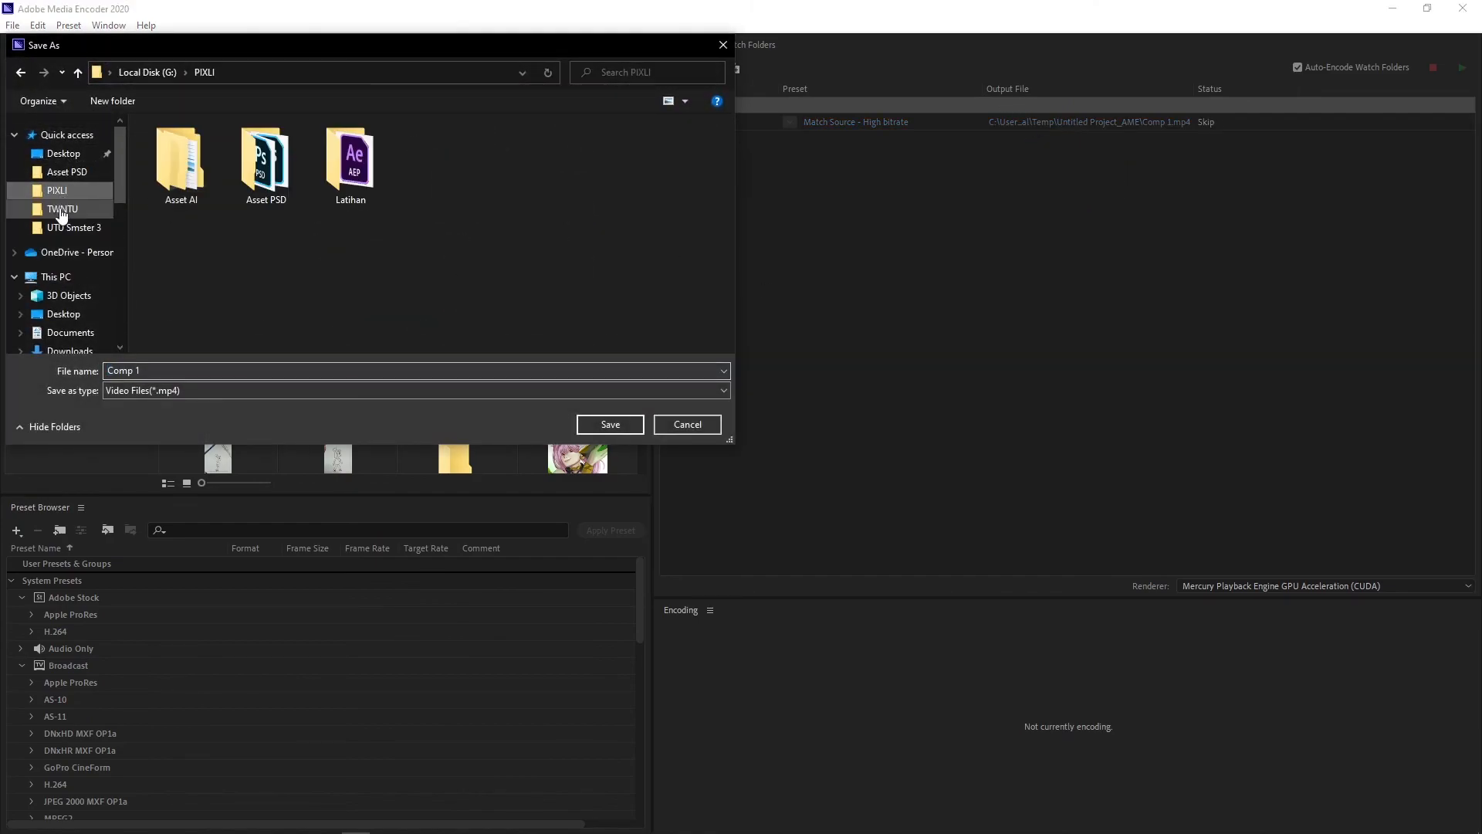
Save the output file name as Latihan 1 and start encoding the queue.
click(167, 372)
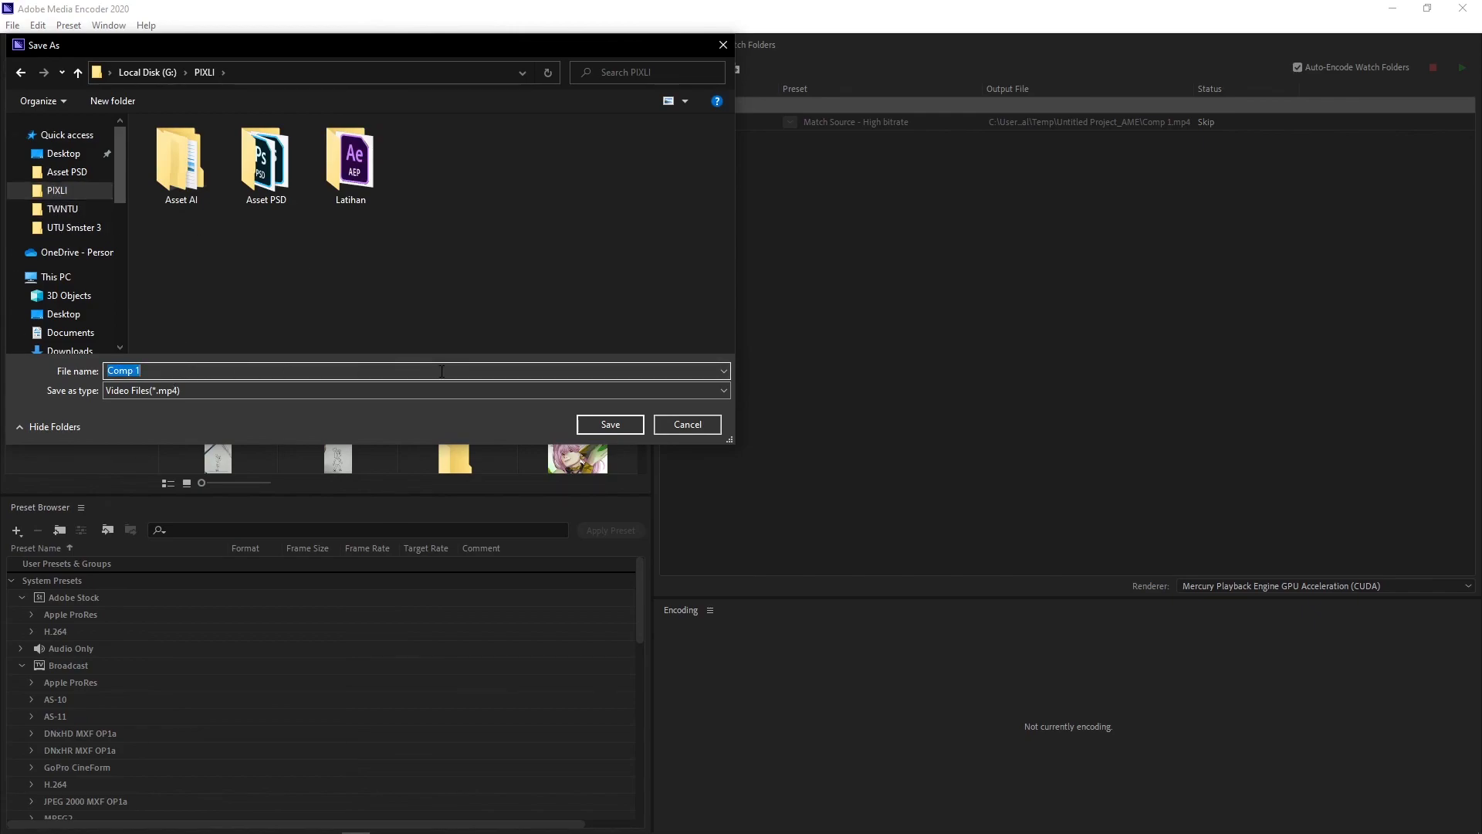
text(Lata)
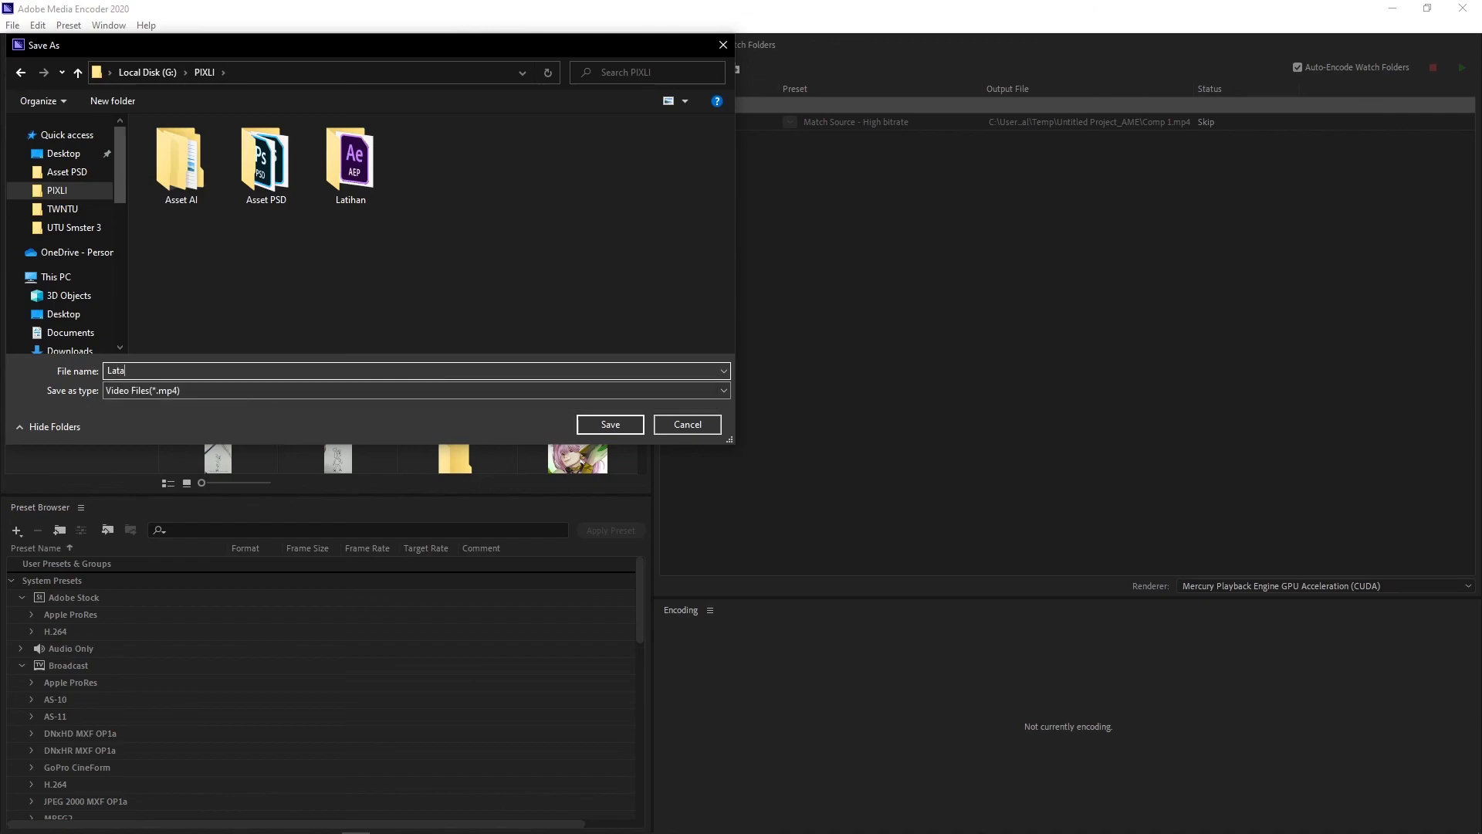
key(BackSpace)
key(Down)
key(Return)
click(198, 392)
click(197, 404)
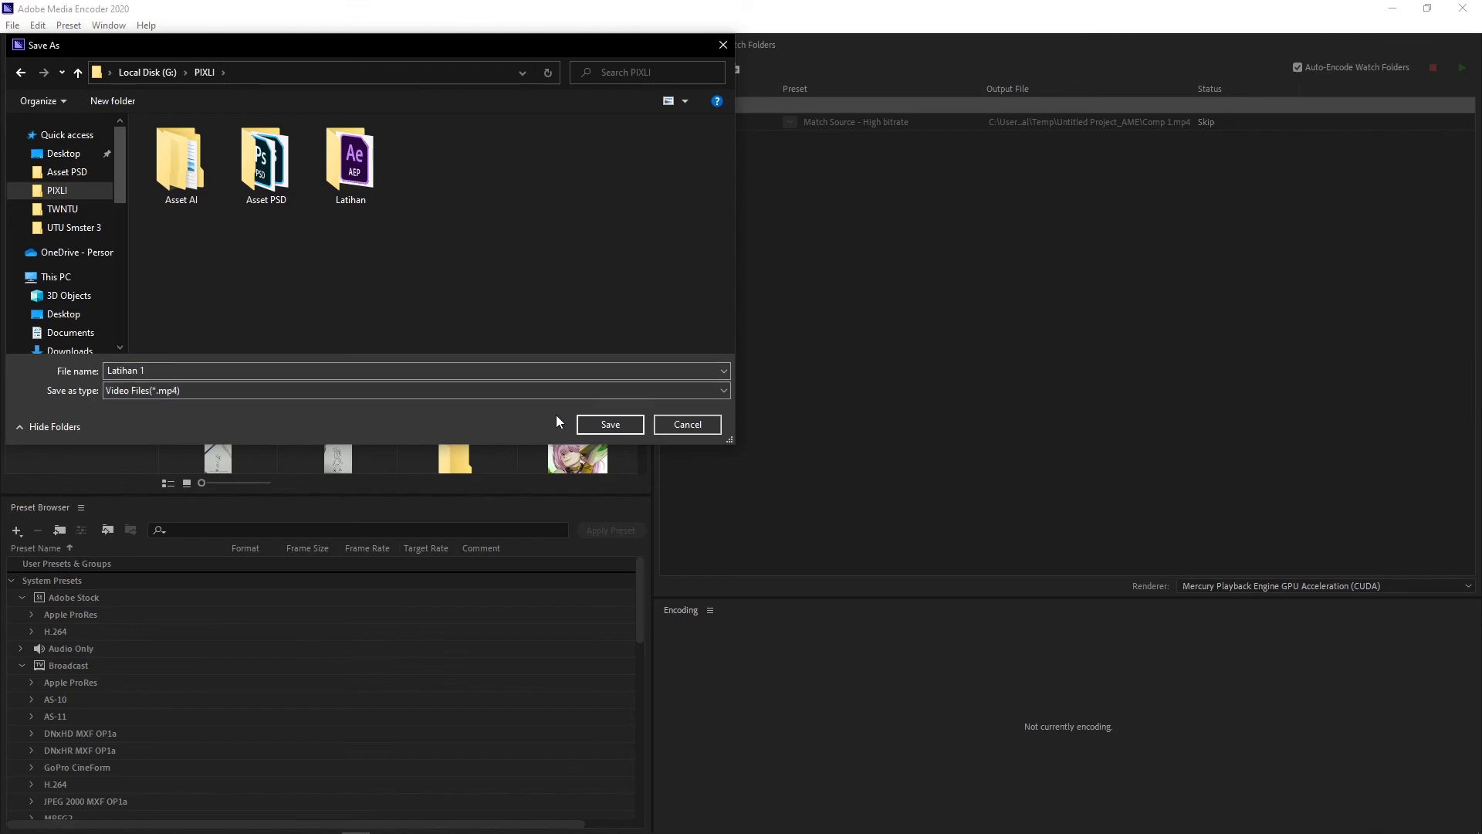
click(612, 423)
click(1166, 206)
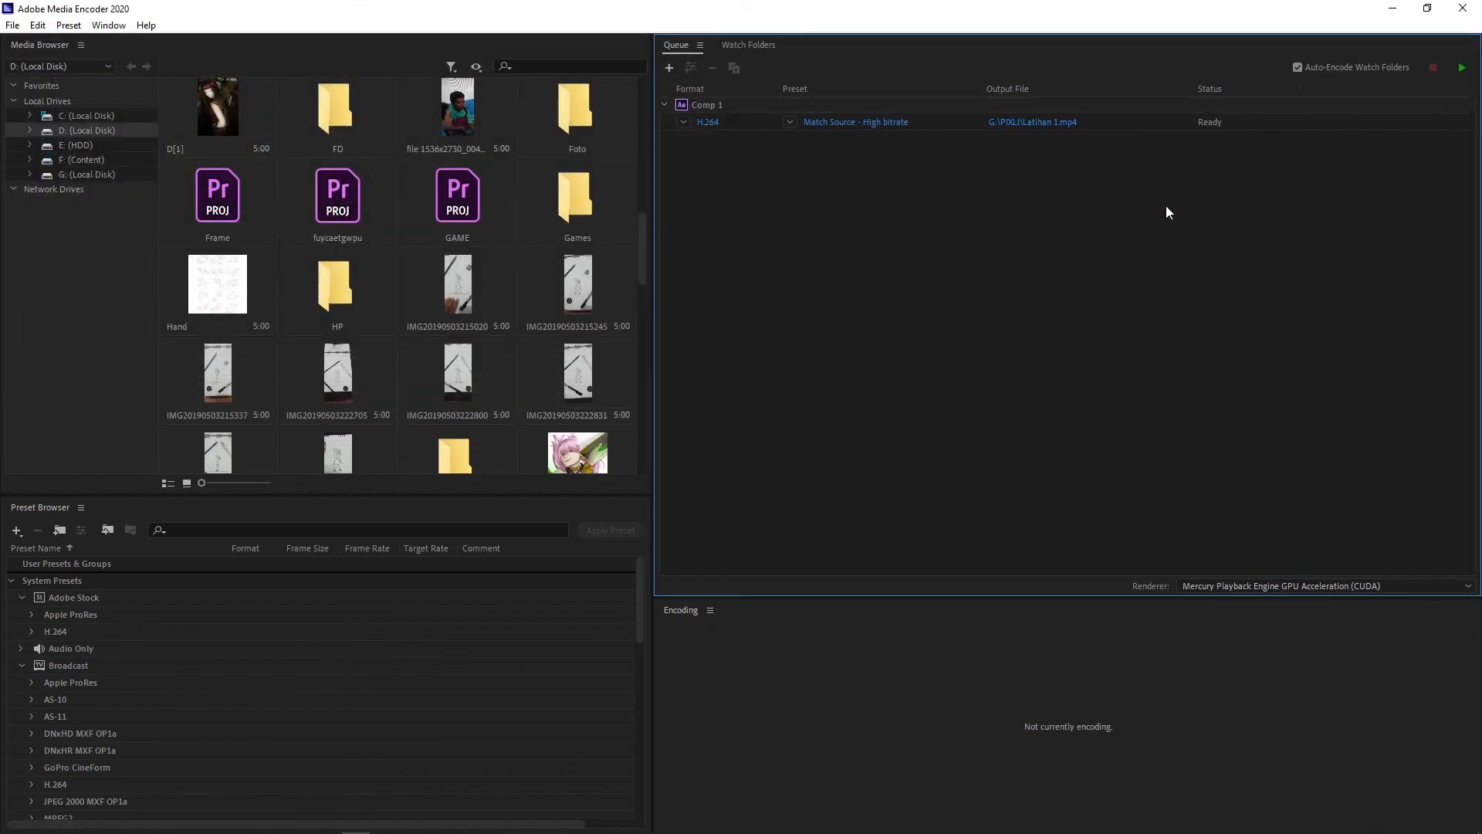
click(1464, 74)
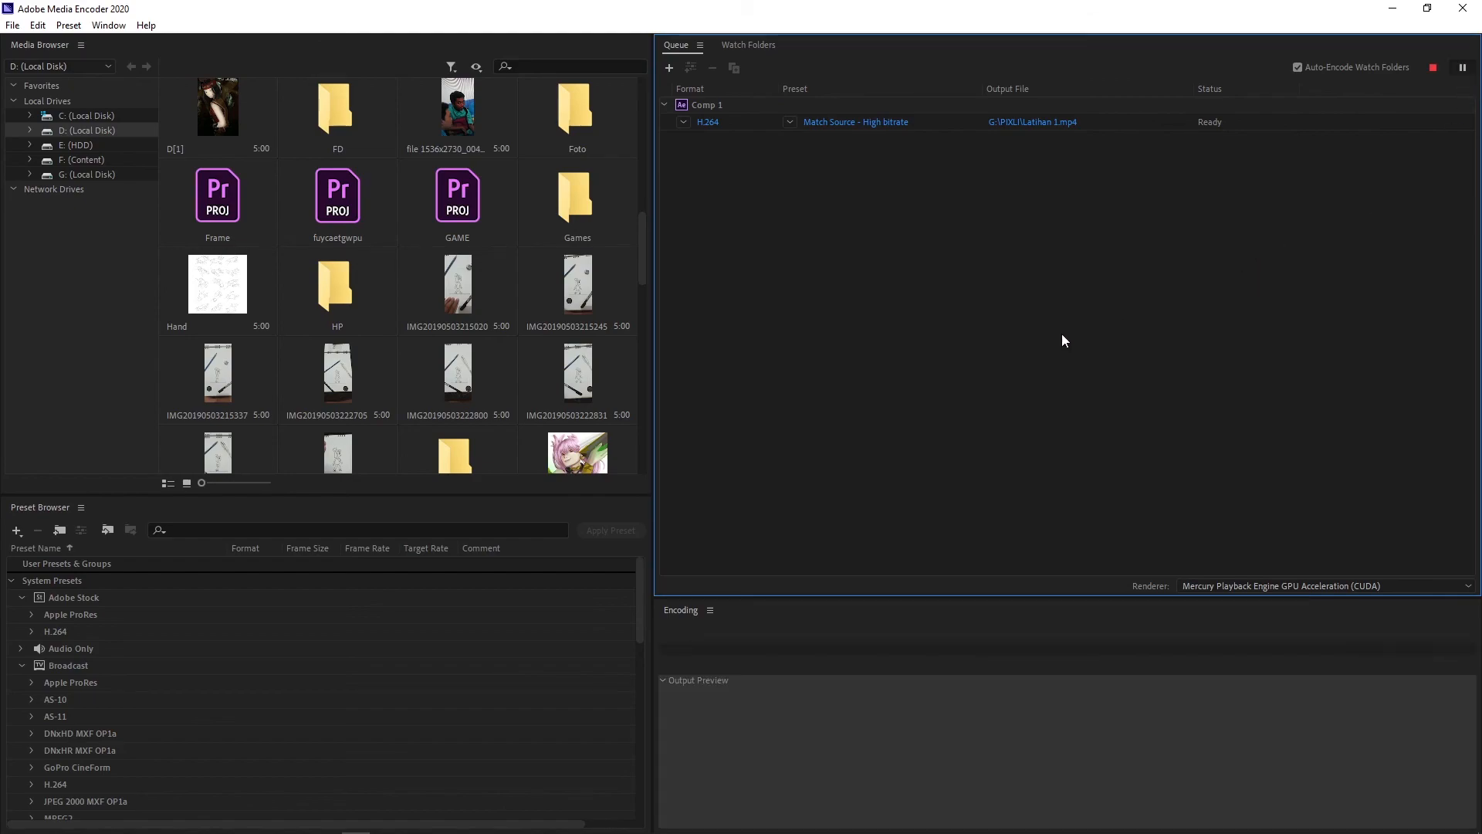
Switch to After Effects, return Comp 1 to its first frame and add it to the Render Queue.
key(alt+Tab)
click(447, 550)
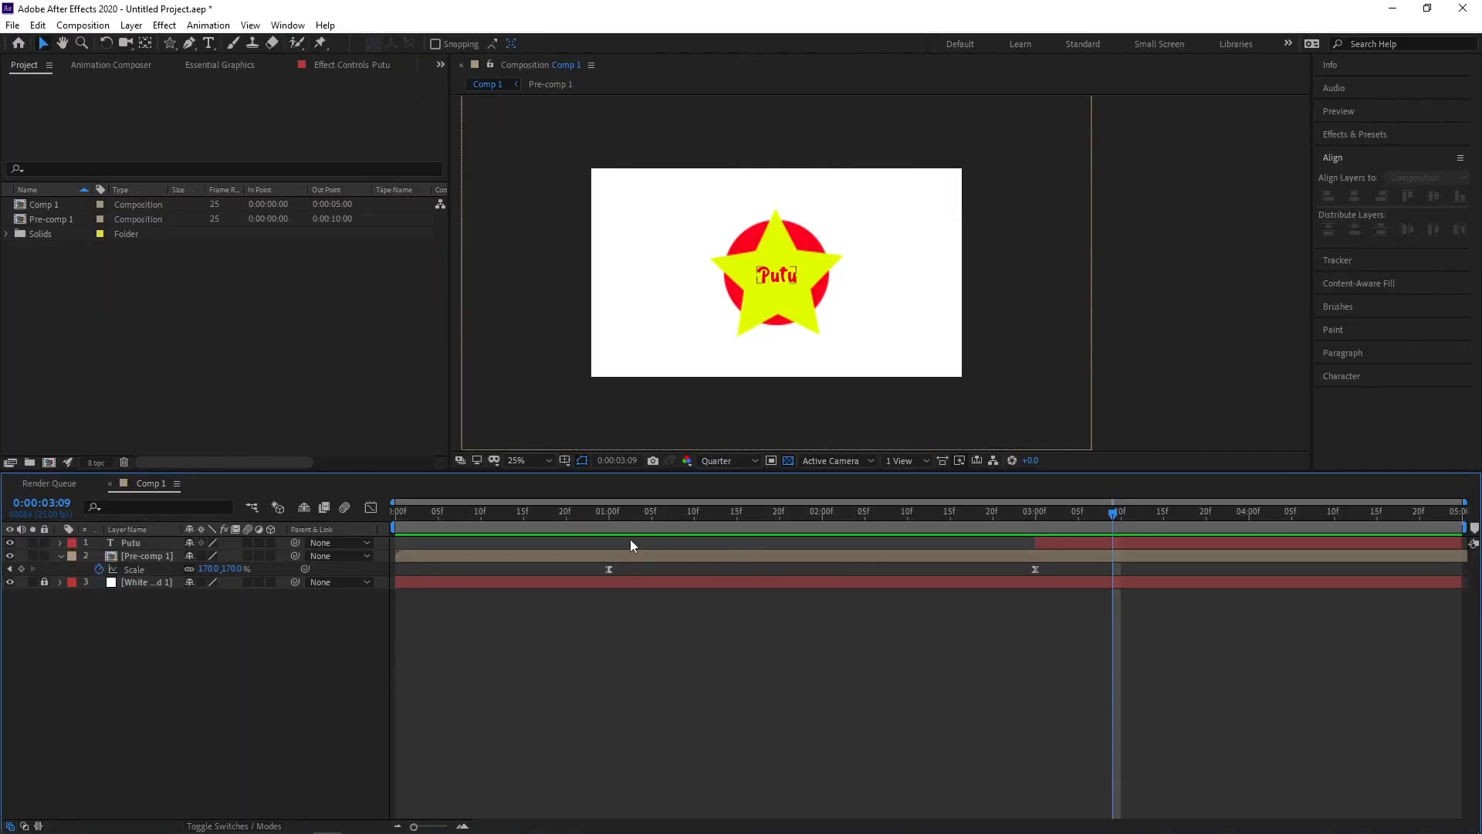
key(Home)
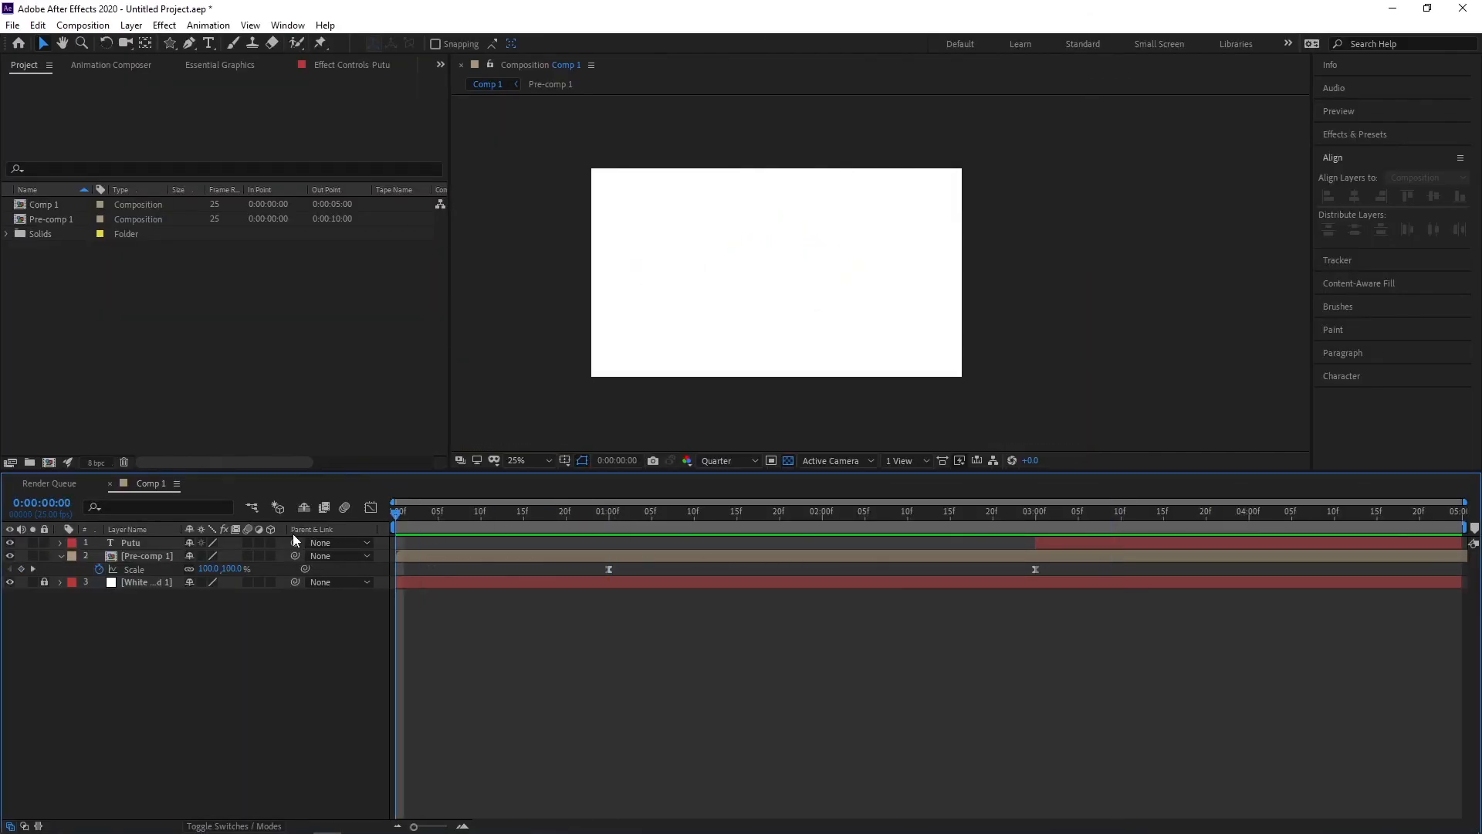
click(13, 25)
mouse_move(105, 280)
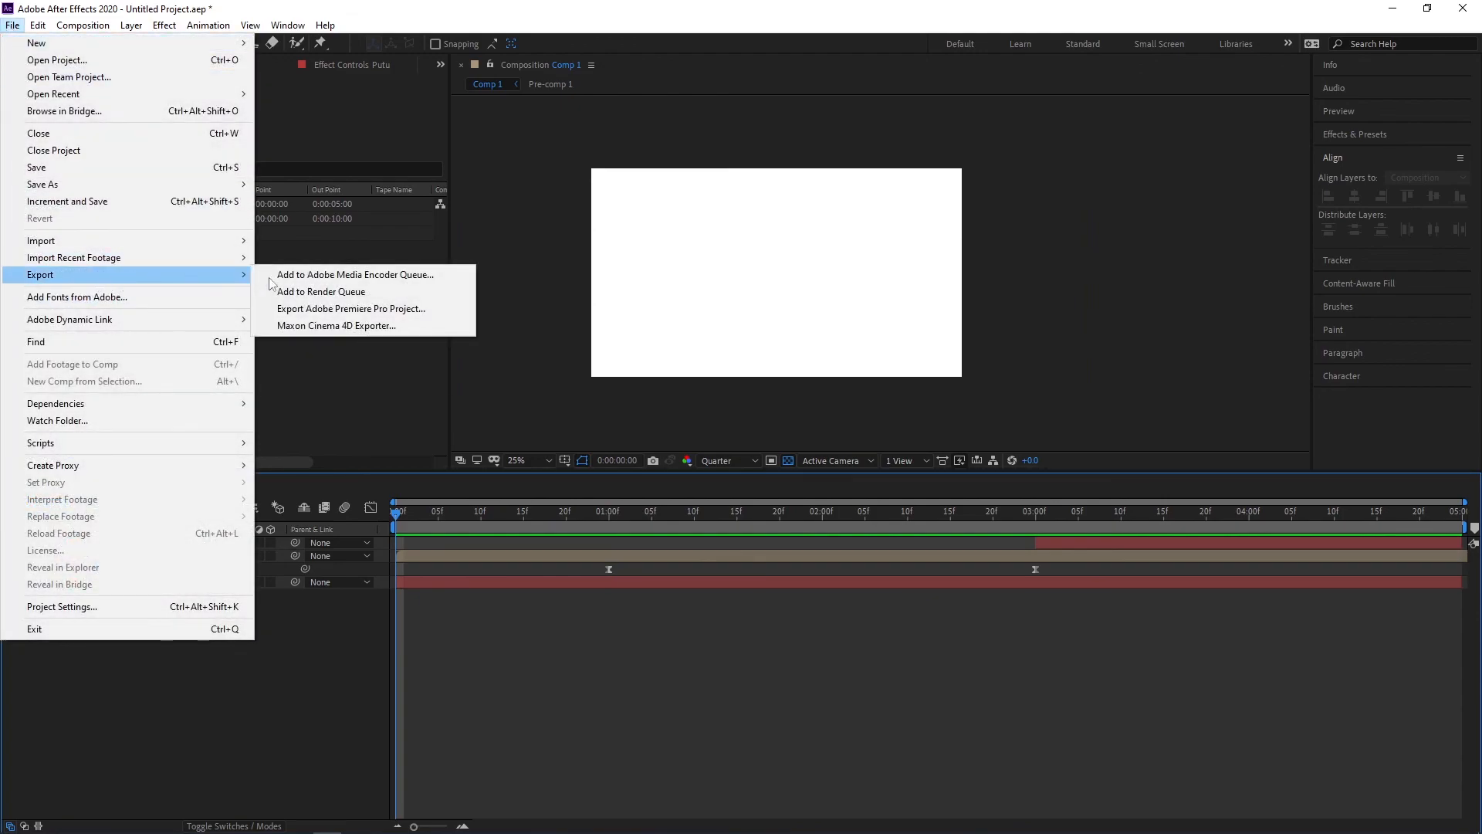
click(346, 294)
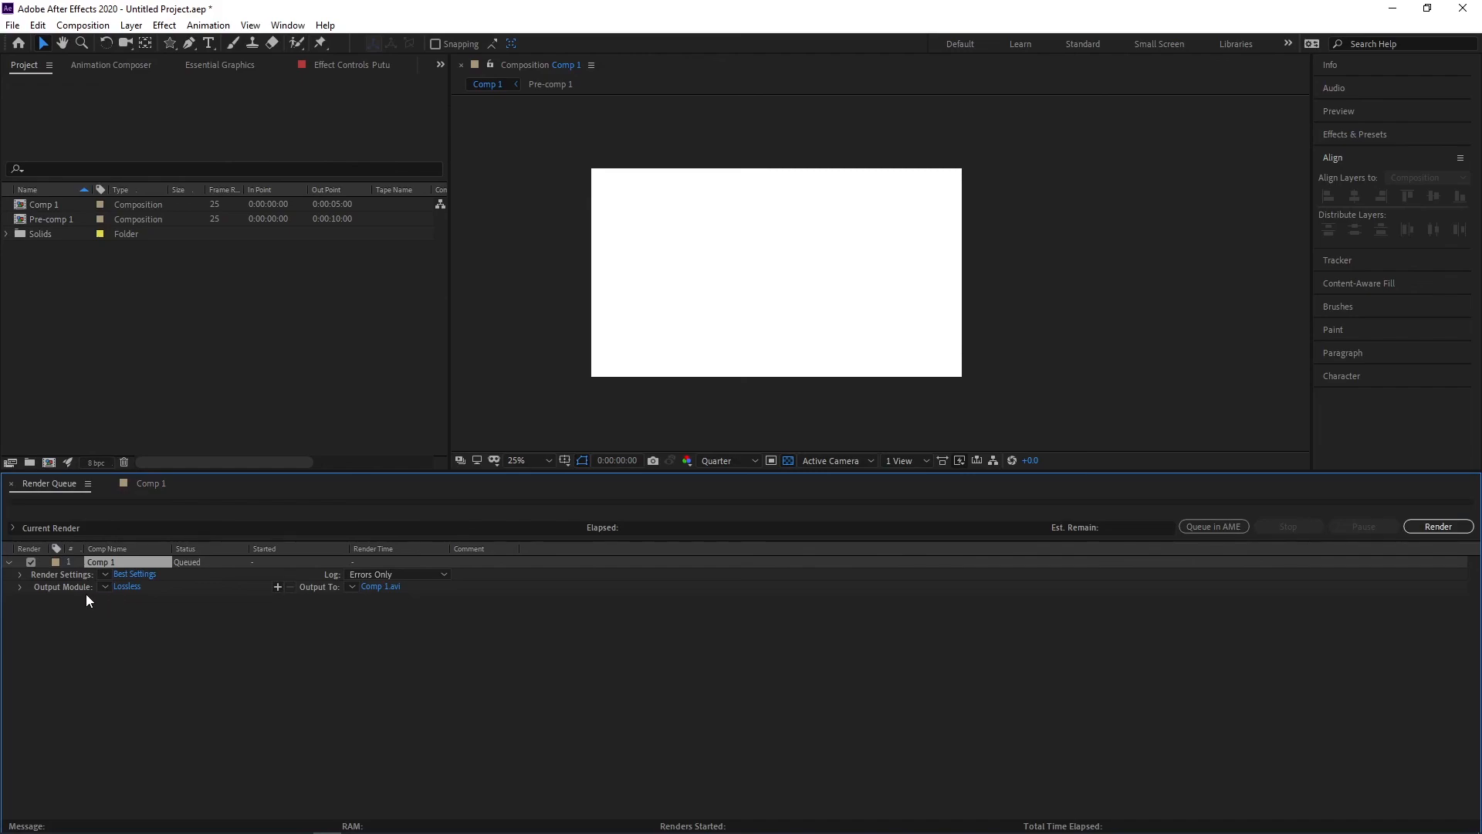
Set the output module format of the Comp 1 render item to QuickTime.
click(125, 586)
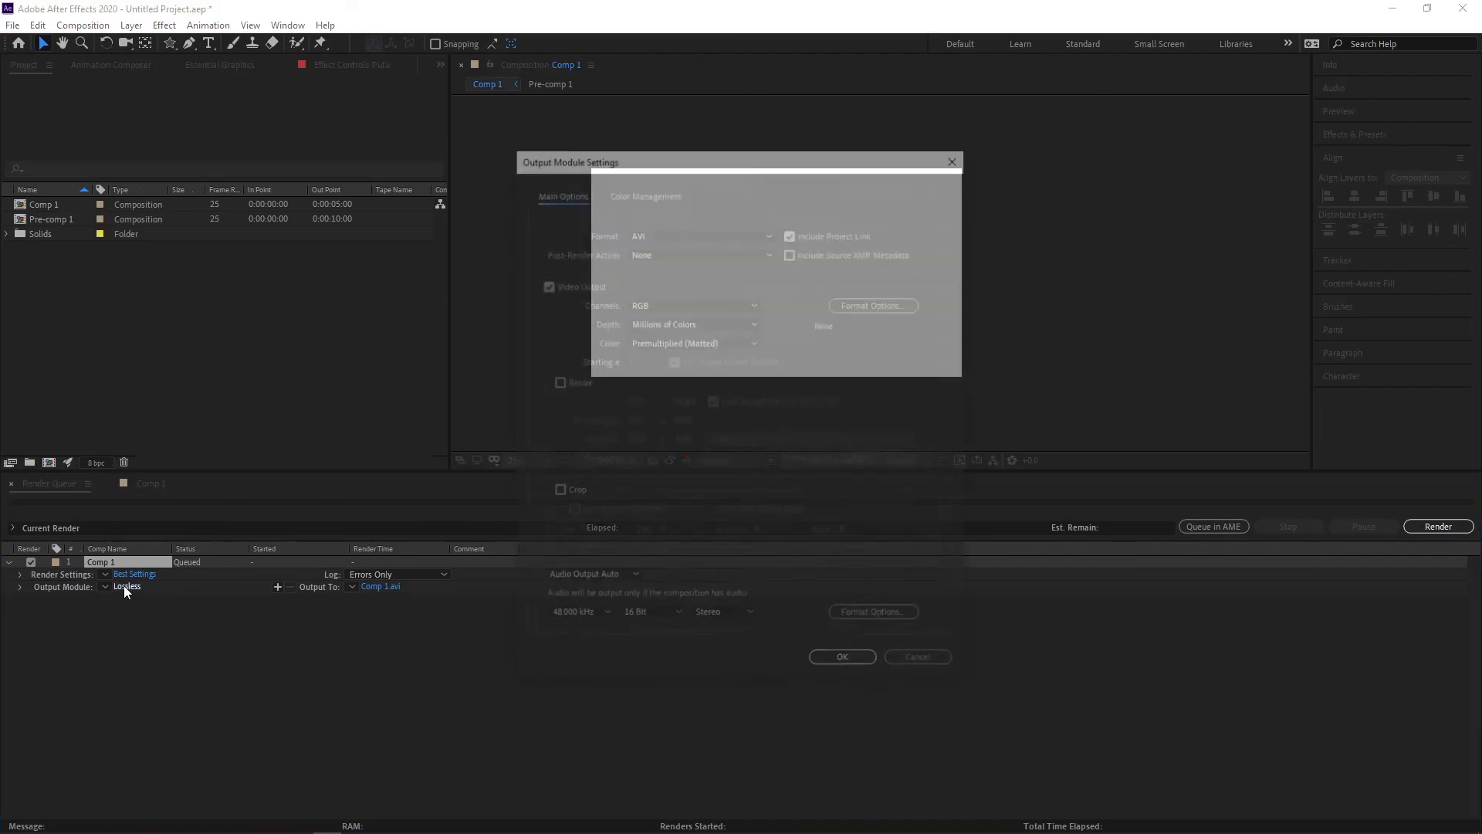
click(661, 231)
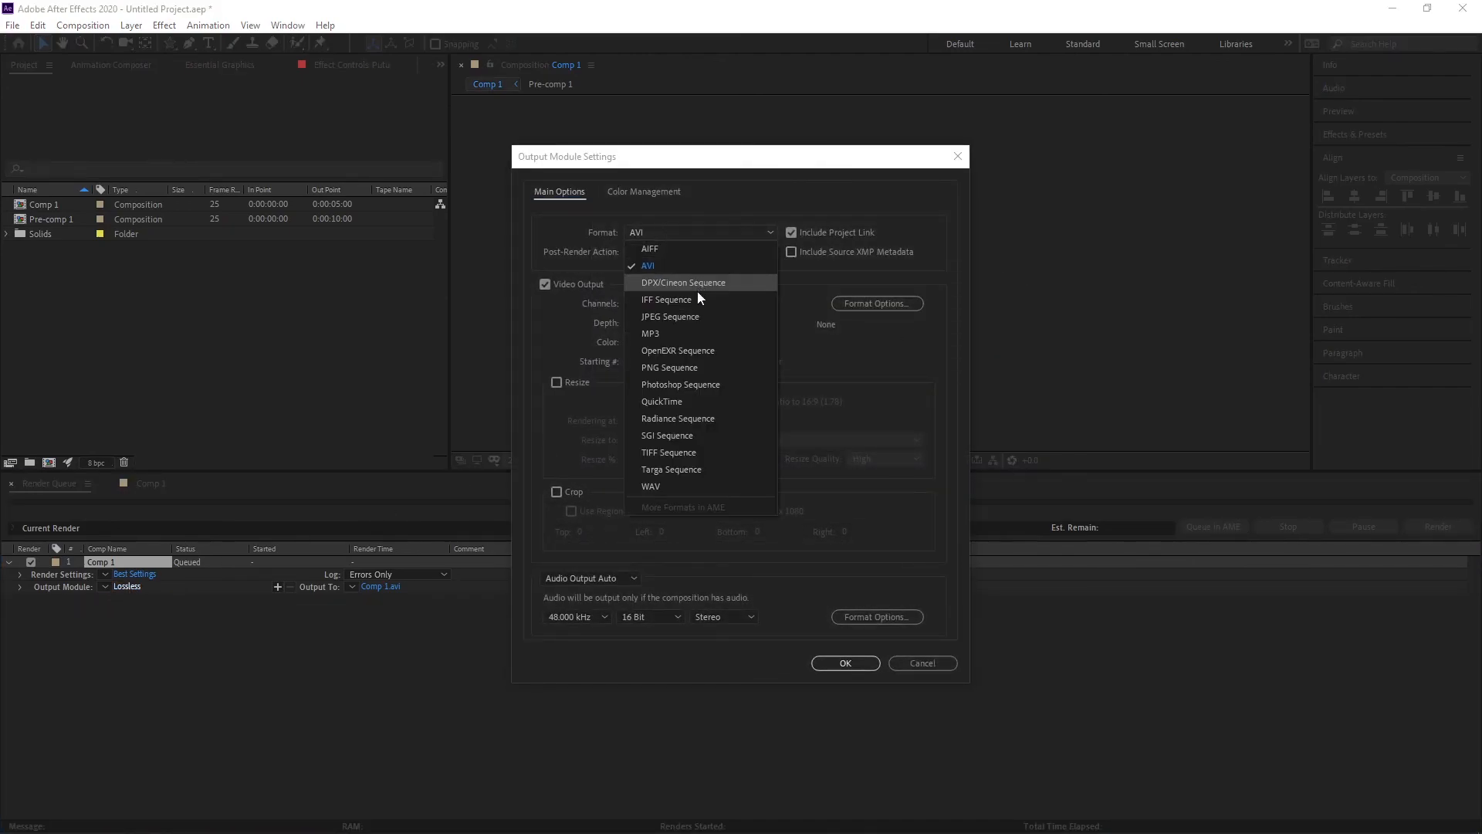
click(696, 402)
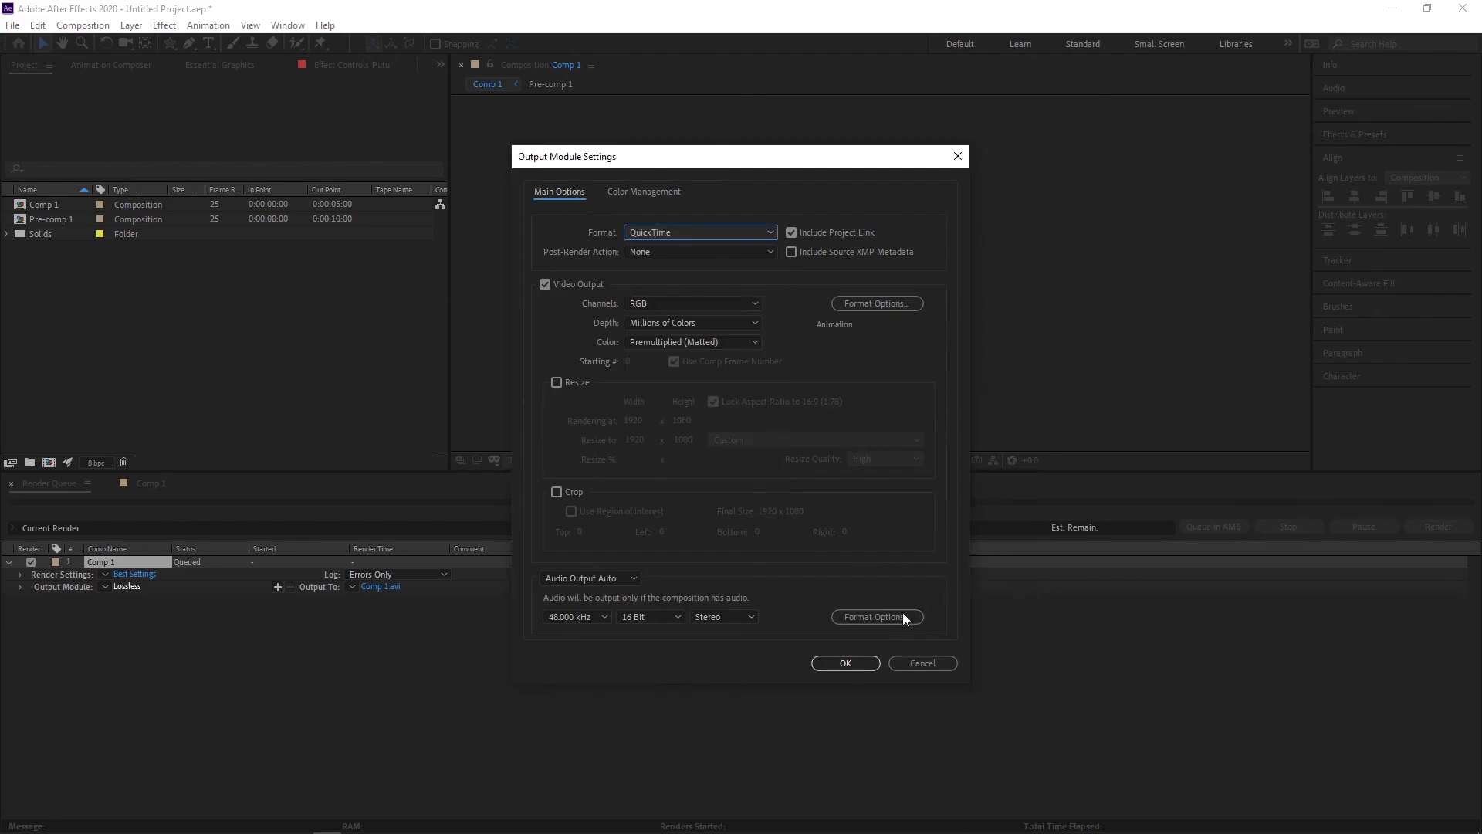
click(845, 664)
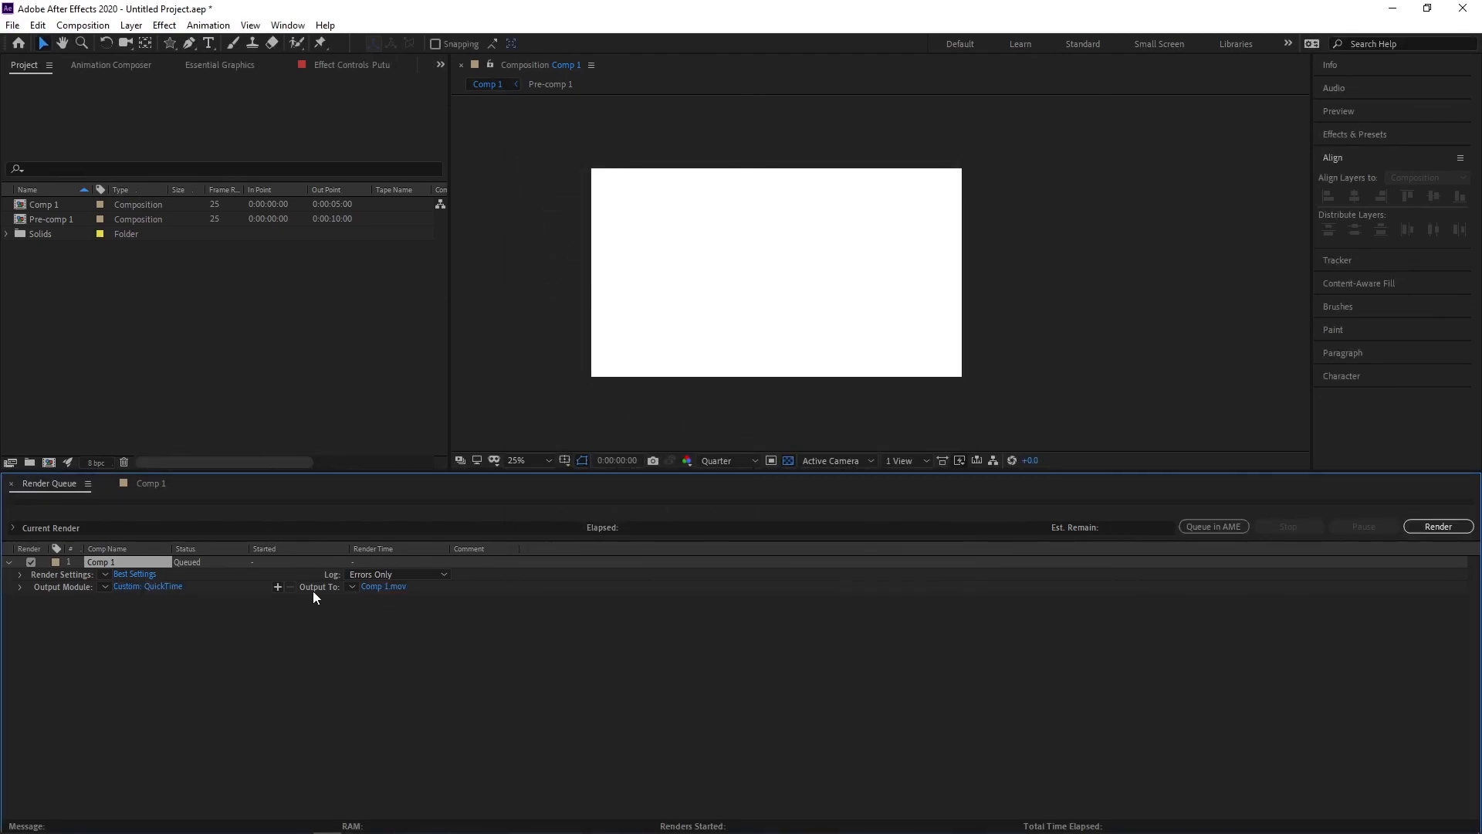
Set the render output to Latihan 1 in the PIXLI folder on Local Disk (G:) and start rendering.
click(390, 586)
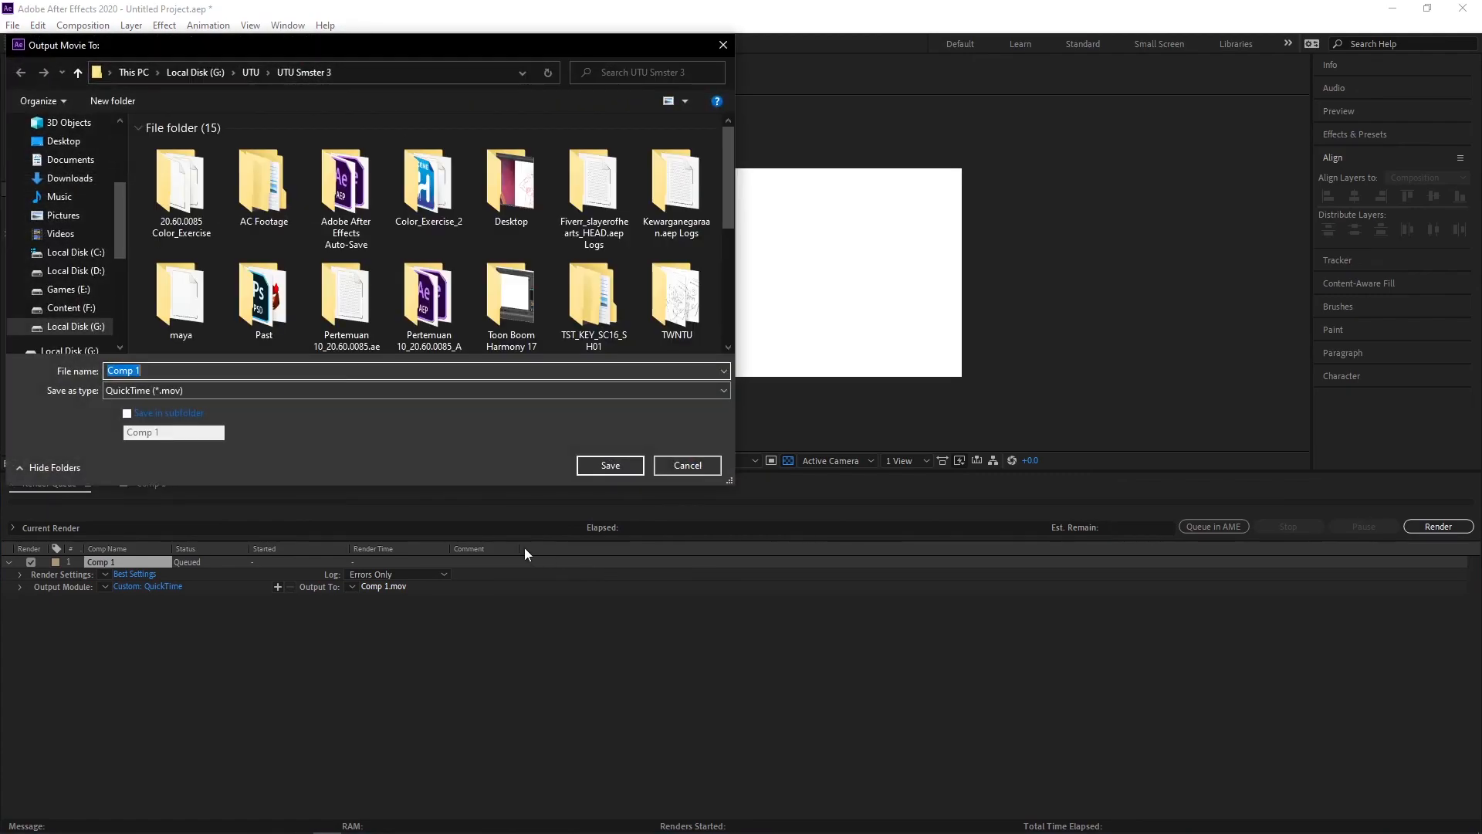
click(77, 326)
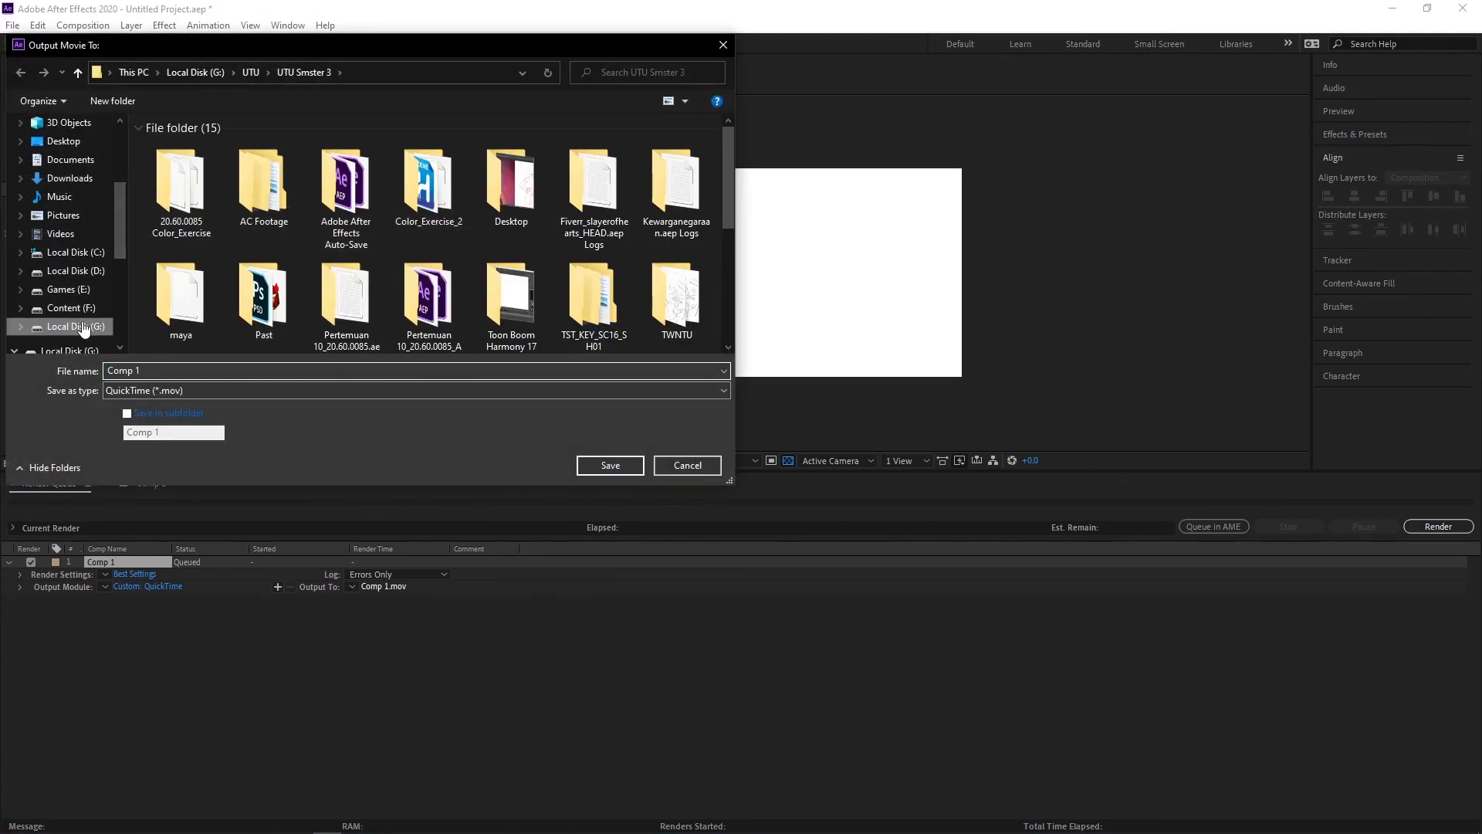
double_click(194, 271)
click(207, 368)
text(La)
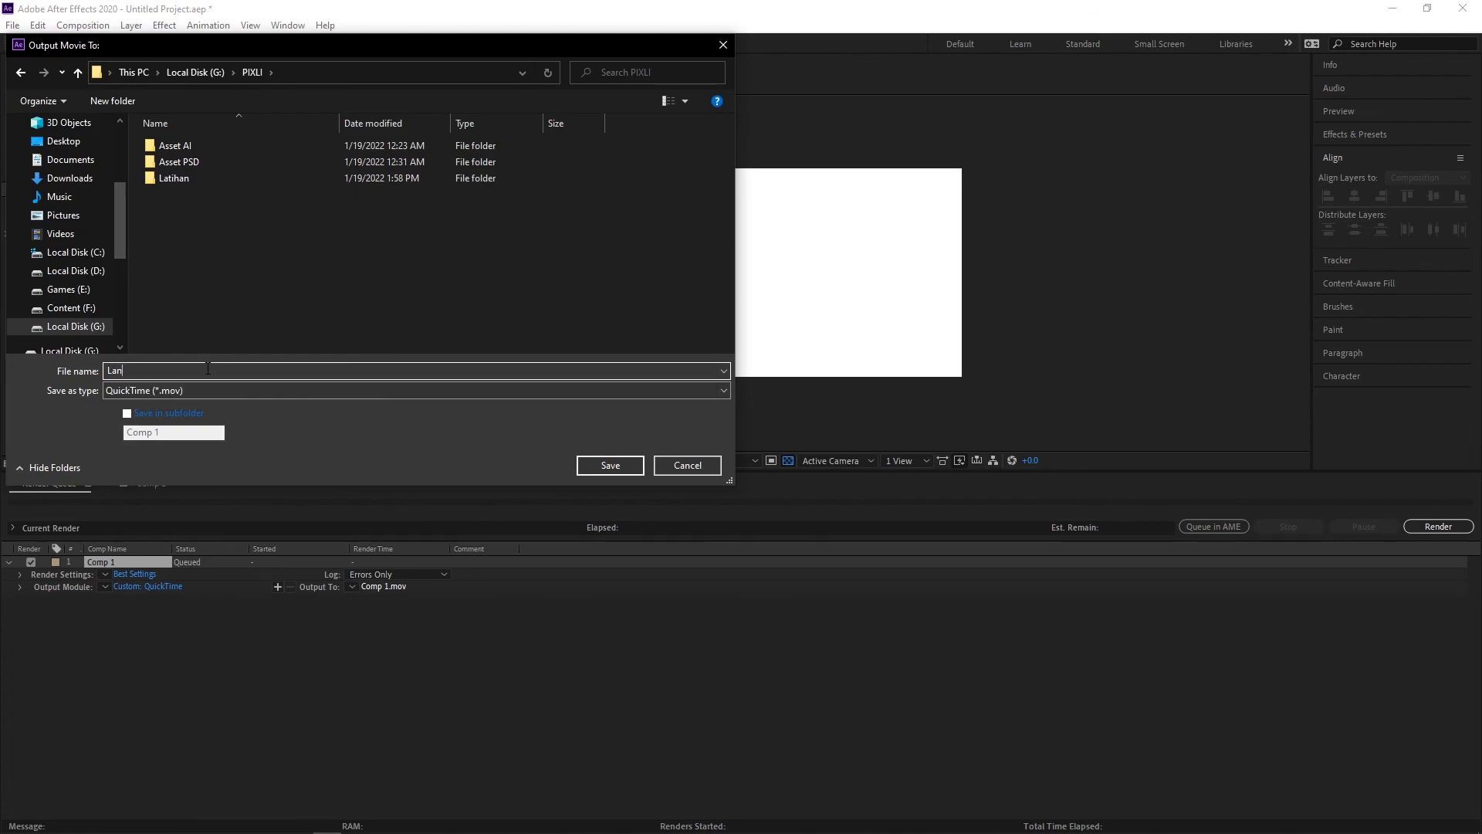
text(tihan 1)
key(Return)
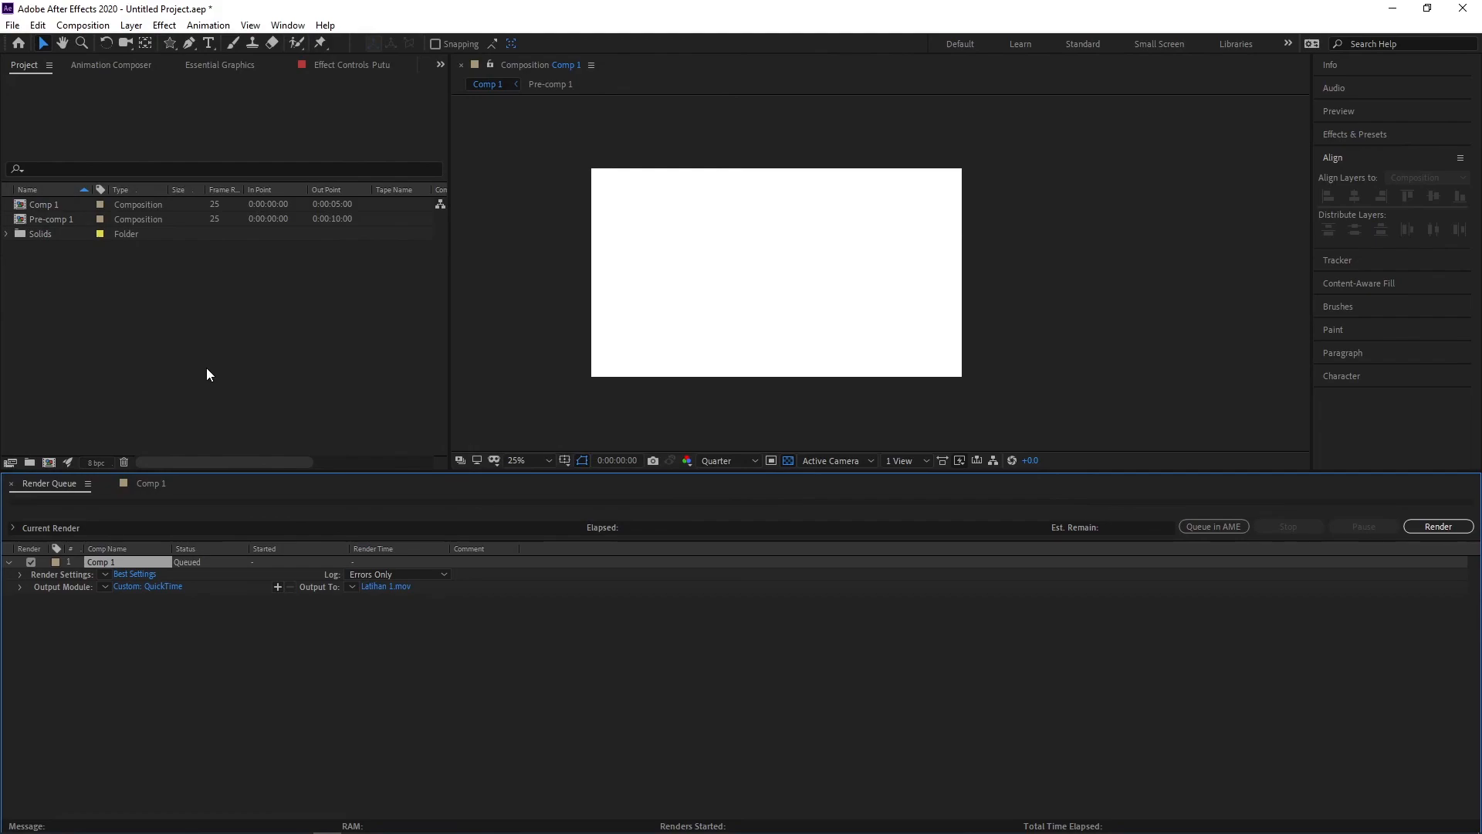
click(1425, 528)
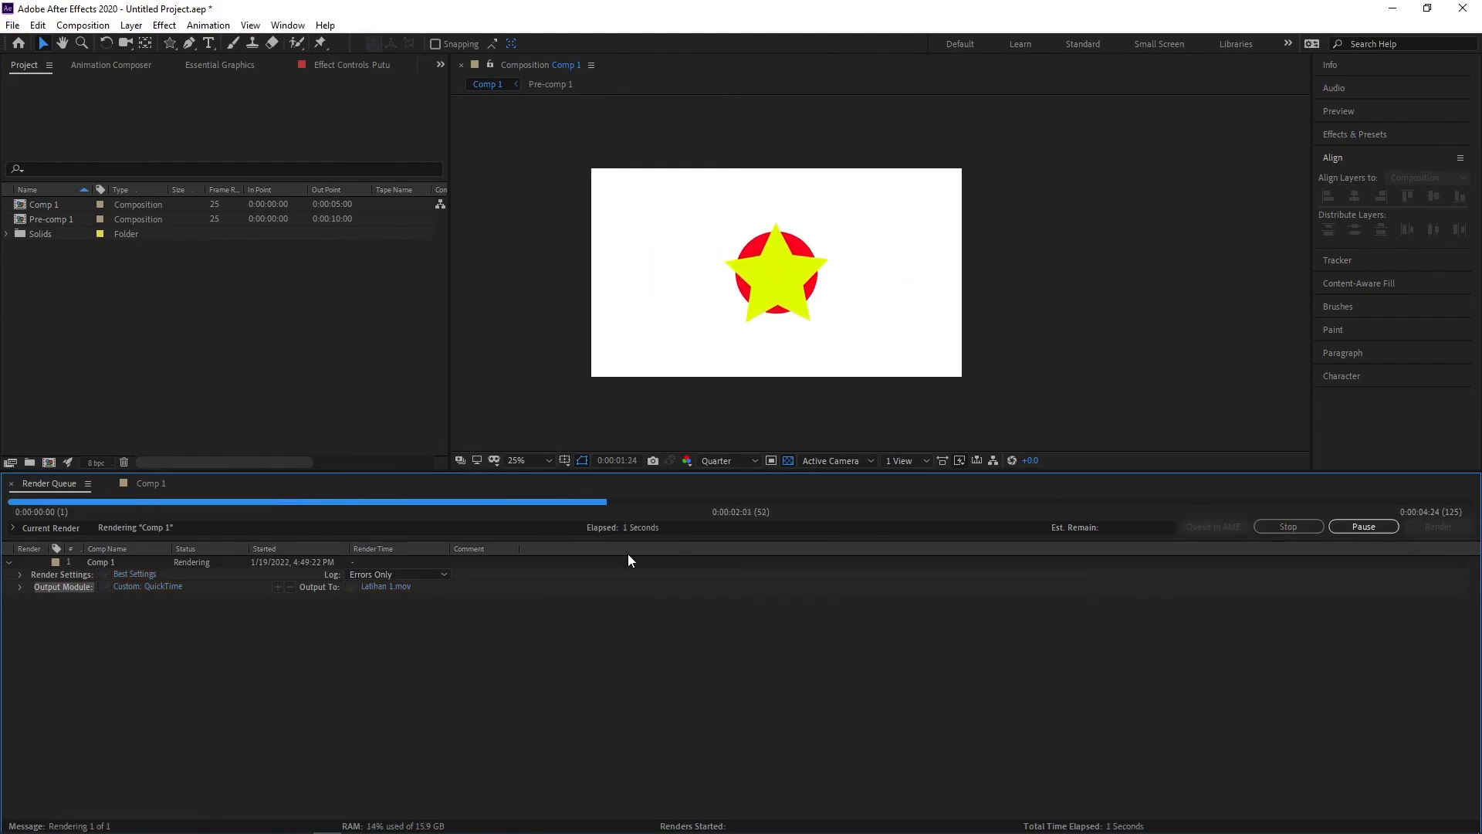